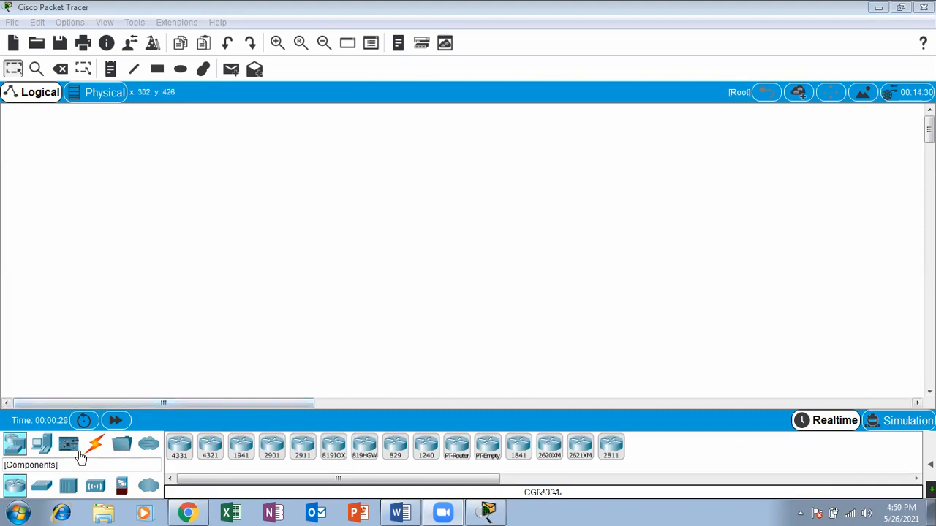
Place four PC end devices in a descending row across the lower left-centre of the empty workspace.
left_click(41, 445)
left_click(179, 446)
left_click(217, 325)
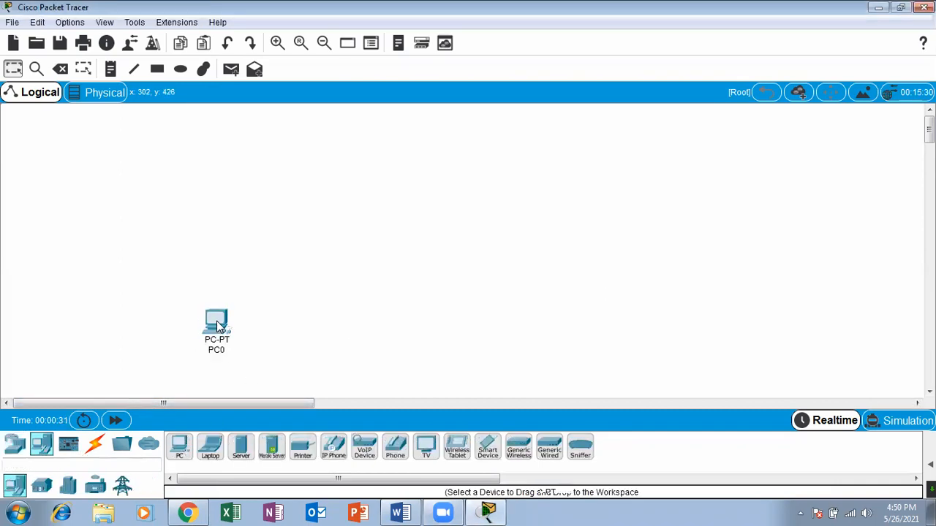
left_click(179, 446)
left_click(290, 341)
left_click(179, 448)
left_click(348, 357)
left_click(179, 447)
left_click(408, 361)
Add four more PCs, continuing the row to the right at a slightly higher level.
left_click(180, 446)
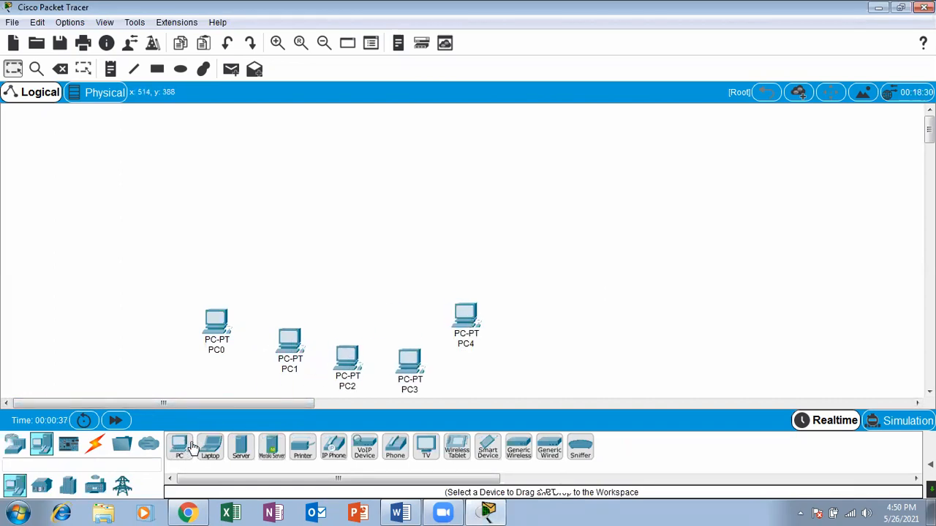
left_click(540, 315)
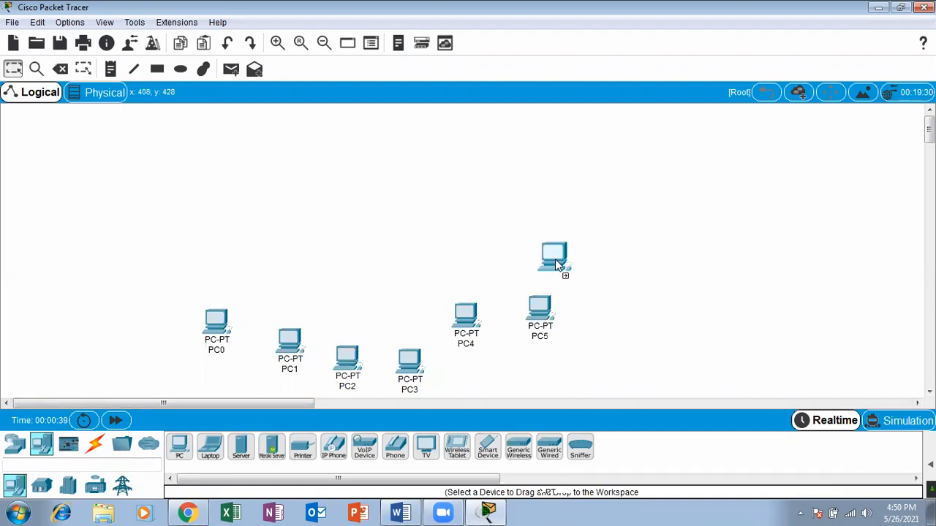
left_click(179, 448)
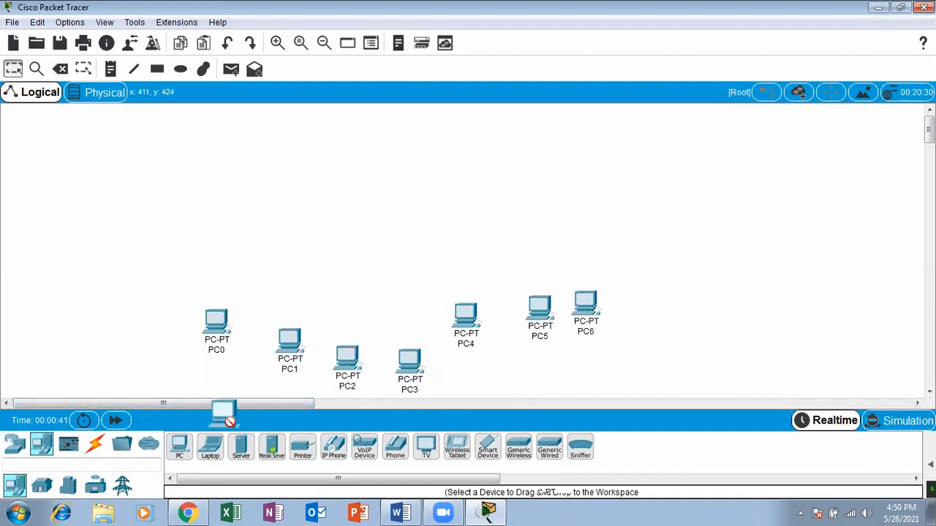
left_click(672, 296)
Add four PCs to the left of the row, two beside PC0 and two stacked upward near the workspace's left edge.
left_click(179, 445)
left_click(114, 322)
left_click(179, 446)
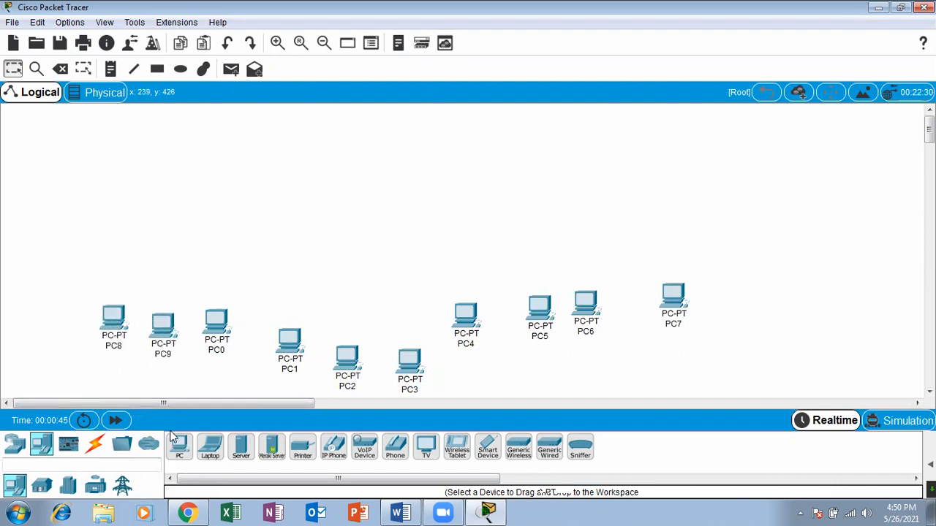
left_click(70, 289)
left_click(178, 446)
Add two PCs to the right of PC7 and one PC just below the gap between PC6 and PC7.
left_click(180, 445)
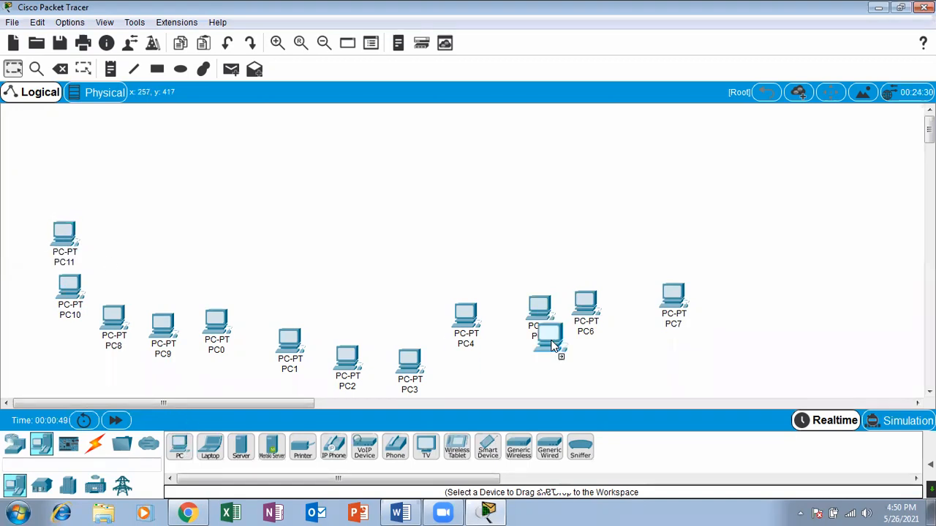
left_click(179, 446)
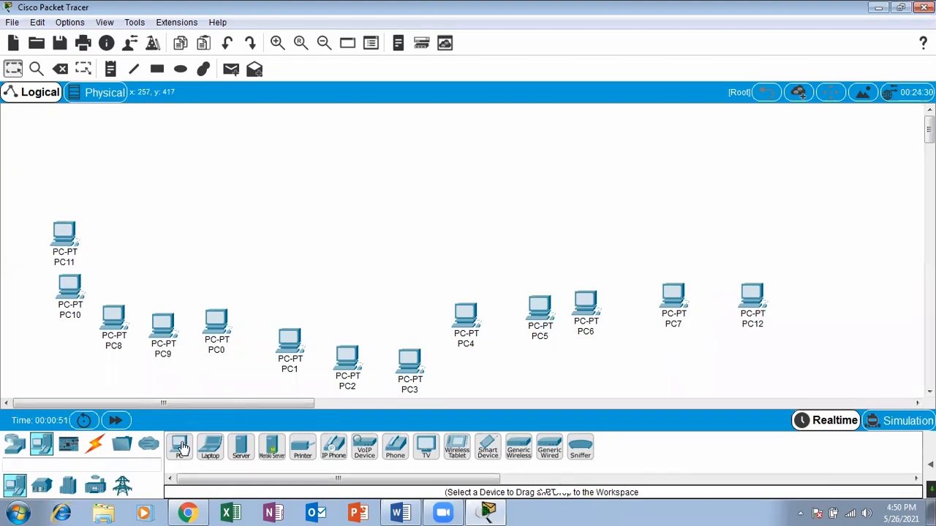
left_click(798, 292)
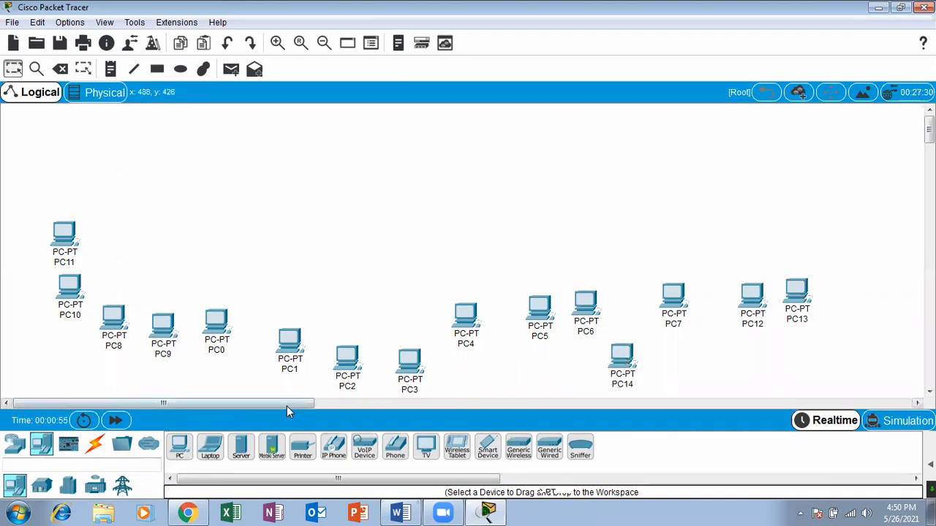
Add five PCs in a second, lower row: one below PC4, one beside PC14, and three extending to the right.
left_click(181, 446)
left_click(471, 372)
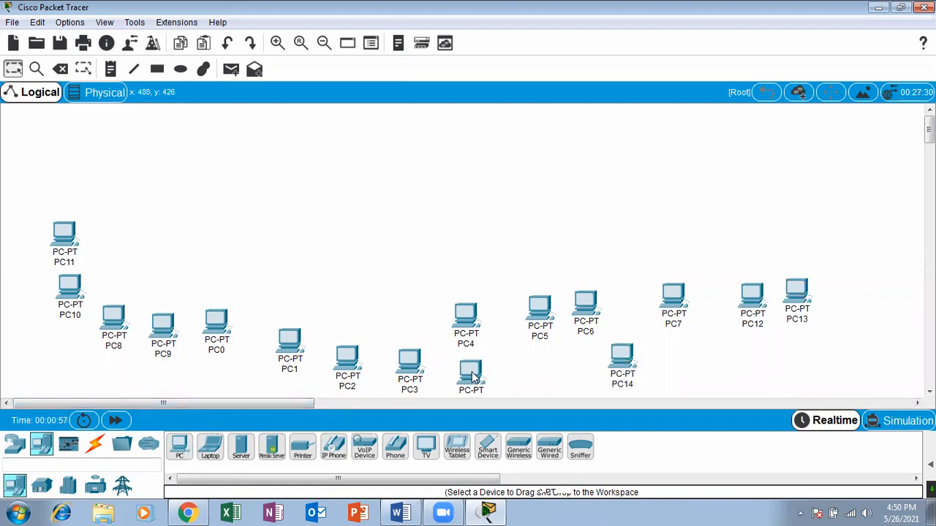
left_click(569, 369)
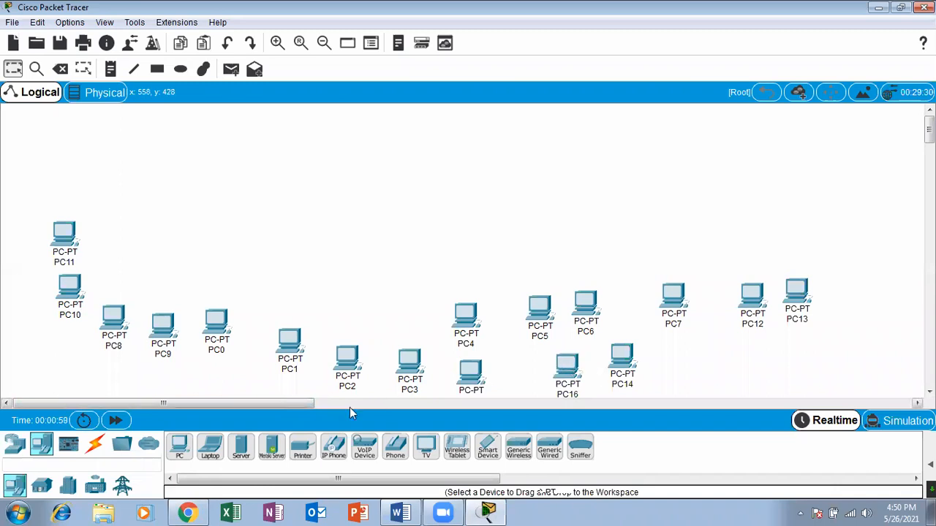
left_click(179, 446)
left_click(678, 360)
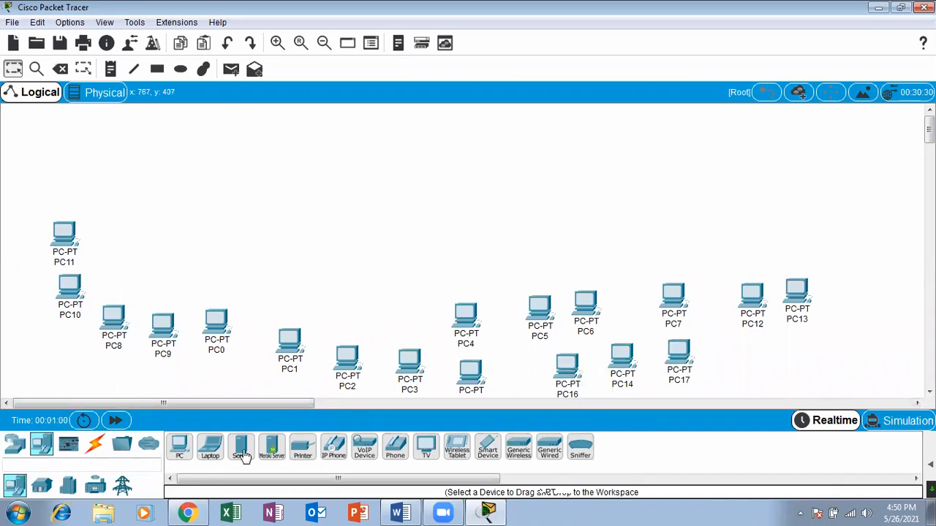
left_click(188, 449)
left_click(764, 350)
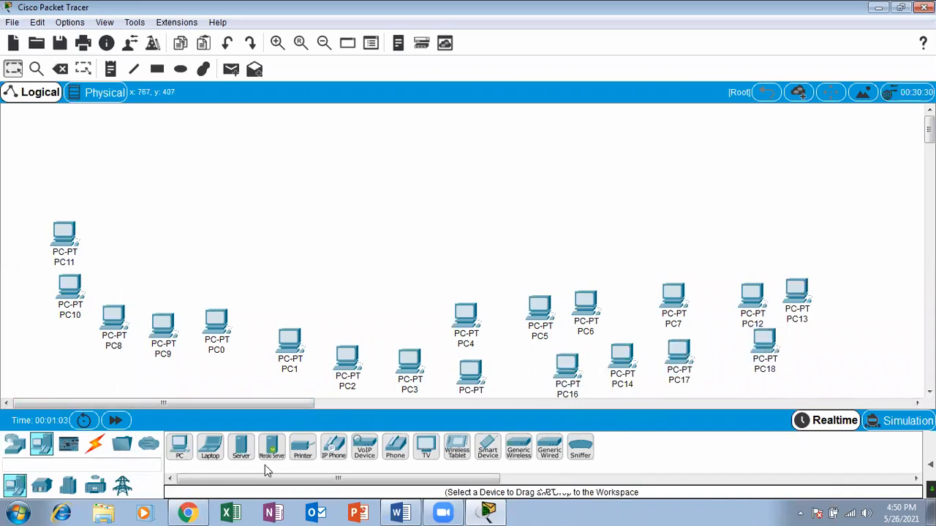
left_click(192, 450)
left_click(866, 348)
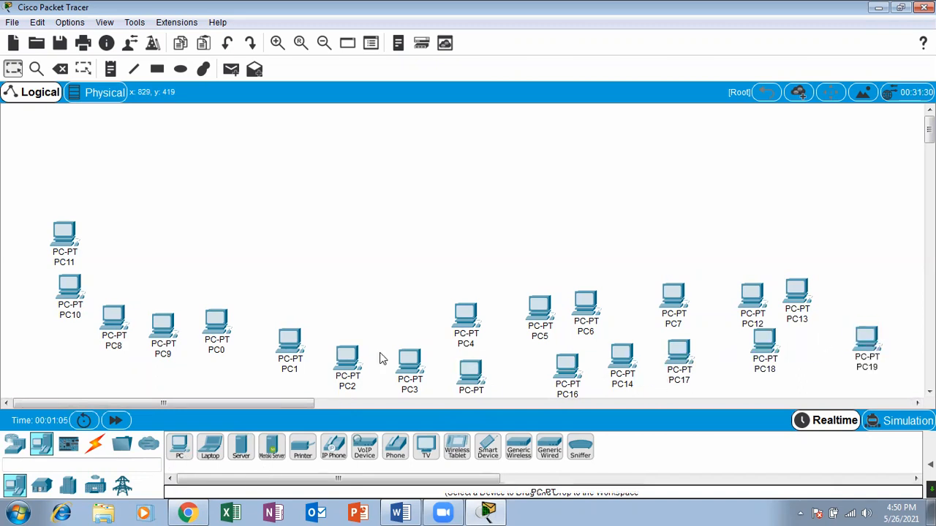
Add one PC above PC11 in the upper left and four PCs in the open area above PC7 and PC12.
left_click(104, 192)
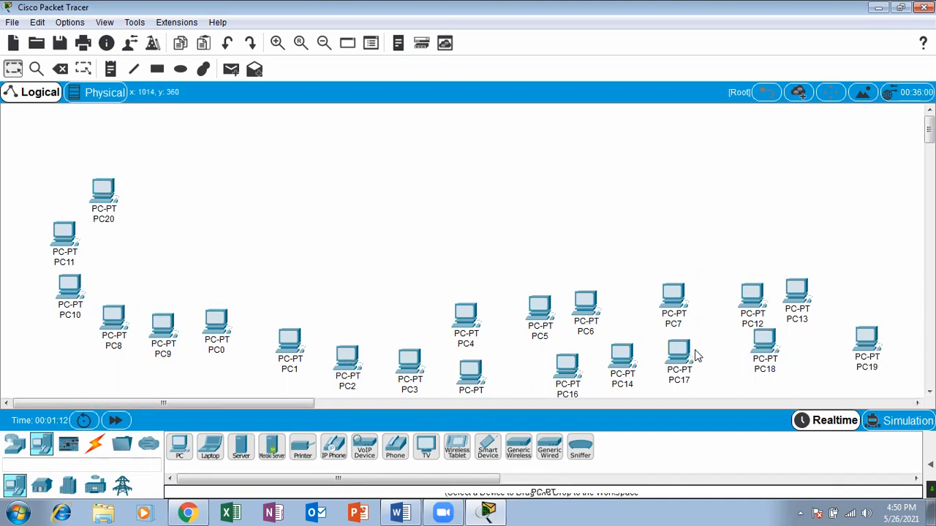
left_click_drag(190, 443, 769, 224)
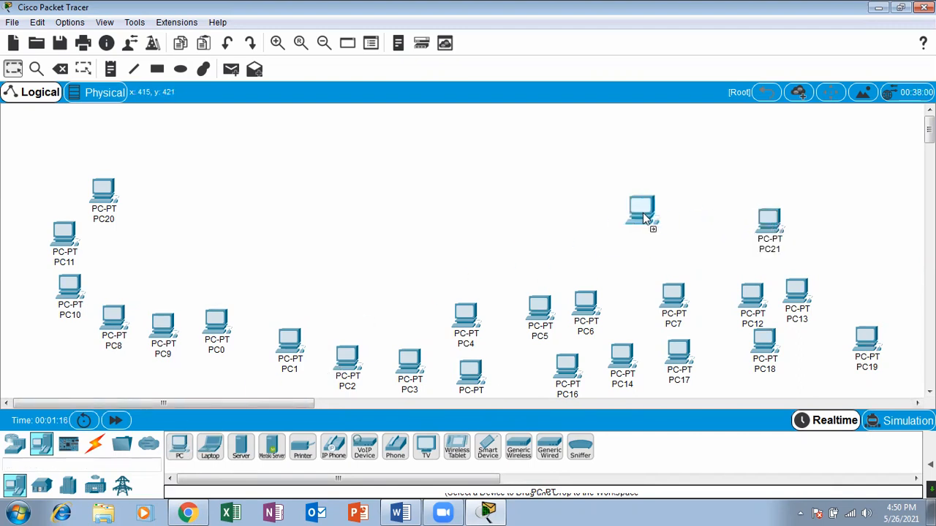
left_click_drag(642, 213, 687, 188)
left_click_drag(191, 443, 757, 157)
left_click_drag(177, 447, 657, 246)
Add four more PCs in the upper centre-right area, to the left of PC22 and PC24.
left_click_drag(196, 446, 603, 173)
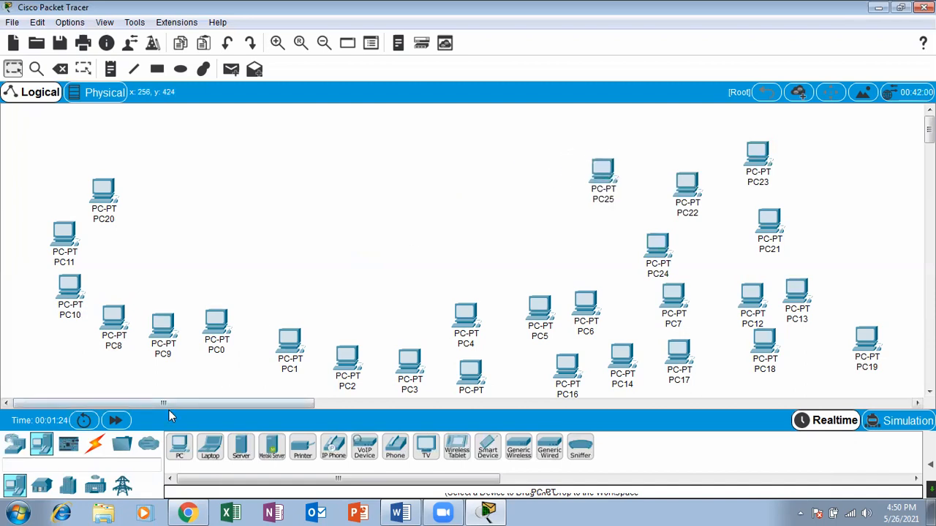
left_click_drag(179, 447, 620, 192)
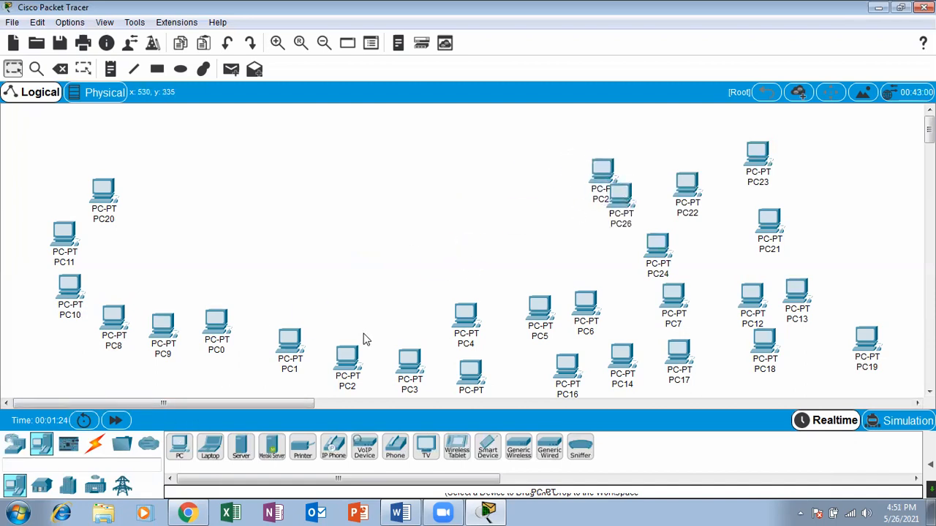
left_click_drag(180, 447, 538, 153)
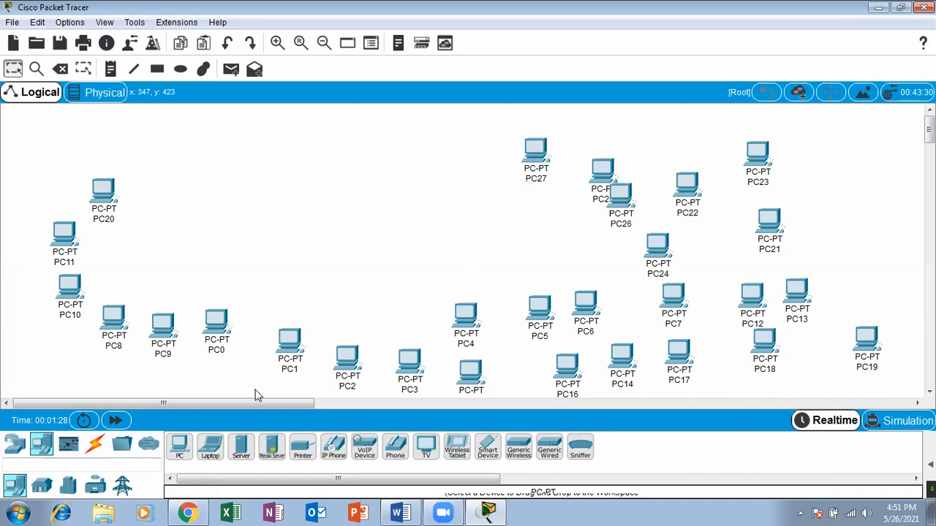
left_click_drag(522, 291, 531, 249)
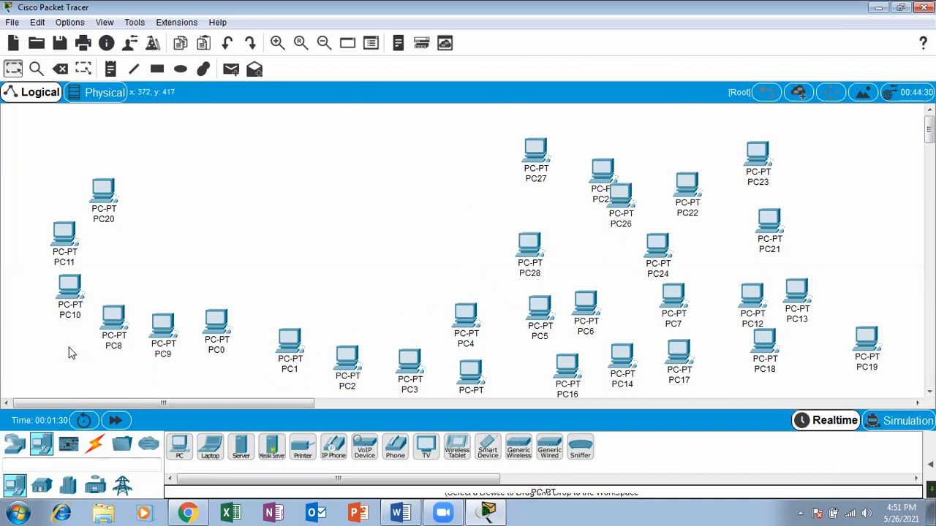
Shift PC20, PC11, PC10, PC8 and PC9 outward to form a column along the left edge and its lower corner.
left_click_drag(108, 189, 67, 163)
left_click_drag(73, 231, 57, 228)
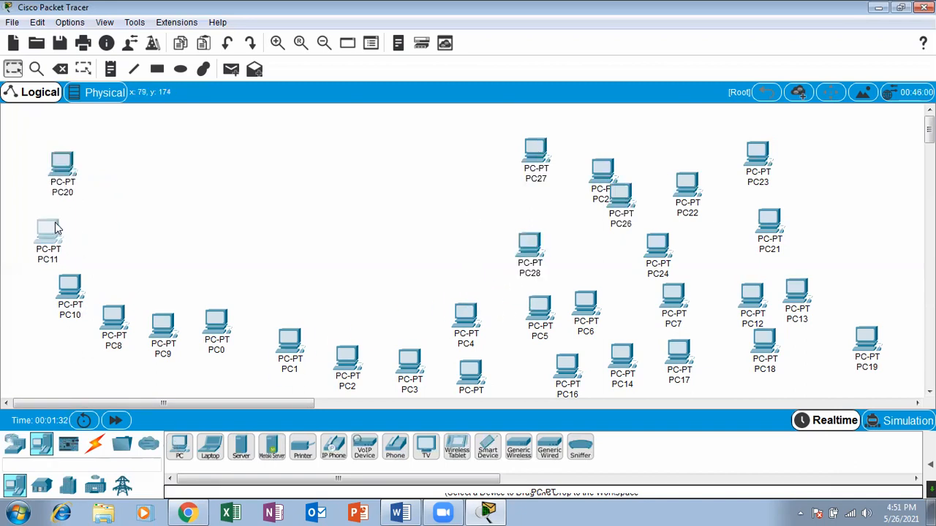
left_click_drag(71, 278, 41, 287)
left_click_drag(109, 322, 58, 343)
left_click_drag(161, 327, 117, 349)
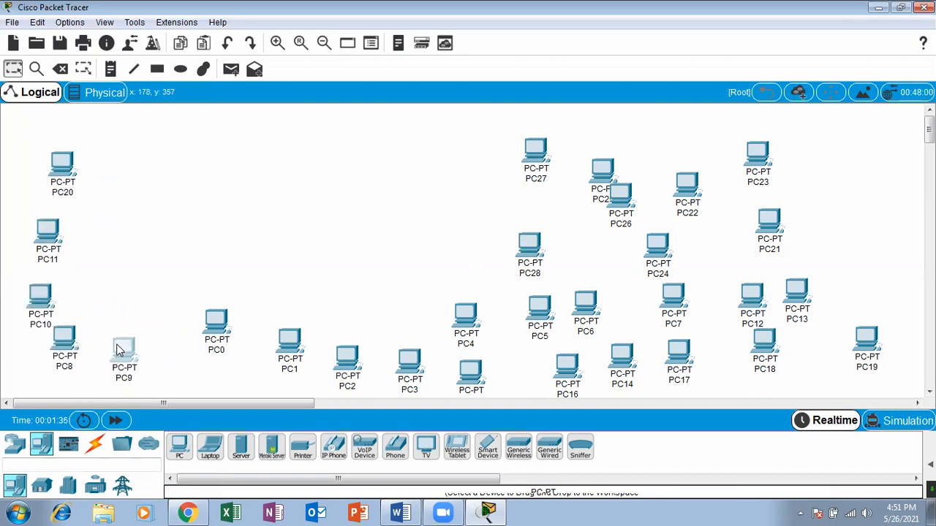
Reposition PC0, PC1, PC2, PC3, PC4 and PC5 to smooth the row to the right of PC9.
left_click_drag(234, 326, 228, 345)
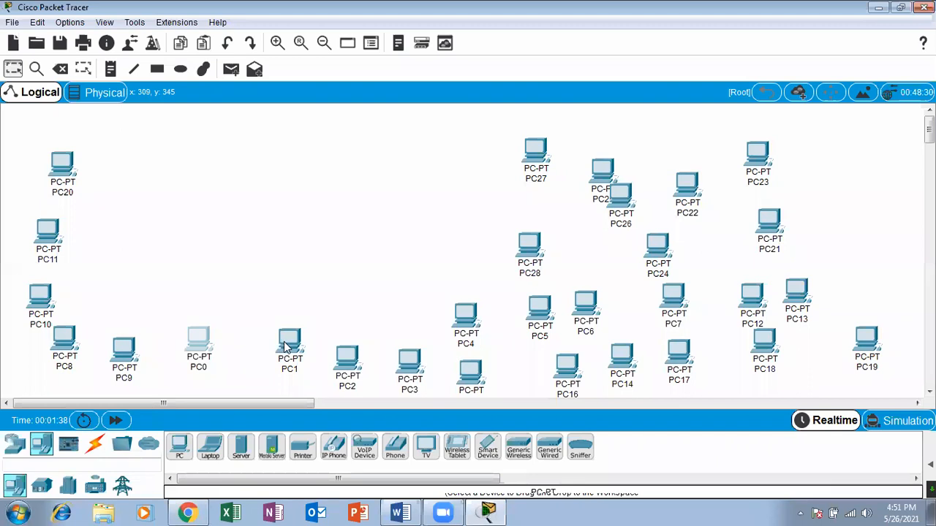
left_click_drag(285, 347, 253, 356)
left_click_drag(345, 366, 335, 342)
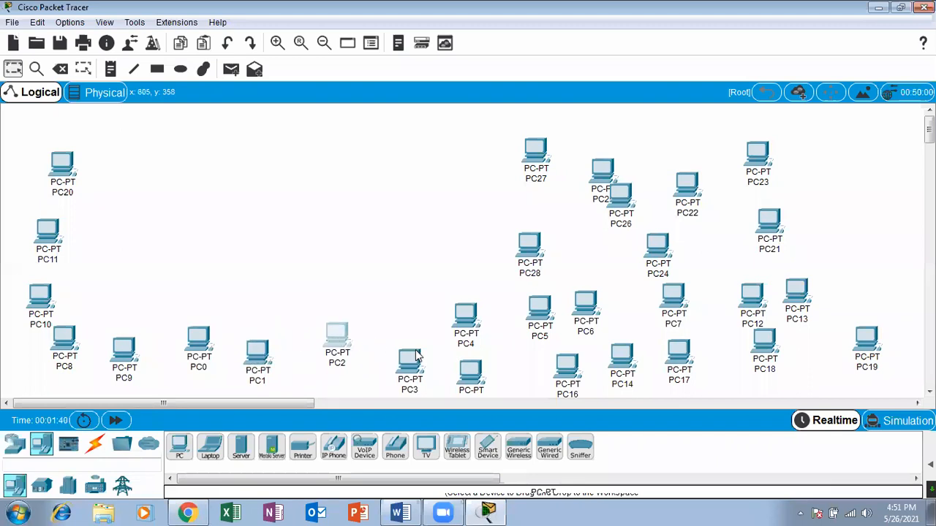
left_click_drag(421, 359, 408, 334)
left_click_drag(475, 314, 463, 326)
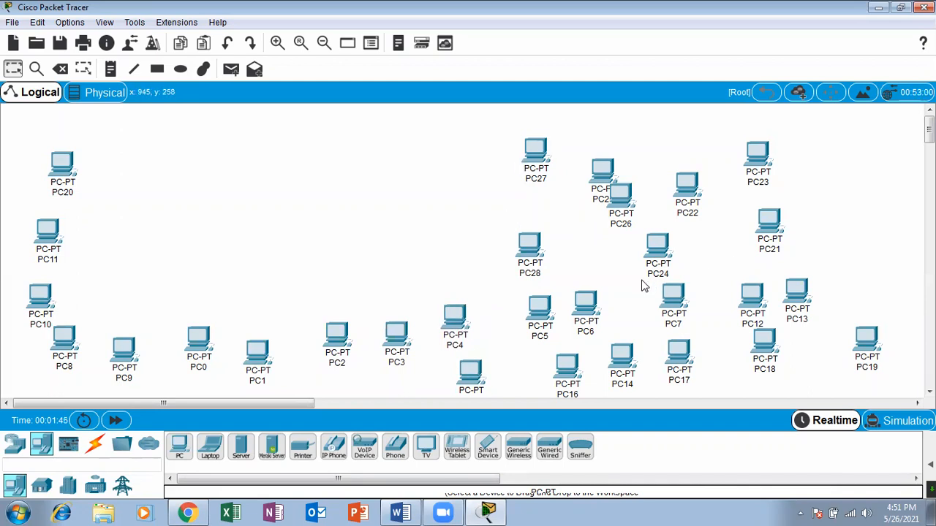
left_click_drag(554, 307, 507, 317)
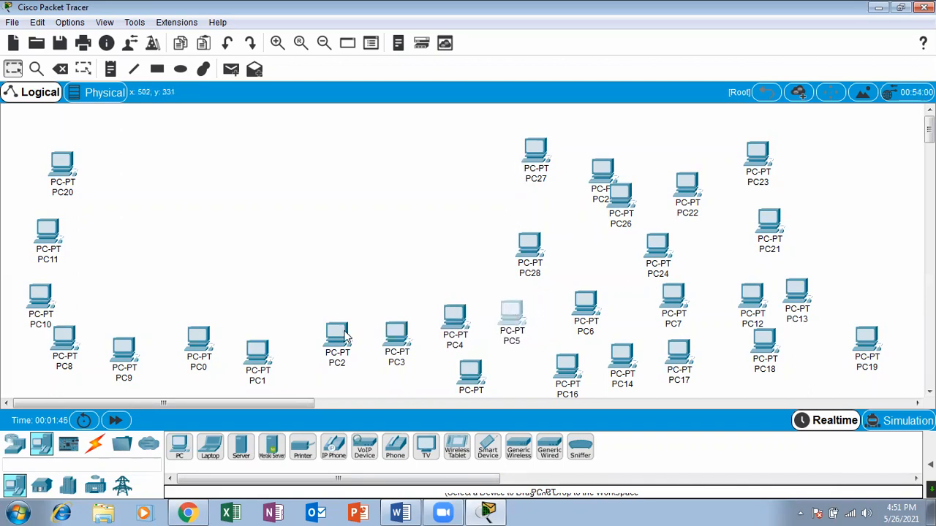
Line up PC0, PC1, PC2, PC3, PC4, PC15 and PC5 side by side in the lower row, starting beside PC9.
left_click_drag(345, 336, 319, 357)
left_click_drag(205, 343, 184, 362)
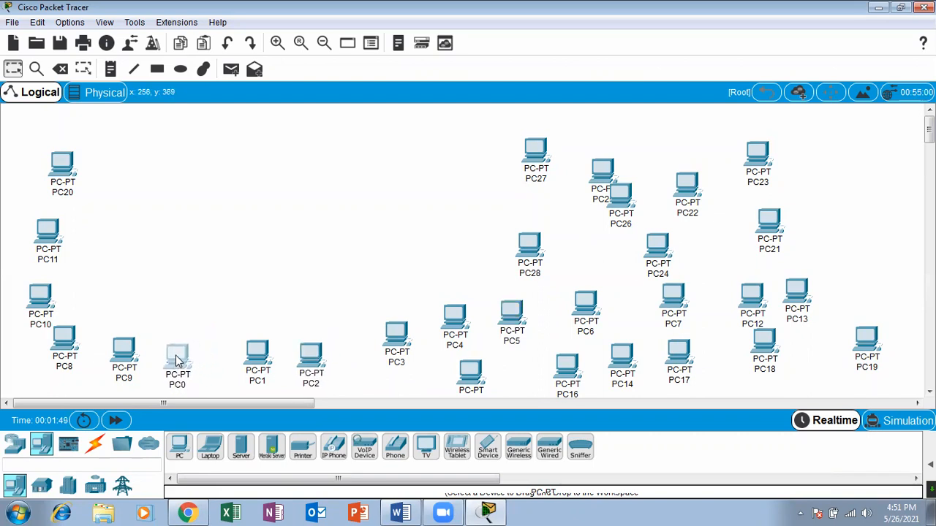
left_click_drag(251, 364, 233, 367)
left_click_drag(310, 365, 303, 363)
left_click_drag(378, 354, 328, 359)
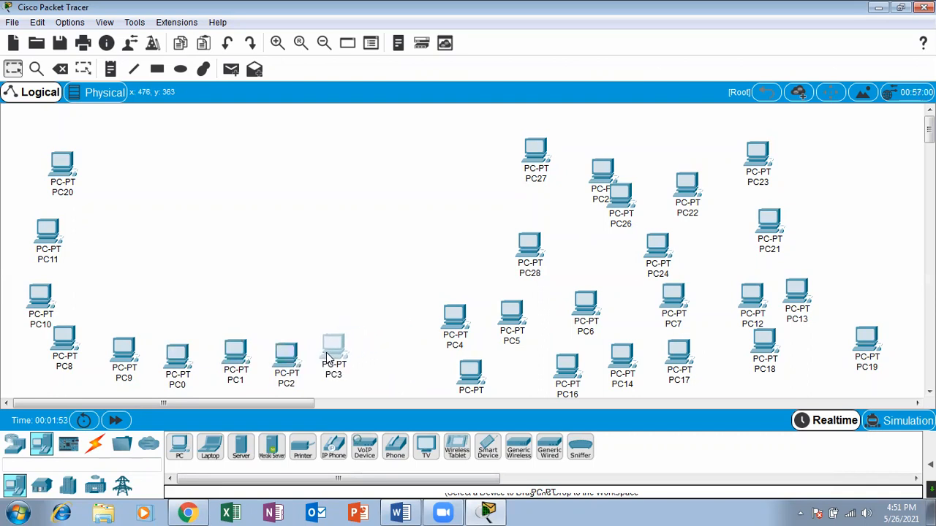
left_click_drag(436, 348, 363, 375)
left_click_drag(457, 378, 431, 348)
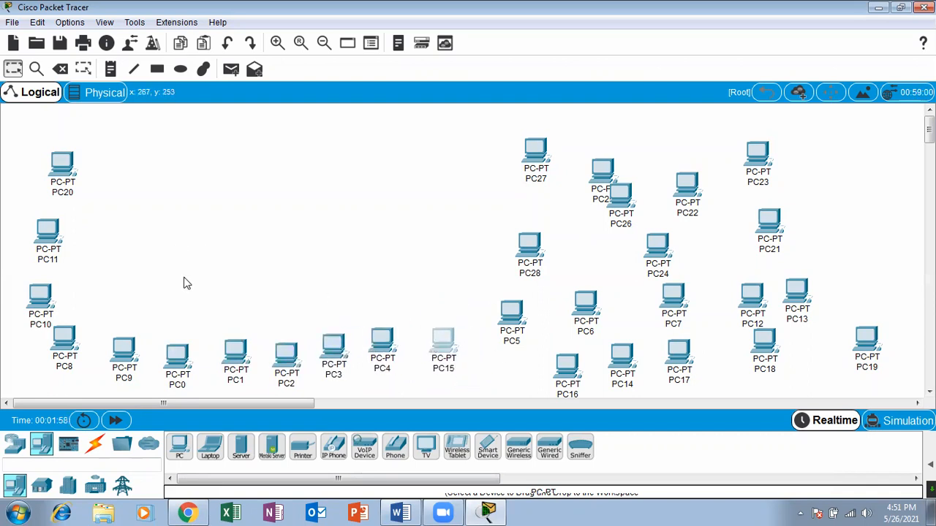
left_click_drag(514, 330, 475, 331)
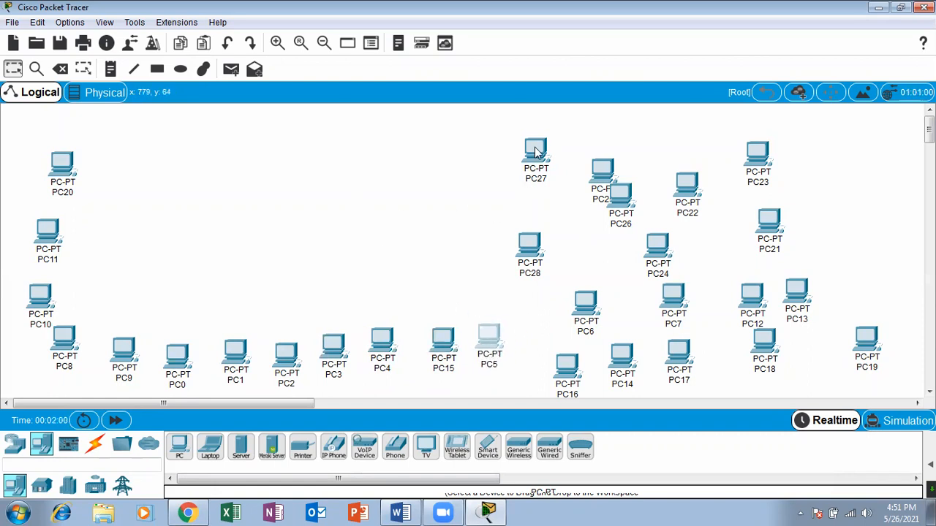
Move PC28 to the head of the left column above PC20, and arrange PC27, PC6, PC26 and PC25 as a rising right side.
left_click_drag(531, 262, 73, 176)
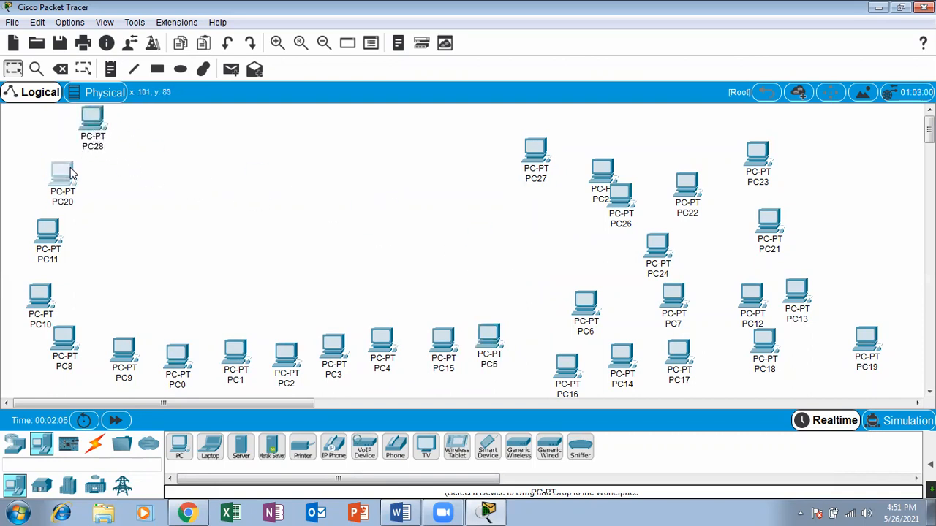
left_click_drag(532, 161, 525, 344)
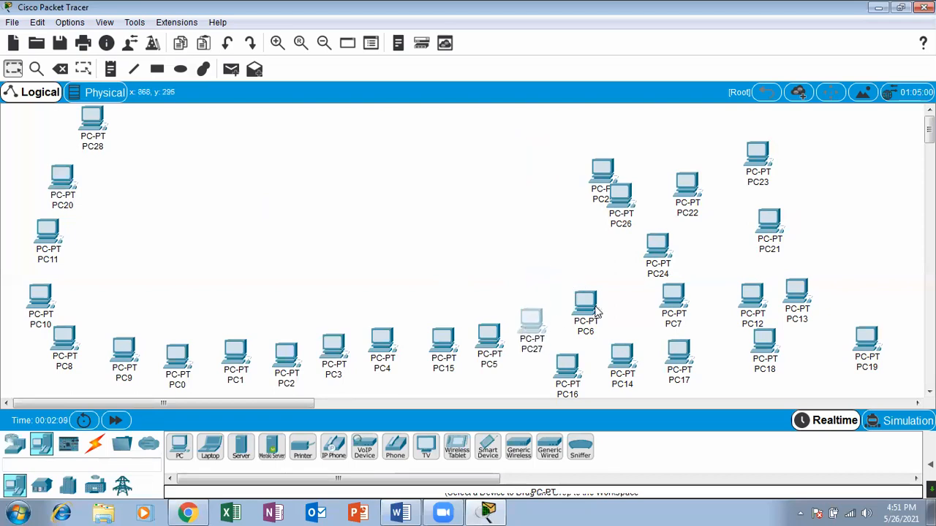
left_click_drag(584, 303, 572, 277)
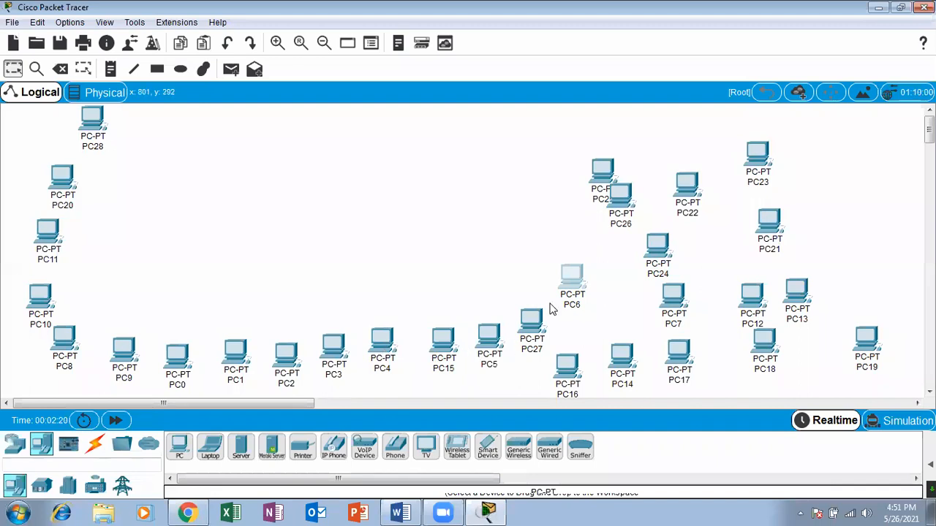
left_click_drag(630, 207, 584, 228)
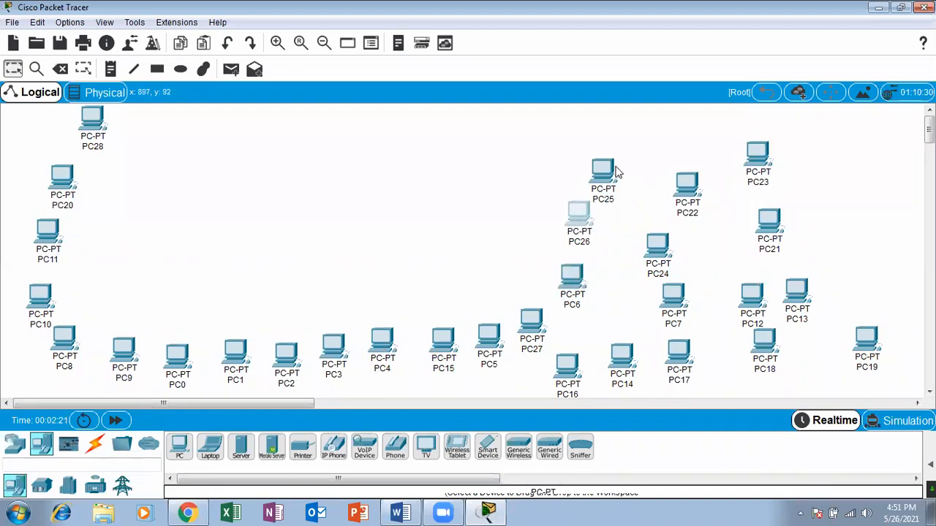
left_click_drag(616, 172, 581, 157)
Fit PC24 between PC4 and PC15, PC16 beside PC27, and PC14 between PC8 and PC9 in the outer row.
left_click_drag(660, 244, 413, 337)
left_click_drag(567, 381, 560, 324)
left_click_drag(623, 363, 89, 349)
Arrange PC17, PC7, PC12, PC13 and PC18 from left to right as an inner row above the lower row.
left_click_drag(692, 358, 100, 279)
left_click_drag(677, 298, 144, 291)
left_click_drag(768, 301, 224, 285)
left_click_drag(809, 291, 311, 280)
left_click_drag(765, 343, 348, 271)
Extend the inner row beyond PC18 with PC22, PC21 and PC23, rising toward PC26.
left_click_drag(780, 232, 465, 269)
left_click_drag(753, 146, 509, 228)
left_click_drag(704, 183, 424, 272)
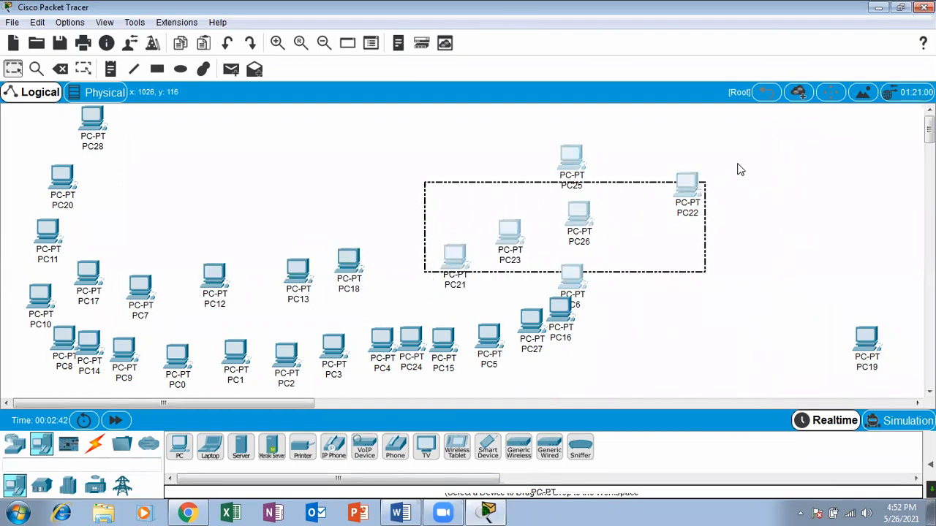
left_click_drag(686, 191, 411, 287)
left_click(739, 202)
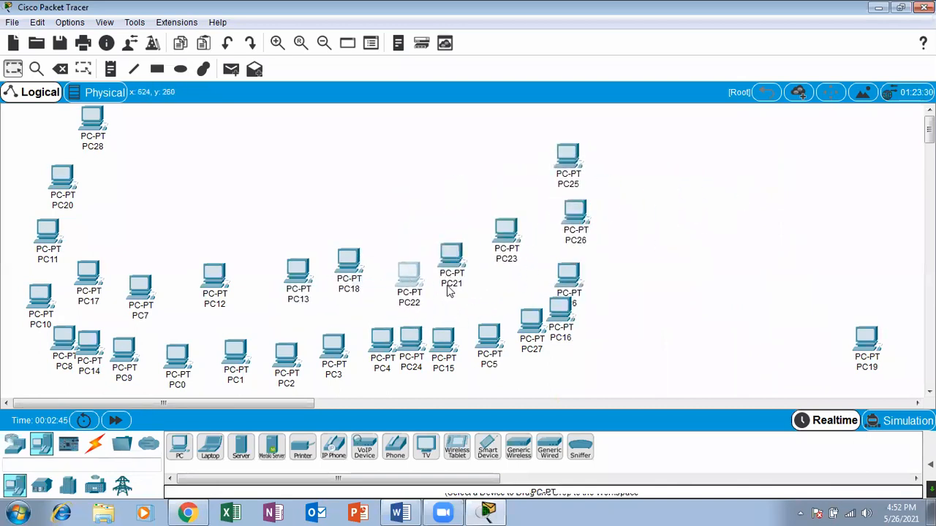
Move PC29 into the inner row between PC12 and PC13, and shift PC12 closer to PC7 and PC13 slightly left.
left_click_drag(862, 333, 257, 285)
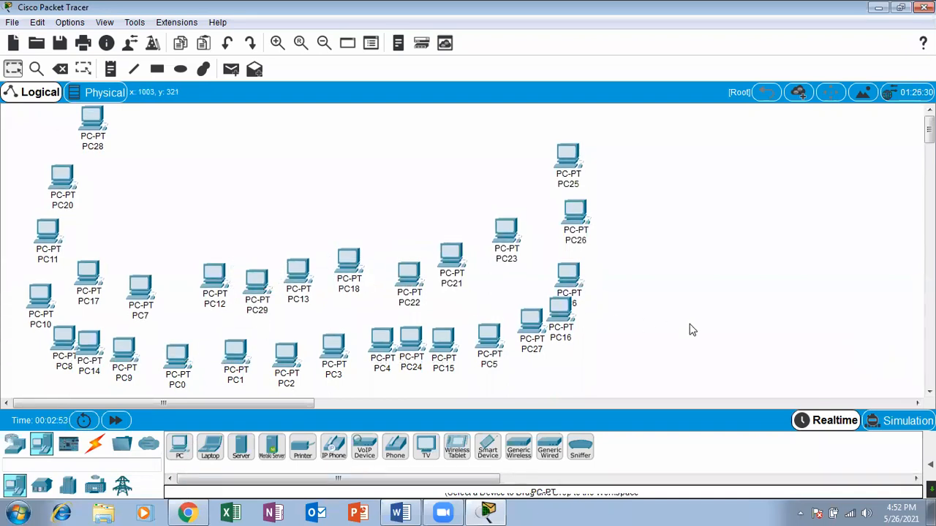
left_click_drag(214, 277, 174, 295)
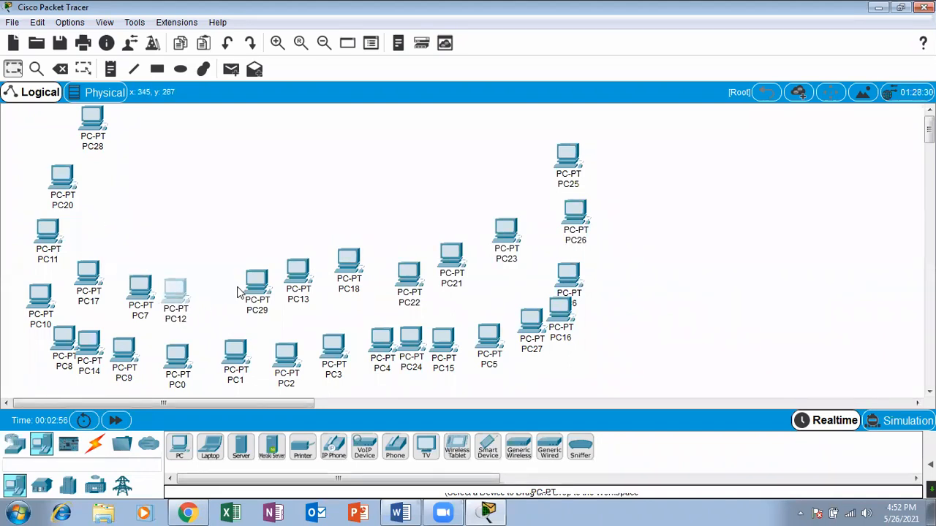
left_click_drag(262, 291, 222, 301)
left_click_drag(285, 292, 278, 301)
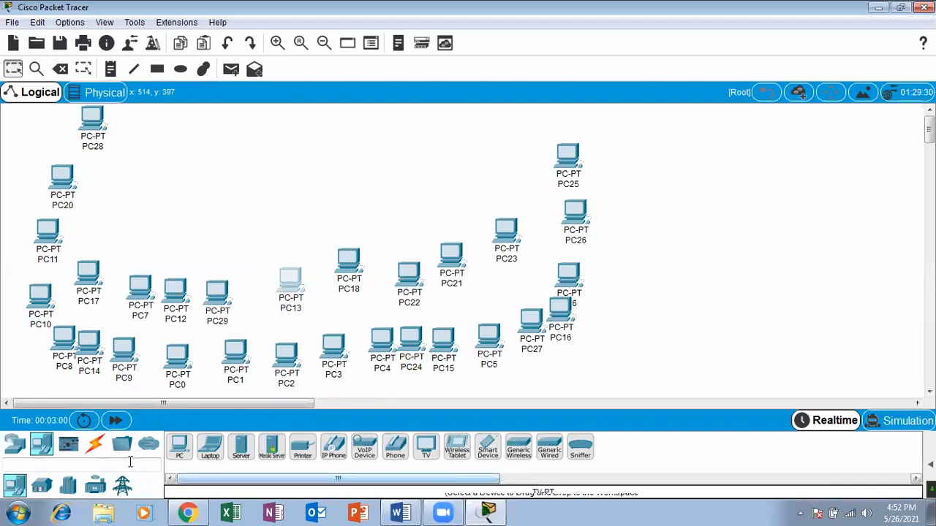
left_click_drag(271, 305, 279, 310)
Lower PC18, PC22, PC21 and PC23 slightly to even out the rising inner row beyond PC13.
left_click_drag(348, 262, 330, 293)
left_click_drag(406, 277, 388, 284)
left_click_drag(441, 274, 436, 283)
left_click_drag(501, 243, 497, 267)
Even out the spacing of PC5, PC15, PC24, PC6 and PC16 along the right part of the outer row.
left_click_drag(497, 337, 494, 325)
left_click_drag(443, 338, 425, 338)
left_click_drag(563, 293, 572, 272)
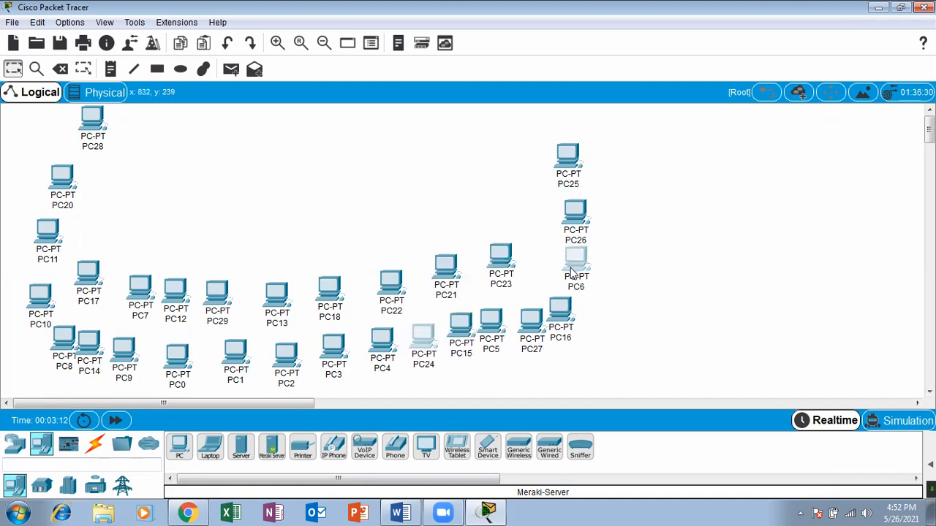
left_click_drag(565, 307, 568, 303)
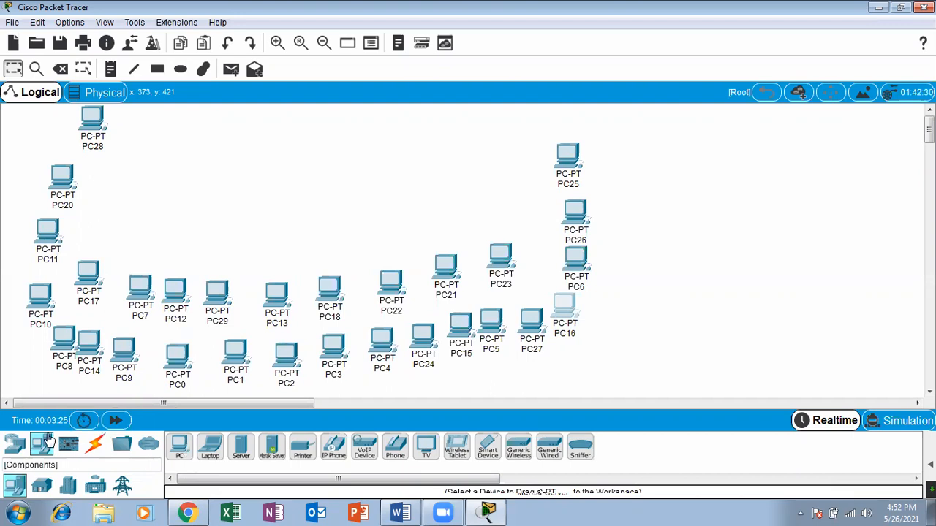
Display the available switch models, and rebuild the left column from top to bottom as PC28, PC20, PC11, PC17 and PC7.
left_click(18, 446)
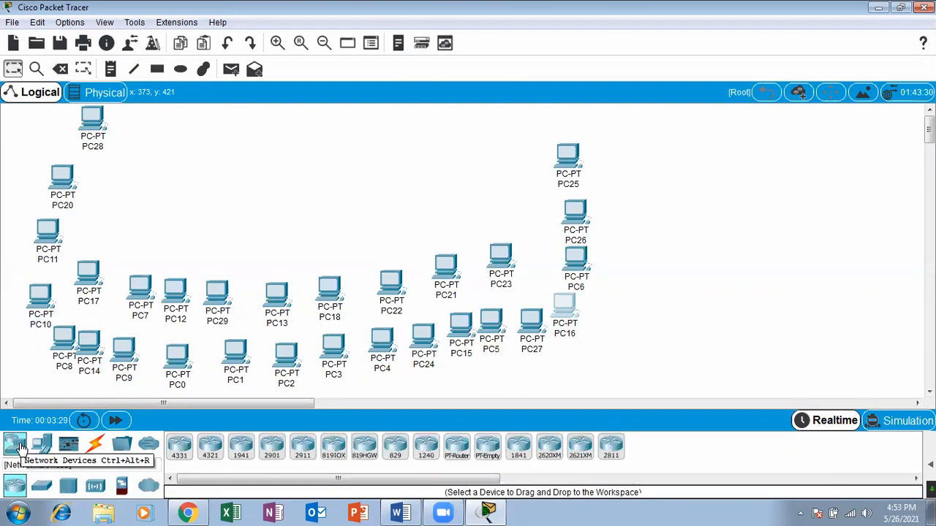
left_click(42, 486)
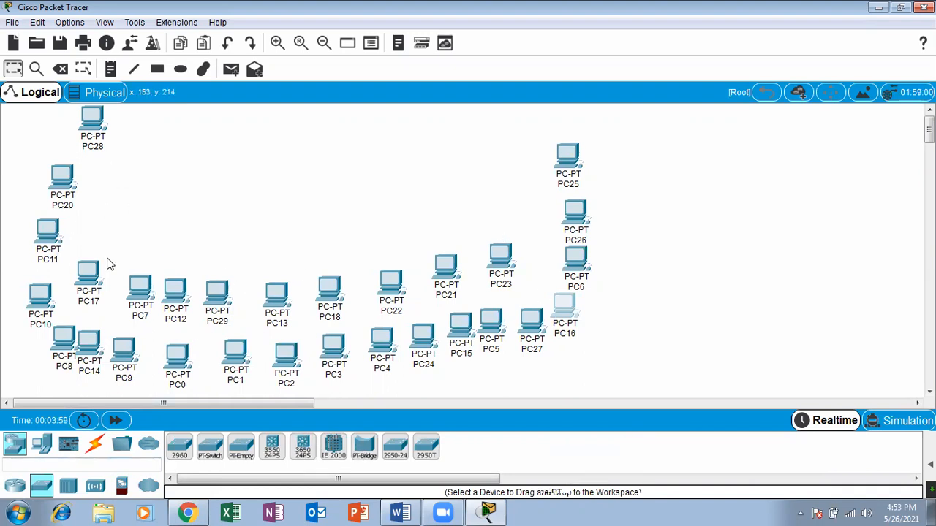
mouse_move(90, 129)
left_mouse_down()
mouse_move(90, 141)
mouse_move(73, 141)
mouse_move(102, 128)
left_mouse_up()
left_click_drag(60, 187, 73, 157)
left_click_drag(52, 238, 58, 196)
left_click_drag(89, 287, 53, 245)
left_click_drag(136, 295, 39, 293)
left_click_drag(46, 241, 52, 247)
left_click_drag(56, 188, 45, 190)
Line up PC10, PC14 and PC8 between PC7 and PC12 in the inner row, and insert PC9 between PC29 and PC13.
left_click_drag(99, 351, 126, 308)
left_click_drag(56, 343, 43, 238)
left_click_drag(98, 253, 150, 296)
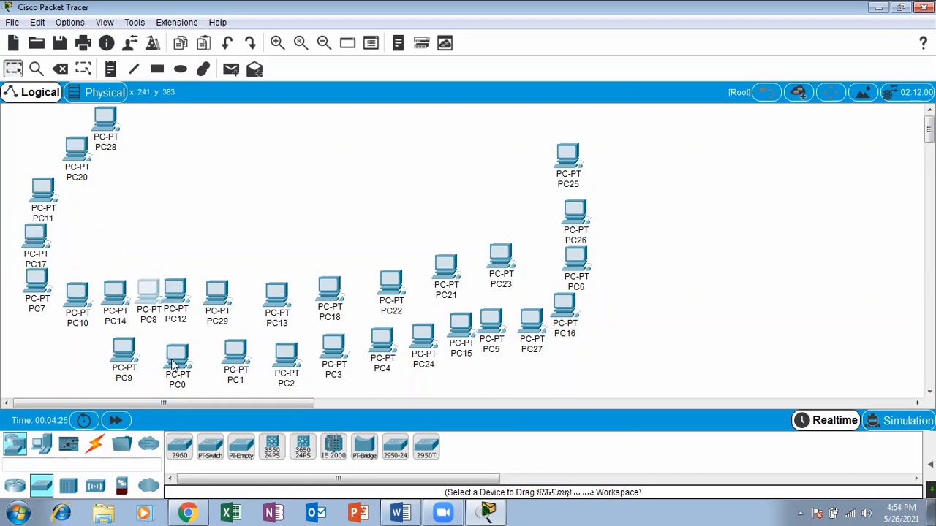
left_click_drag(179, 297, 187, 299)
left_click_drag(129, 356, 250, 300)
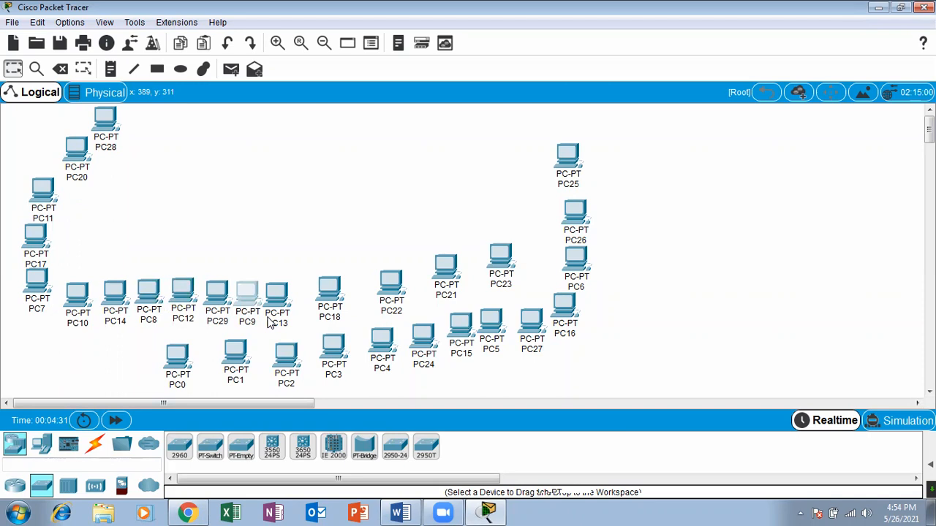
Insert PC0 between PC18 and PC22, bring PC21 beside PC22, and move PC20 and PC28 left so they stand above PC11.
left_click_drag(323, 308, 305, 307)
left_click_drag(186, 368, 377, 291)
left_click_drag(446, 276, 410, 291)
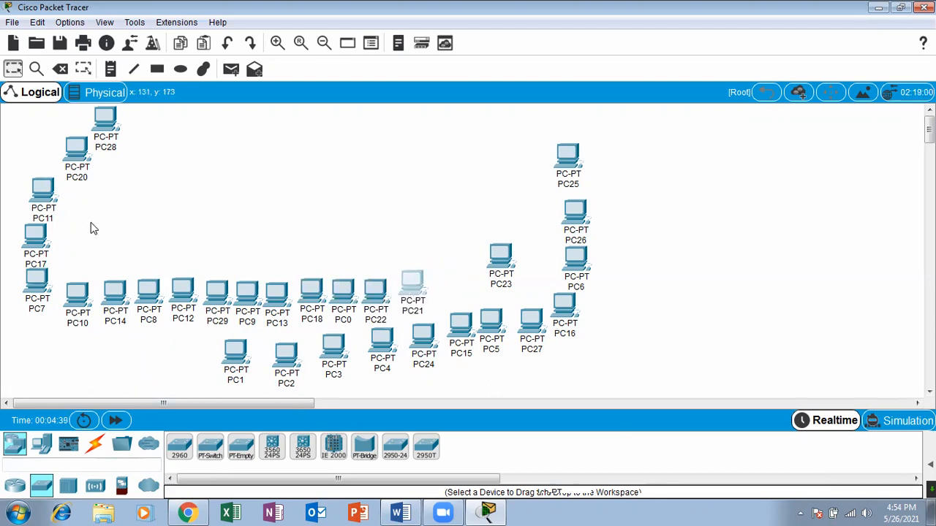
left_click_drag(81, 168, 55, 168)
left_click_drag(112, 150, 64, 148)
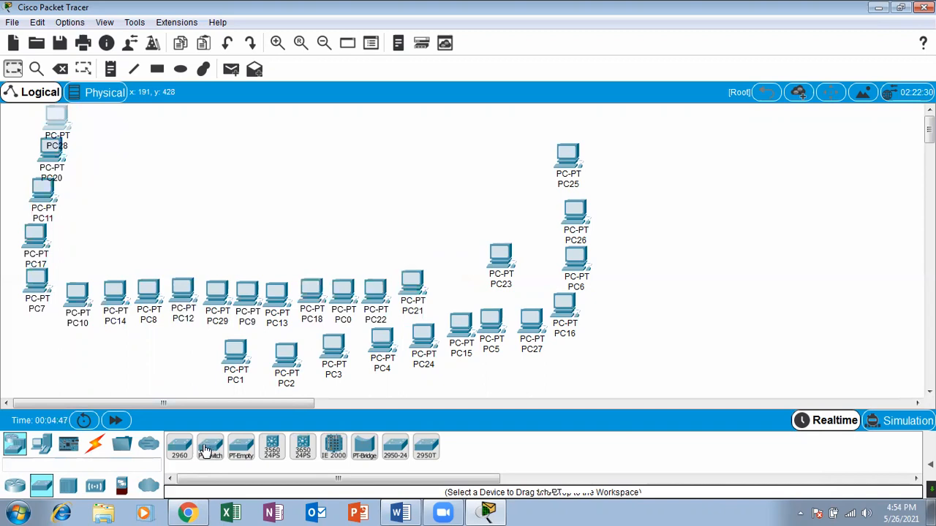
Place one each of the 2960, PT-Switch, PT-Empty, 3560-24PS and 3650-24PS switches in the empty area right of the PCs.
left_click_drag(181, 450, 715, 192)
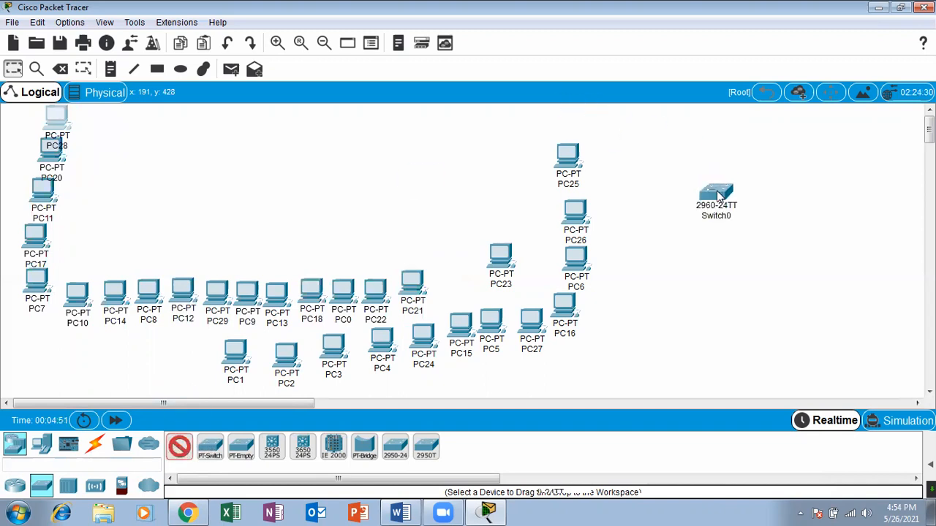
left_click_drag(206, 453, 749, 238)
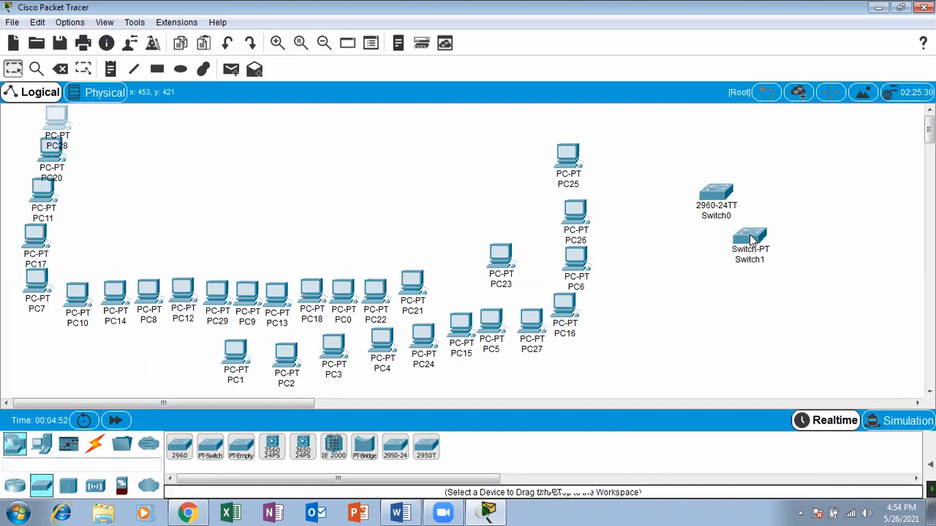
left_click_drag(229, 459, 737, 311)
left_click_drag(266, 462, 796, 287)
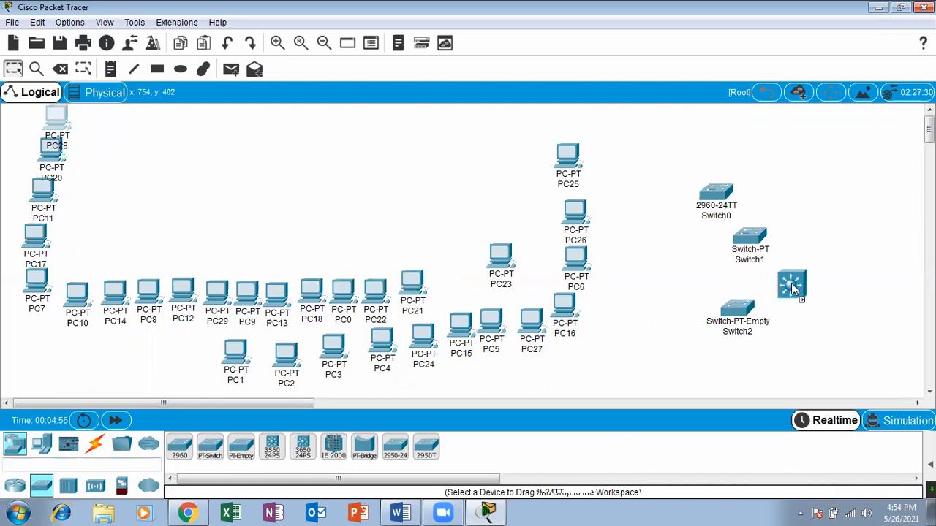
left_click_drag(308, 449, 678, 364)
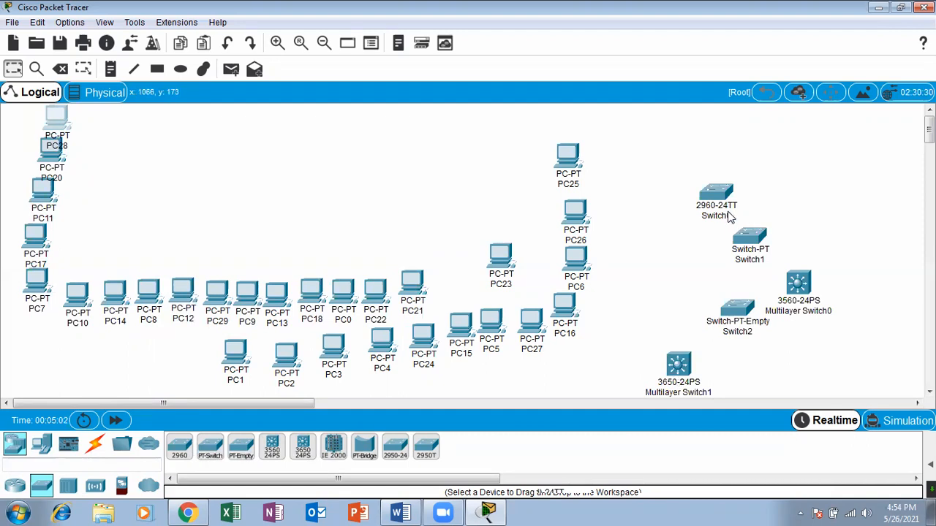
Arrange Switch0, Switch1 and Switch2 in an upper row with the two multilayer switches side by side below them.
left_click_drag(723, 196, 708, 170)
left_click_drag(738, 242, 757, 167)
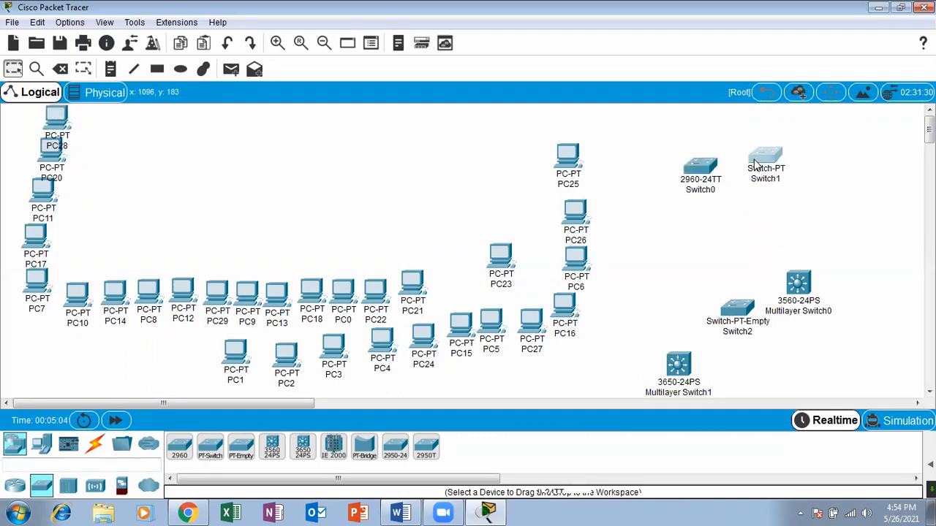
left_click_drag(731, 316, 844, 155)
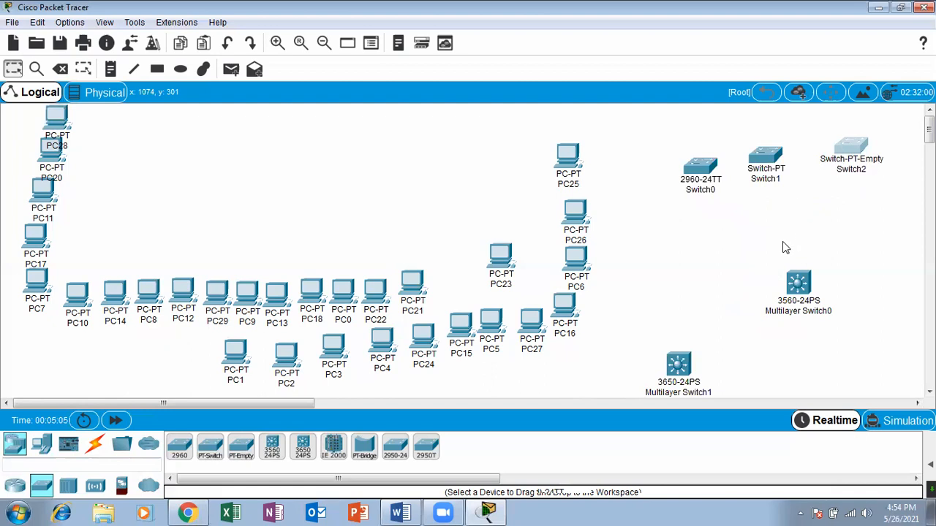
left_click_drag(798, 284, 767, 231)
left_click_drag(686, 379, 850, 231)
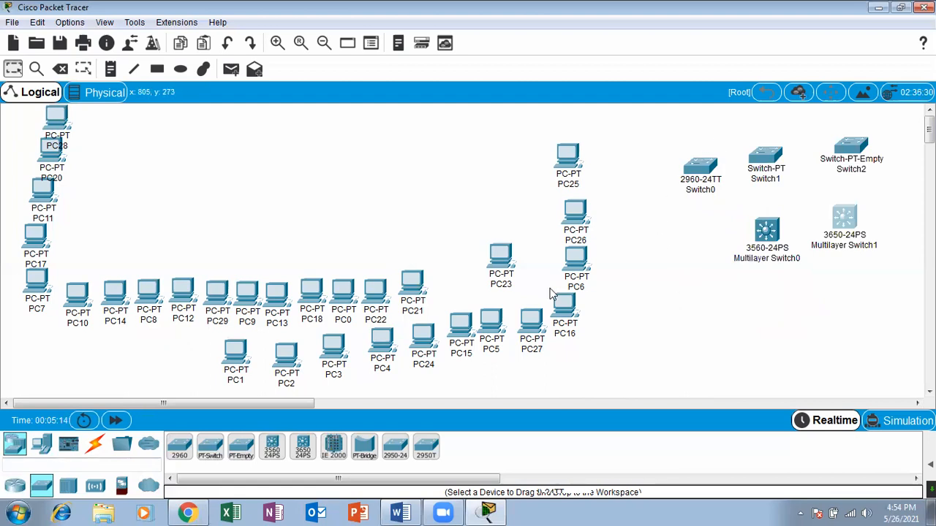
Extend the inner row beyond PC21 with PC23, PC1 and PC2 from left to right.
left_click_drag(512, 267, 446, 288)
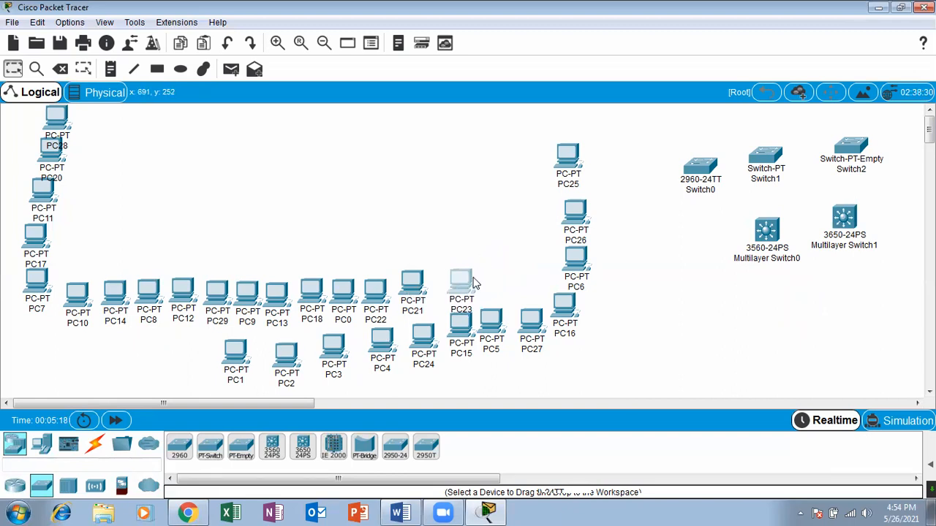
left_click_drag(463, 287, 451, 287)
left_click_drag(236, 355, 494, 275)
left_click_drag(280, 363, 526, 278)
Move PC3 beside PC26 and PC25 to the left of PC4, and add another PC to the left of PC25.
left_click_drag(350, 350, 545, 229)
left_click_drag(561, 157, 335, 337)
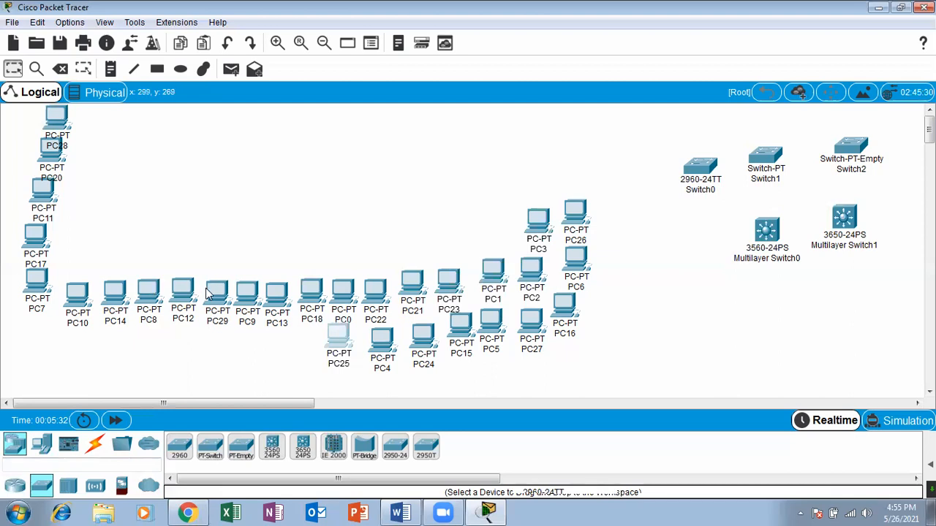
left_click(41, 446)
left_click_drag(179, 447, 297, 353)
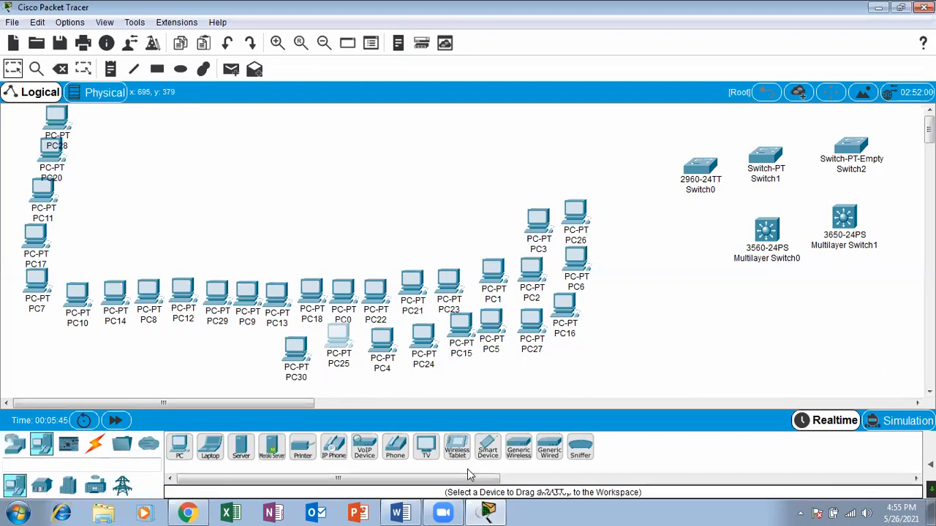
Examine the port groups and the two separate ports in the enlarged physical view of Switch0, and close its window.
left_click(708, 171)
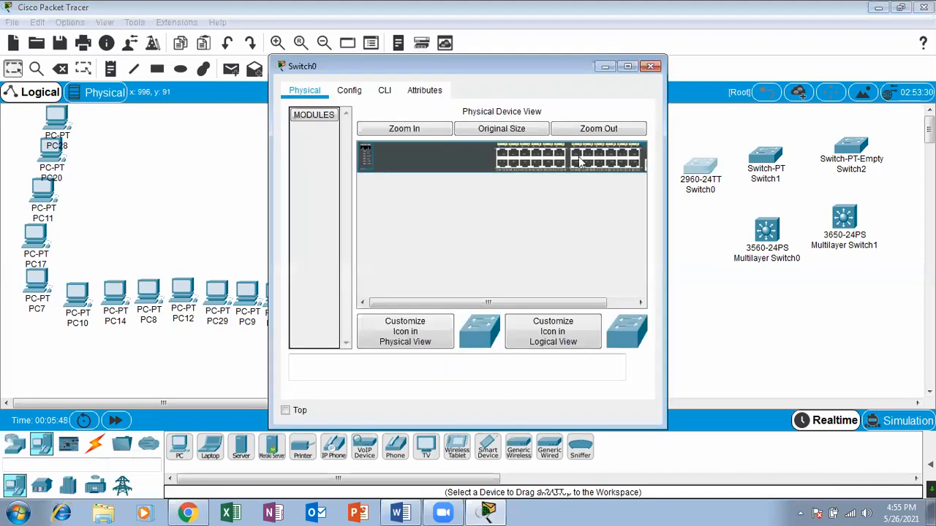
left_click(429, 130)
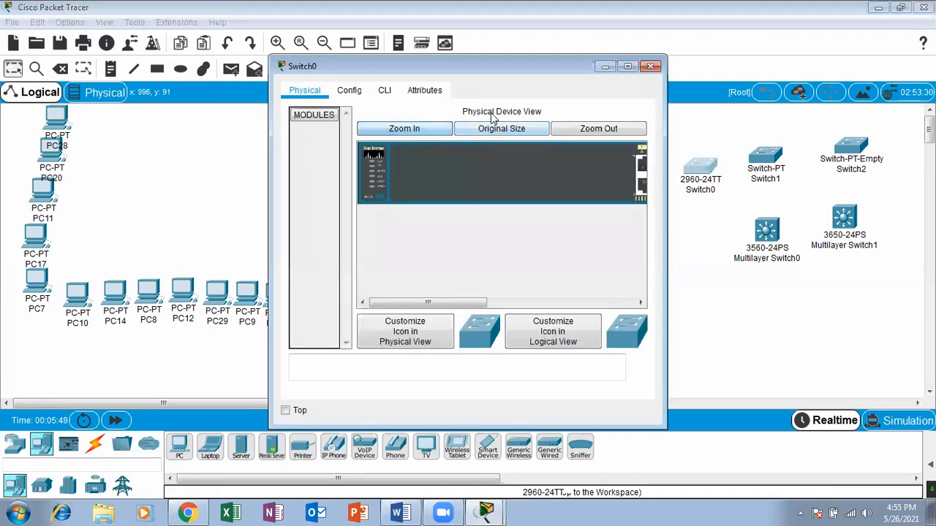
left_click(627, 66)
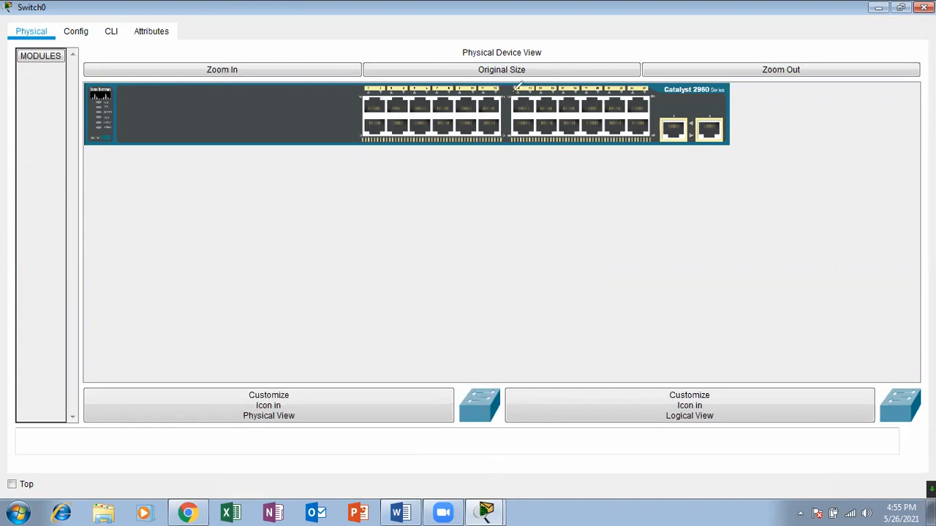
left_click_drag(501, 107, 512, 90)
left_click_drag(643, 108, 662, 102)
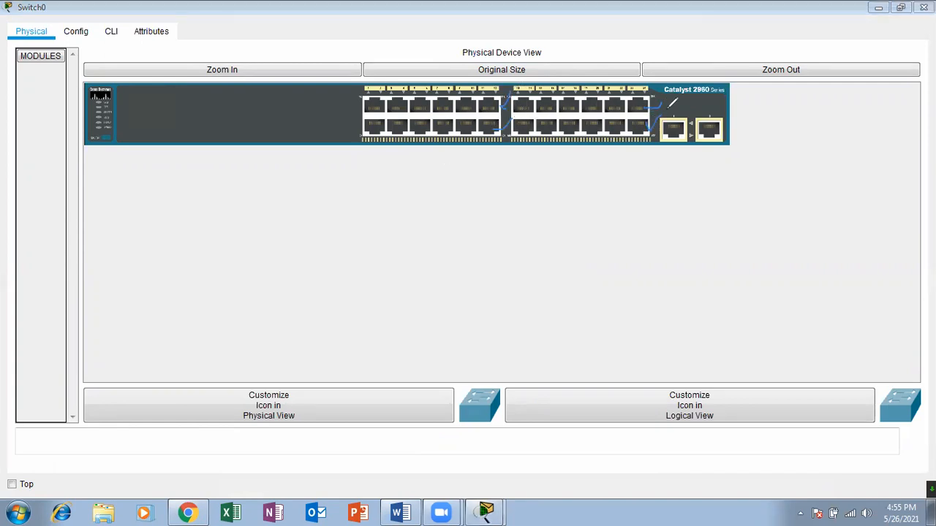
mouse_move(674, 114)
left_mouse_down()
mouse_move(718, 81)
mouse_move(764, 83)
left_mouse_up()
left_click(730, 60)
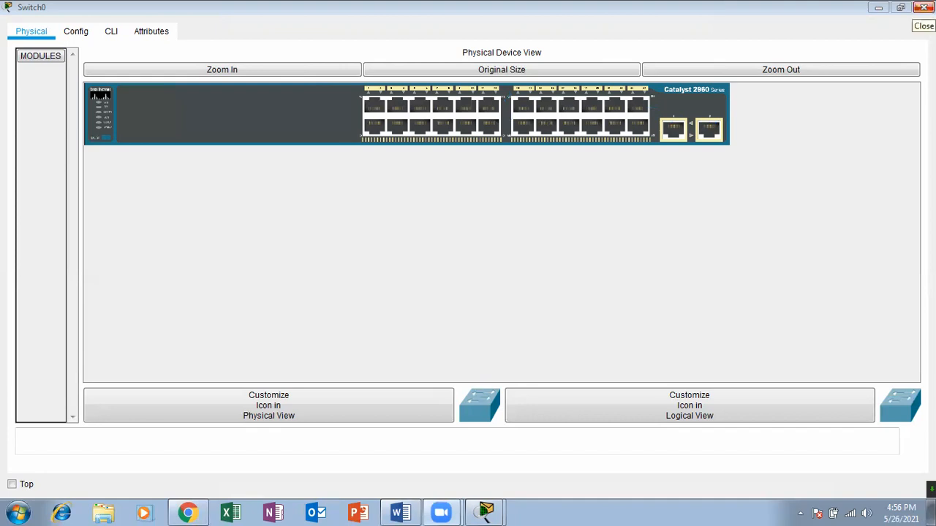
left_click(923, 6)
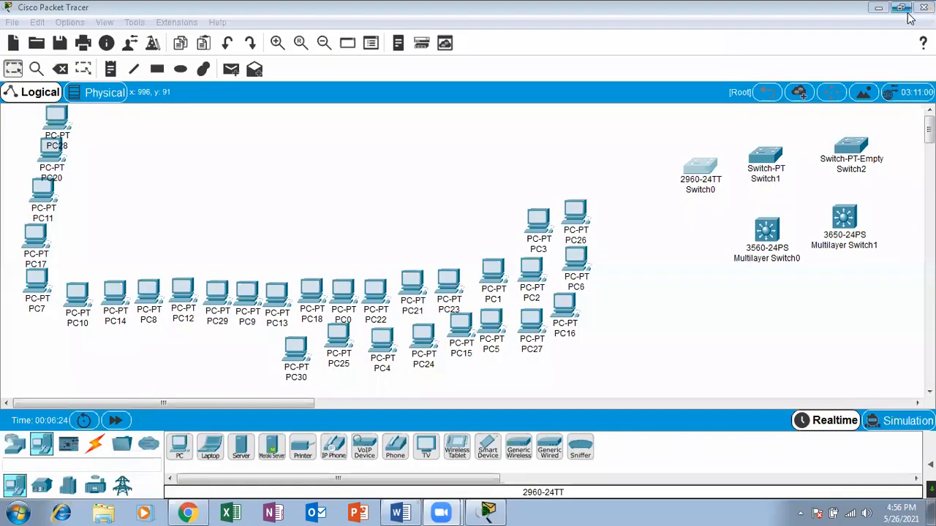
Examine the module slots and ports of Switch1 in its enlarged physical view, and close its window.
left_click(765, 156)
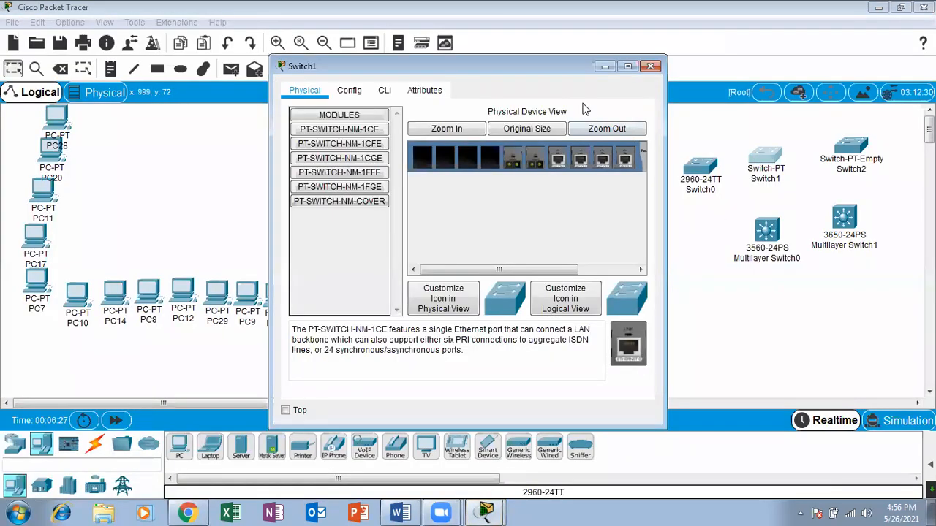
left_click(627, 66)
left_click(310, 71)
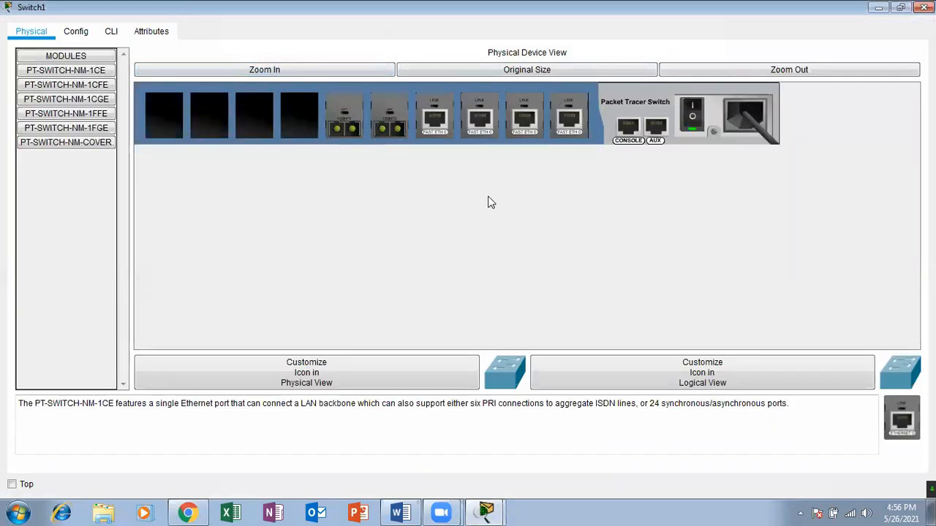
left_click(924, 7)
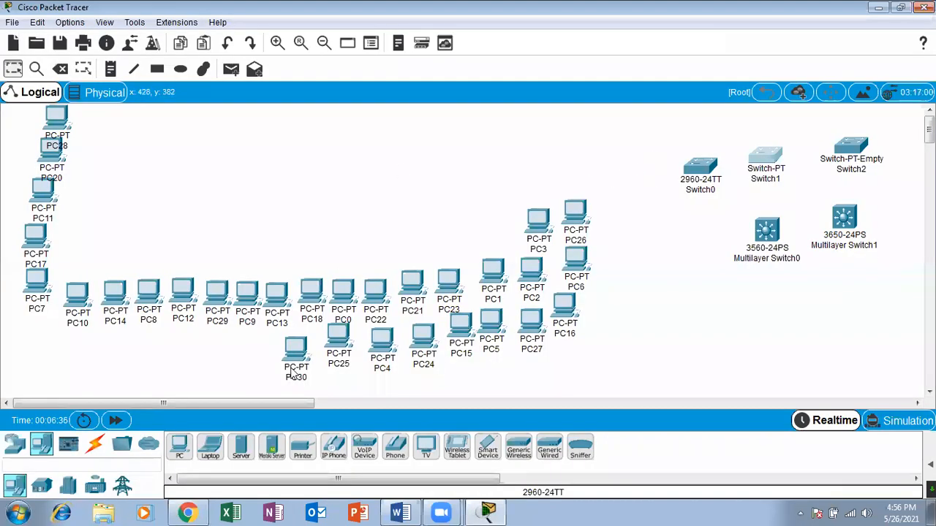
Delete Switch1, the Switch-PT model, from the workspace and return to the selection tool.
left_click(62, 72)
left_click(534, 273)
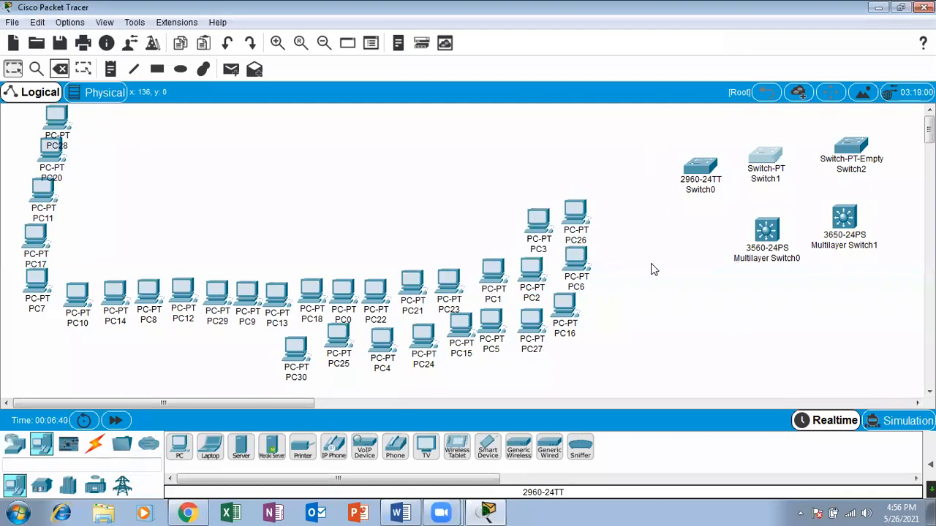
left_click(698, 199)
left_click(60, 69)
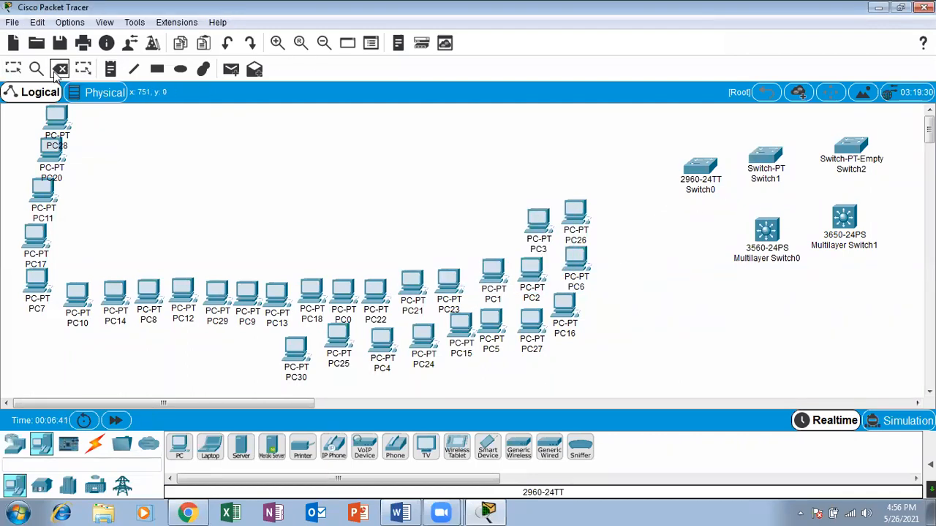
left_click(773, 160)
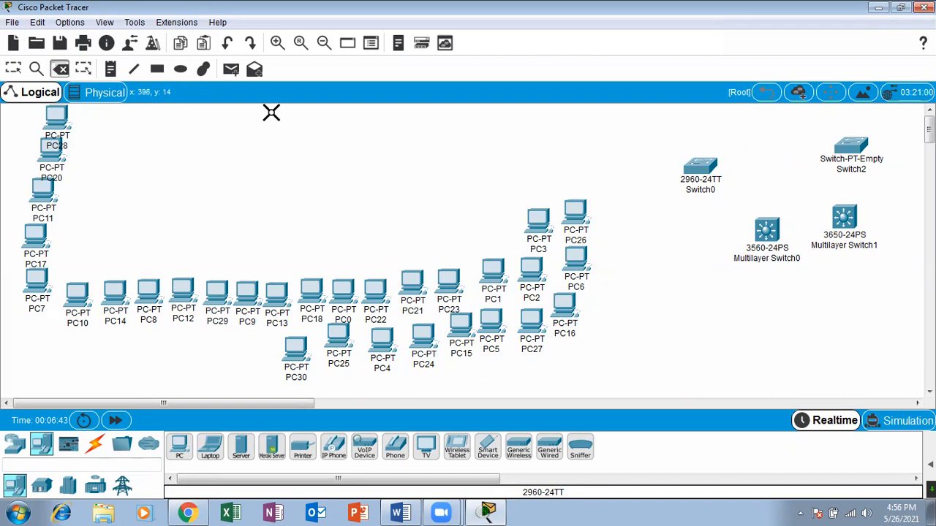
left_click(14, 68)
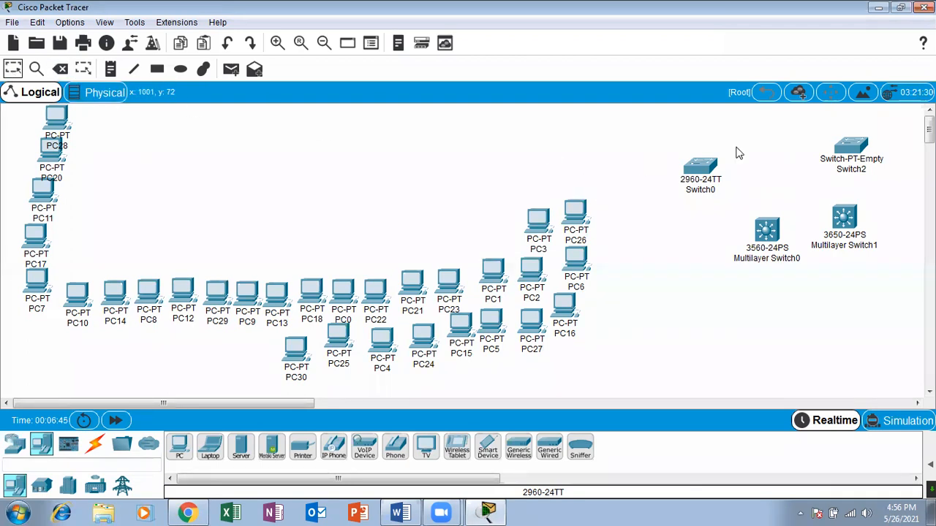
Examine the module slots and available modules of Switch2 in its enlarged physical view, and close its window.
left_click(848, 154)
left_click(459, 132)
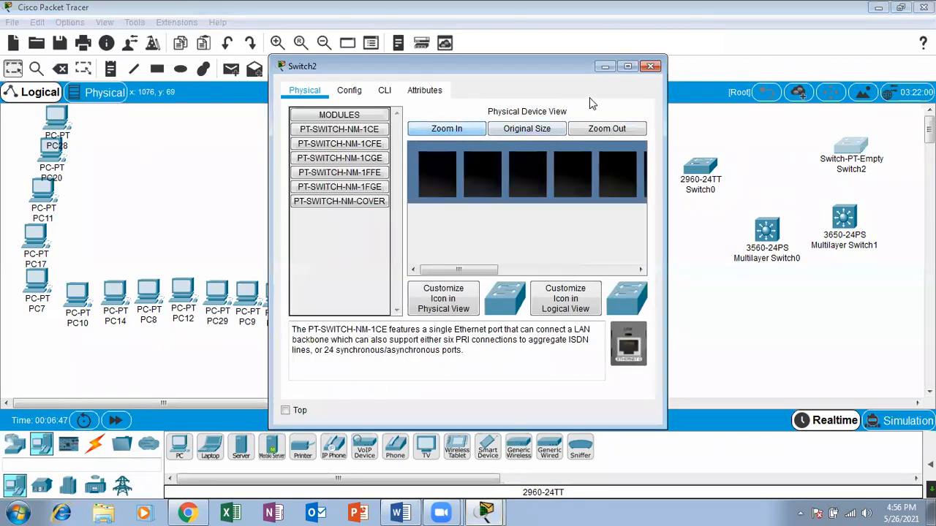
left_click(626, 66)
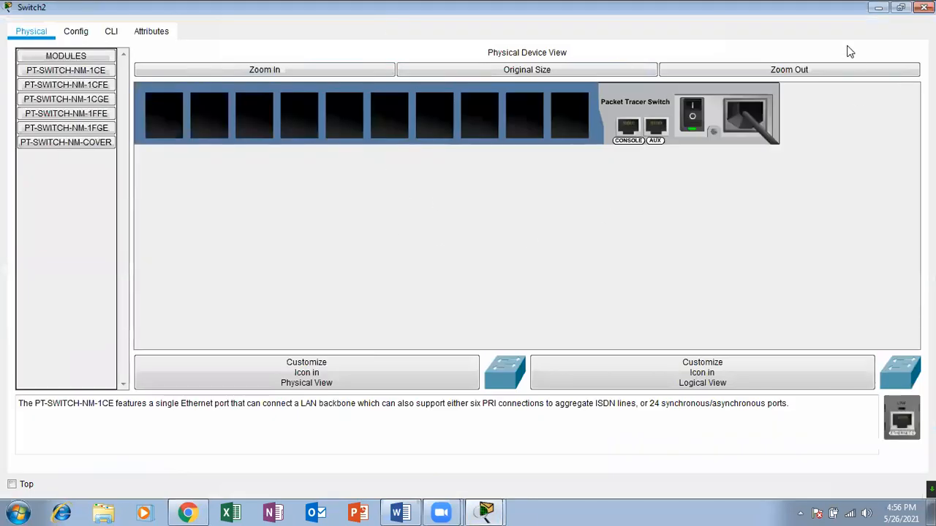
left_click(923, 7)
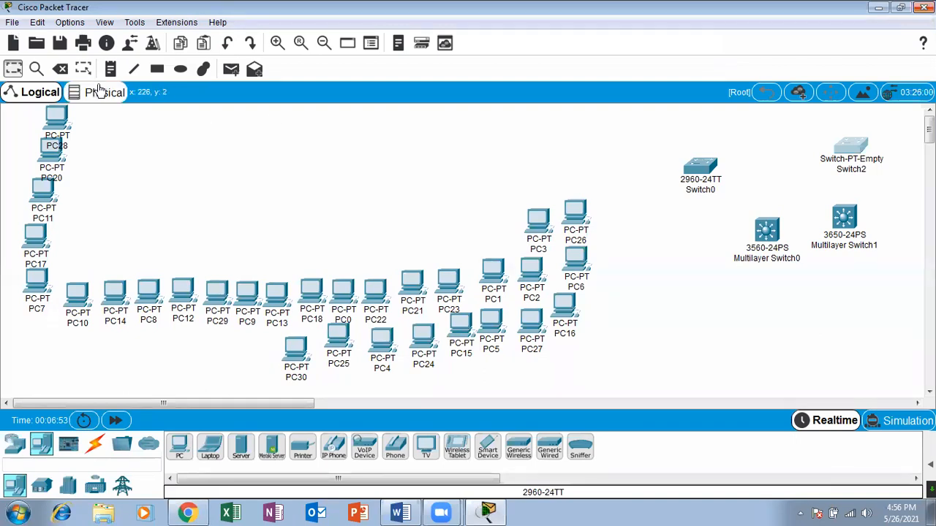
left_click(61, 69)
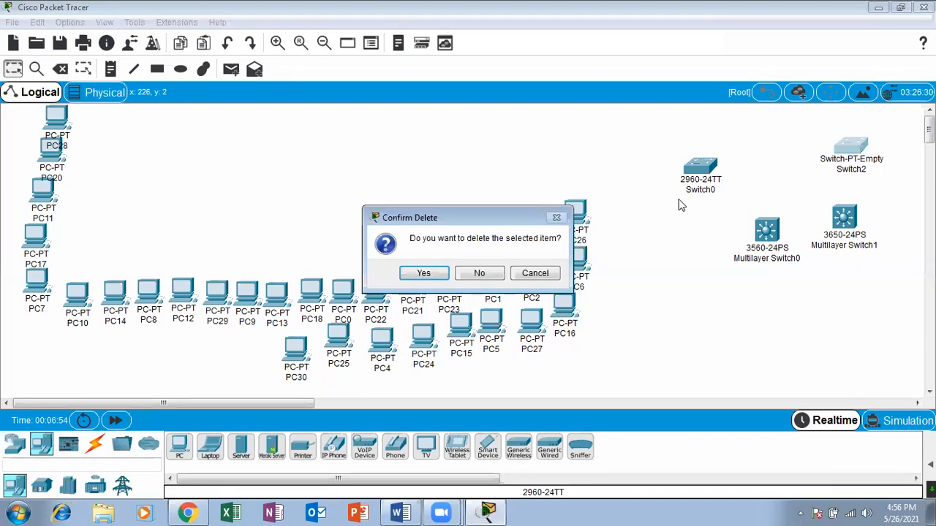
left_click(536, 271)
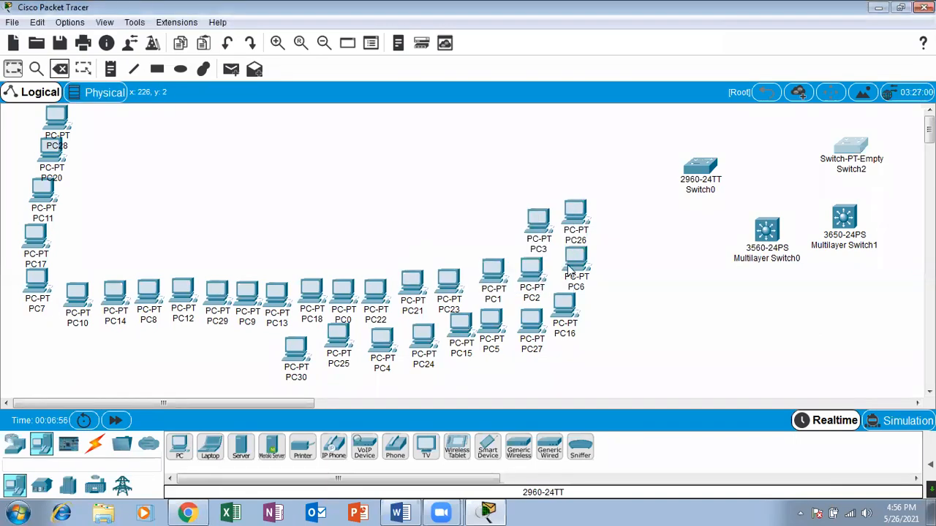
left_click(64, 68)
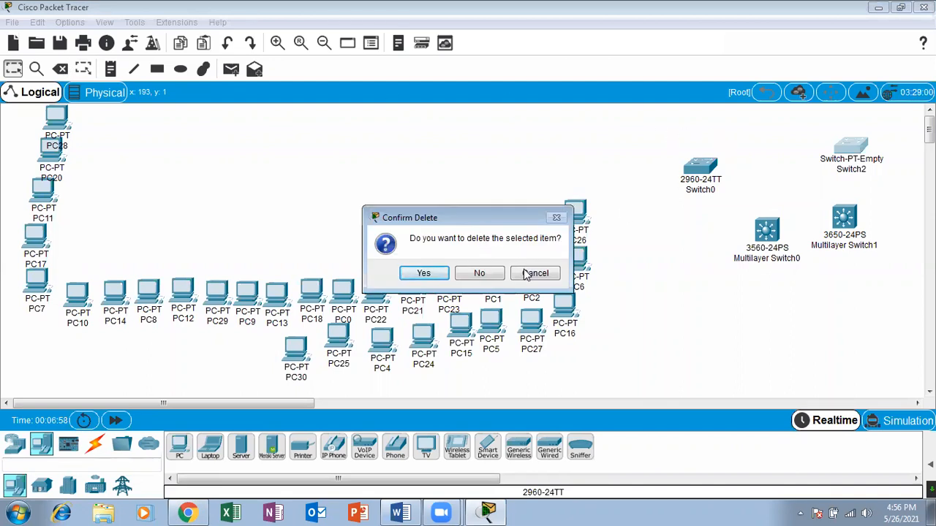
left_click(529, 274)
Delete Switch2, the Switch-PT-Empty model, from the workspace and return to the selection tool.
left_click(679, 279)
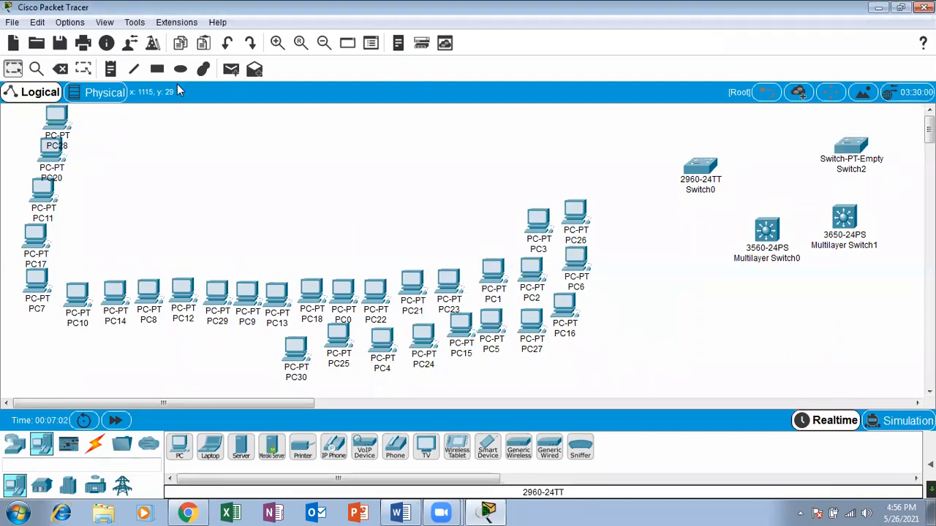
left_click(60, 68)
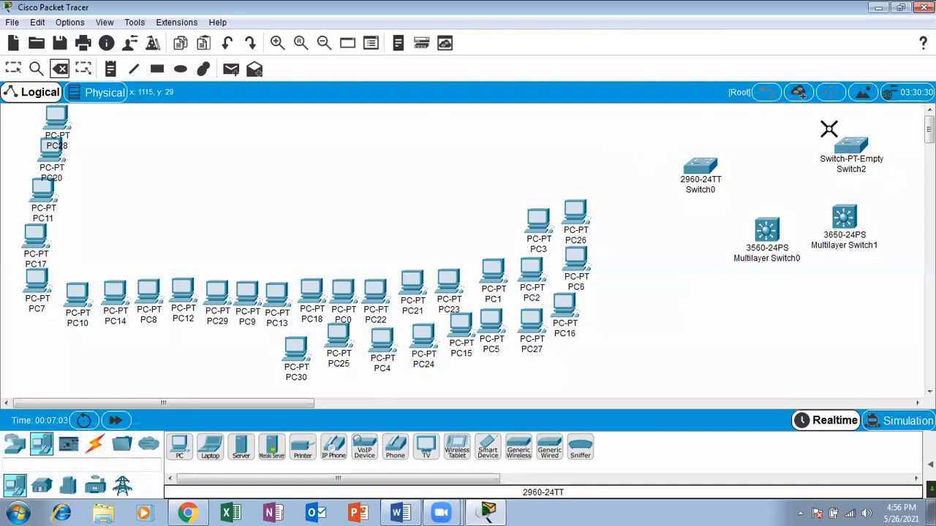
left_click(849, 148)
left_click(13, 68)
Examine the ports of Multilayer Switch0 in its enlarged physical view, close its window, and move the switch up beside Switch0.
left_click(768, 235)
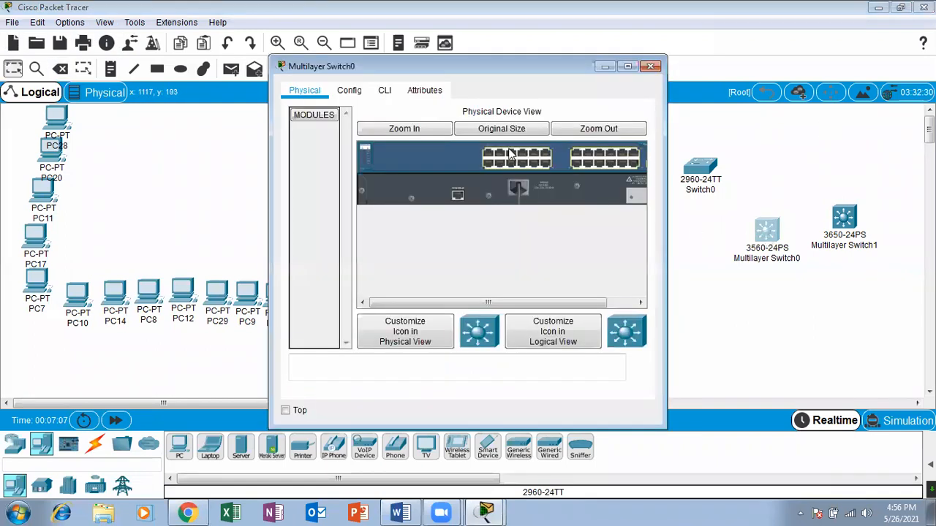
left_click(411, 128)
left_click(627, 67)
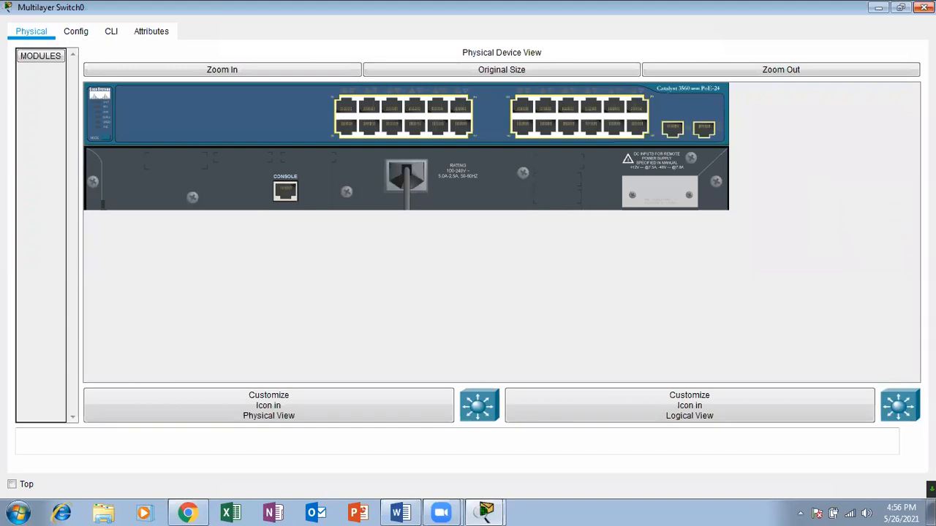
left_click(924, 7)
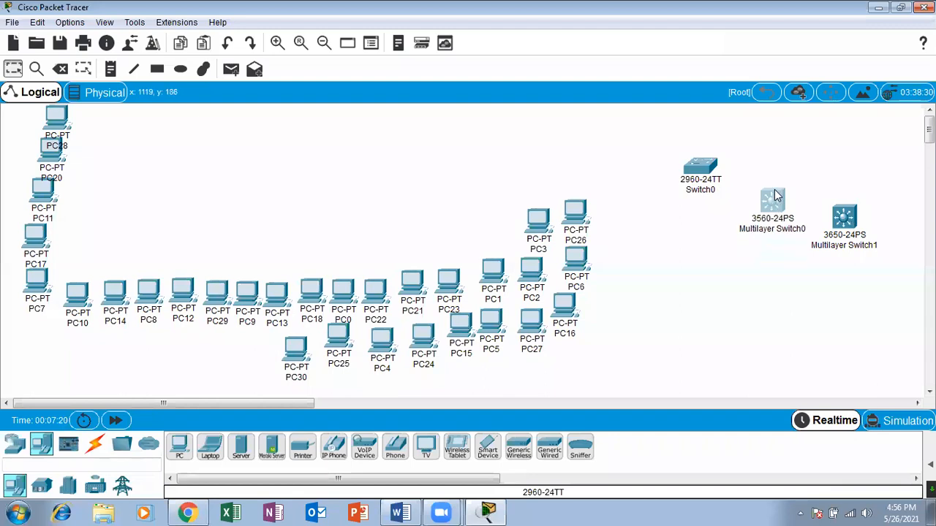
left_click_drag(776, 196, 770, 153)
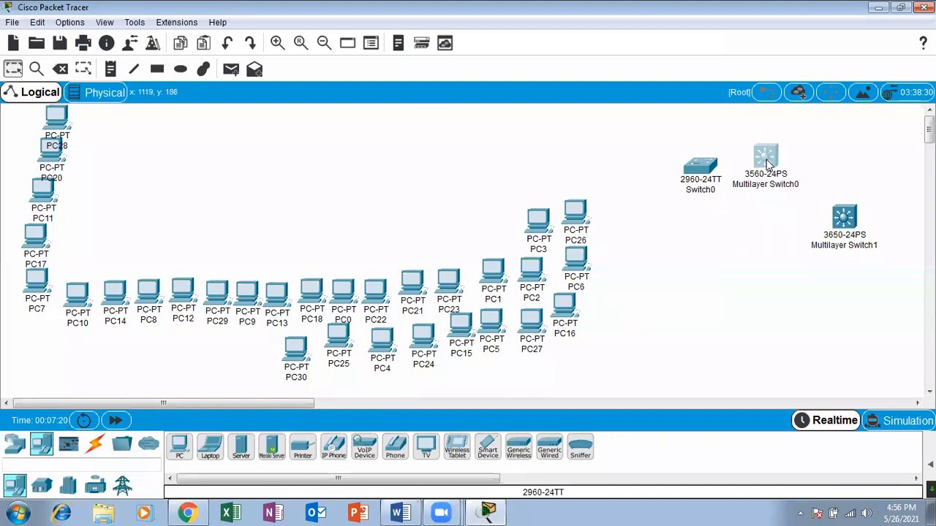
Examine the ports and modules of Multilayer Switch1 in its enlarged physical view, and line up both multilayer switches in a row with Switch0.
left_click(842, 230)
left_click(627, 68)
left_click(338, 73)
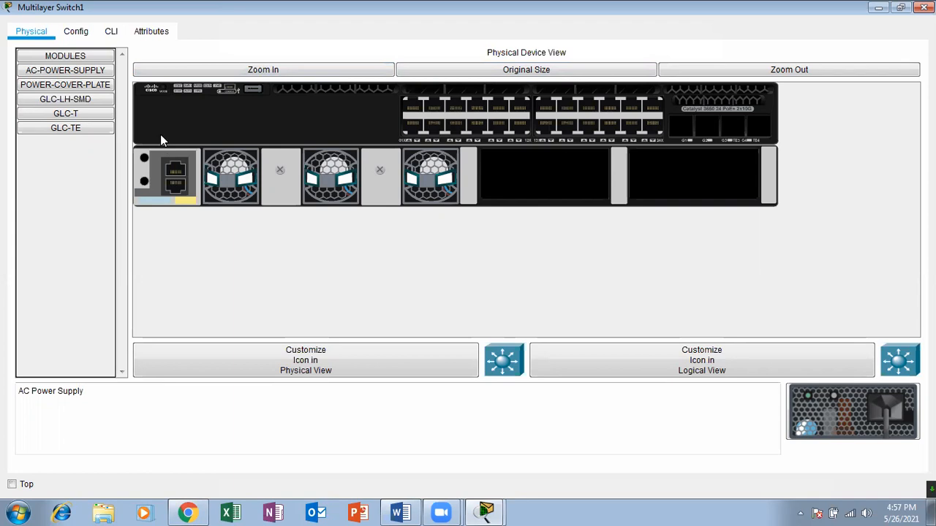
left_click(878, 7)
left_click_drag(765, 155, 789, 162)
left_click_drag(844, 223, 848, 168)
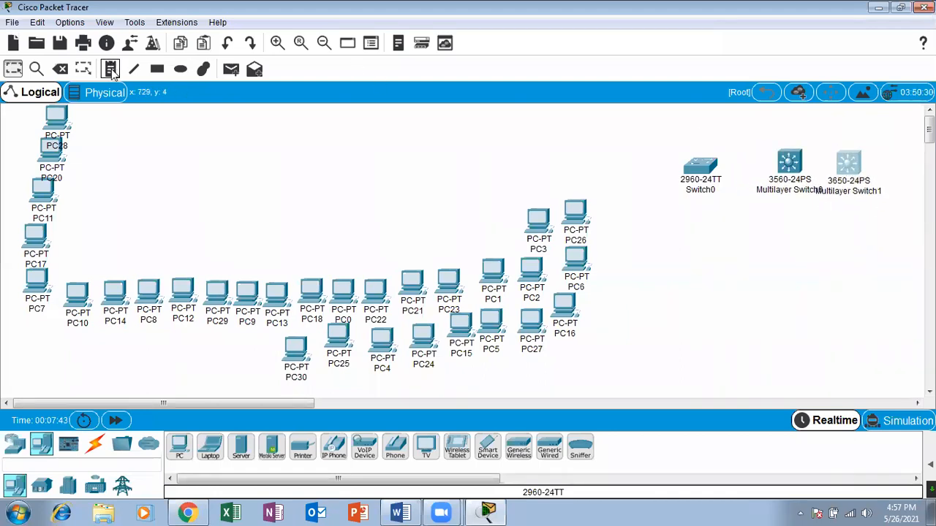
left_click(61, 68)
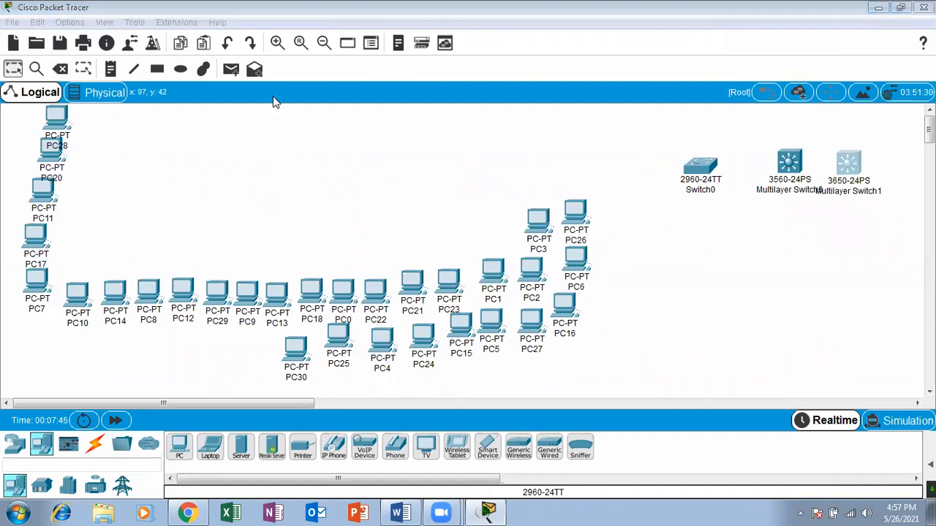
left_click(526, 276)
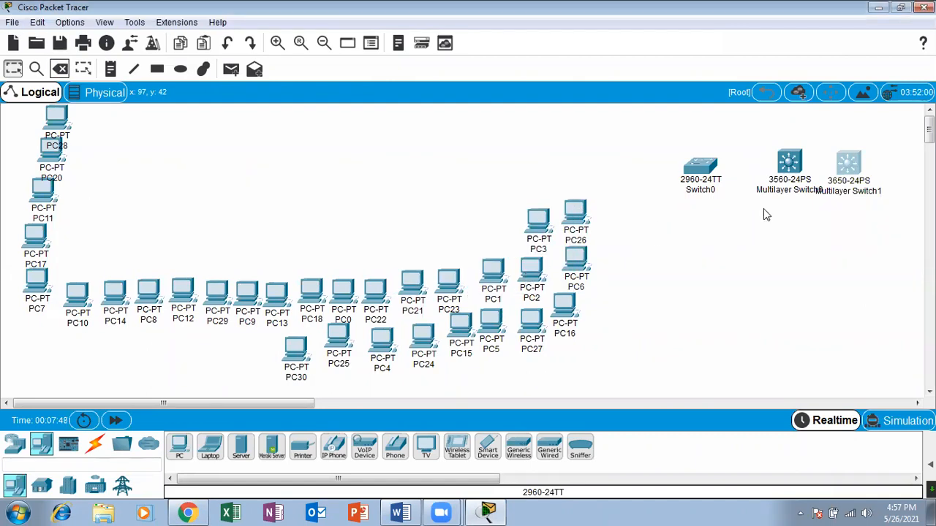
left_click(254, 13)
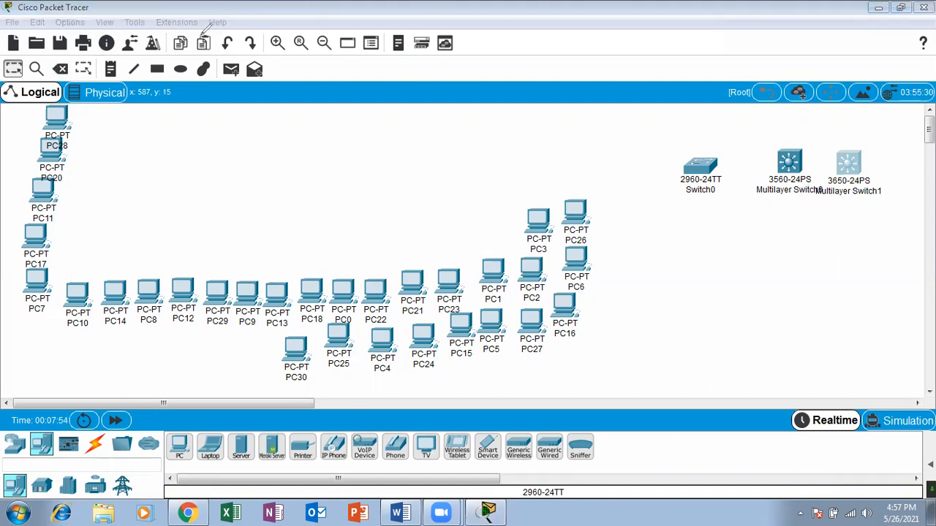
left_click(60, 69)
left_click(542, 272)
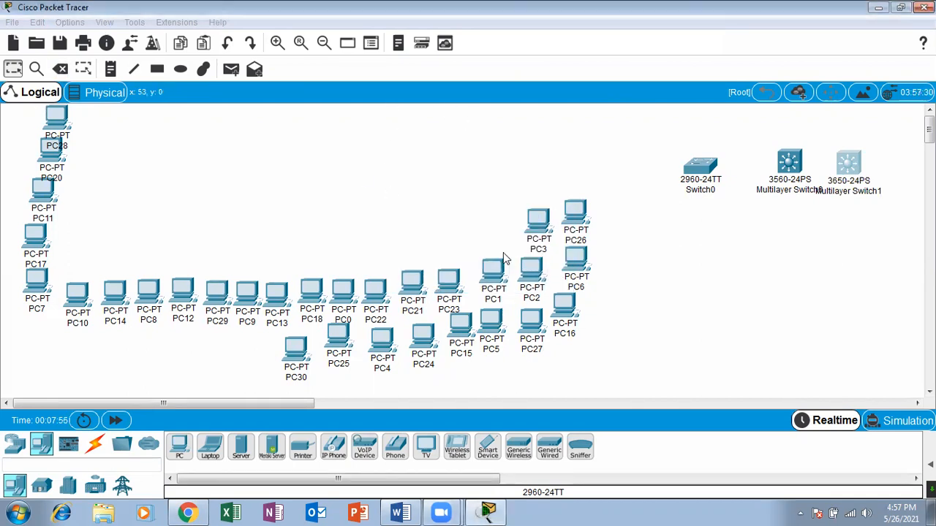
left_click(64, 70)
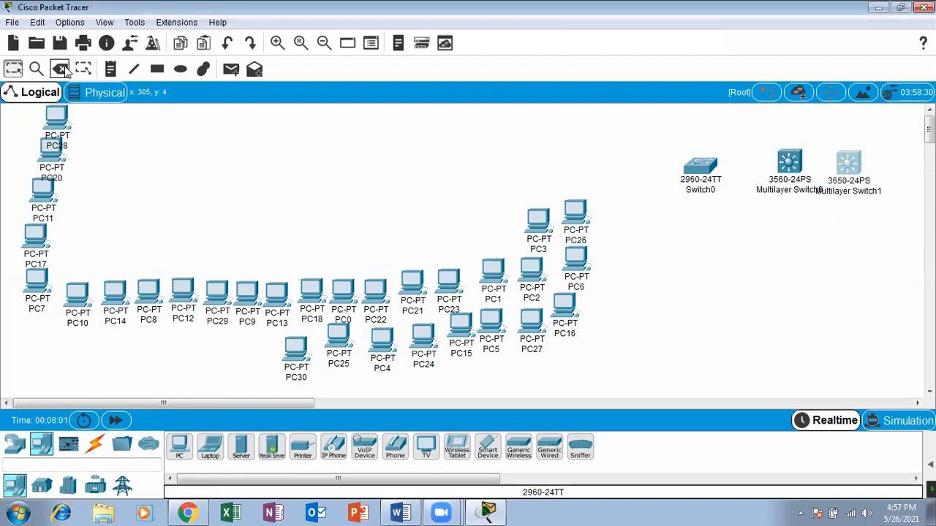
key("Escape")
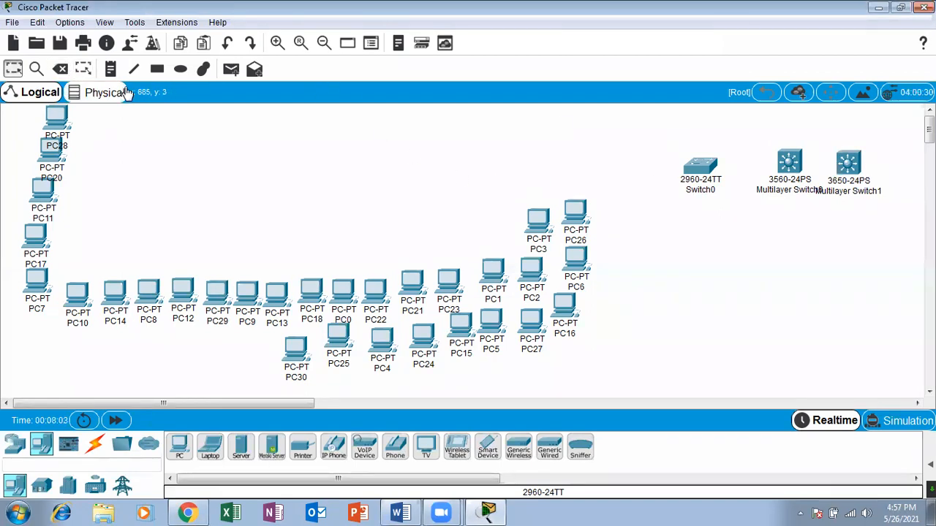
Delete Multilayer Switch1 and Multilayer Switch0 from the workspace and return to the selection tool.
left_click(57, 70)
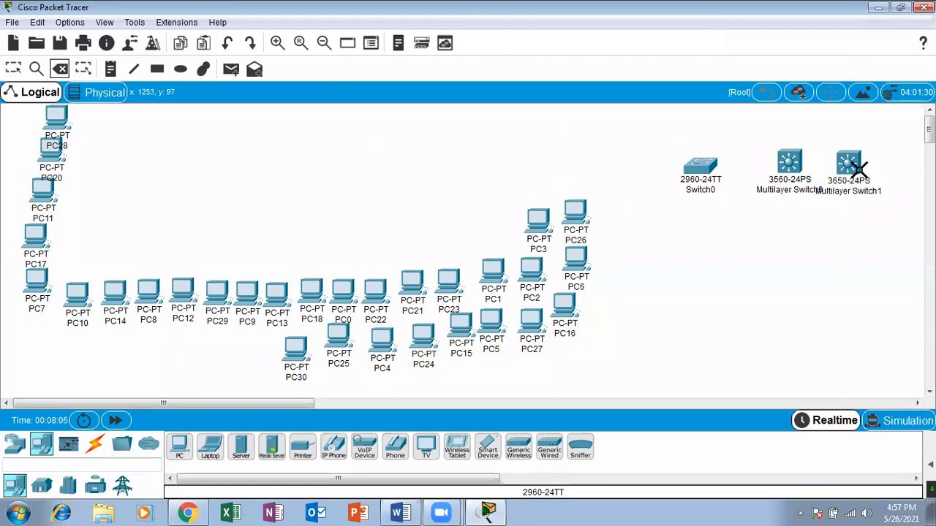
left_click(852, 163)
left_click(796, 164)
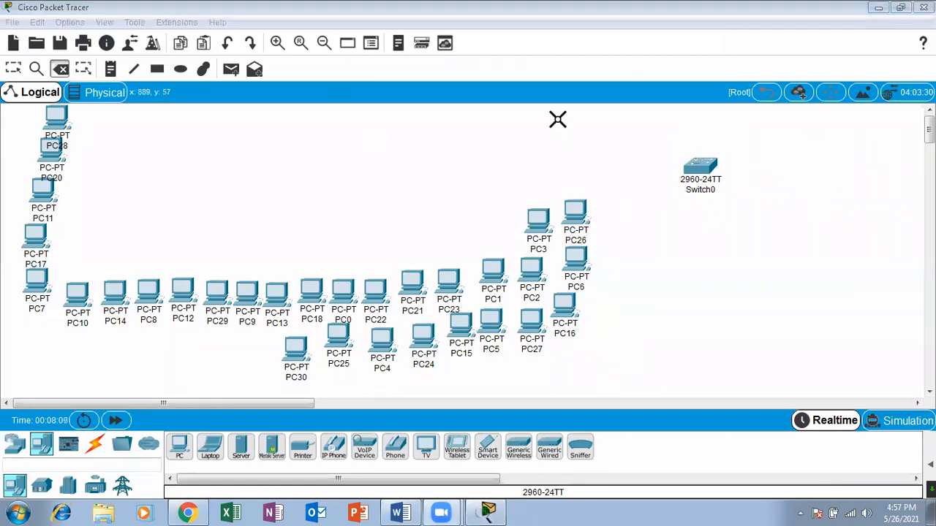
left_click(13, 68)
Move Switch0 into the open area above PC12, add a second 2960 switch above PC21, and roughly level the two switches.
left_click_drag(693, 167, 204, 146)
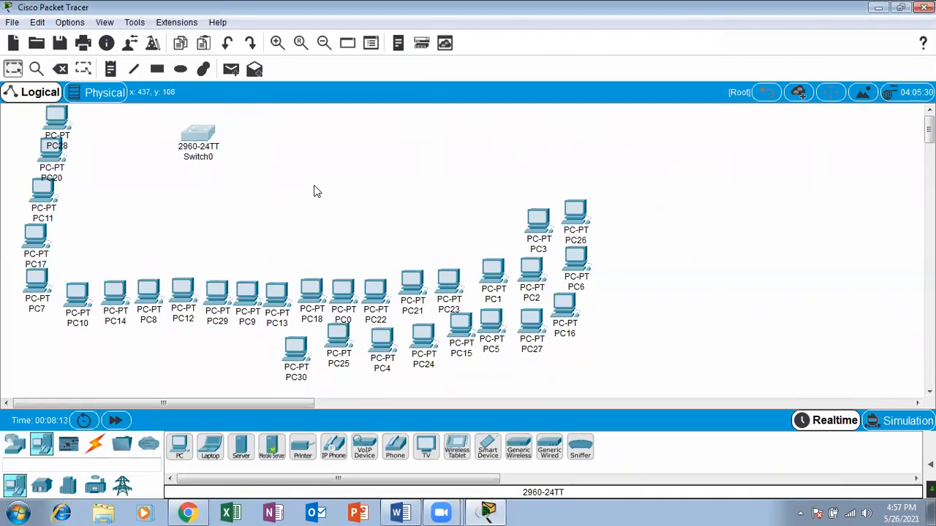
left_click(14, 444)
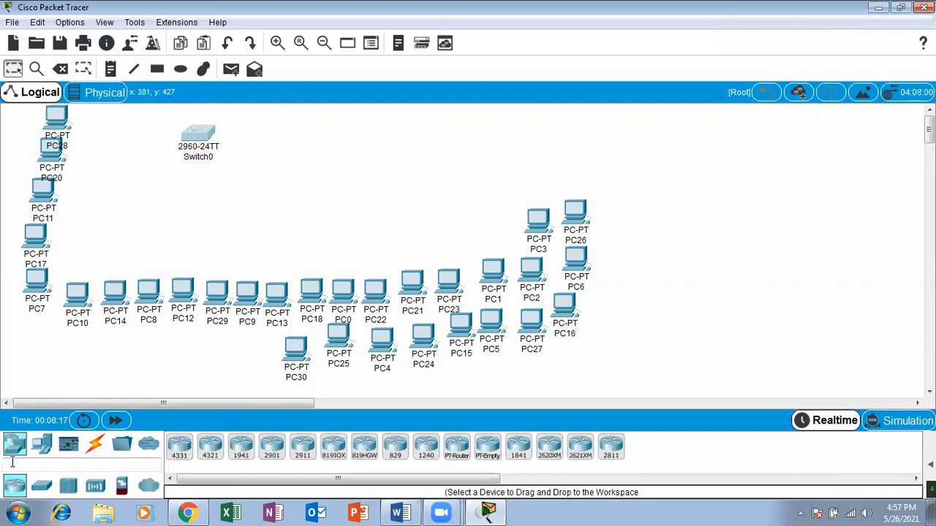
left_click(42, 485)
left_click_drag(184, 448, 415, 152)
left_click_drag(208, 136, 224, 134)
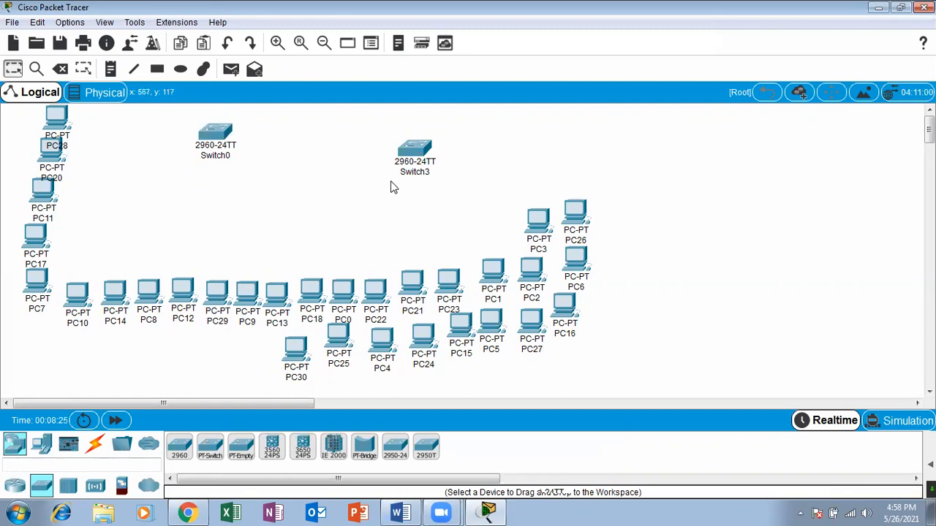
left_click_drag(412, 150, 415, 138)
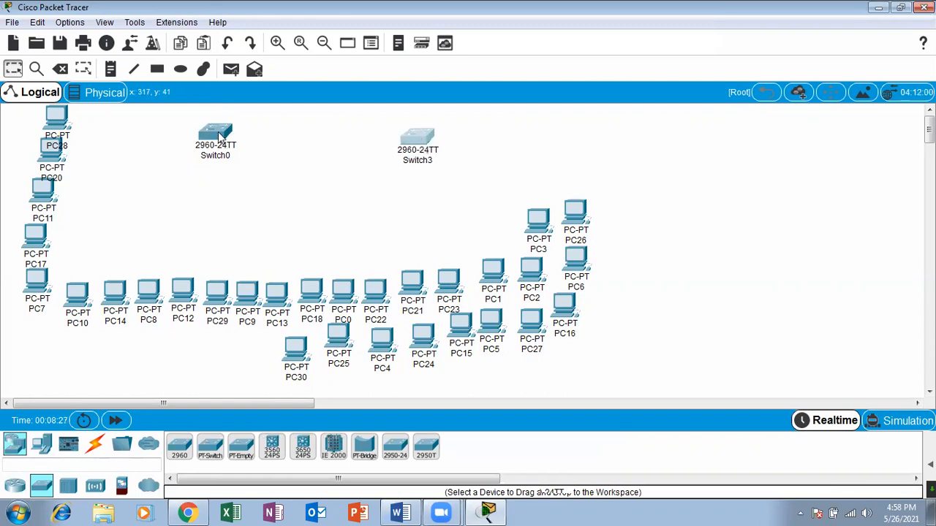
mouse_move(219, 137)
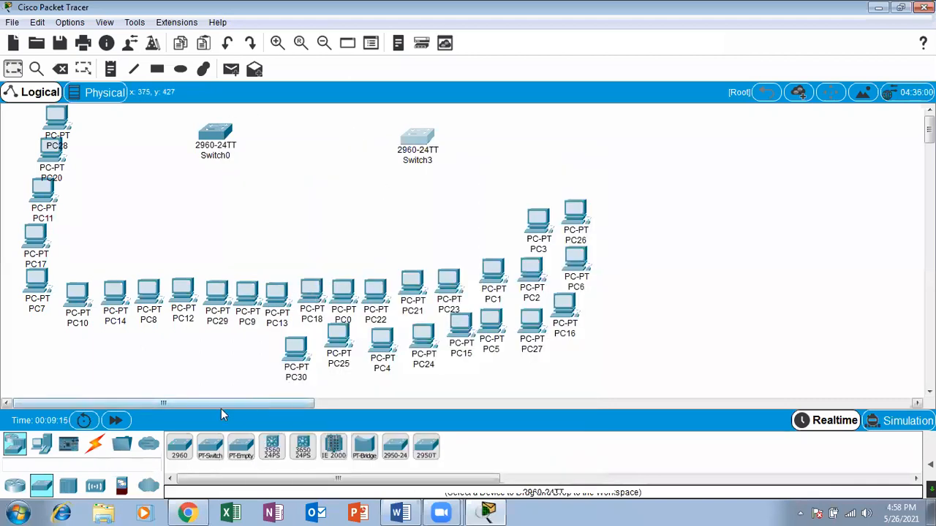
left_click(95, 445)
left_click(183, 446)
left_click(214, 137)
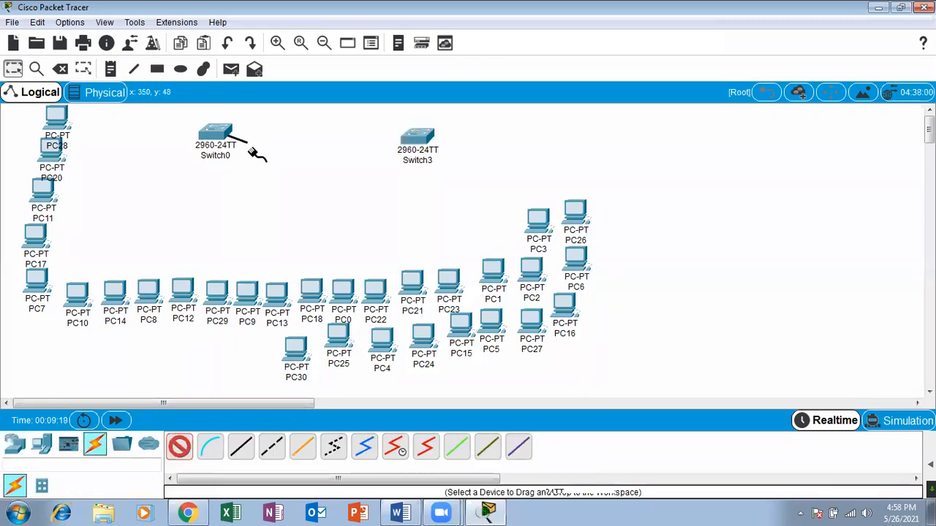
left_click(22, 68)
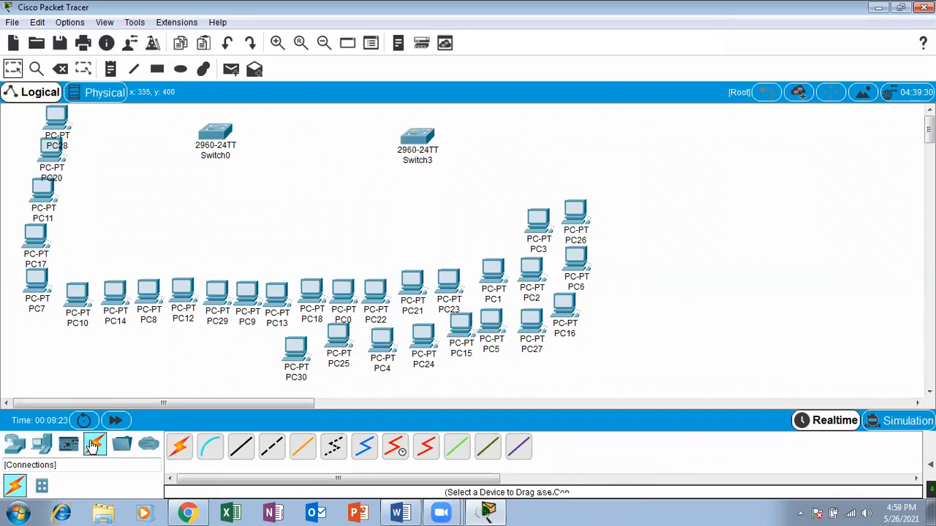
Connect GigabitEthernet0/1 of Switch0 to Switch3 with a Copper Cross-Over cable.
left_click(93, 448)
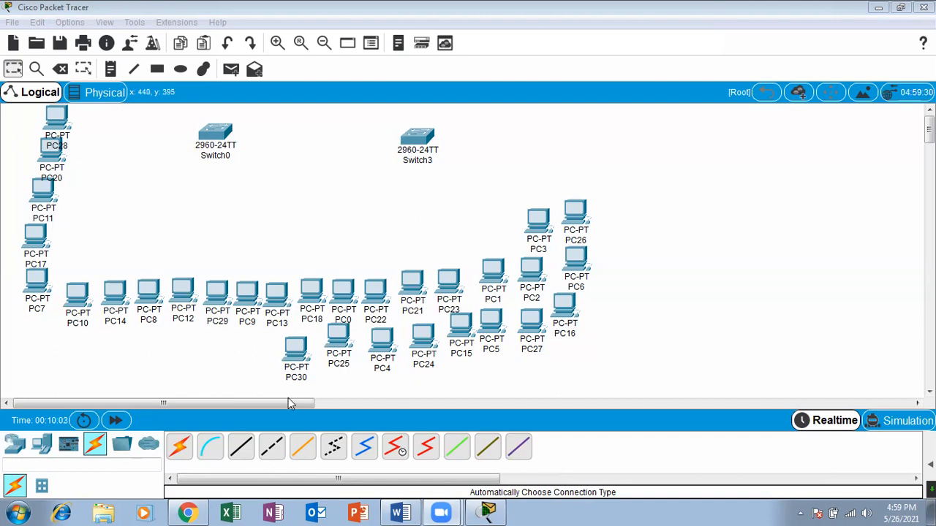
left_click(270, 453)
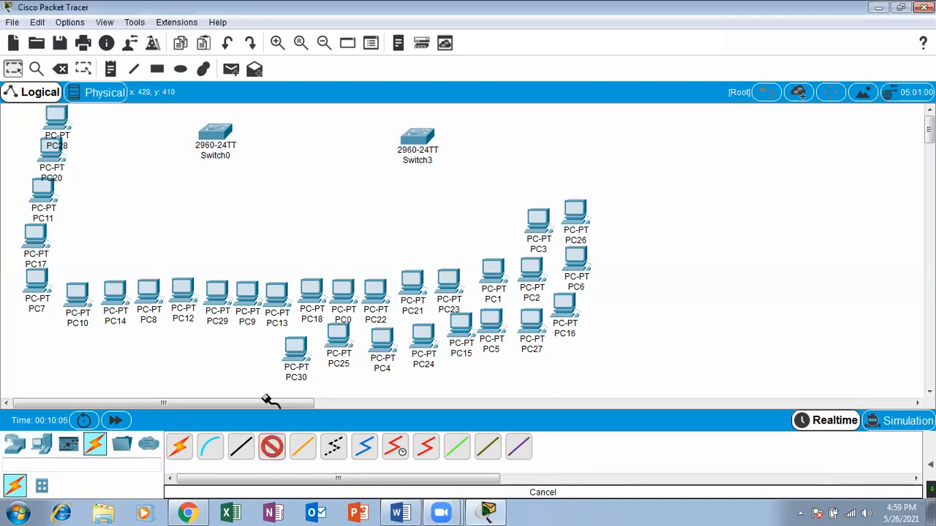
left_click(224, 132)
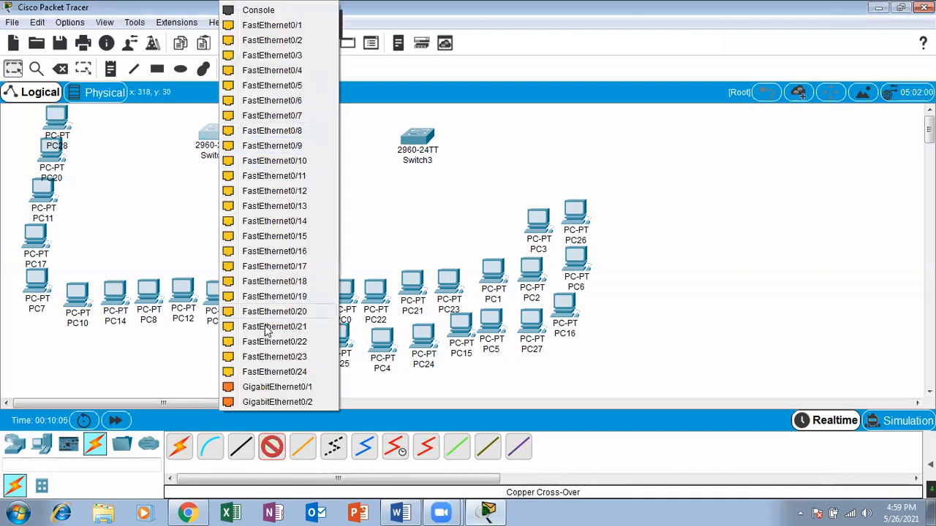
left_click(282, 390)
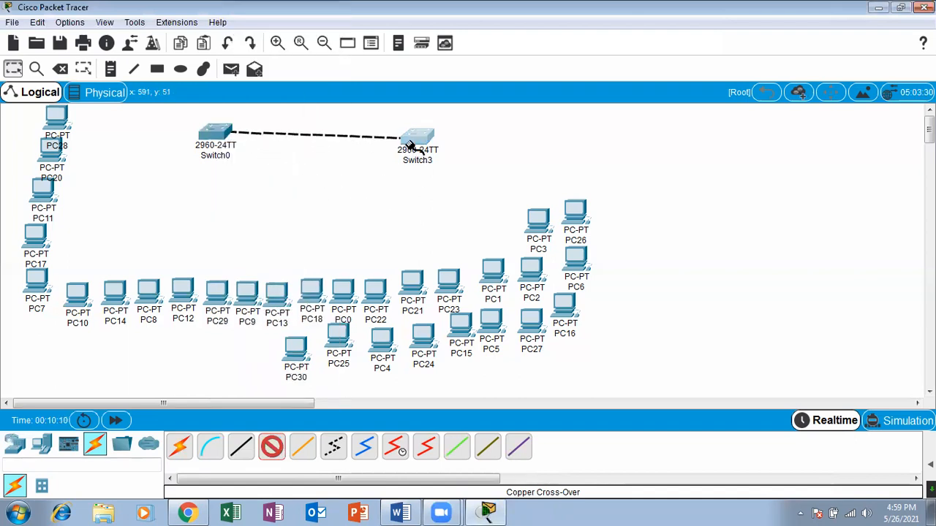
left_click(411, 143)
left_click(453, 395)
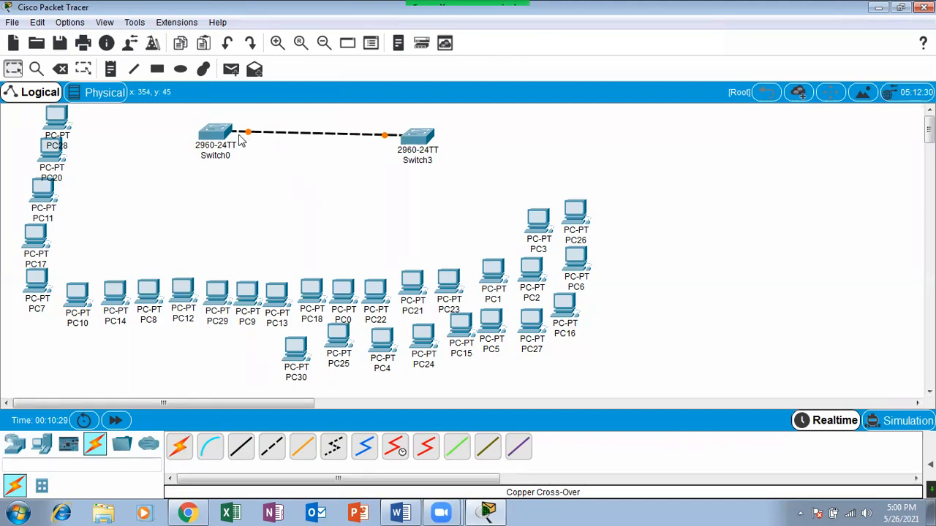
Connect FastEthernet0/1 of Switch0 to FastEthernet0 of PC28 with a Copper Straight-Through cable.
left_click(240, 448)
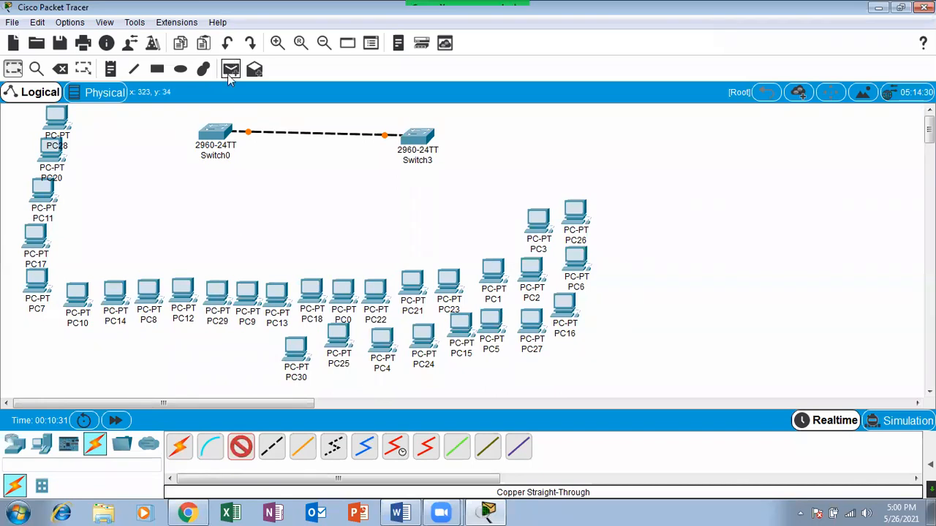
left_click(209, 134)
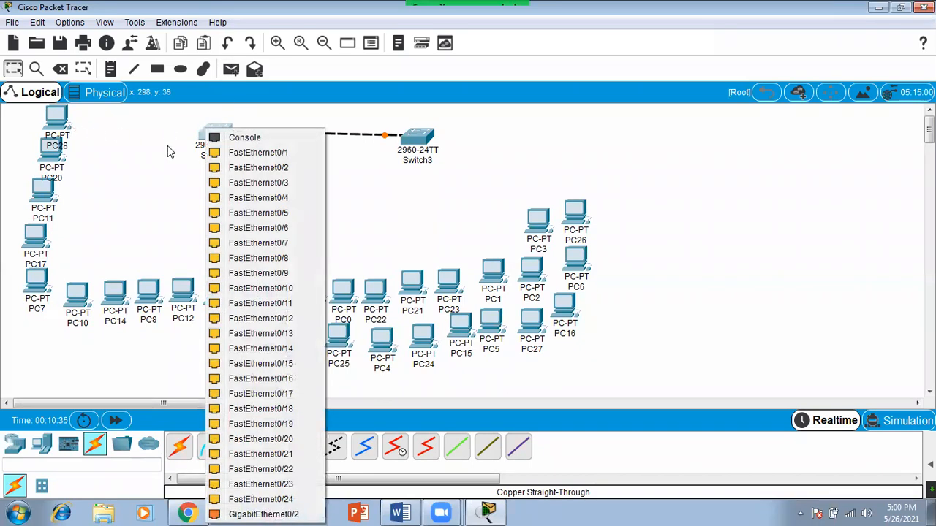
left_click(236, 155)
left_click(56, 116)
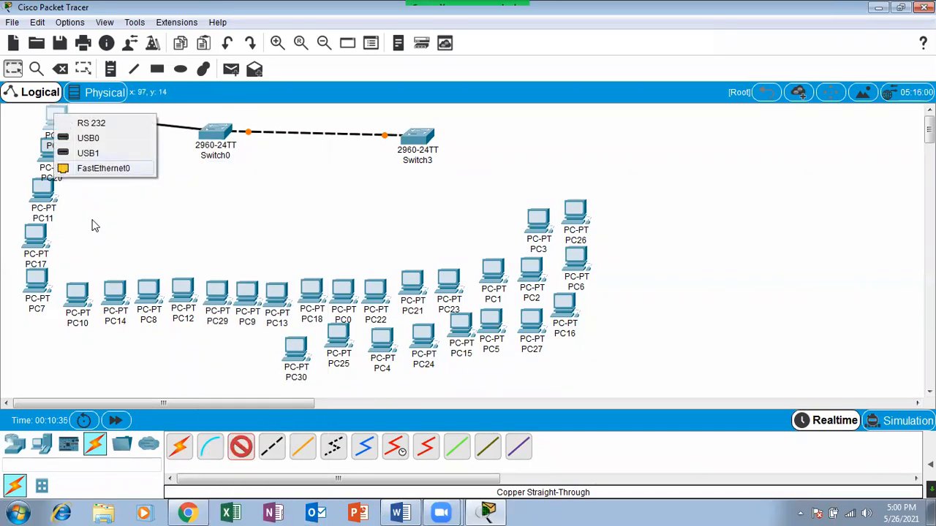
left_click(101, 168)
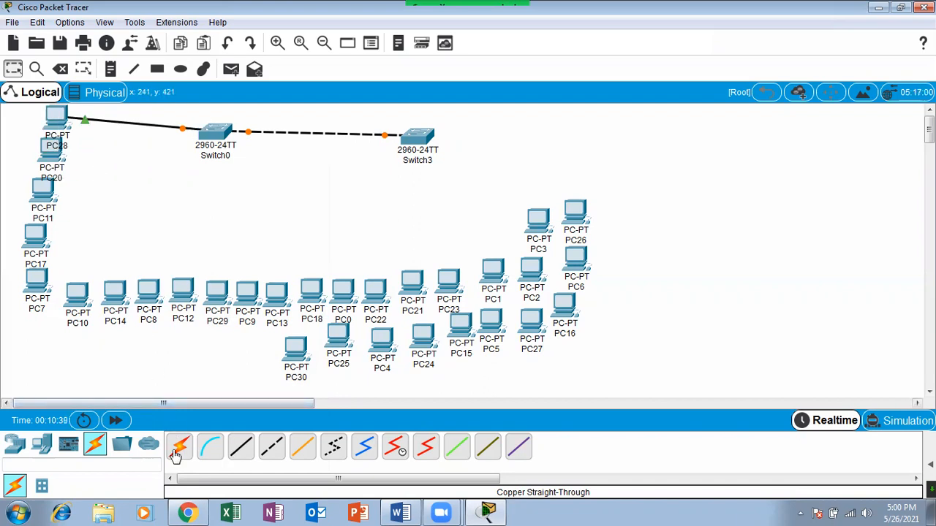
Connect Switch0 to PC20 with the automatically chosen connection type.
left_click(206, 144)
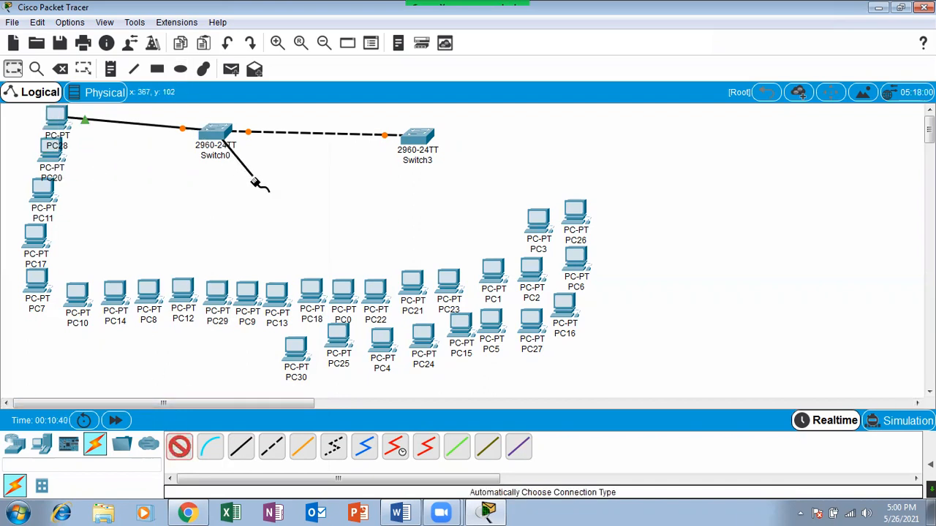
left_click(60, 155)
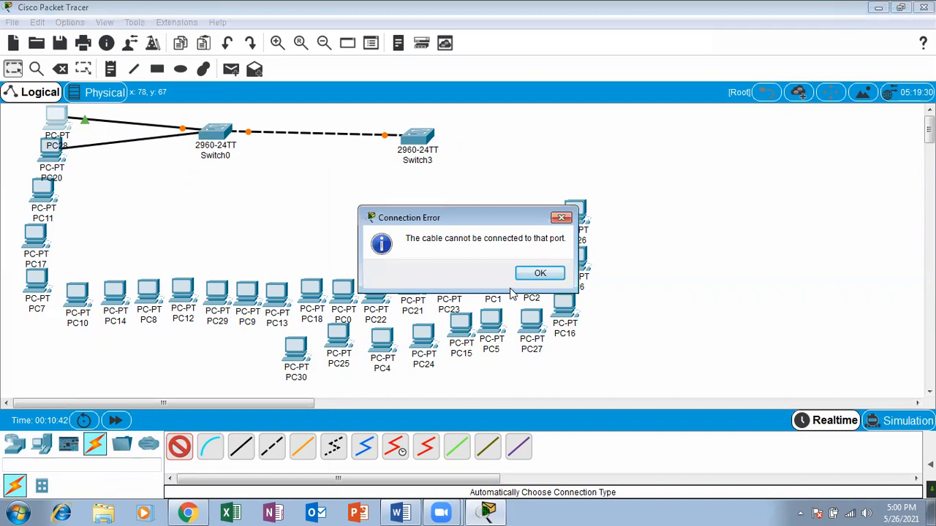
left_click(541, 273)
left_click(51, 159)
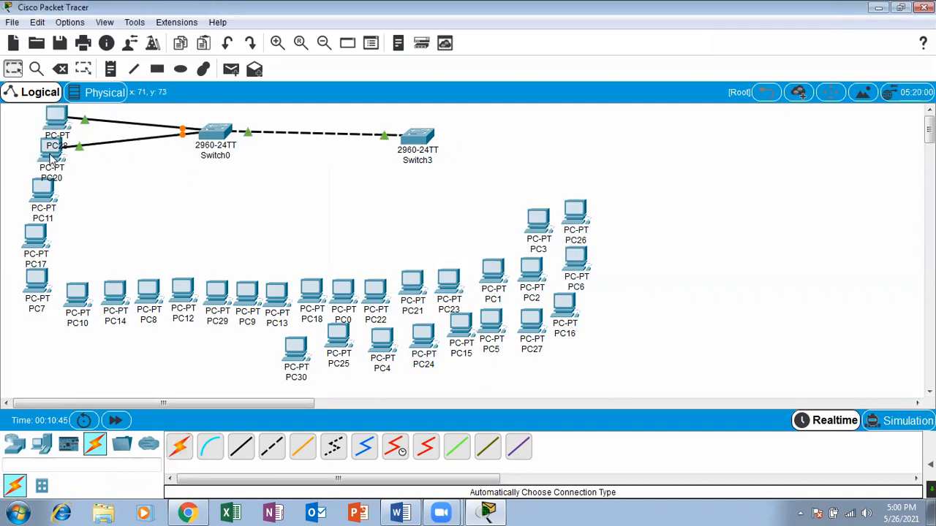
Run Copper Straight-Through cables from Switch0's FastEthernet0/3 to PC11 and FastEthernet0/4 to PC17, using FastEthernet0 on each PC.
left_click(247, 449)
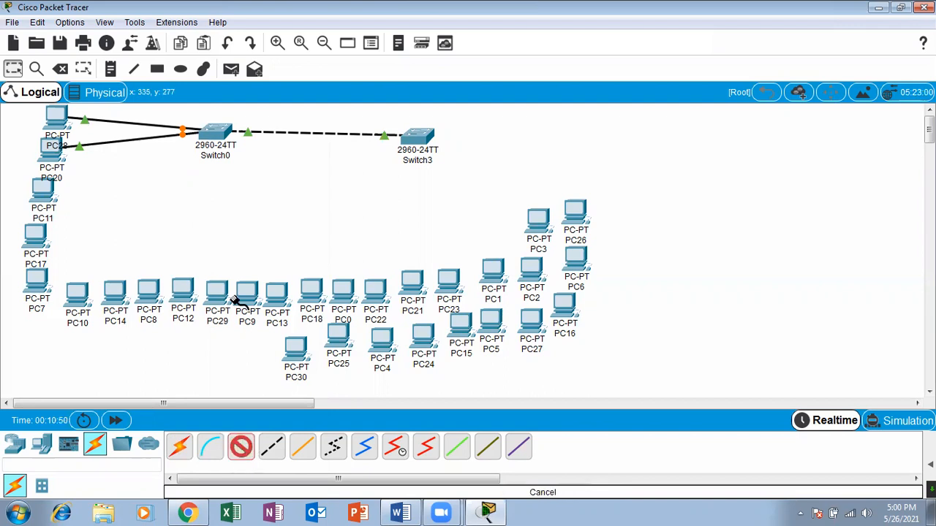
left_click(215, 133)
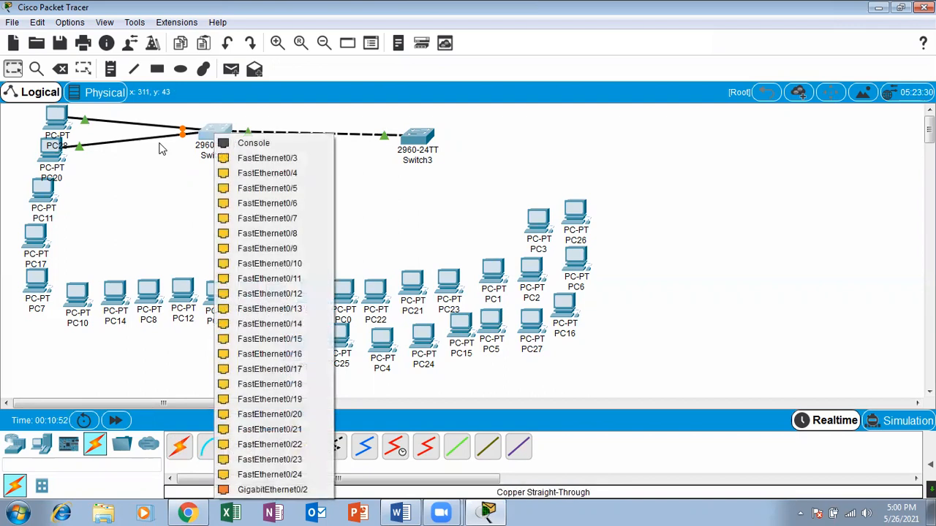
left_click(241, 162)
left_click(41, 191)
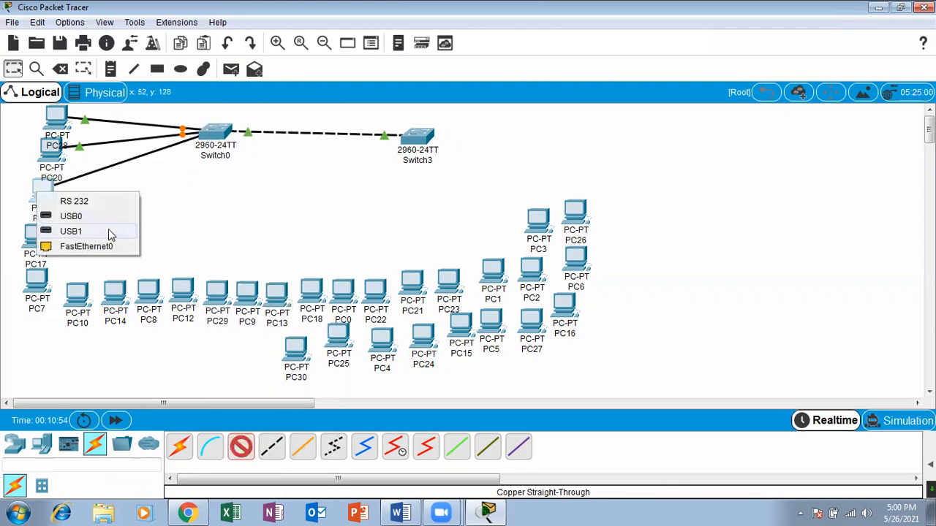
left_click(88, 247)
left_click(216, 134)
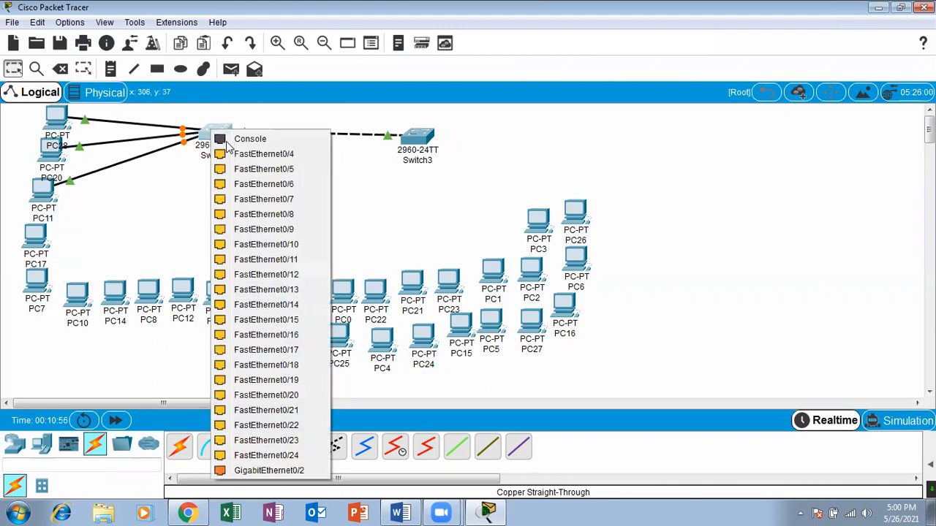
left_click(242, 152)
left_click(52, 247)
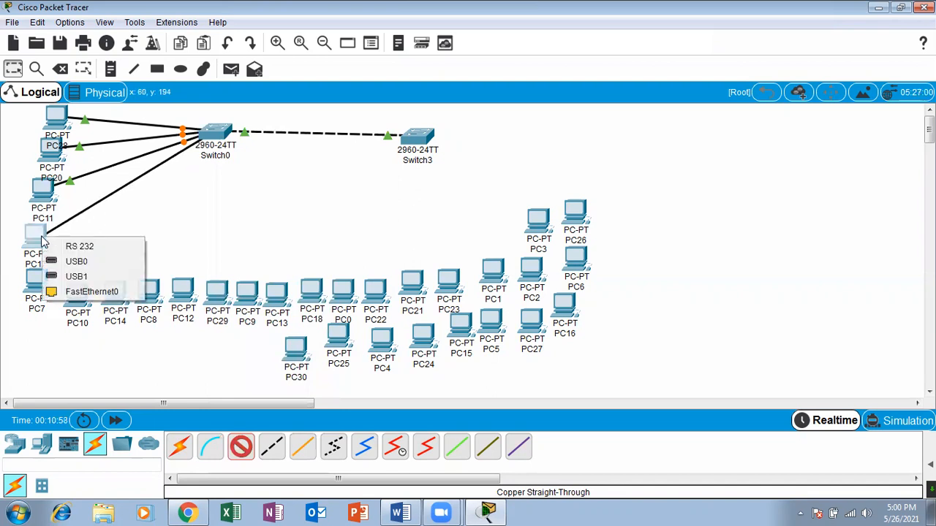
left_click(121, 289)
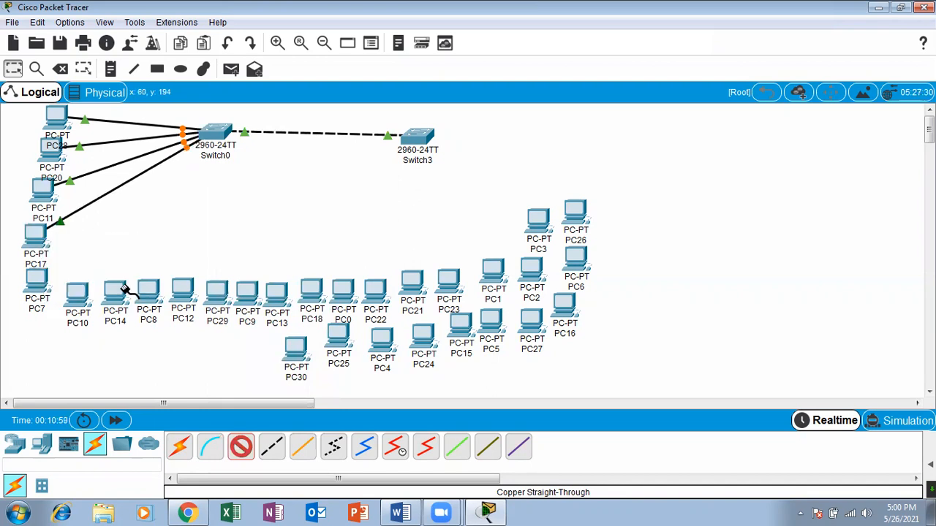
Run straight-through cables from Switch0's FastEthernet0/6 to PC7 and FastEthernet0/5 to PC10, using FastEthernet0 on each PC.
left_click(215, 133)
left_click(285, 169)
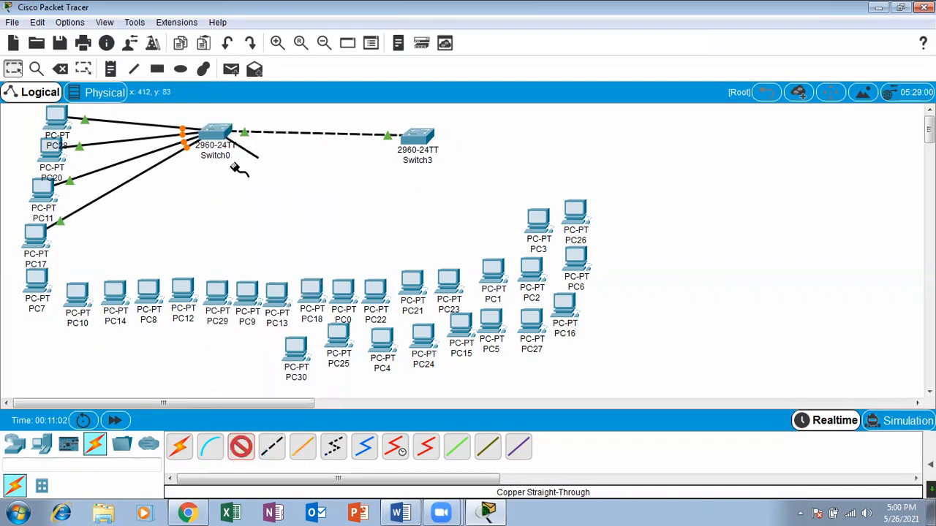
left_click(37, 285)
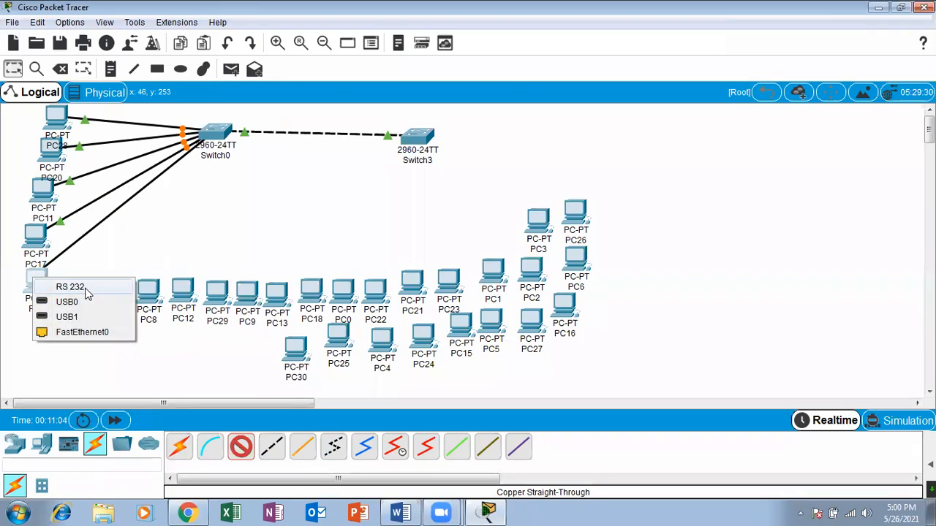
left_click(91, 331)
left_click(210, 131)
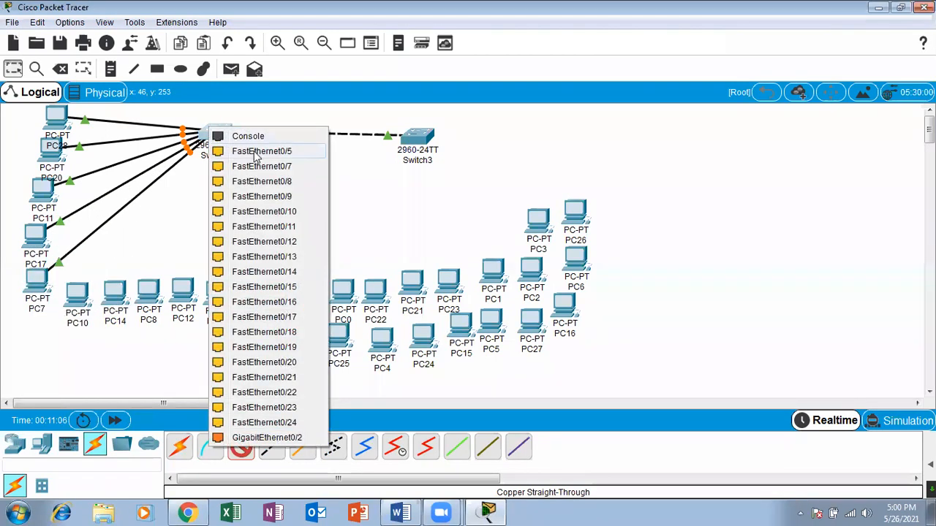
left_click(245, 151)
left_click(81, 297)
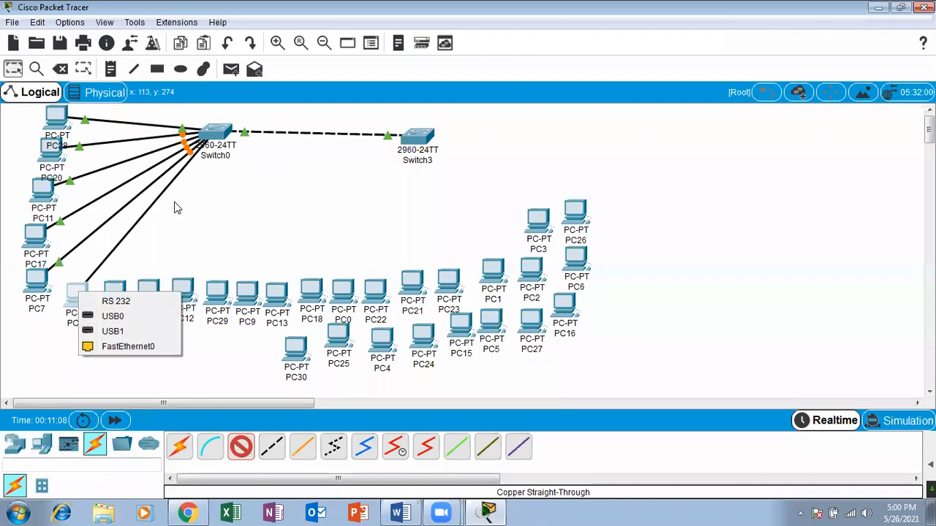
left_click(162, 347)
Run straight-through cables from Switch0's FastEthernet0/7 to PC14 and FastEthernet0/8 to PC8, using FastEthernet0 on each PC.
left_click(217, 136)
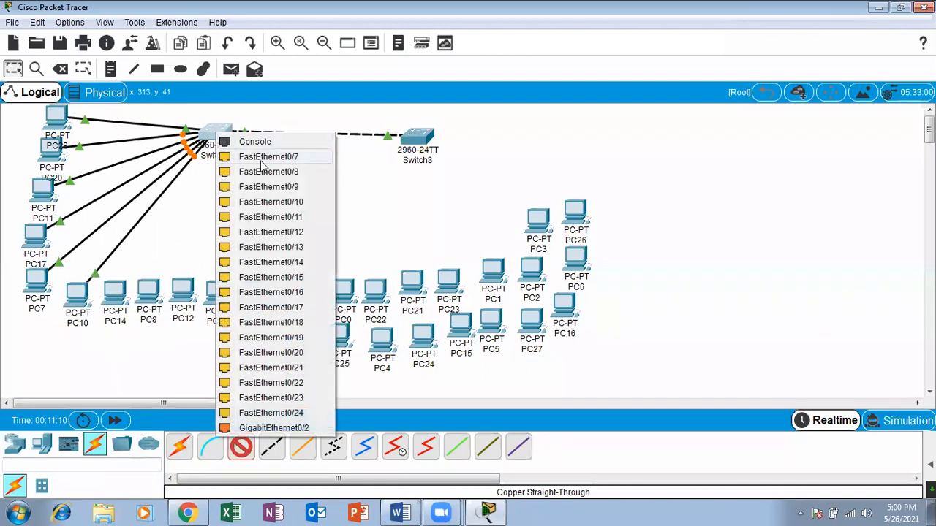
left_click(261, 160)
left_click(116, 294)
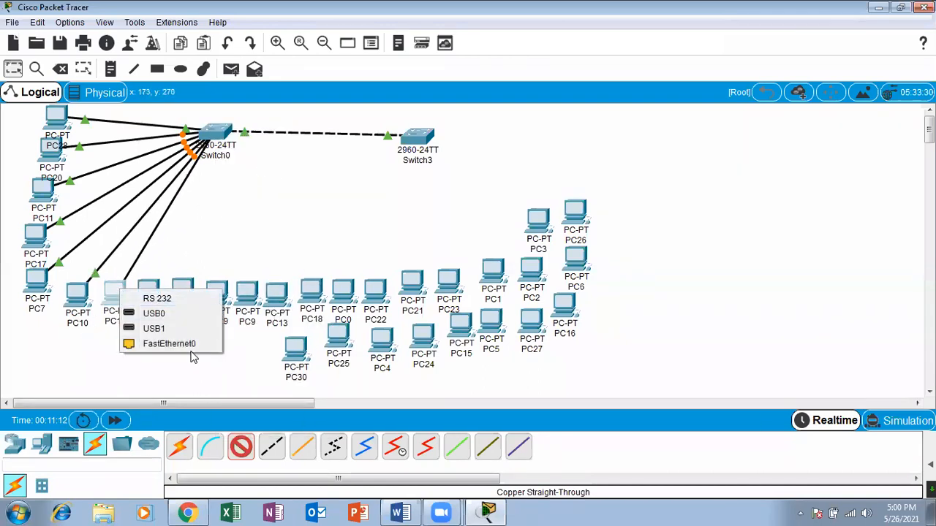
left_click(192, 347)
left_click(214, 137)
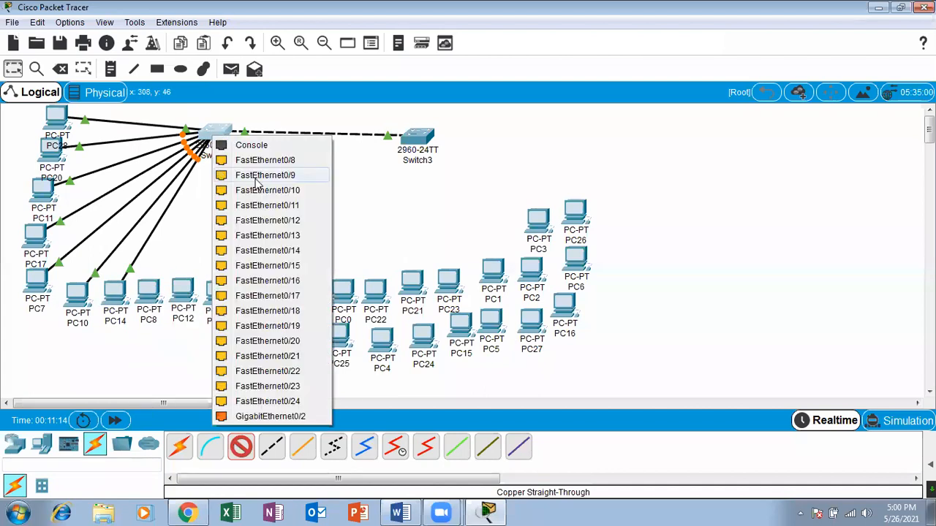
left_click(261, 163)
left_click(148, 292)
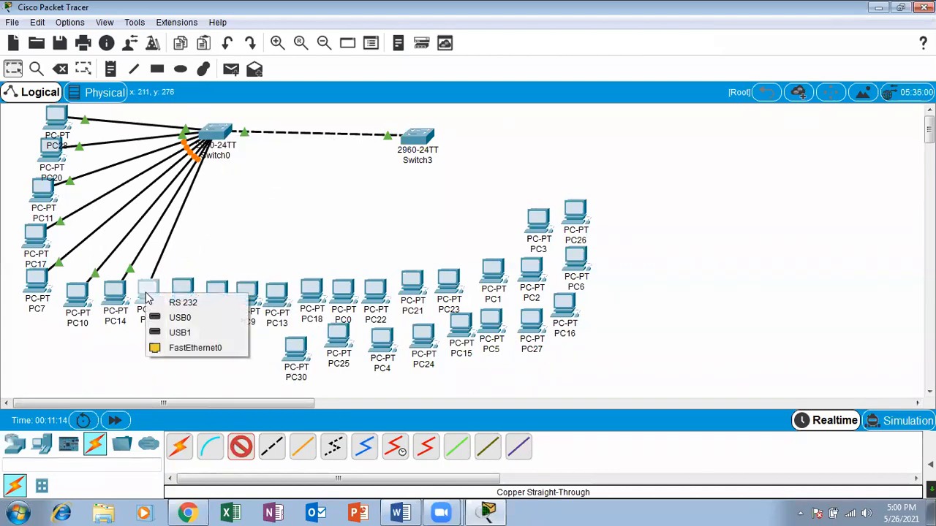
left_click(205, 349)
Run straight-through cables from Switch0's FastEthernet0/9 to PC12 and FastEthernet0/10 to PC29, using FastEthernet0 on each PC.
left_click(214, 136)
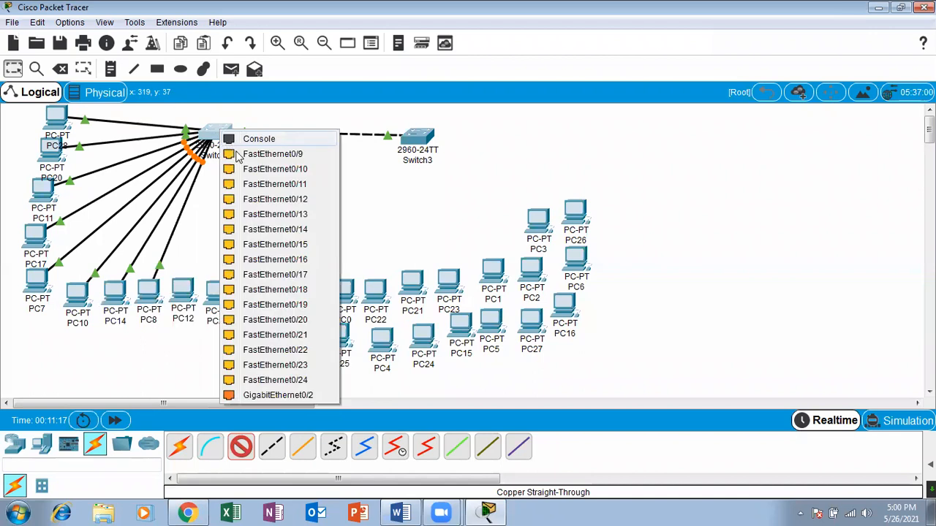
left_click(271, 154)
left_click(190, 286)
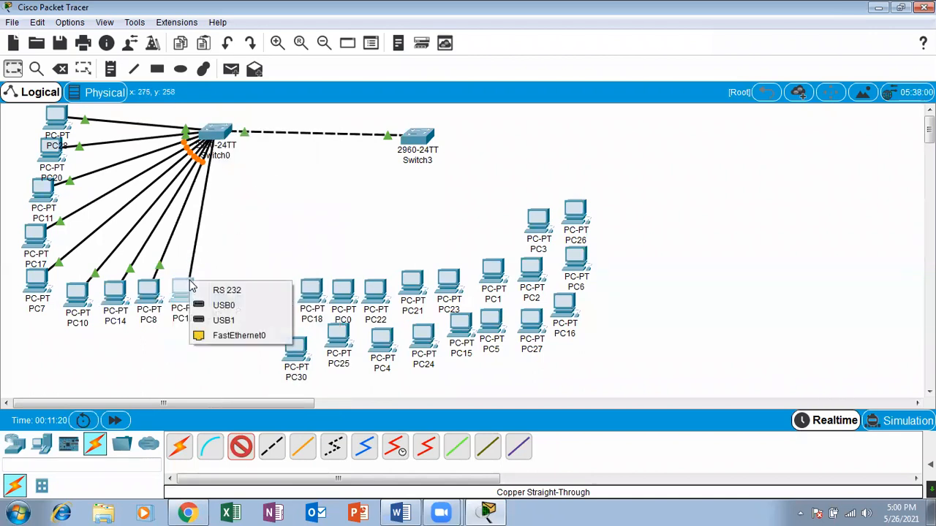
left_click(244, 341)
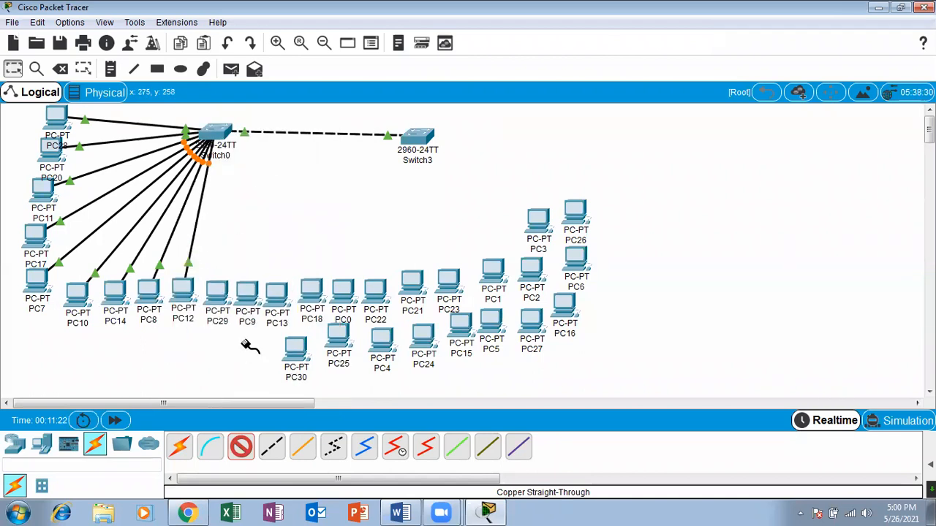
left_click(235, 132)
left_click(291, 158)
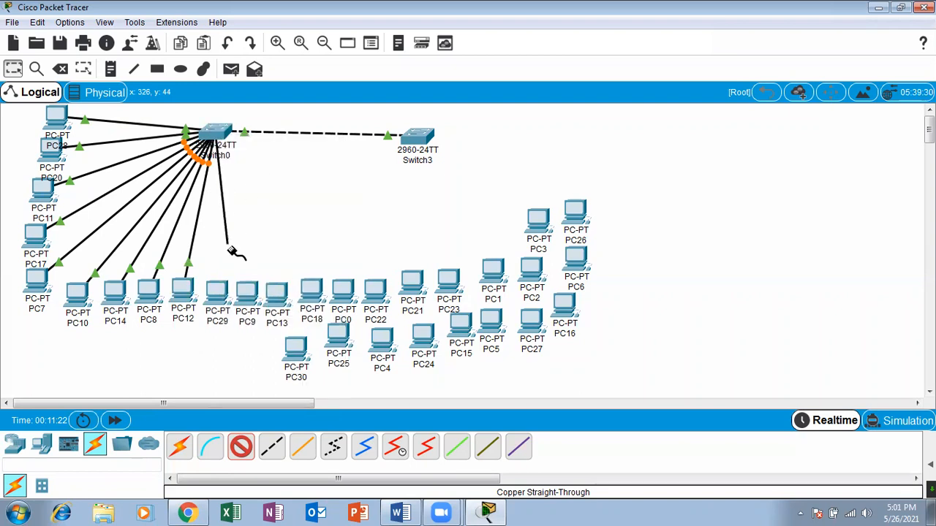
left_click(217, 288)
left_click(258, 339)
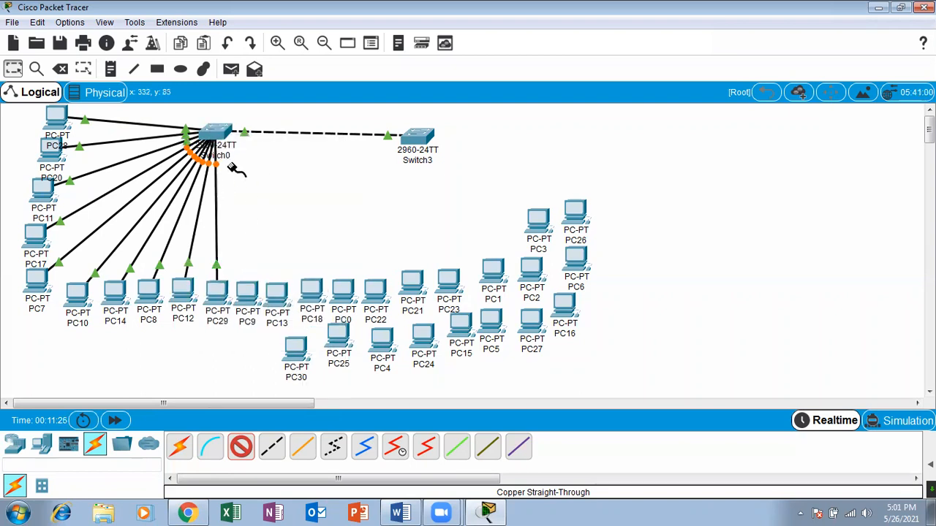
Run straight-through cables from Switch0's FastEthernet0/11 to PC9 and FastEthernet0/12 to PC13, using FastEthernet0 on each PC.
left_click(218, 133)
left_click(260, 158)
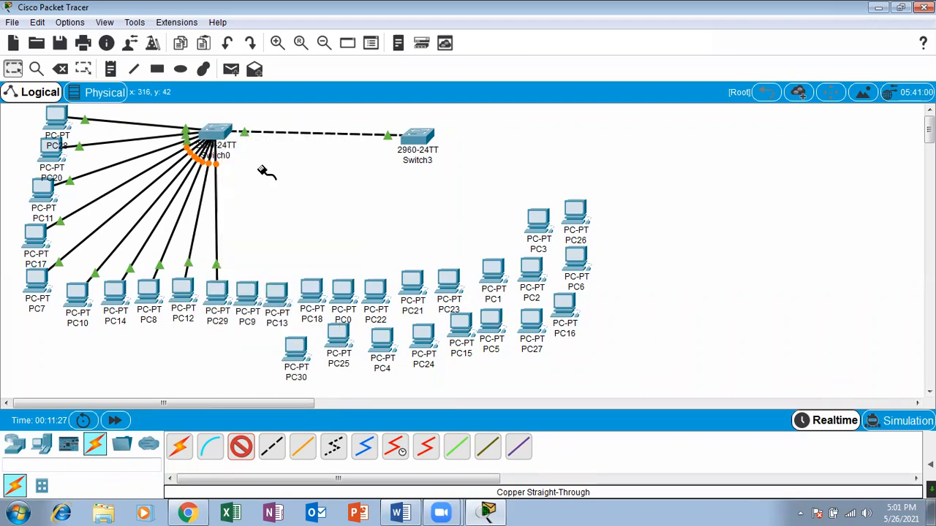
left_click(251, 297)
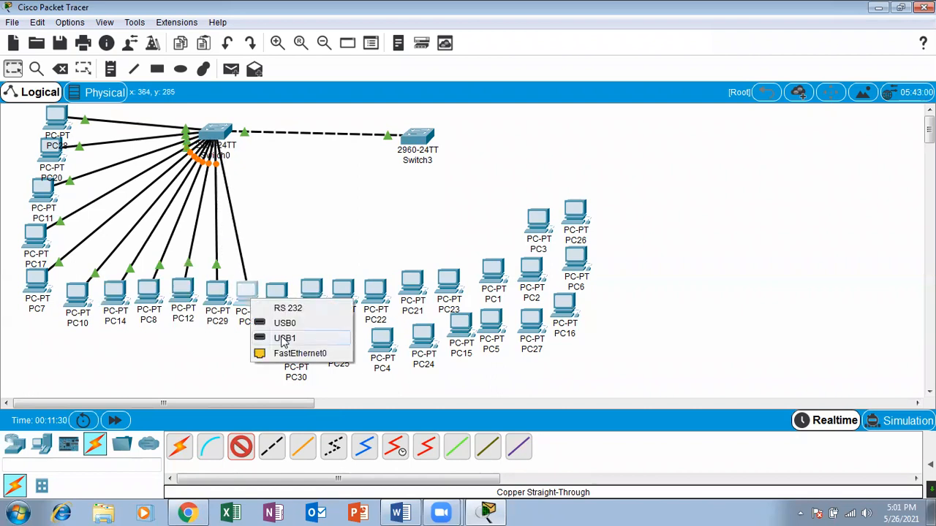
left_click(288, 354)
left_click(223, 137)
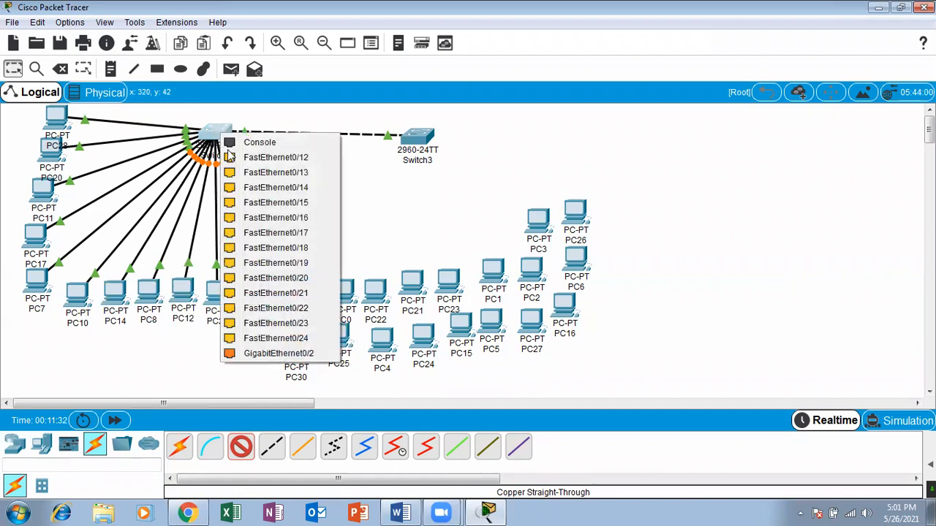
left_click(256, 156)
left_click(276, 294)
left_click(324, 343)
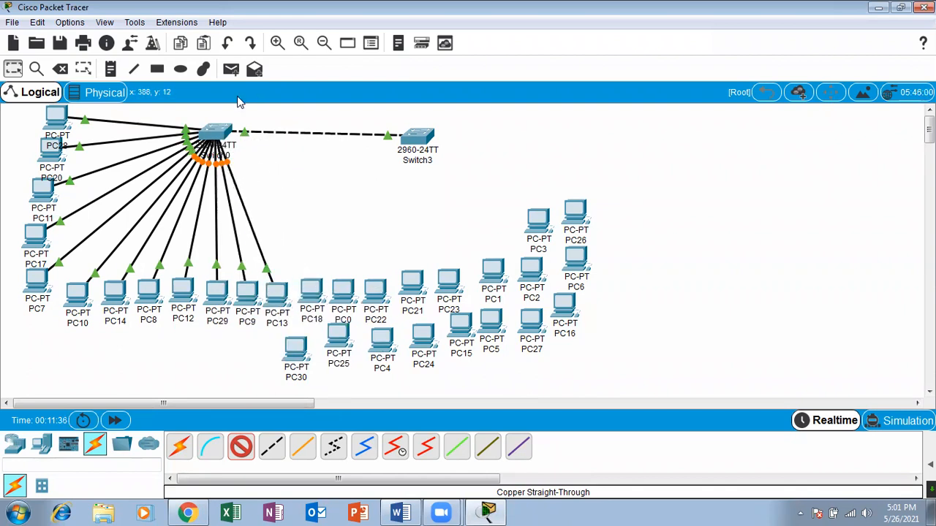
Run straight-through cables from Switch0's FastEthernet0/13 to PC18 and FastEthernet0/14 to PC0, using FastEthernet0 on each PC.
left_click(228, 139)
left_click(292, 151)
left_click(311, 288)
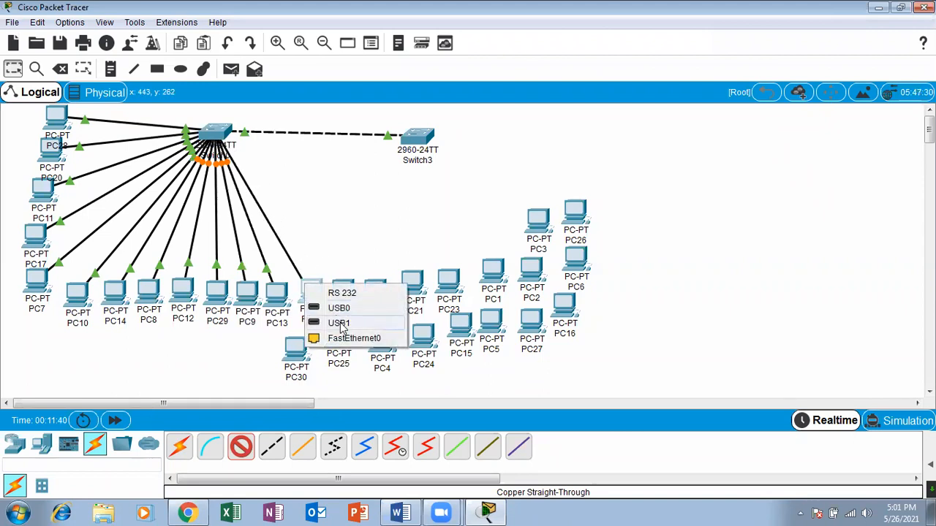
left_click(344, 338)
left_click(219, 136)
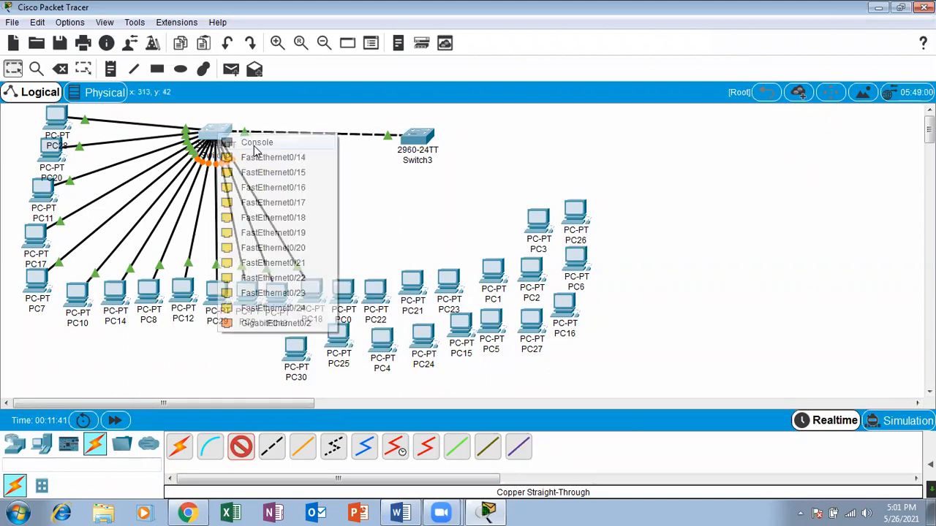
left_click(270, 159)
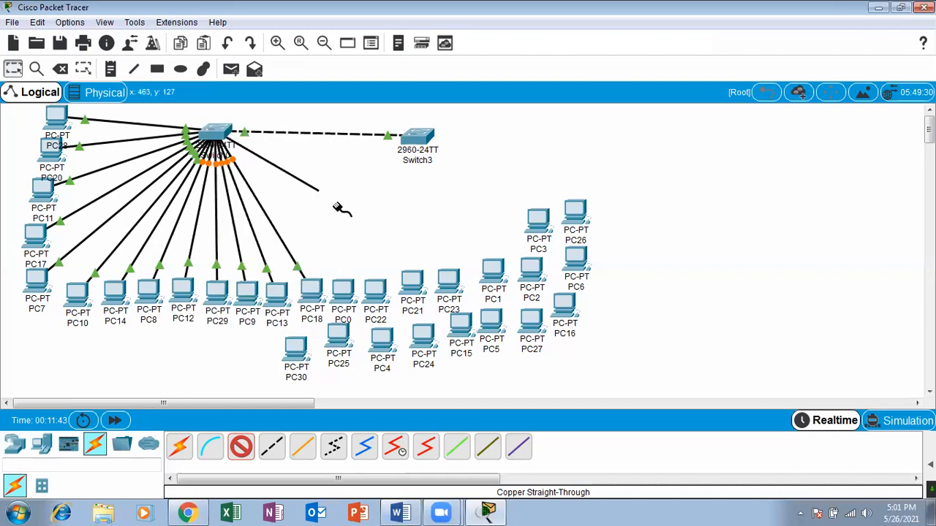
left_click(339, 292)
left_click(351, 341)
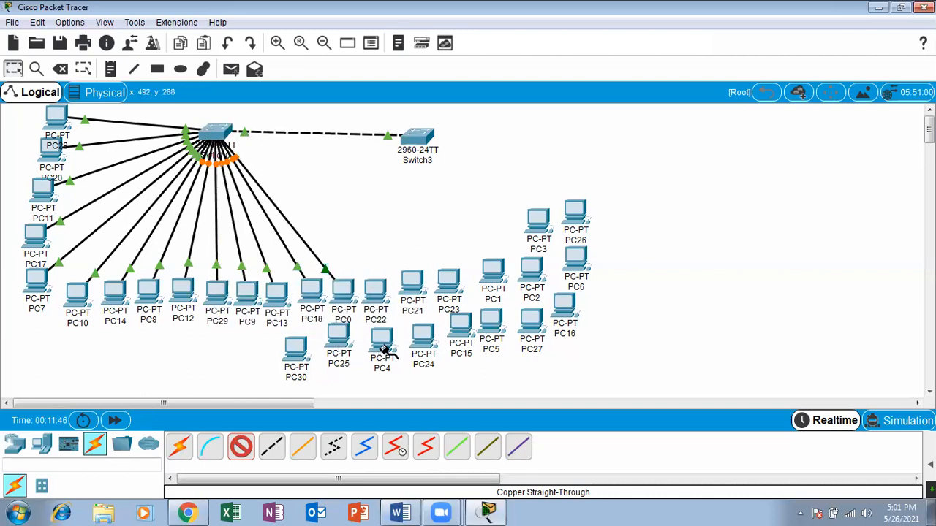
Run straight-through cables from Switch0's FastEthernet0/15 to PC22 and FastEthernet0/16 to PC21, using FastEthernet0 on each PC.
left_click(219, 136)
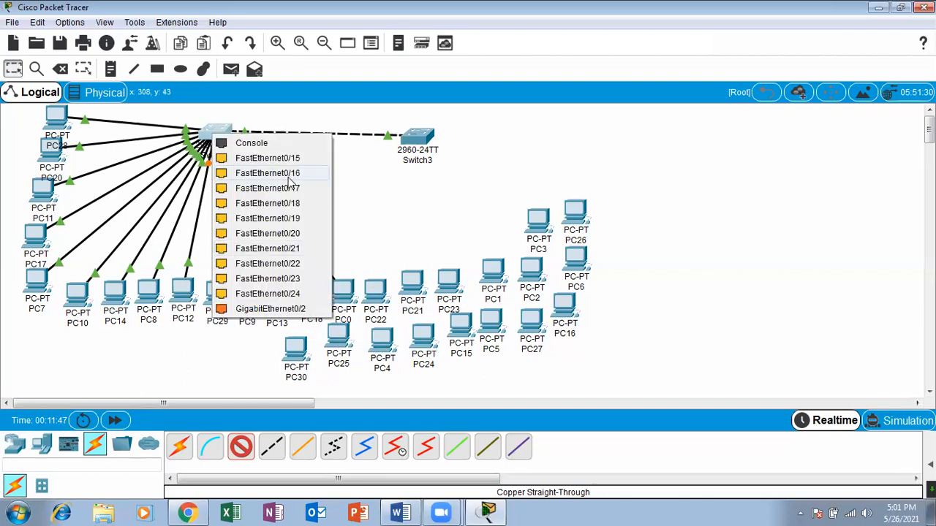
left_click(286, 164)
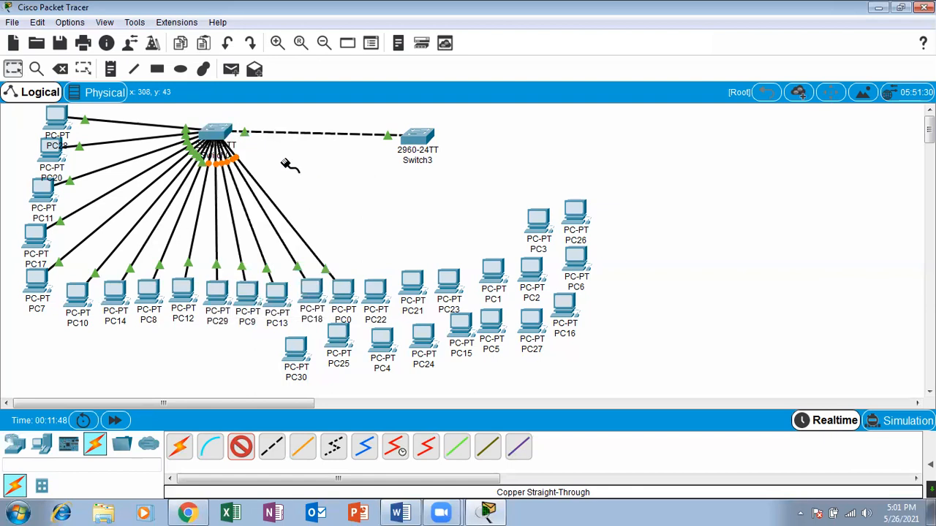
left_click(377, 292)
left_click(428, 341)
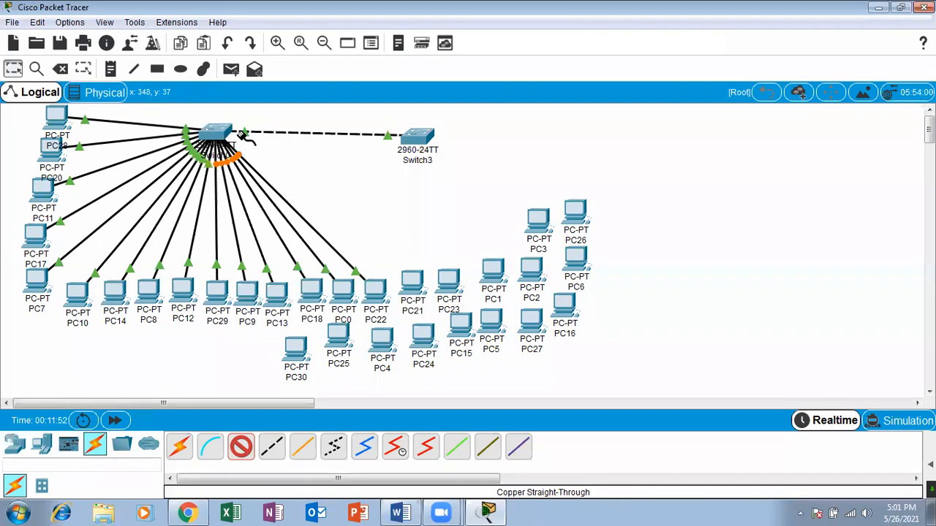
left_click(215, 135)
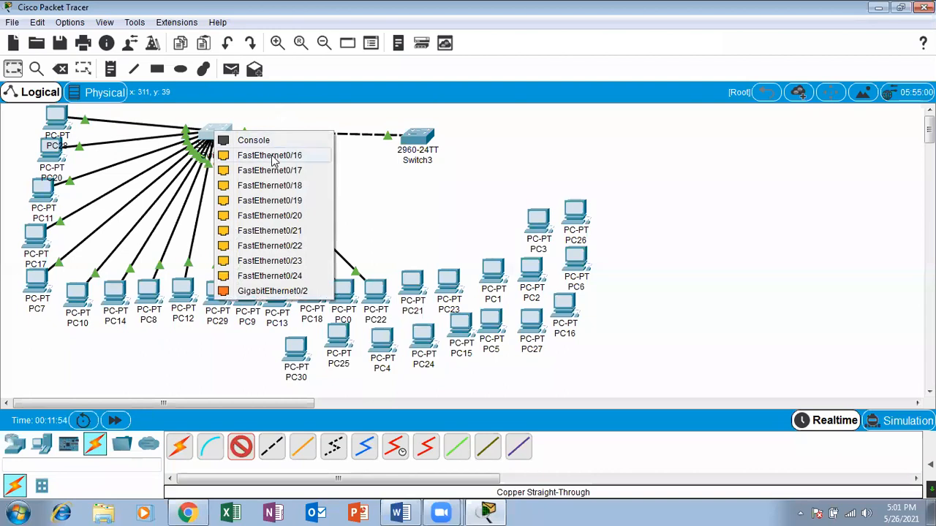
left_click(272, 155)
left_click(422, 281)
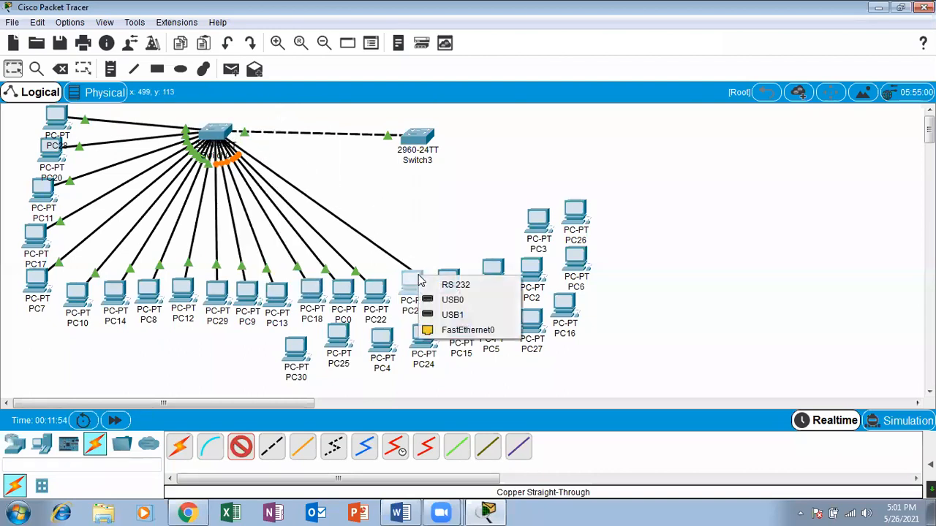
left_click(451, 329)
Run straight-through cables from Switch0's FastEthernet0/17 to PC23 and FastEthernet0/18 to PC1, using FastEthernet0 on each PC.
left_click(222, 126)
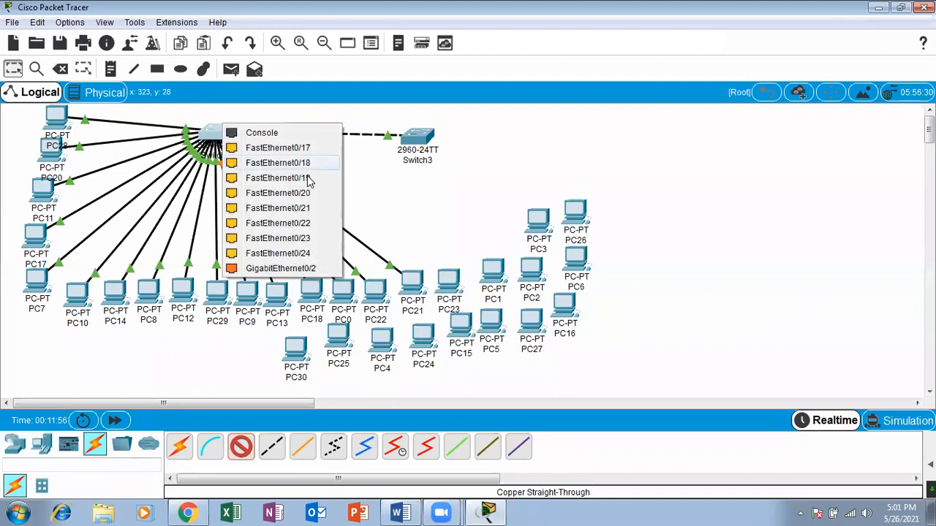
left_click(290, 148)
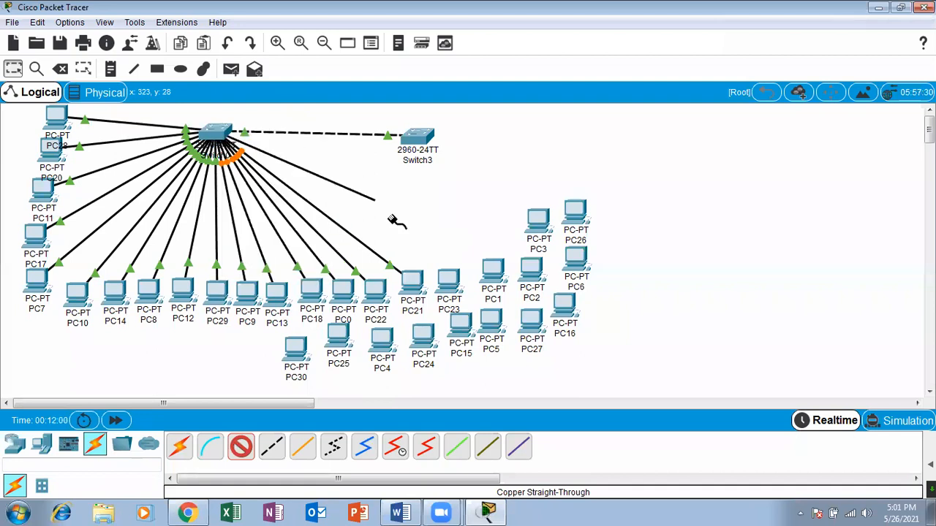
left_click(446, 278)
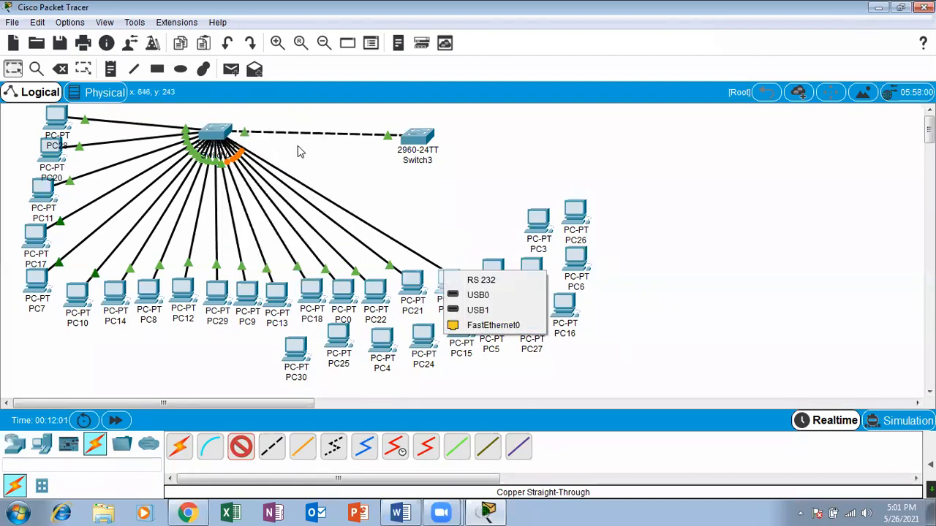
left_click(491, 325)
left_click(217, 133)
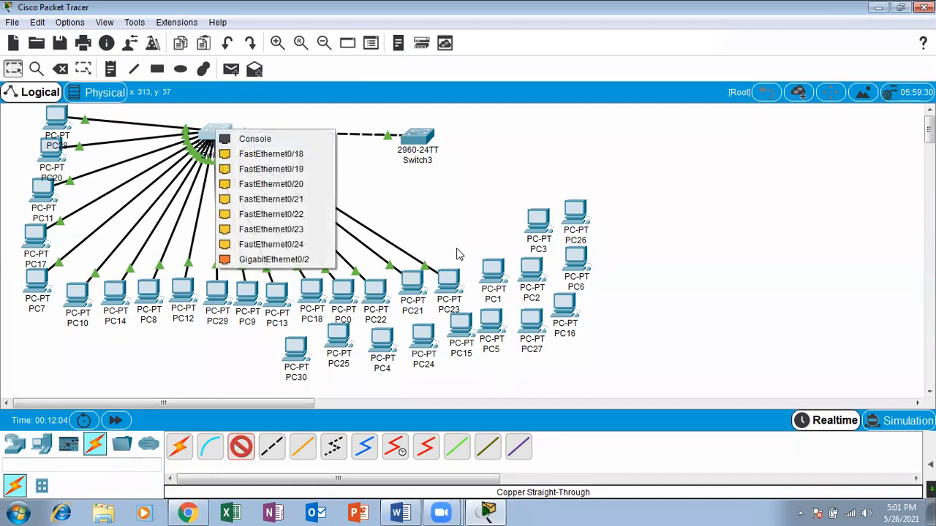
left_click(265, 153)
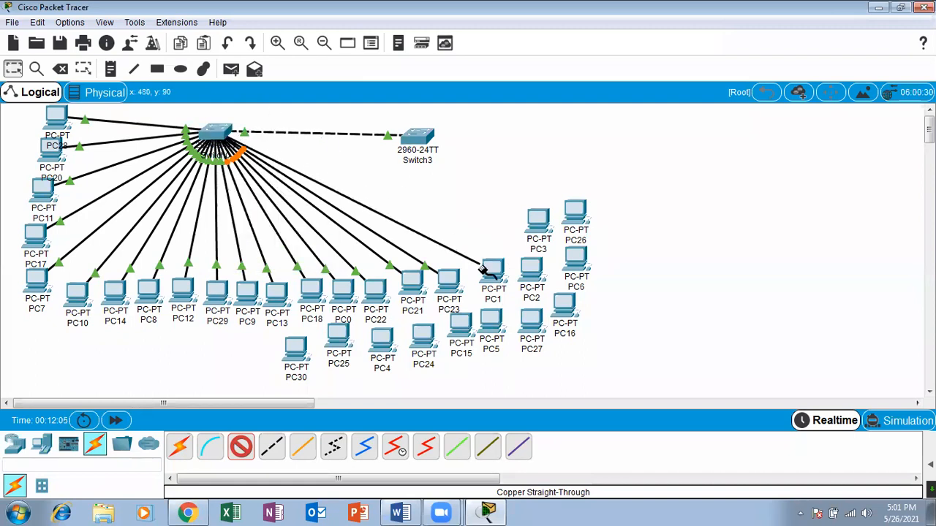
left_click(492, 270)
left_click(534, 320)
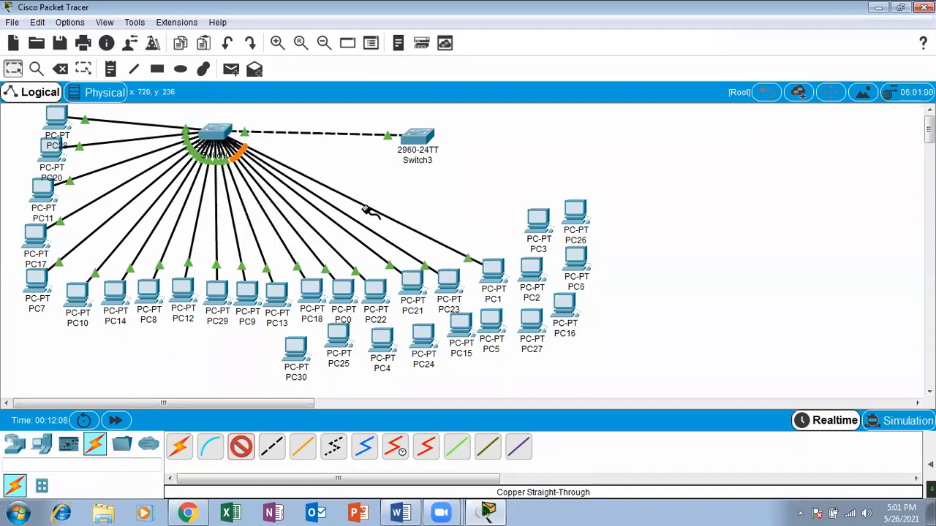
Run straight-through cables from Switch0's FastEthernet0/19 to PC2 and FastEthernet0/20 to PC3, using FastEthernet0 on each PC.
left_click(213, 132)
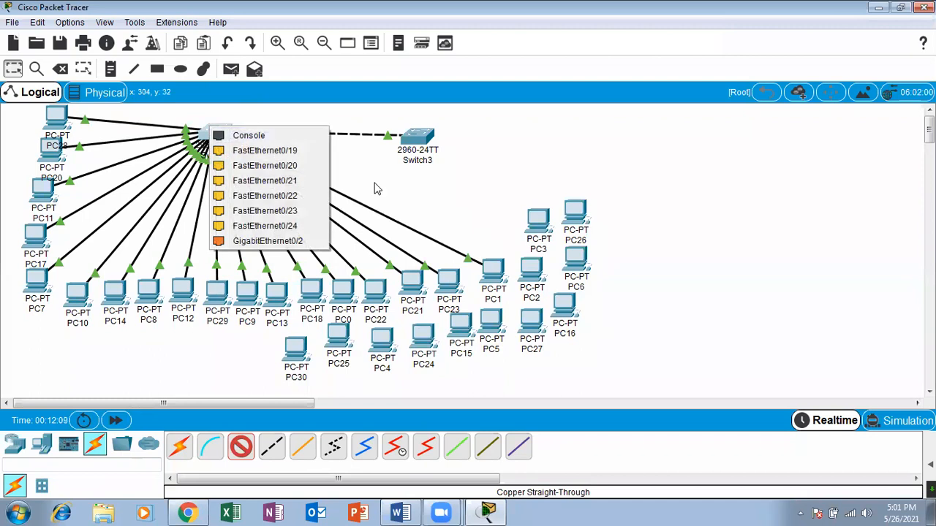
left_click(311, 150)
left_click(530, 269)
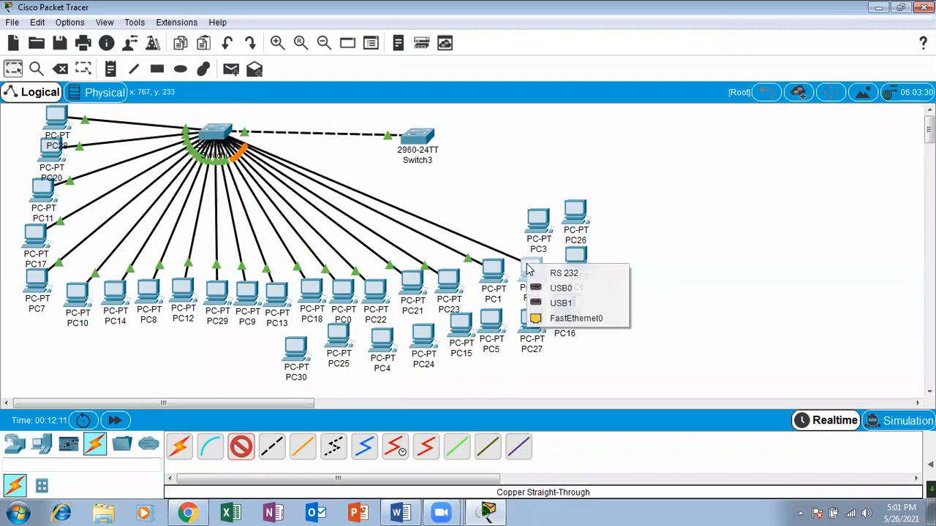
left_click(576, 319)
left_click(219, 136)
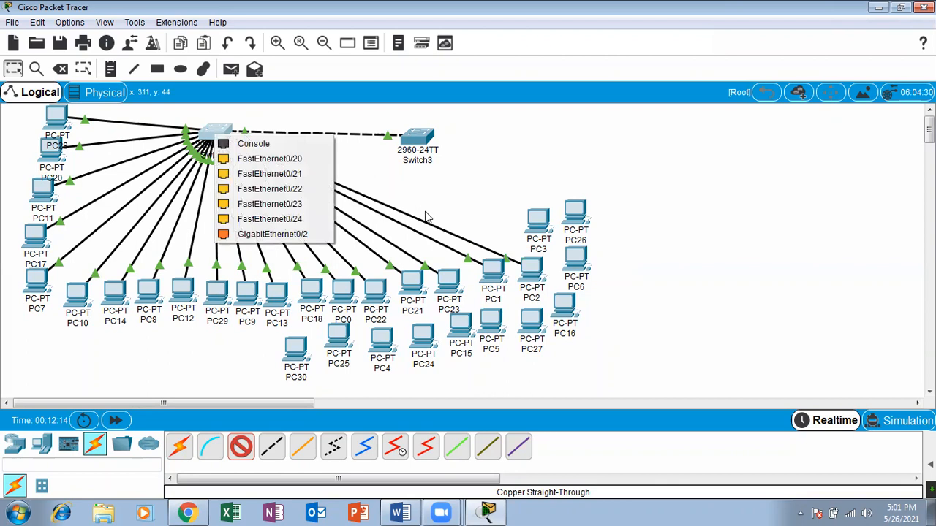
left_click(302, 162)
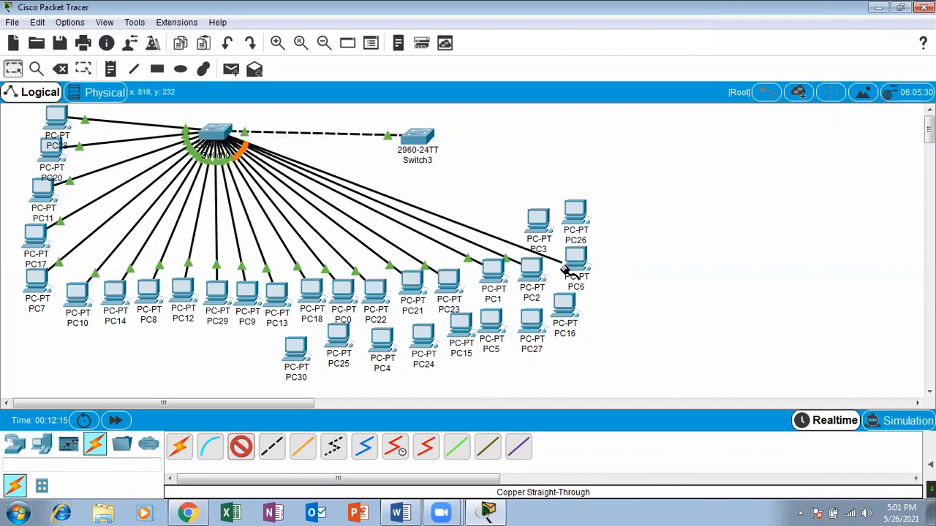
left_click(538, 228)
left_click(581, 288)
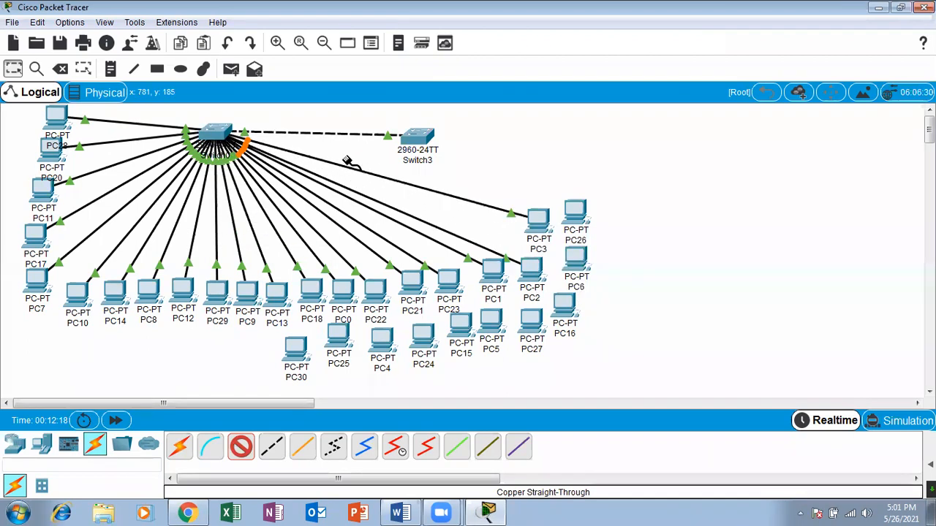
Run straight-through cables from Switch0's FastEthernet0/21 to PC26 and FastEthernet0/22 to PC6, using FastEthernet0 on each PC.
left_click(219, 133)
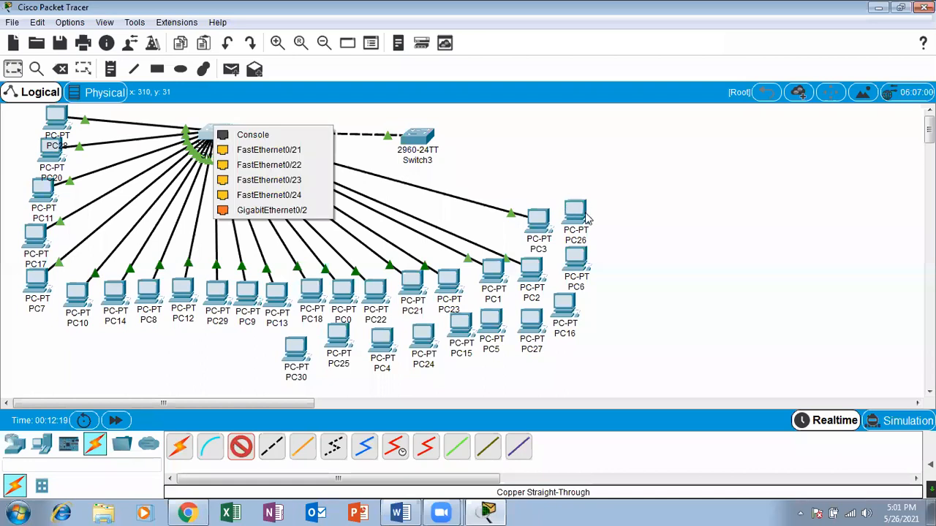
left_click(270, 150)
left_click(577, 215)
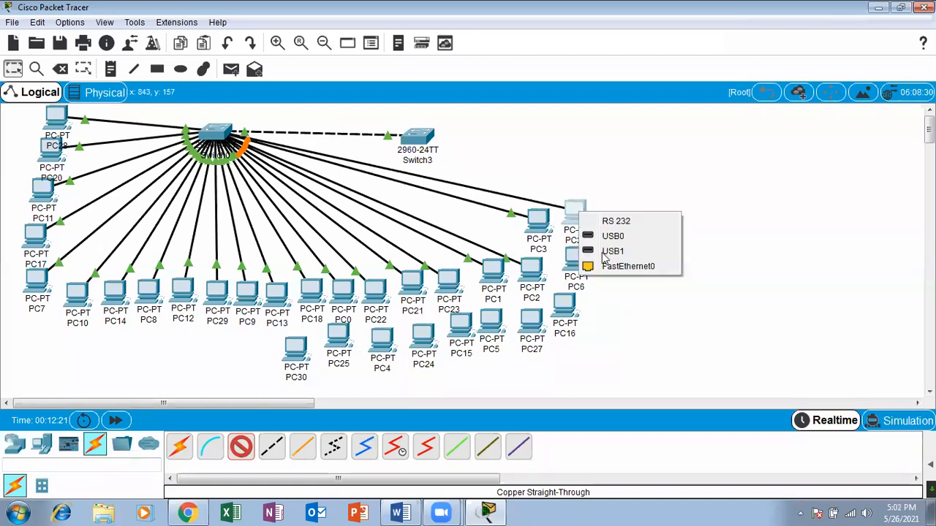
left_click(657, 271)
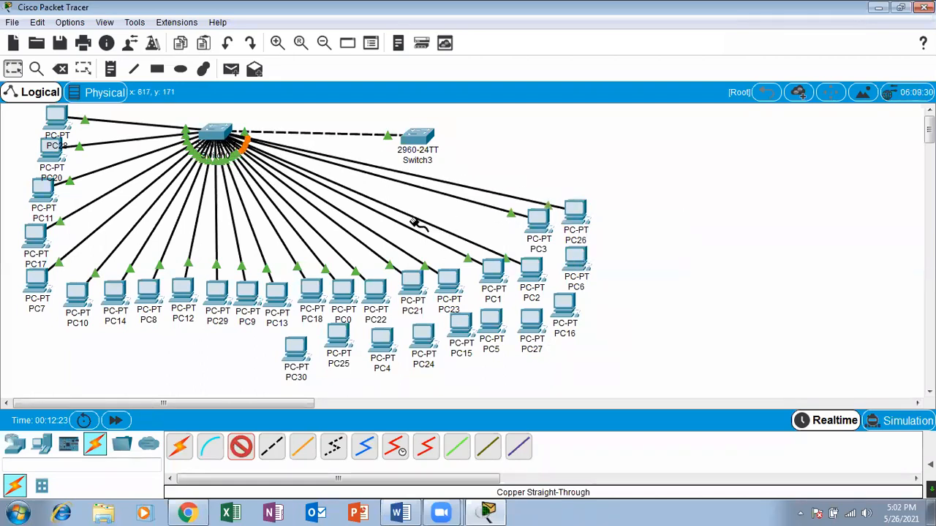
left_click(220, 138)
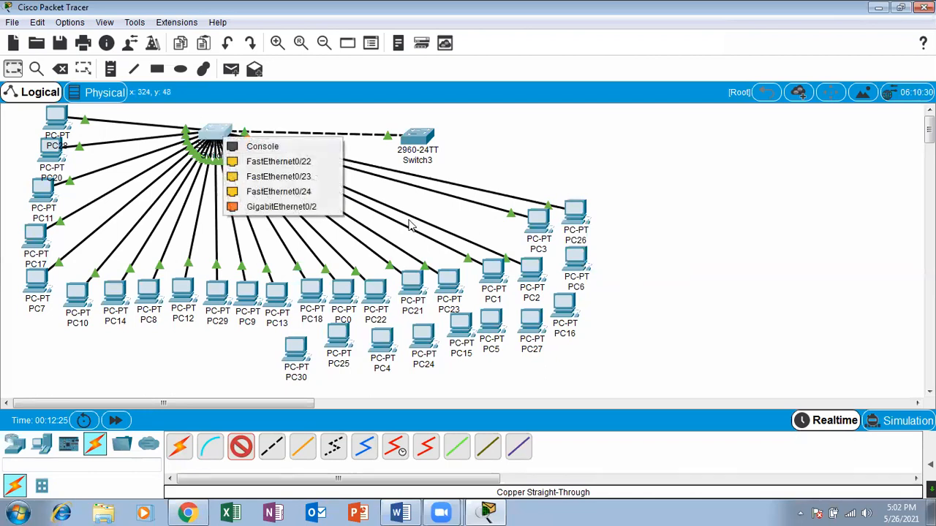
left_click(278, 161)
left_click(571, 266)
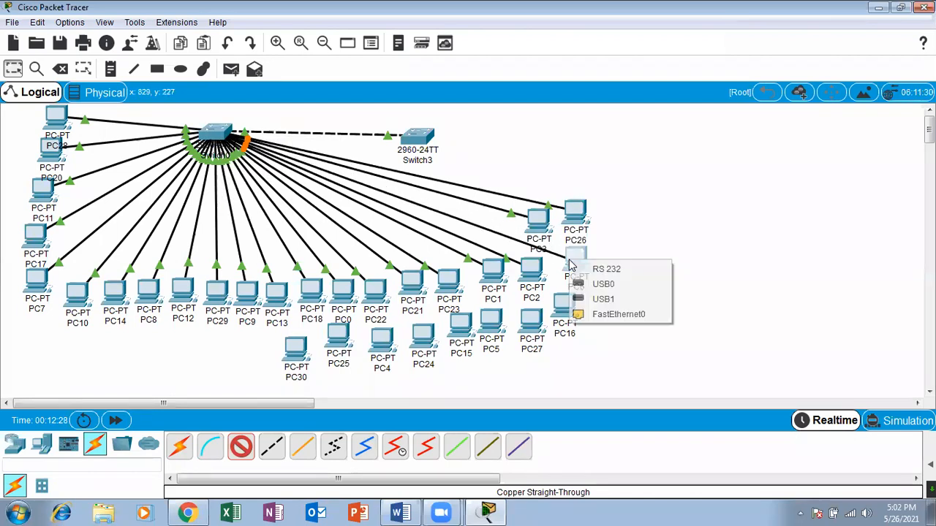
left_click(644, 315)
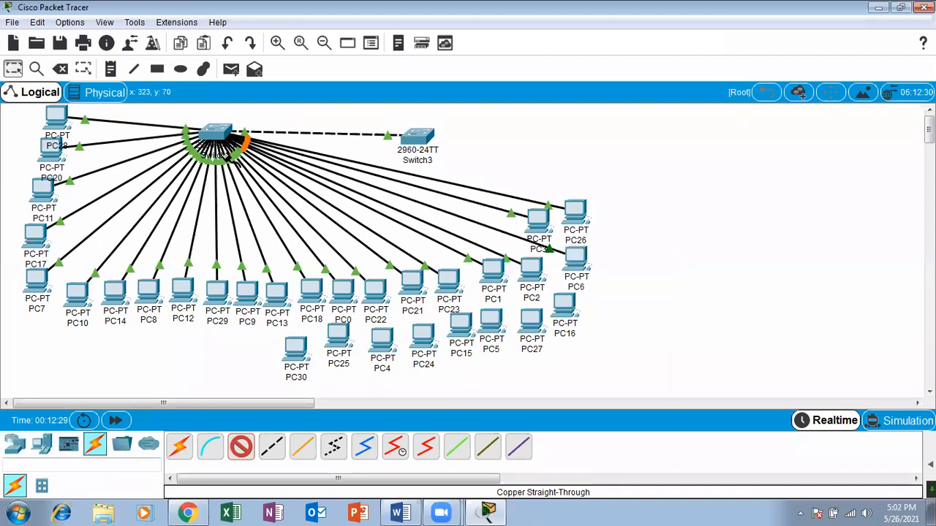
Run straight-through cables from Switch0's FastEthernet0/23 to PC16 and FastEthernet0/24 to PC27, using FastEthernet0 on each PC.
left_click(216, 131)
left_click(267, 153)
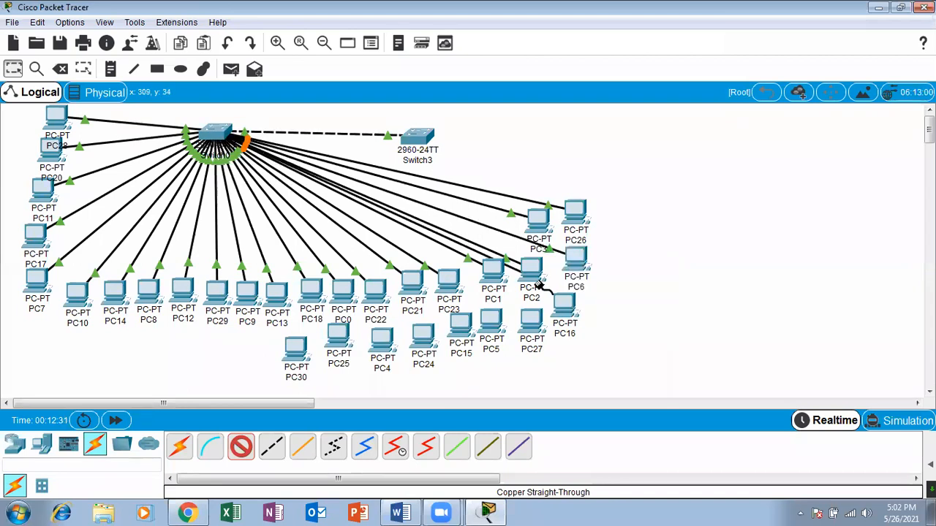
left_click(565, 310)
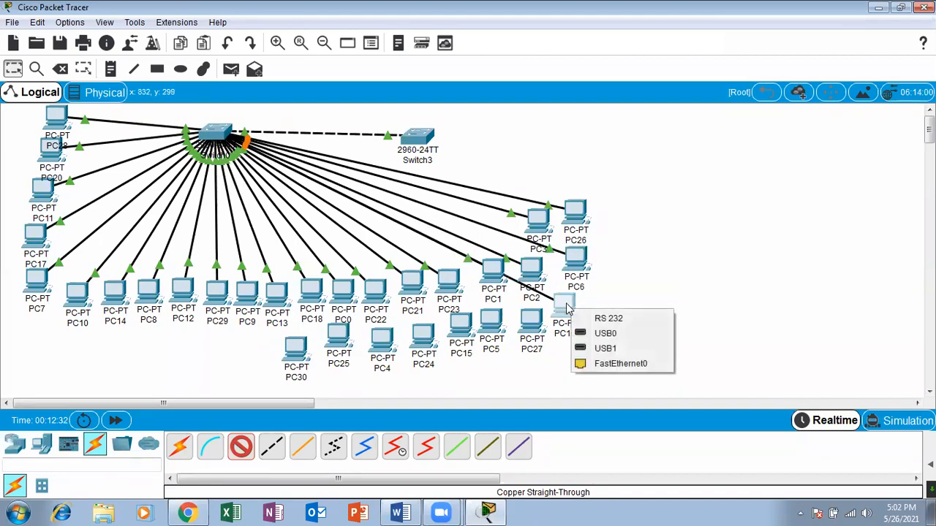
left_click(621, 363)
left_click(219, 132)
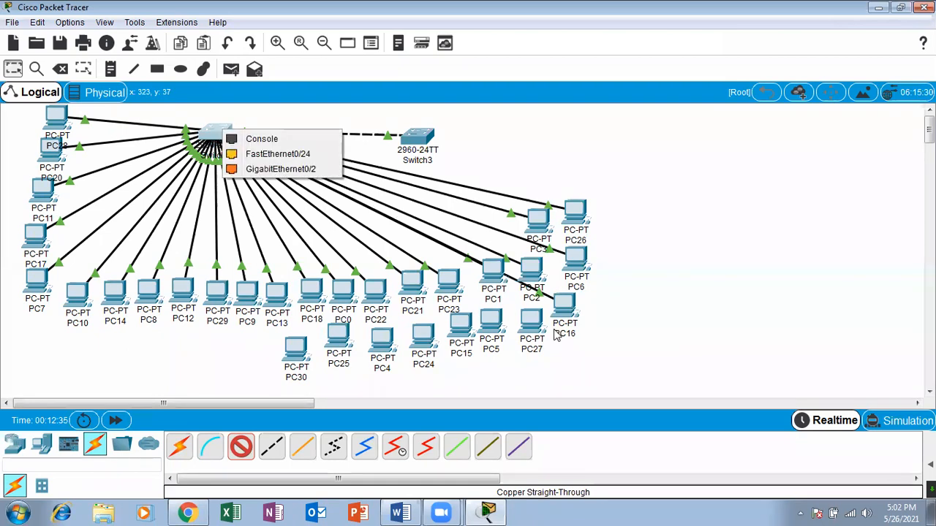
left_click(310, 156)
left_click(532, 323)
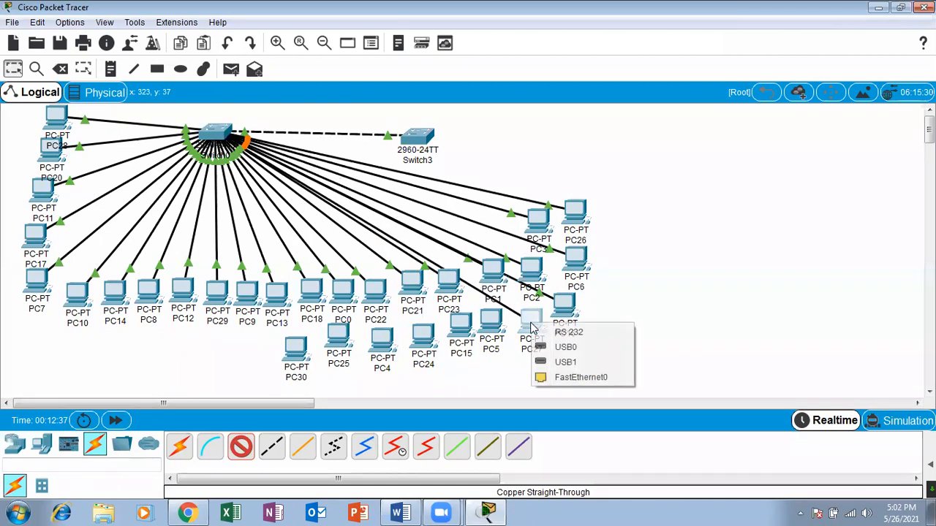
left_click(601, 377)
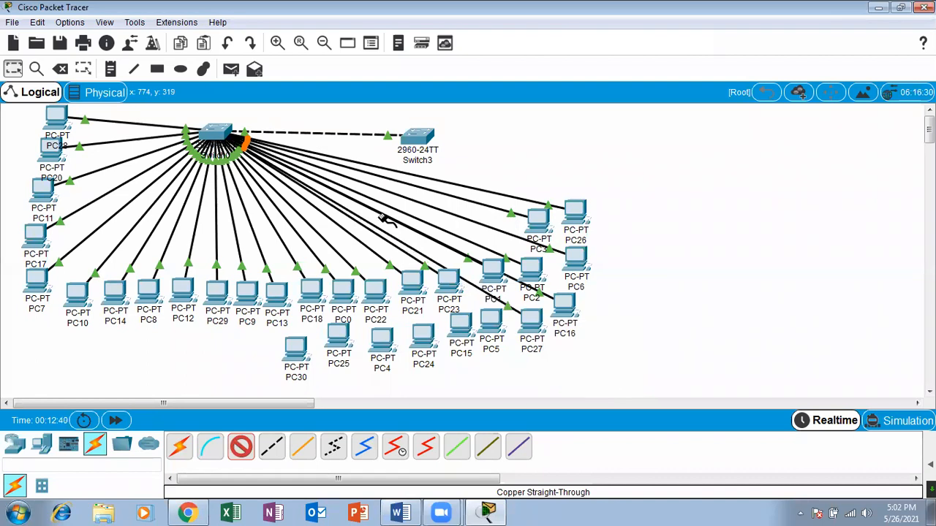
Run a straight-through cable from Switch0's GigabitEthernet0/2 to FastEthernet0 on PC5.
left_click(217, 135)
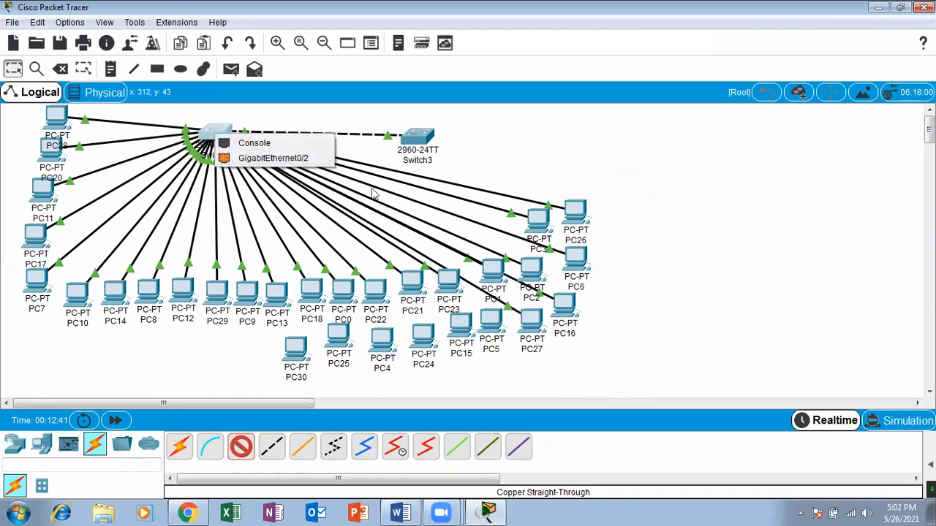
left_click(272, 158)
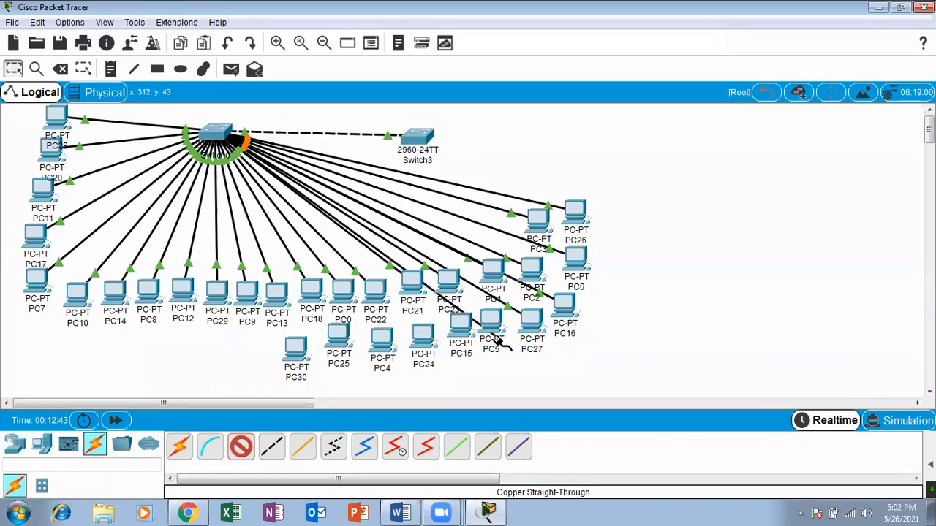
left_click(495, 328)
left_click(565, 379)
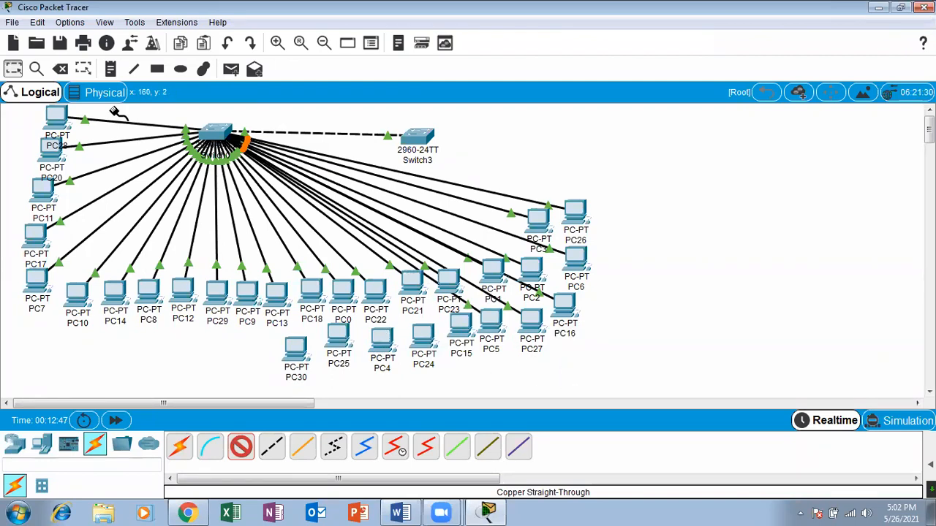
Move the uncabled PC30, PC25, PC4, PC24 and PC15 to the free area beyond Switch3, away from Switch0's cabled PCs.
left_click_drag(291, 355, 636, 141)
left_click_drag(343, 343, 591, 138)
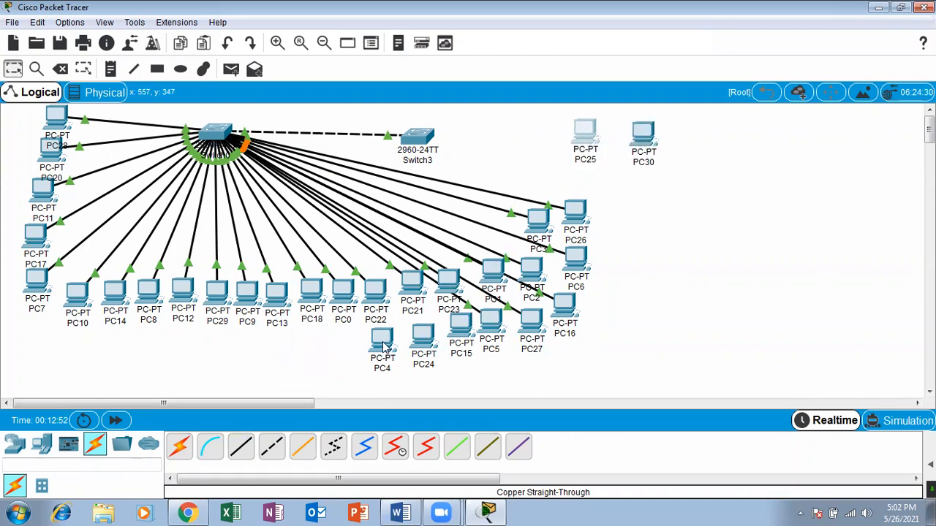
left_click_drag(384, 347, 683, 198)
left_click_drag(420, 343, 630, 207)
left_click_drag(478, 329, 519, 141)
left_click_drag(583, 141, 585, 155)
Move PC5, PC27, PC16, PC6 and PC26 into a second row beneath PC12 through PC18.
left_click_drag(503, 340, 188, 361)
left_click_drag(514, 322, 252, 348)
left_click_drag(564, 311, 248, 351)
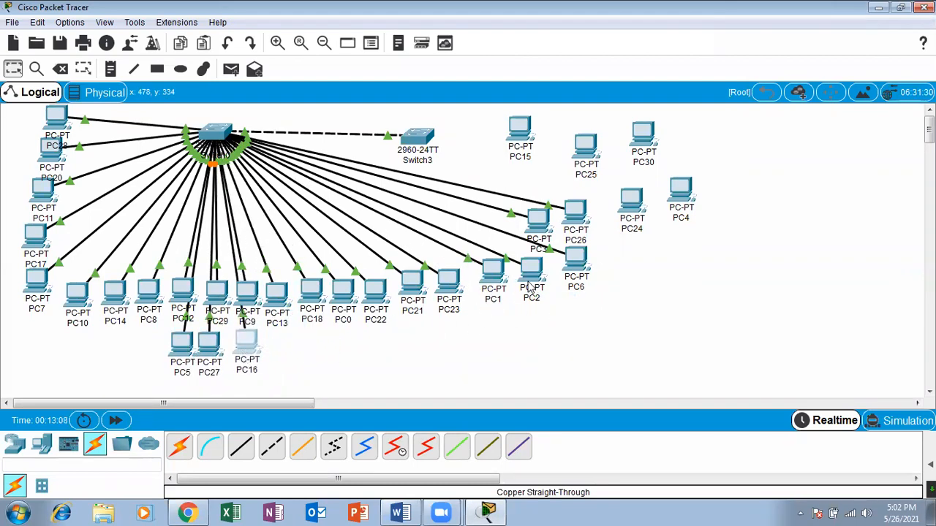
left_click_drag(302, 356, 271, 362)
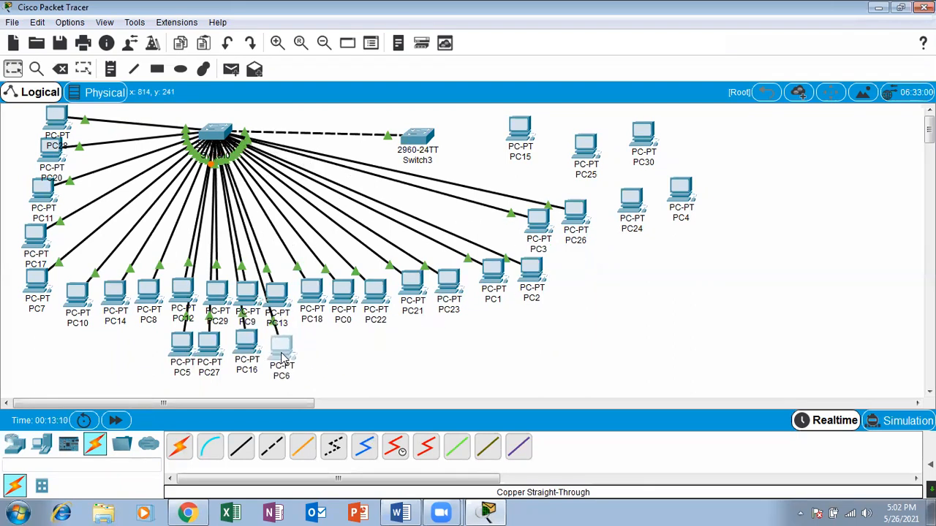
left_click_drag(582, 223, 315, 356)
Reposition PC2 and PC1 so they follow a diagonal line between PC23 and PC3.
left_click_drag(541, 270, 529, 251)
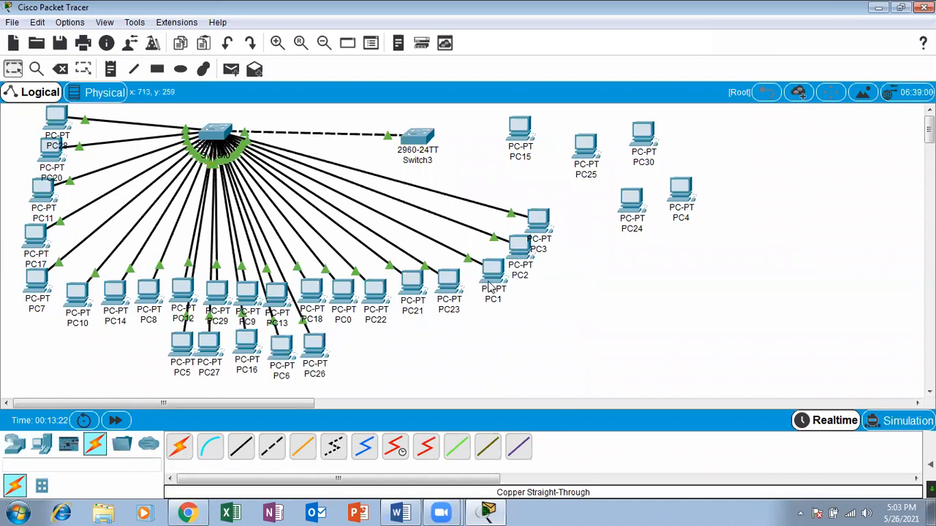
left_click_drag(488, 281, 481, 283)
left_click_drag(517, 249, 516, 256)
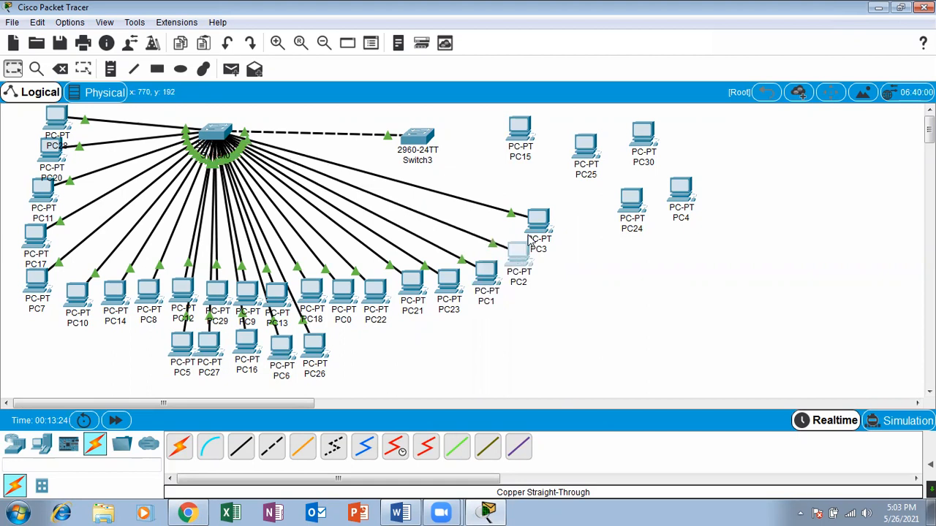
Gather the uncabled PC15, PC25, PC4, PC30 and PC24 into a compact cluster above PC3, facing Switch3.
left_click(589, 271)
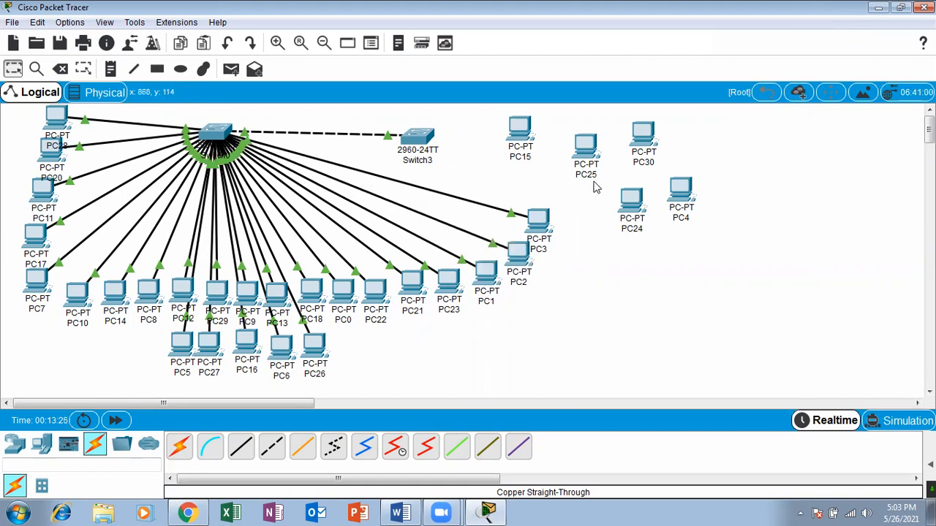
left_click_drag(524, 146, 558, 158)
left_click_drag(631, 204, 575, 191)
left_click_drag(680, 192, 608, 160)
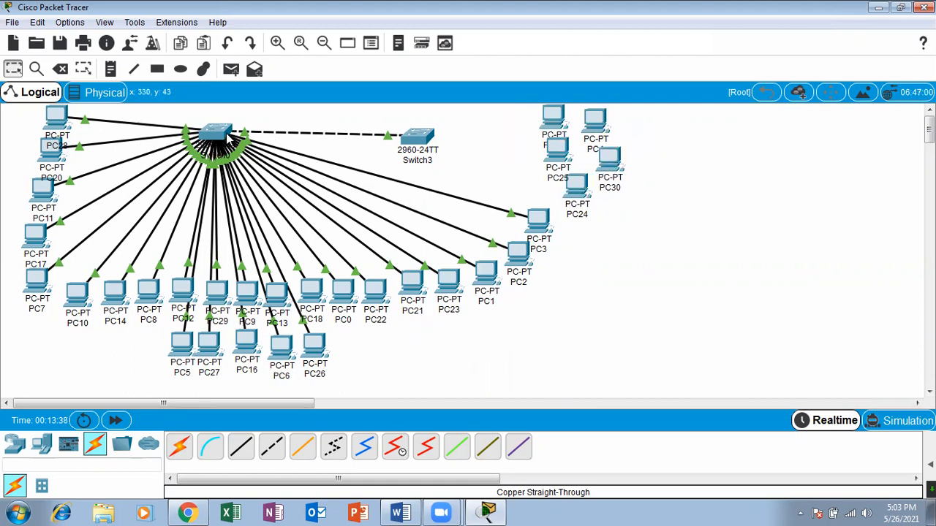
mouse_move(228, 138)
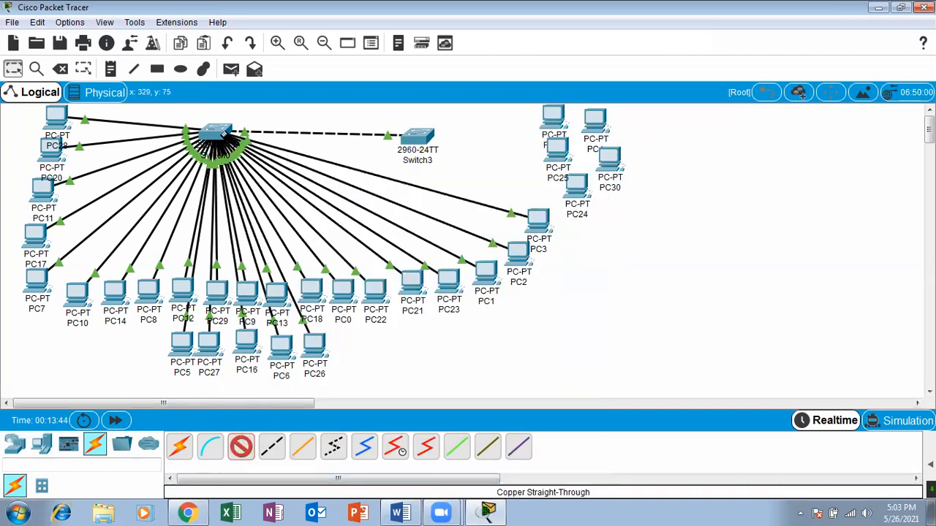
left_click(219, 135)
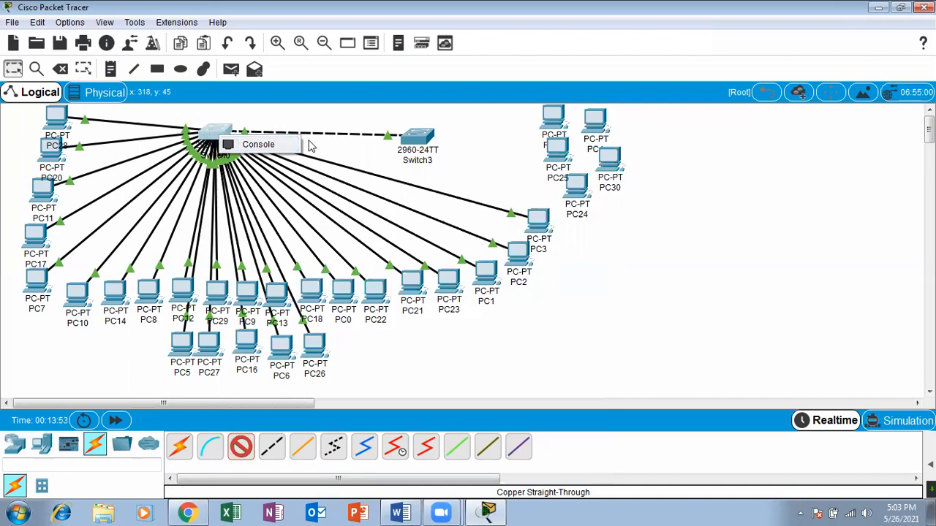
left_click(350, 159)
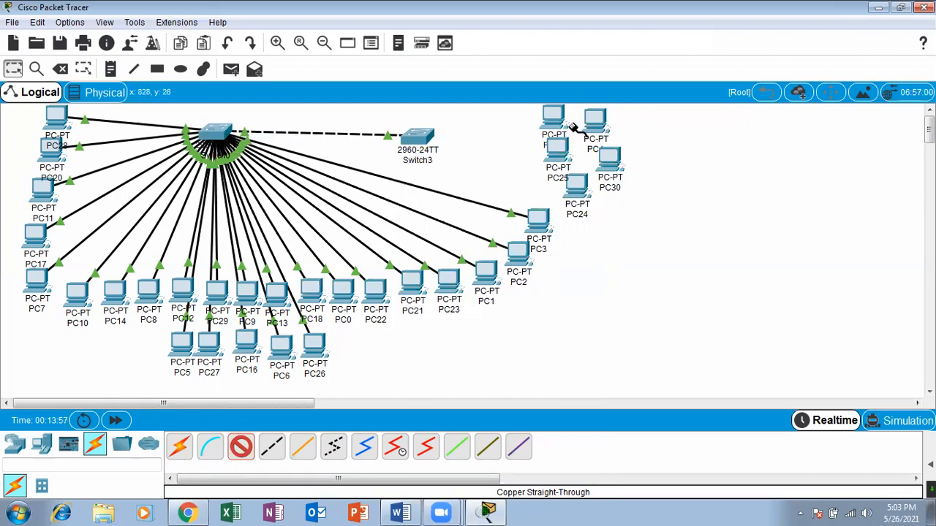
Run a Copper Straight-Through cable from PC15's FastEthernet0 to FastEthernet0/1 on Switch3.
left_click(554, 117)
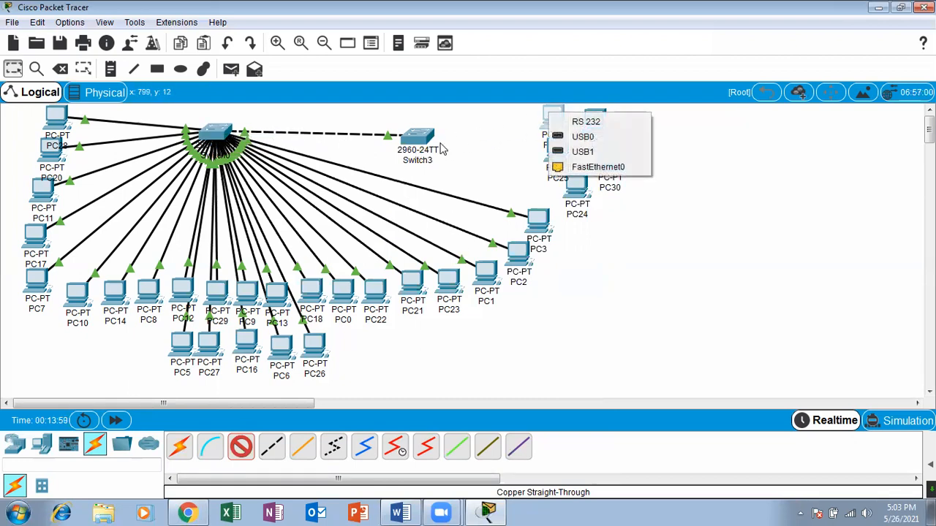
left_click(578, 166)
left_click(417, 135)
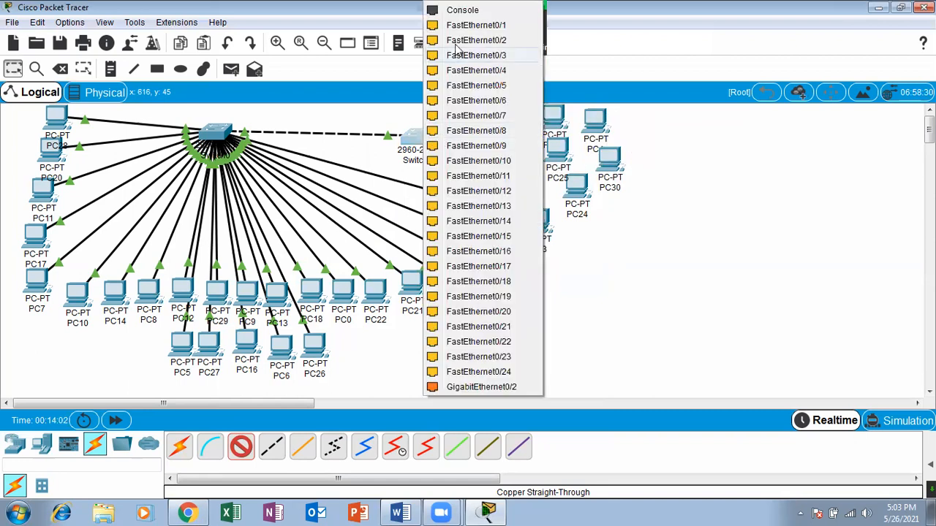
left_click(467, 25)
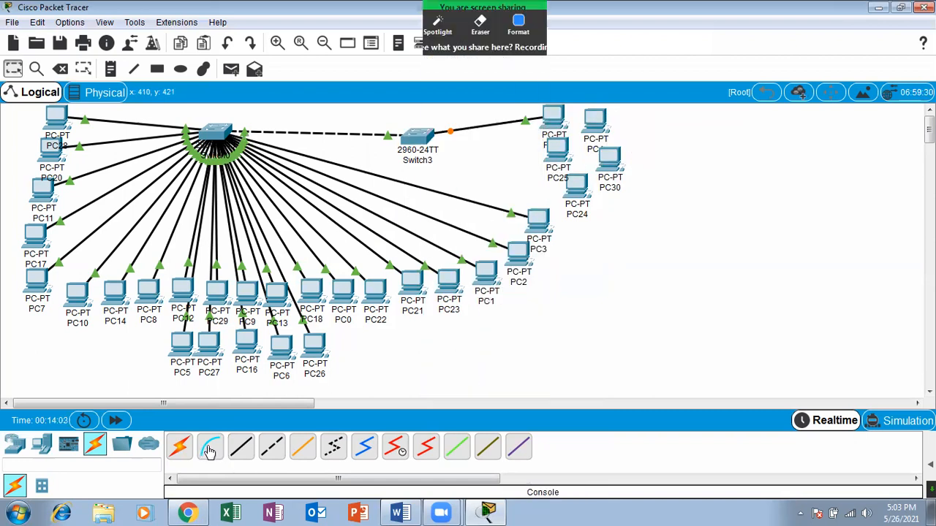
Connect Switch3's FastEthernet0/2 to FastEthernet0 on PC25 with a Copper Straight-Through cable.
left_click(241, 451)
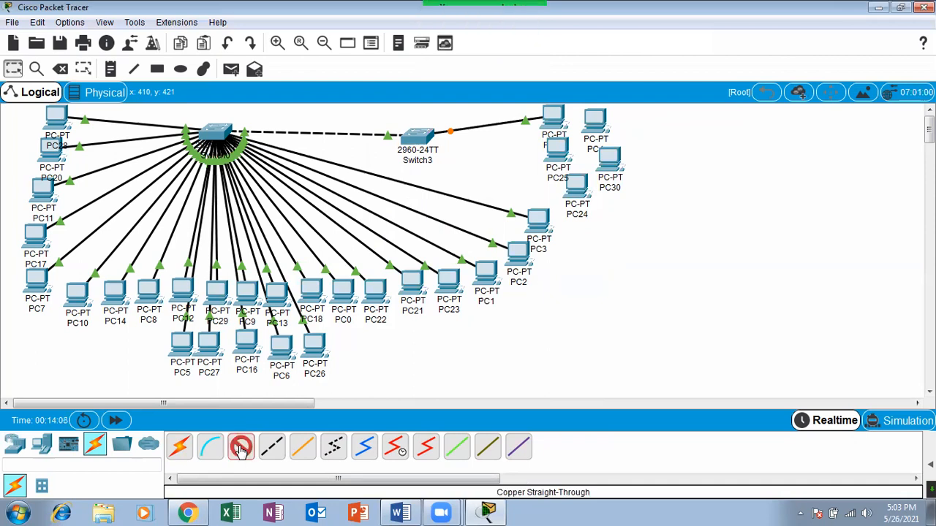
left_click(411, 139)
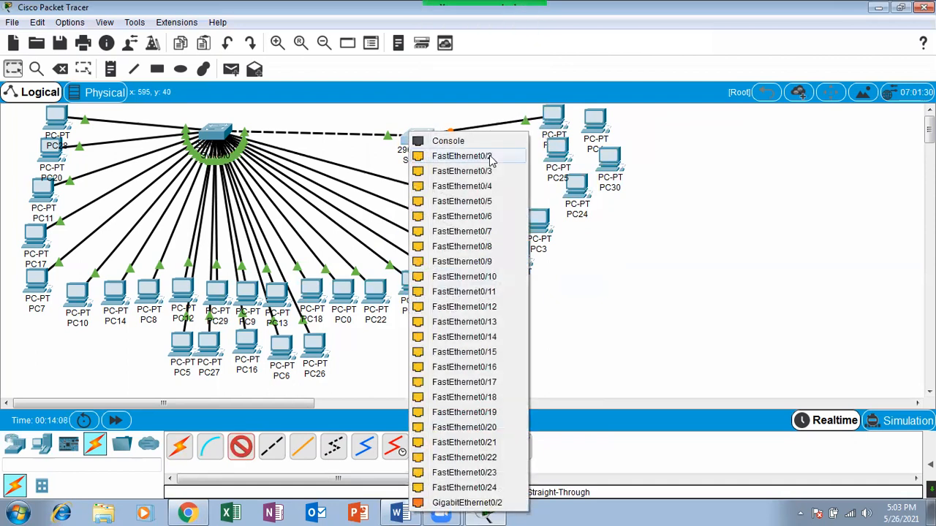
left_click(496, 155)
left_click(557, 155)
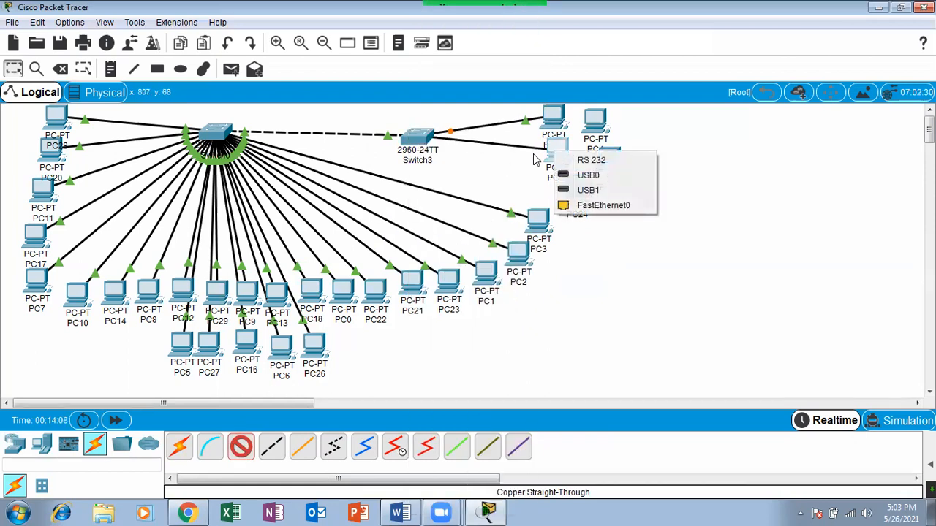
left_click(604, 207)
Run a straight-through cable from Switch3's FastEthernet0/3 to FastEthernet0 on PC24.
left_click(413, 146)
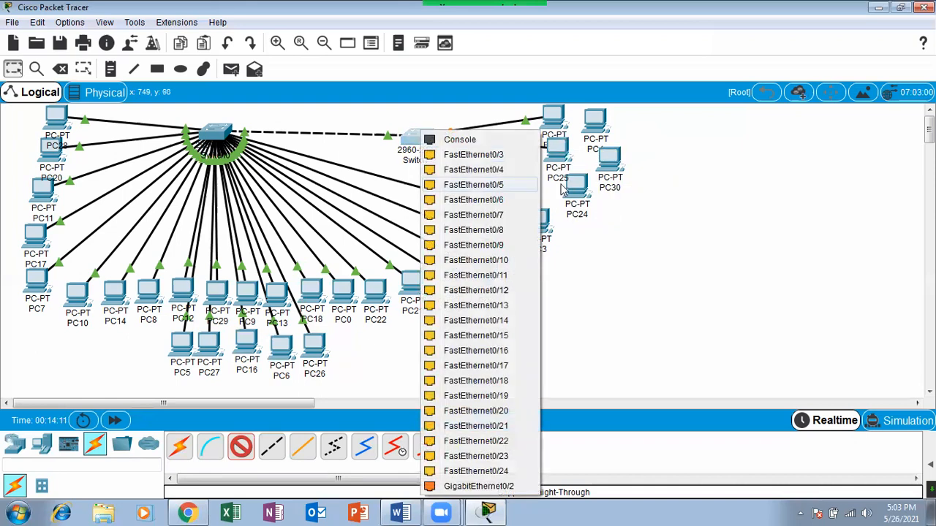
left_click(489, 153)
left_click(578, 188)
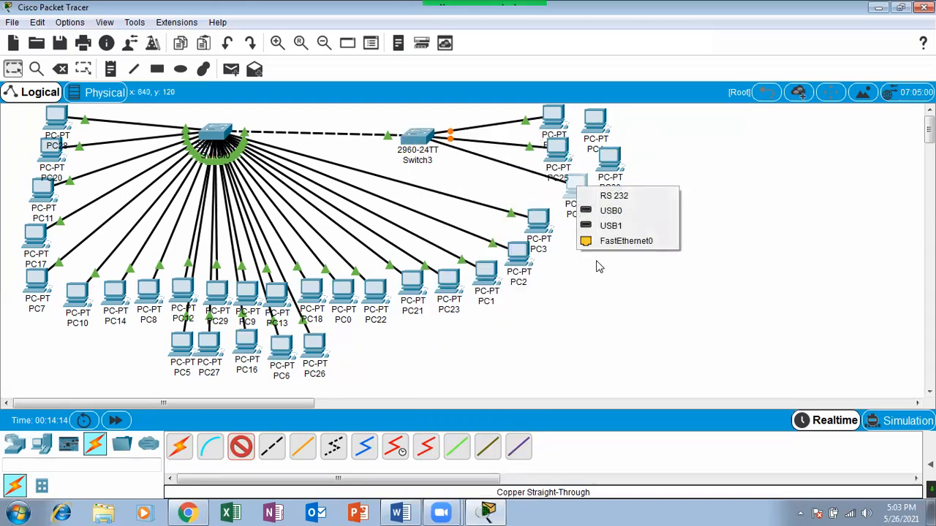
left_click(640, 240)
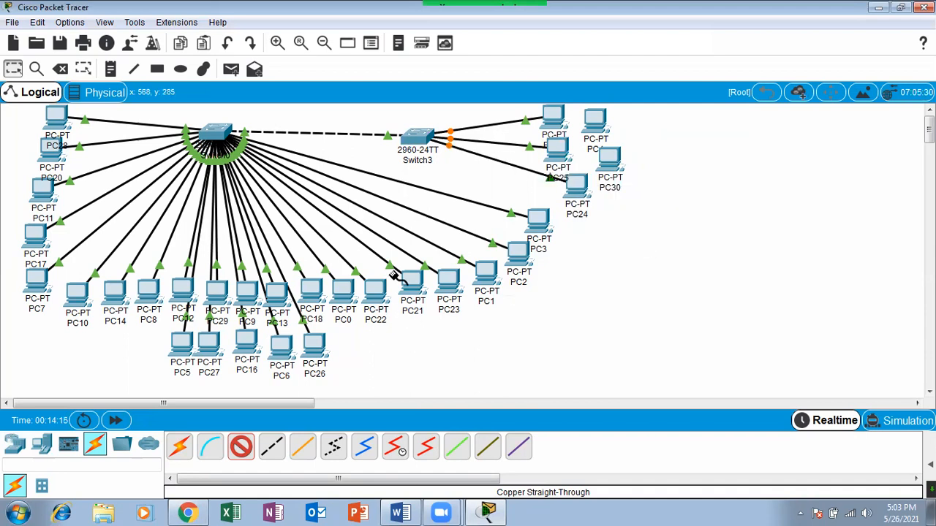
Run a straight-through cable from Switch3's FastEthernet0/4 to FastEthernet0 on PC30.
left_click(407, 139)
left_click(466, 159)
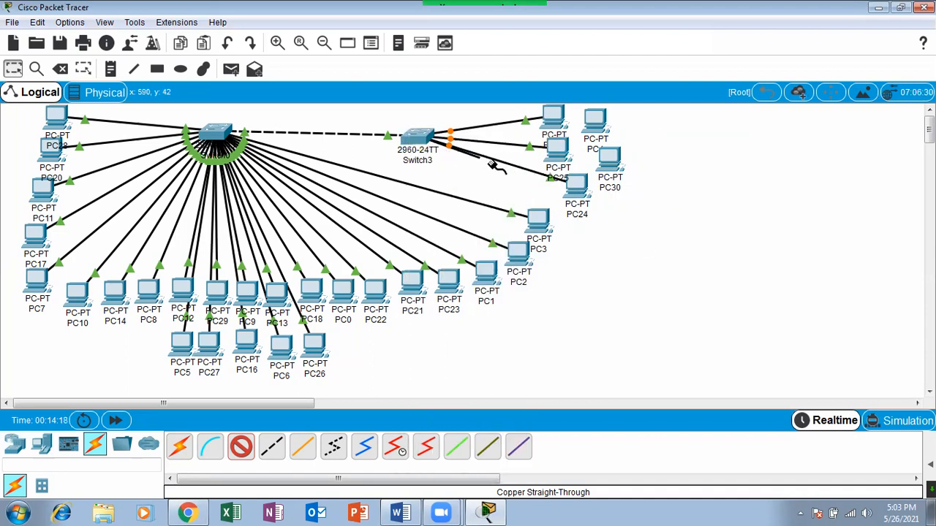
left_click(612, 158)
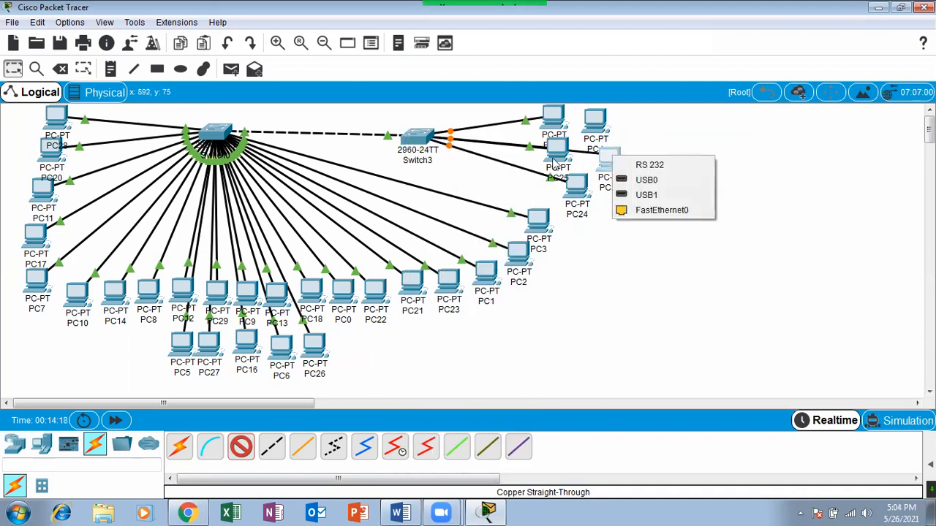
left_click(655, 212)
Cable Switch3's FastEthernet0/5 to FastEthernet0 on PC4, and return to the selection tool.
left_click(408, 138)
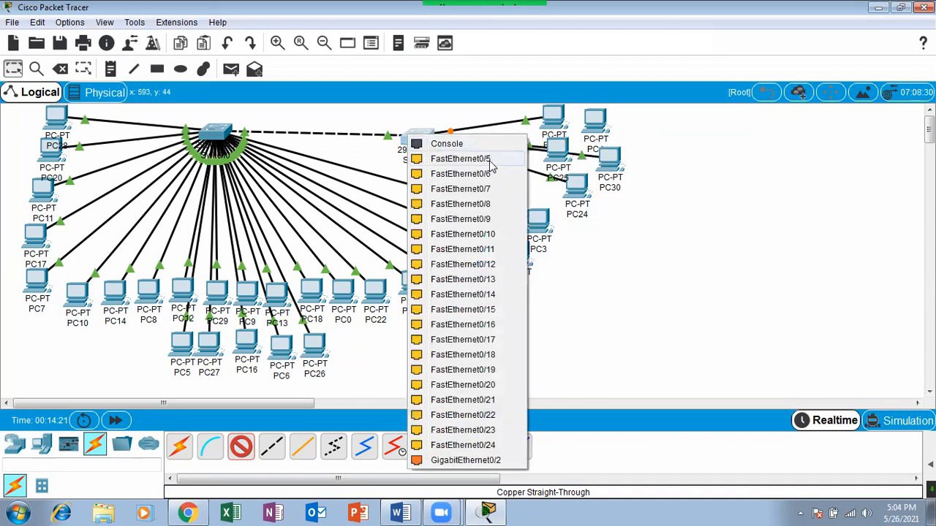
left_click(490, 160)
left_click(596, 121)
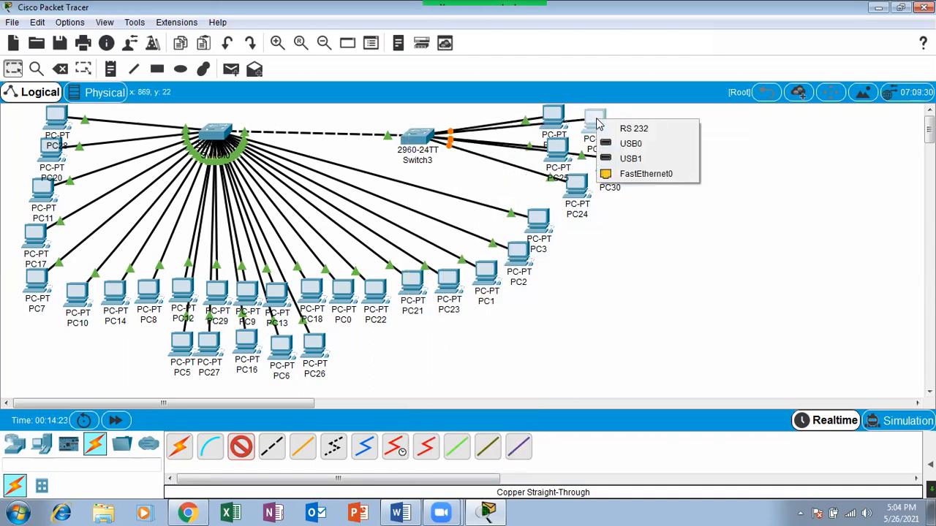
left_click(654, 175)
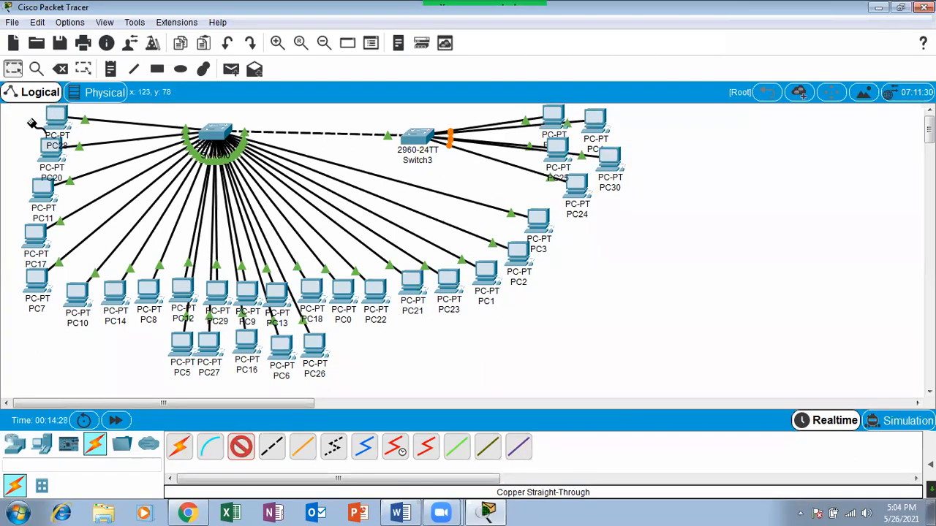
left_click(13, 68)
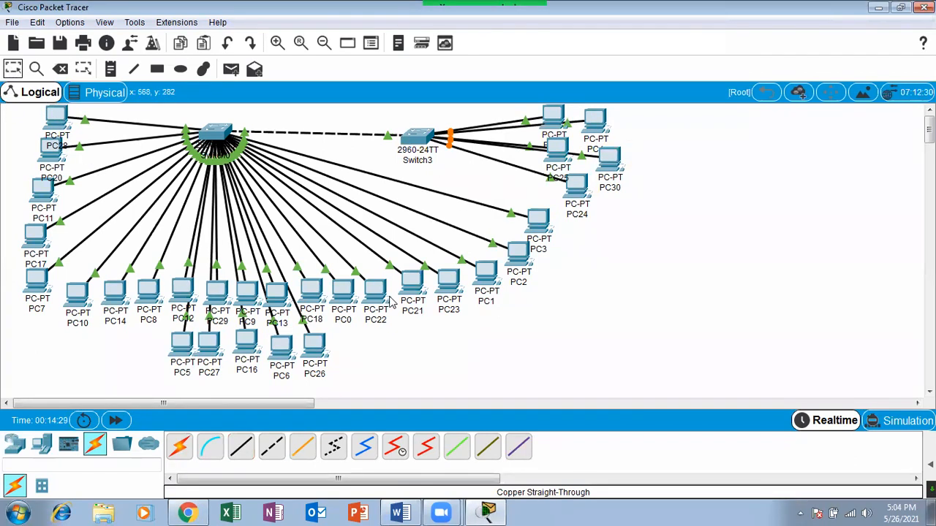
Fast-forward the network time several times to bring up Switch3's new links, and shift PC24 slightly away from PC25.
left_click(117, 420)
left_click(117, 421)
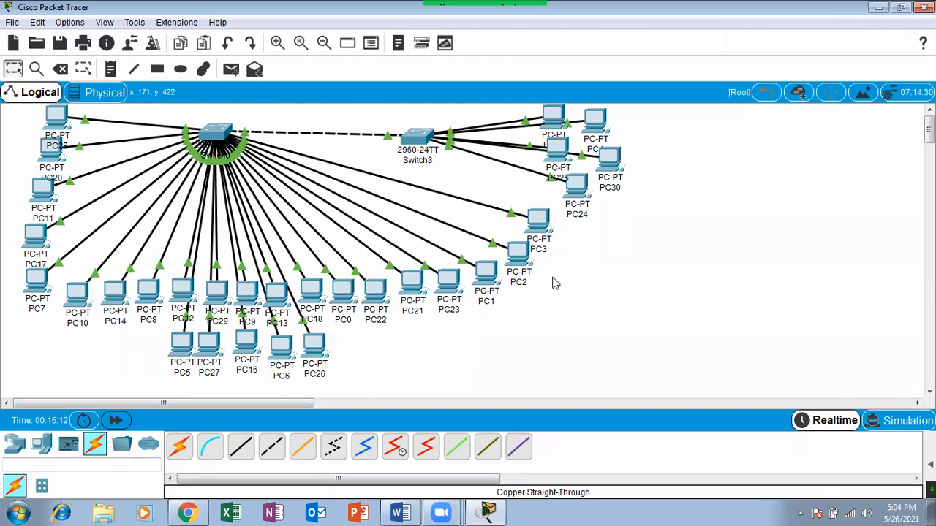
left_click_drag(575, 198, 572, 206)
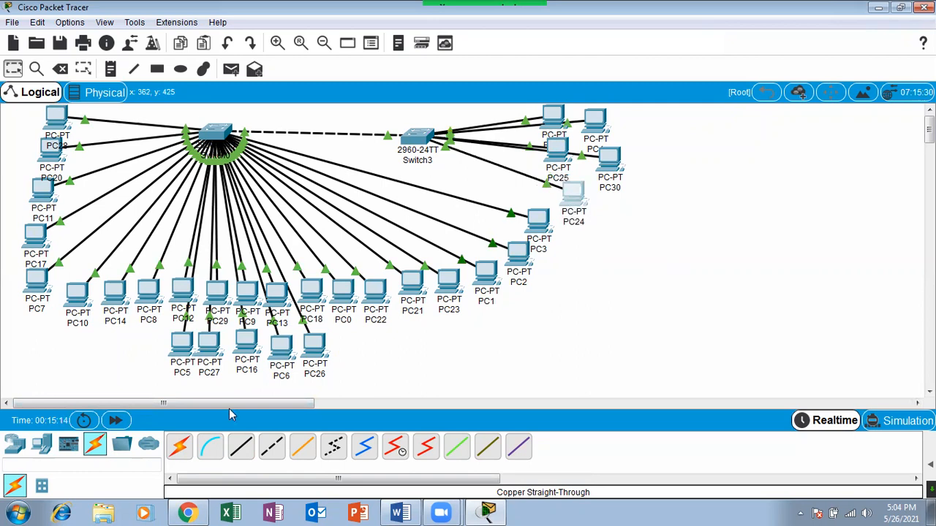
left_click(117, 421)
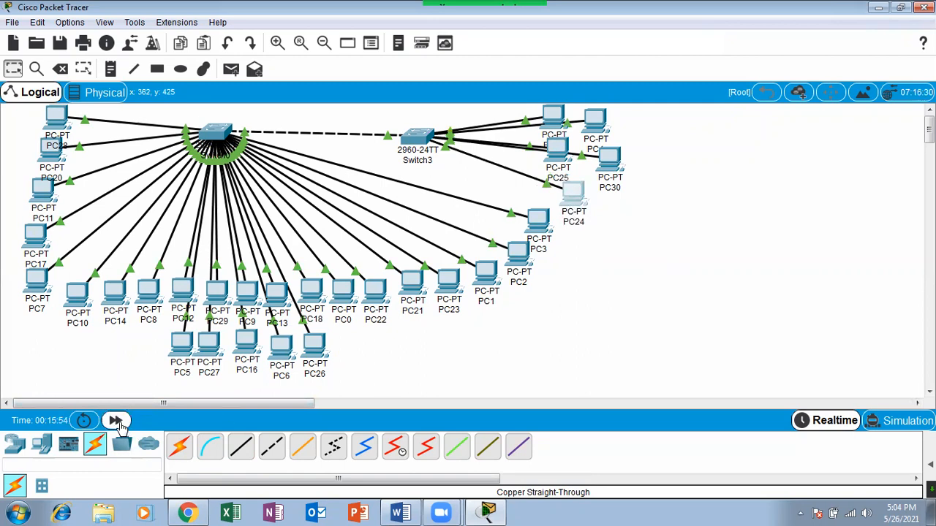
left_click(117, 421)
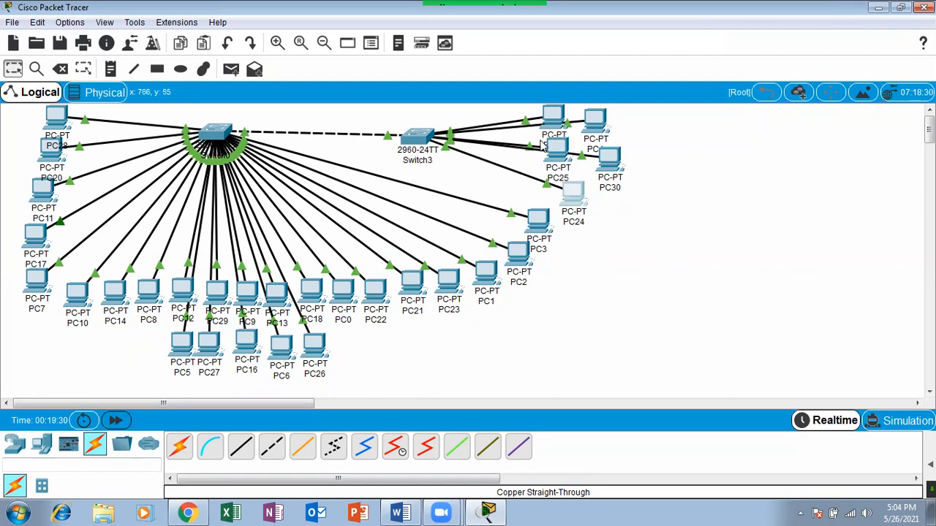
left_click(554, 119)
left_click(552, 121)
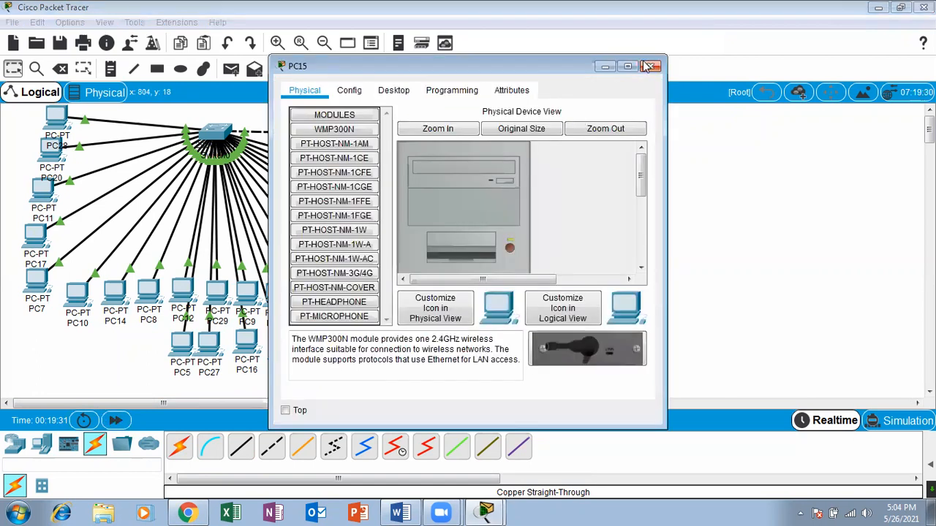
left_click(653, 66)
Move PC4, PC25 and PC30 farther out from Switch3 so they are spaced apart around PC15 and PC24.
left_click_drag(593, 123, 612, 177)
left_click_drag(597, 145, 638, 138)
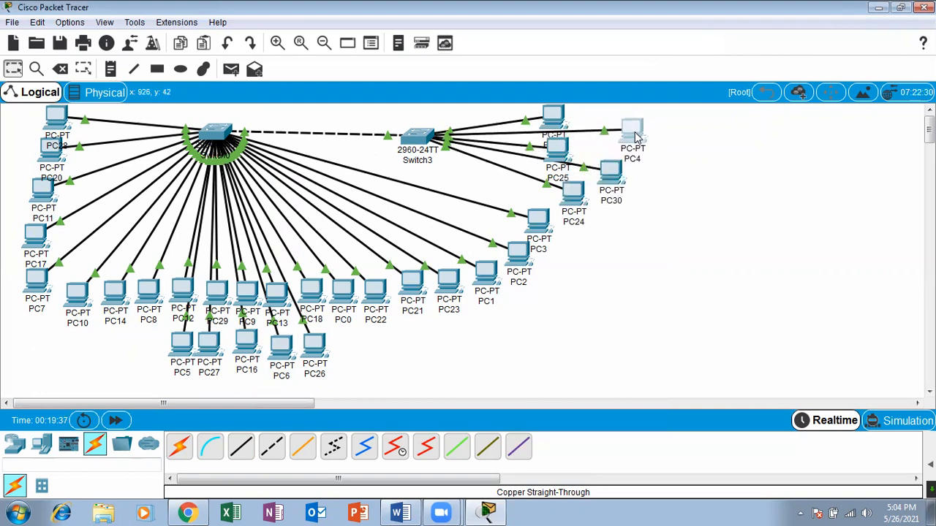
left_click(557, 150)
left_click_drag(557, 150, 593, 146)
left_click_drag(622, 190, 636, 204)
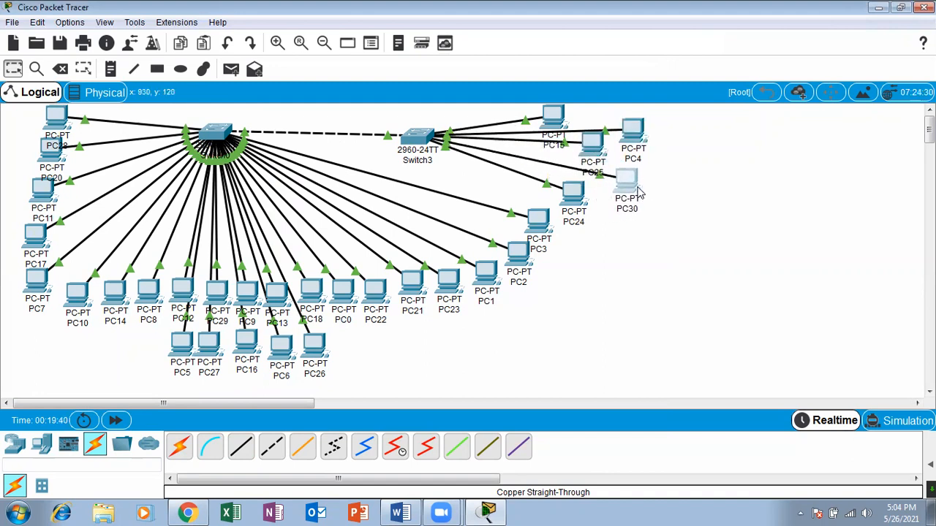
left_click_drag(633, 148, 630, 139)
left_click(719, 202)
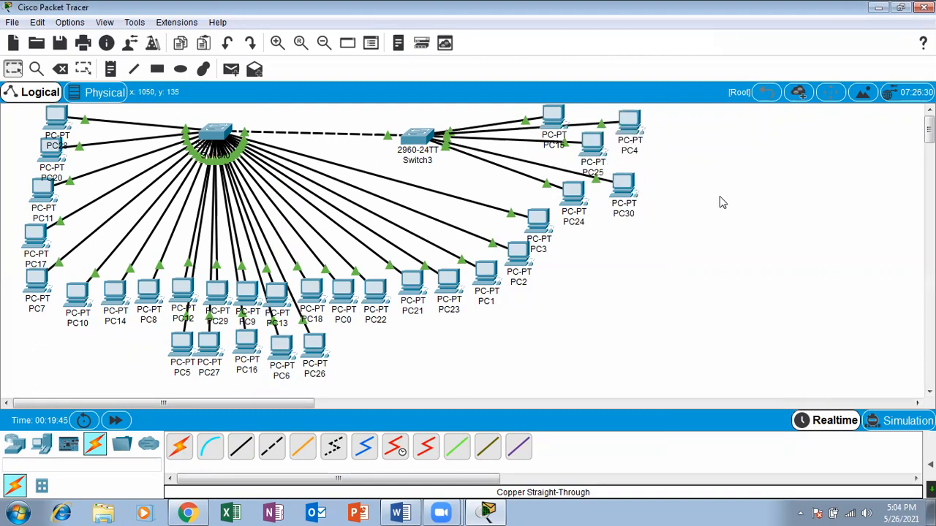
Fast-forward the network time again for the rearranged topology.
left_click(117, 421)
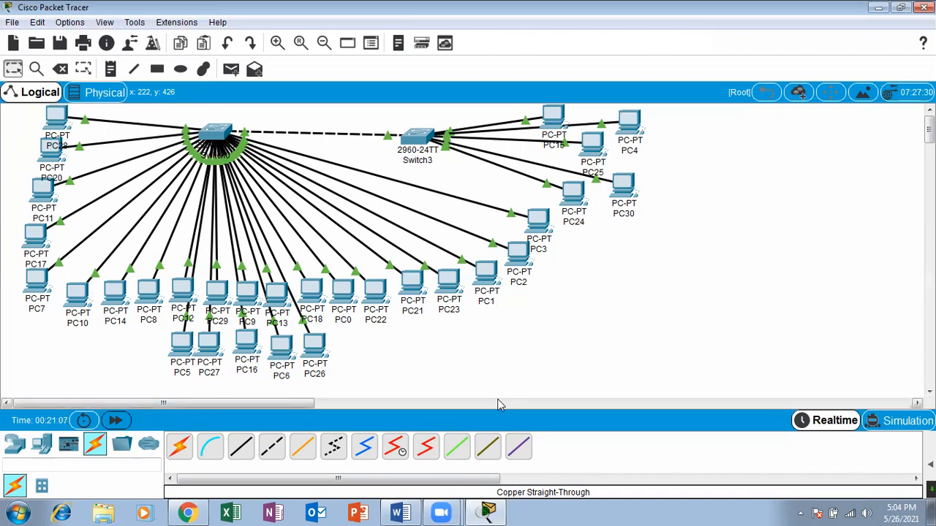
left_click(498, 404)
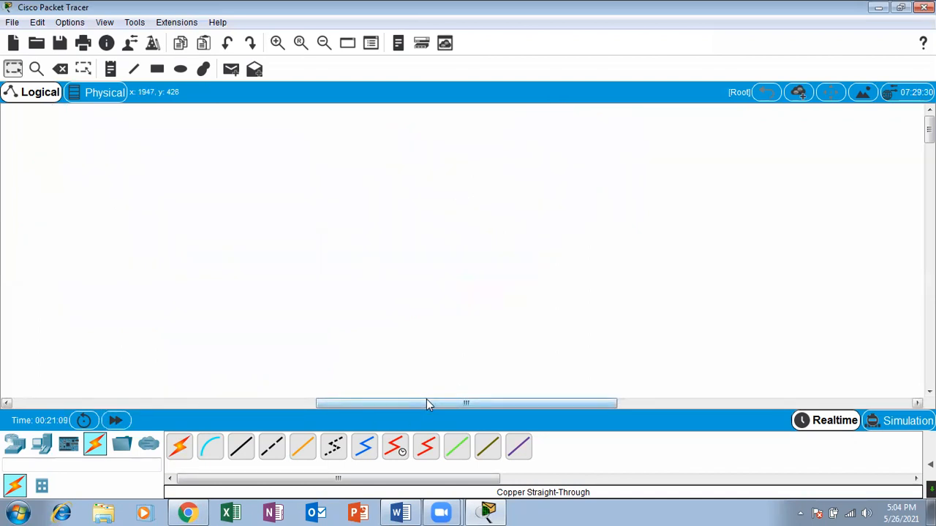
scroll(426, 399, "left", 10)
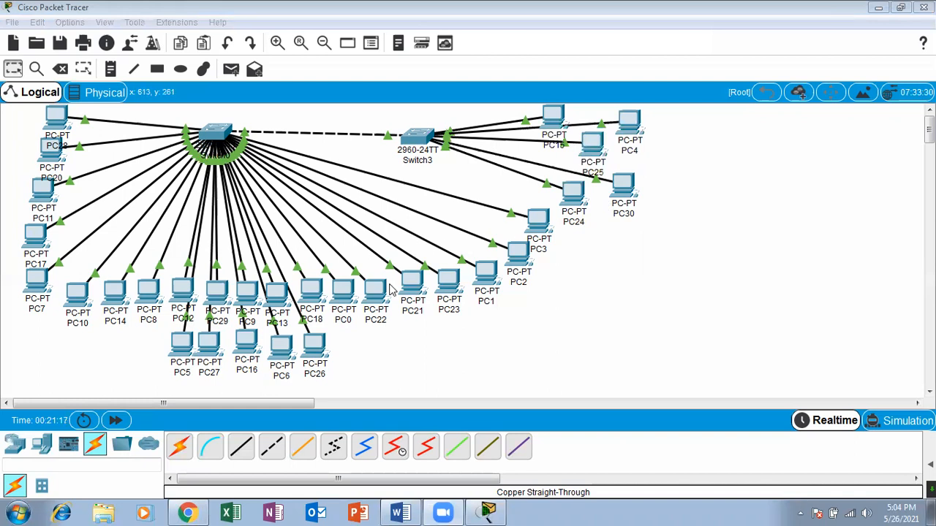
Try to send a simple PDU from PC11 to PC30.
left_click(231, 69)
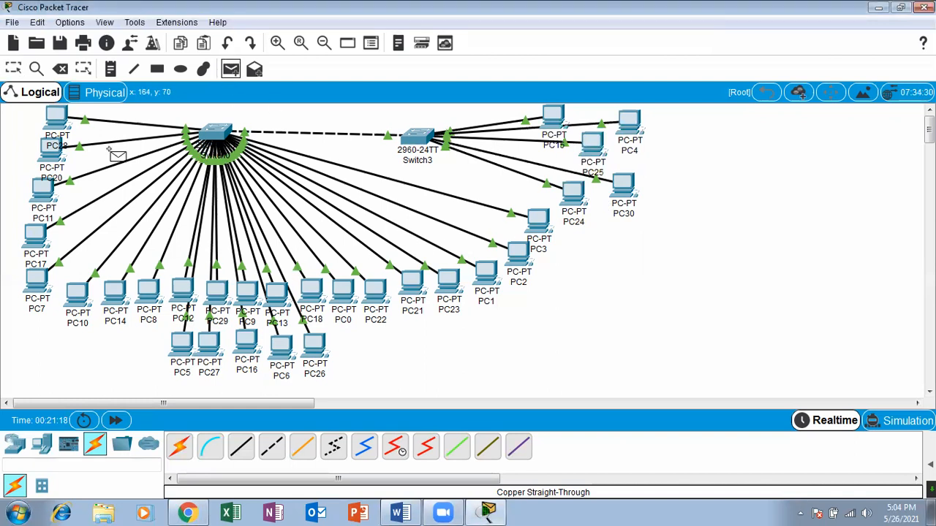
left_click(32, 219)
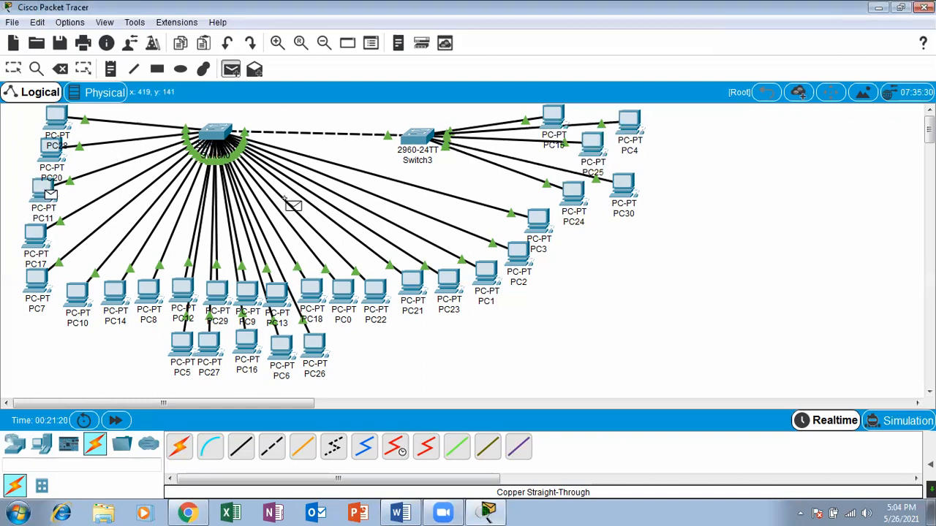
left_click(630, 182)
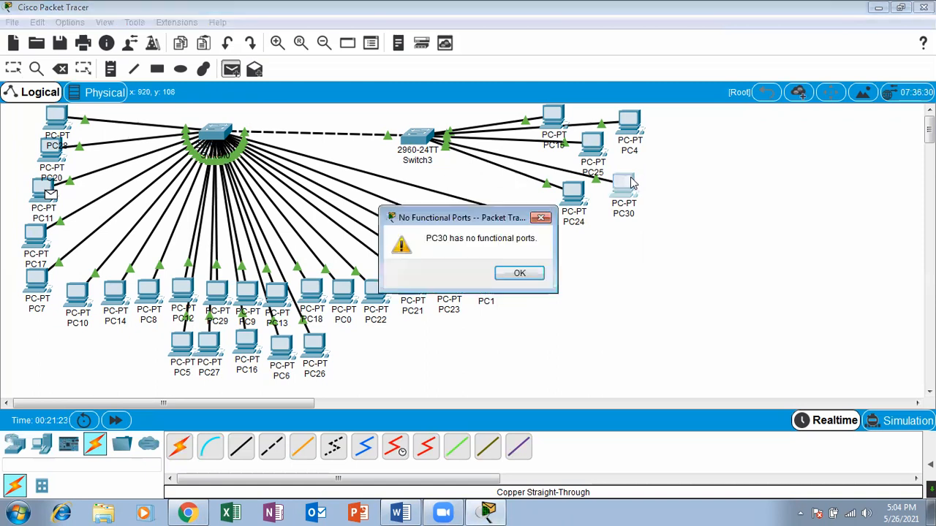
left_click(519, 274)
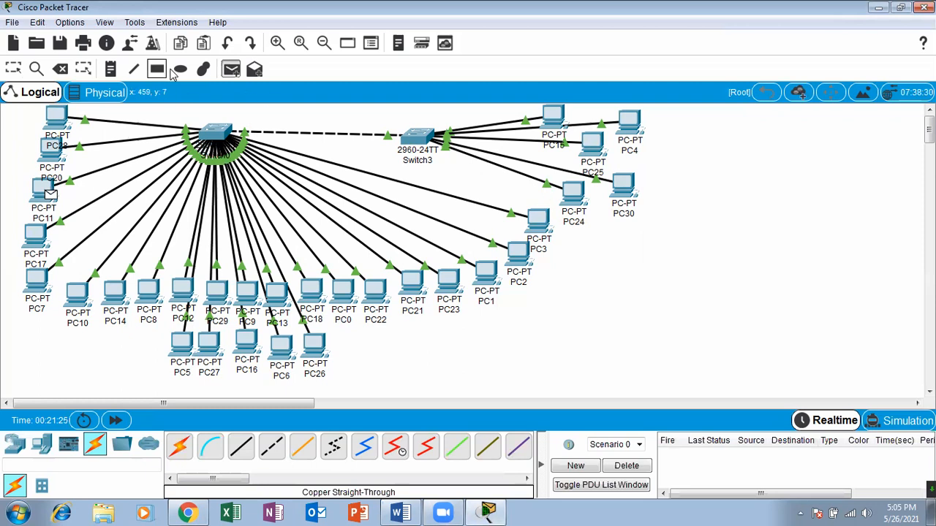
Retry the simple PDU test with PC11 as the source and PC30 as the destination.
left_click(230, 70)
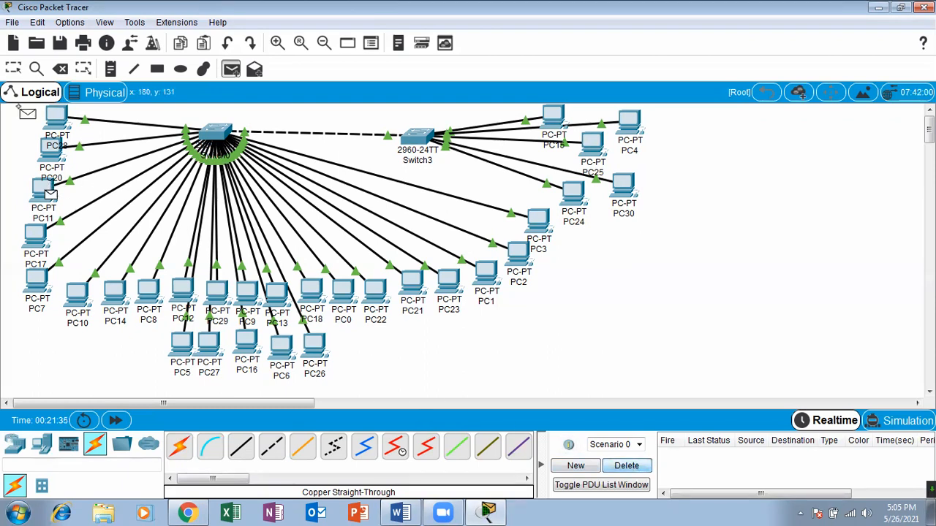
left_click(13, 68)
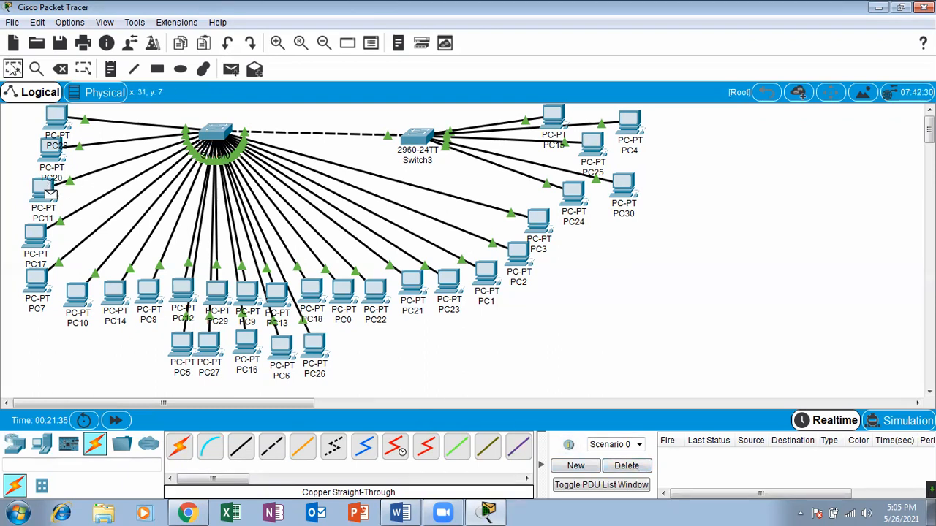
left_click(231, 69)
left_click(46, 184)
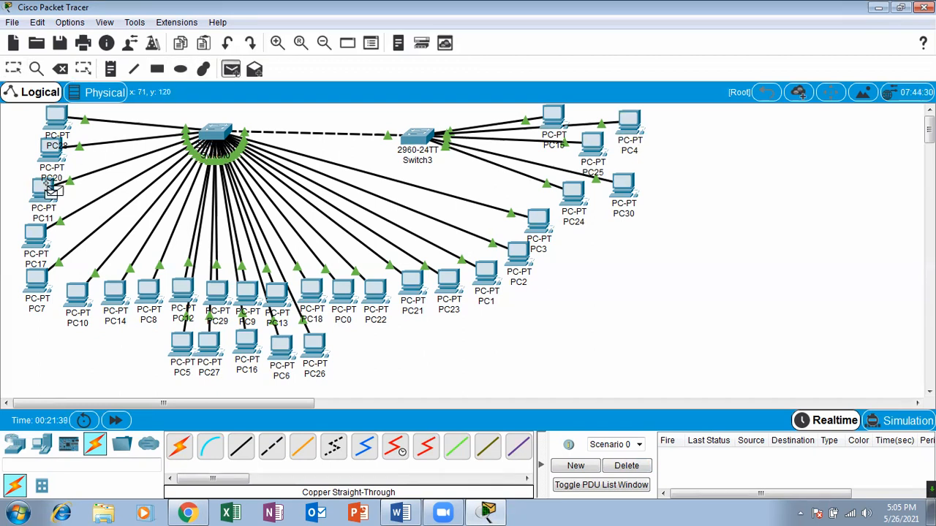
left_click(625, 196)
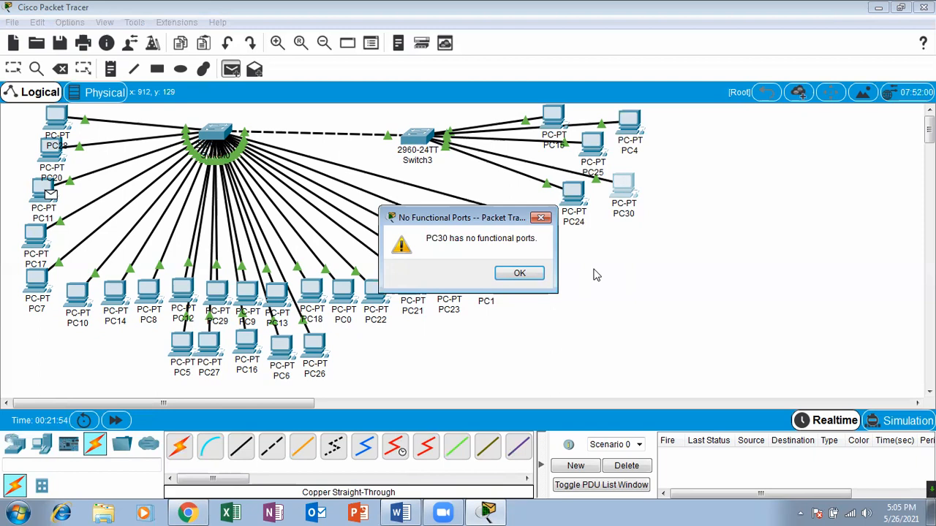
left_click(540, 216)
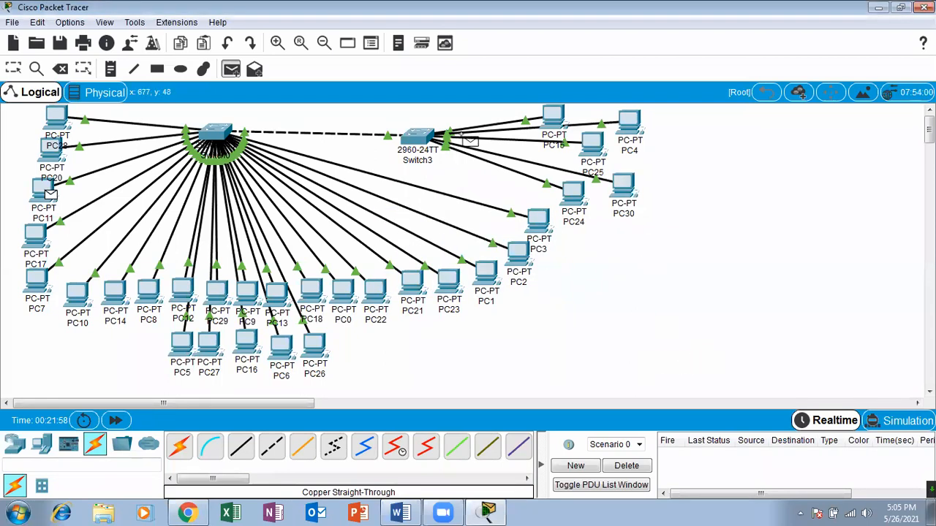
Return to the selection tool and shift PC10 and PC14 slightly away from PC8 toward PC7.
left_click(13, 71)
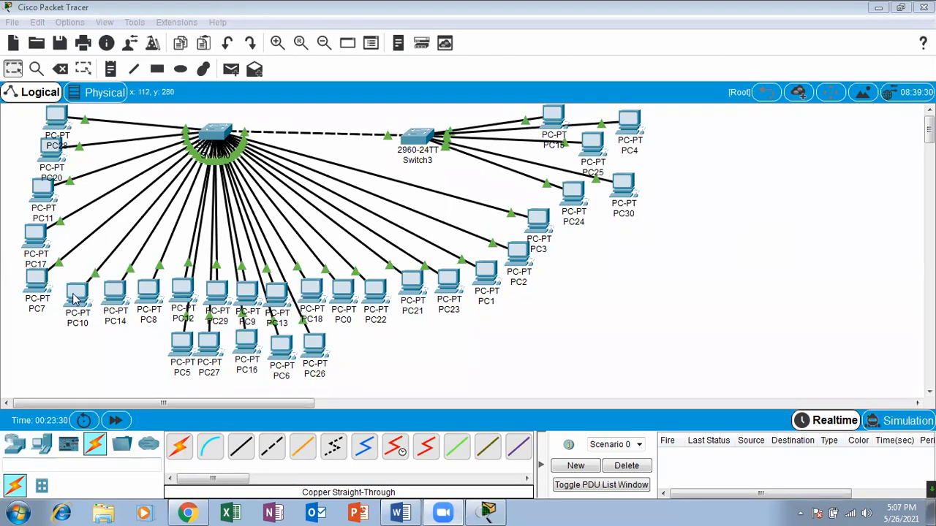
left_click_drag(76, 296, 66, 298)
mouse_move(119, 312)
left_mouse_down()
mouse_move(98, 313)
mouse_move(89, 300)
mouse_move(110, 313)
left_mouse_up()
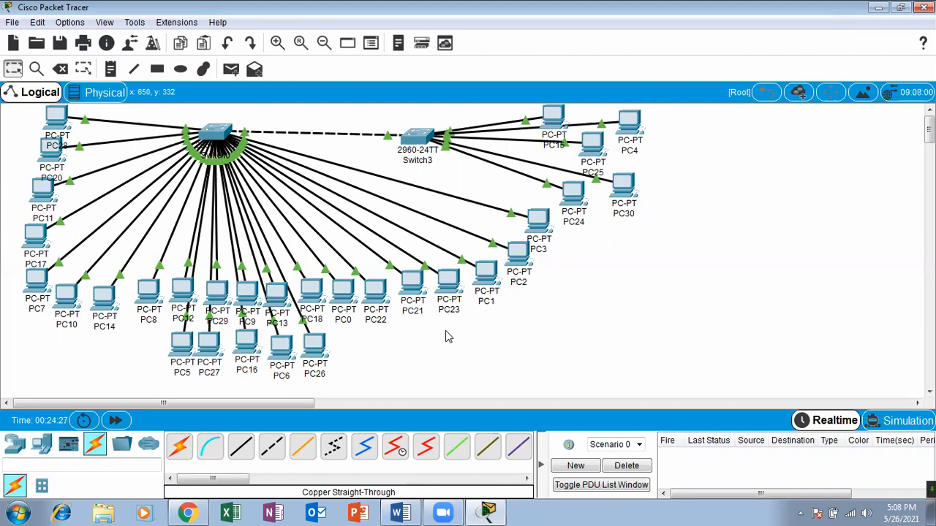
Switch to Chrome and open google.com in a new tab.
left_click(188, 513)
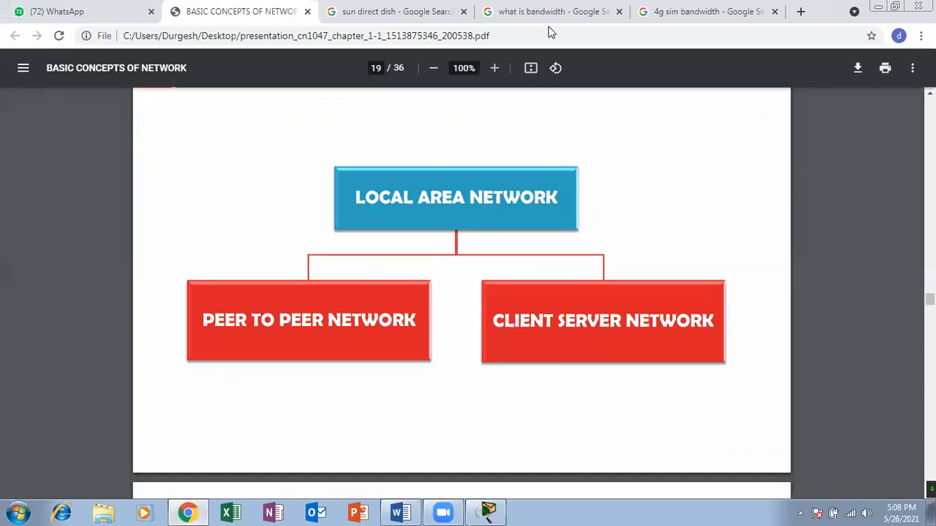
left_click(801, 12)
type("google.com")
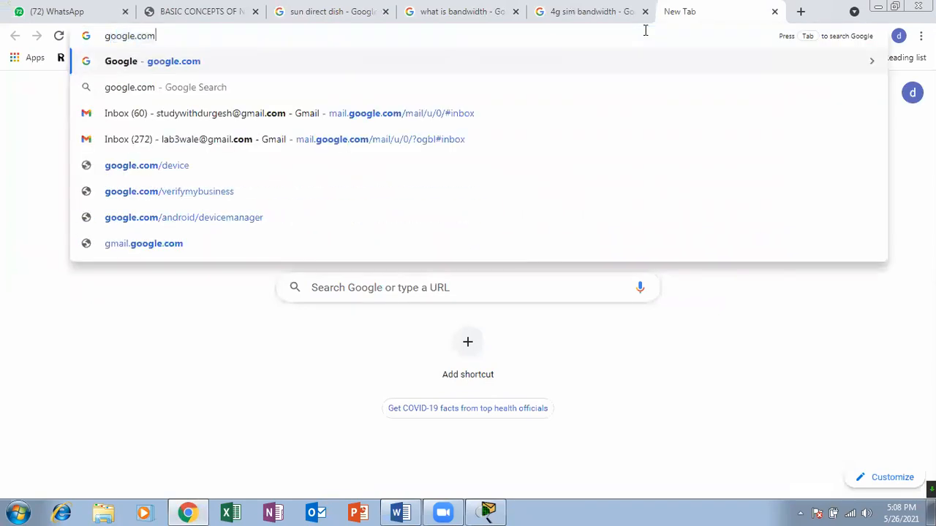
key("Return")
Search Google for "what is my address" and skim the results.
type("e")
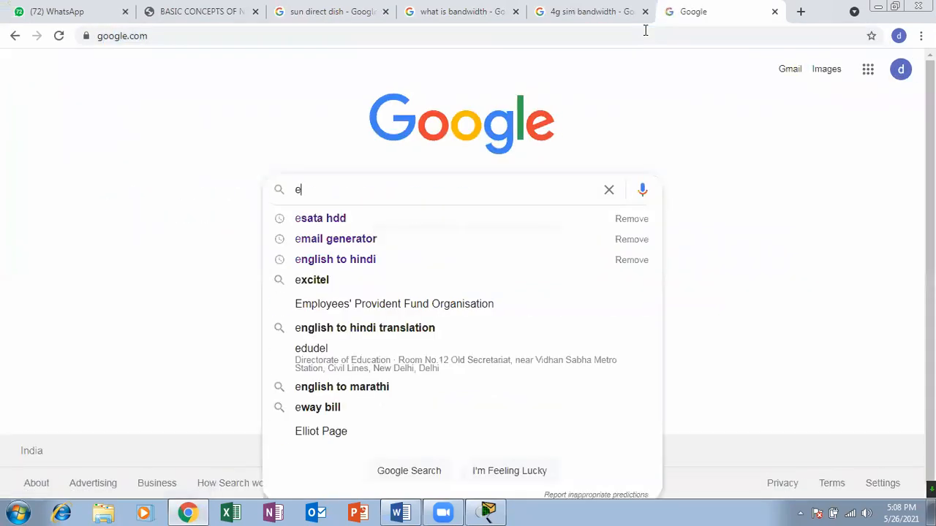
key("BackSpace")
type("what ")
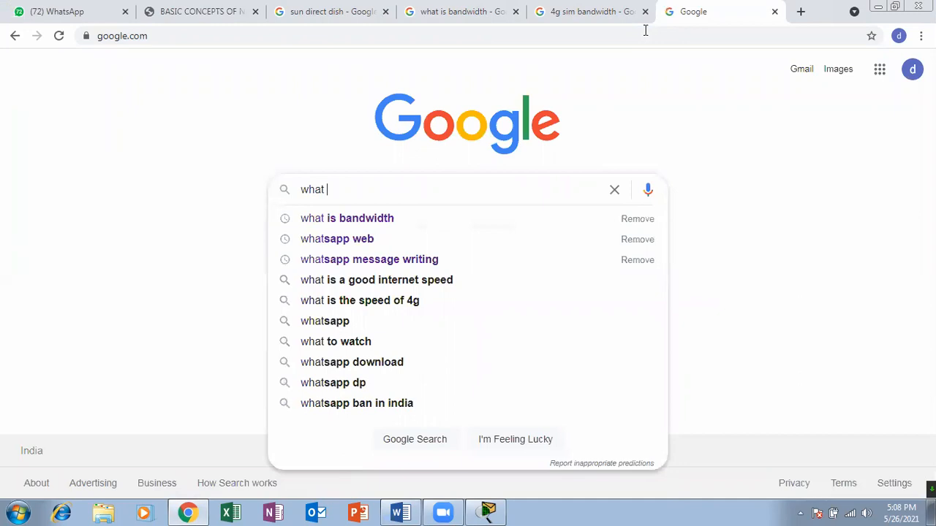
type("is my ")
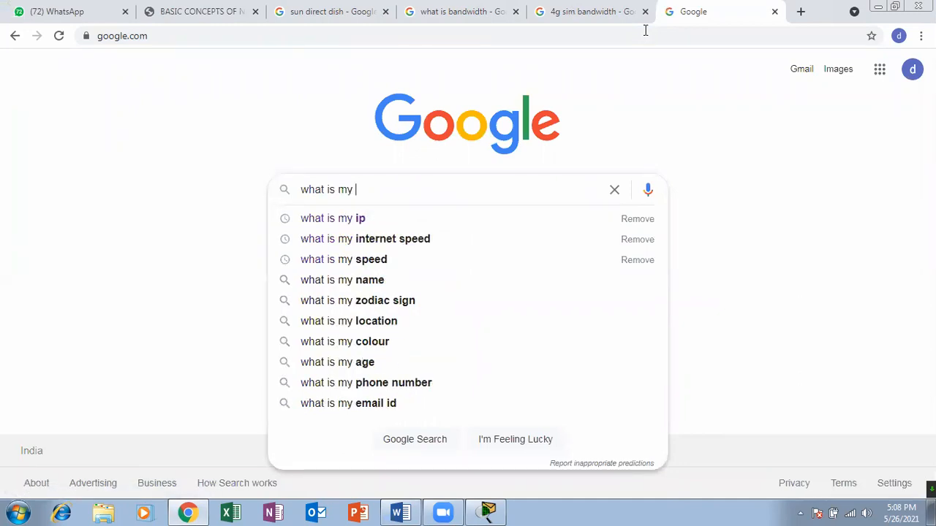
type("add")
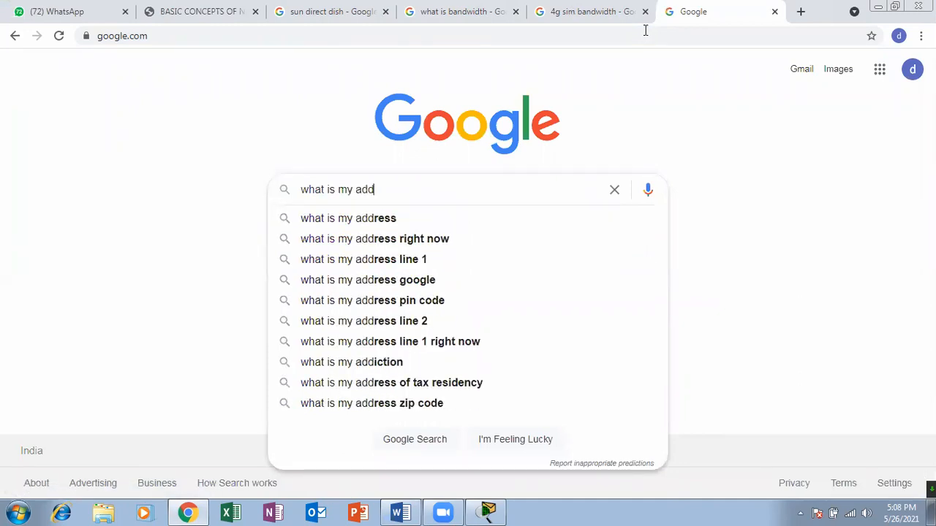
type("ress")
key("Return")
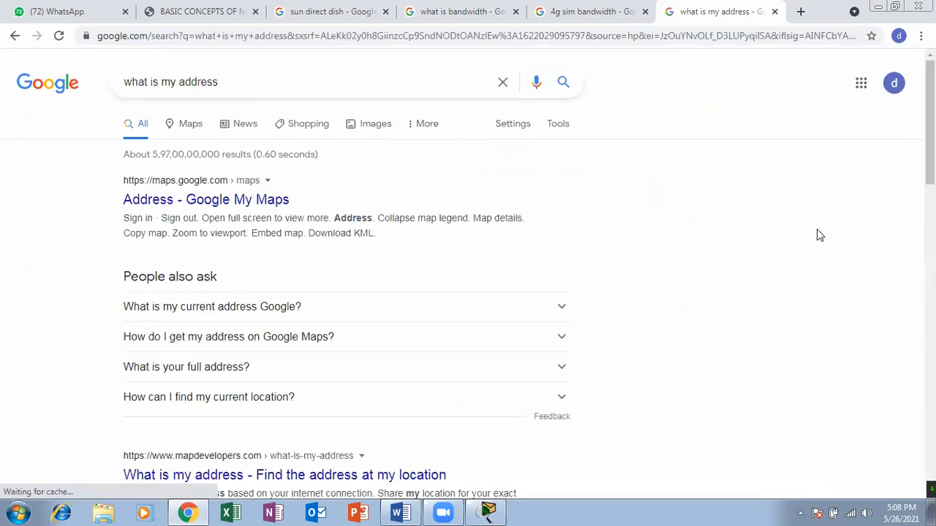
scroll(467, 293, "down", 3)
scroll(349, 53, "up", 3)
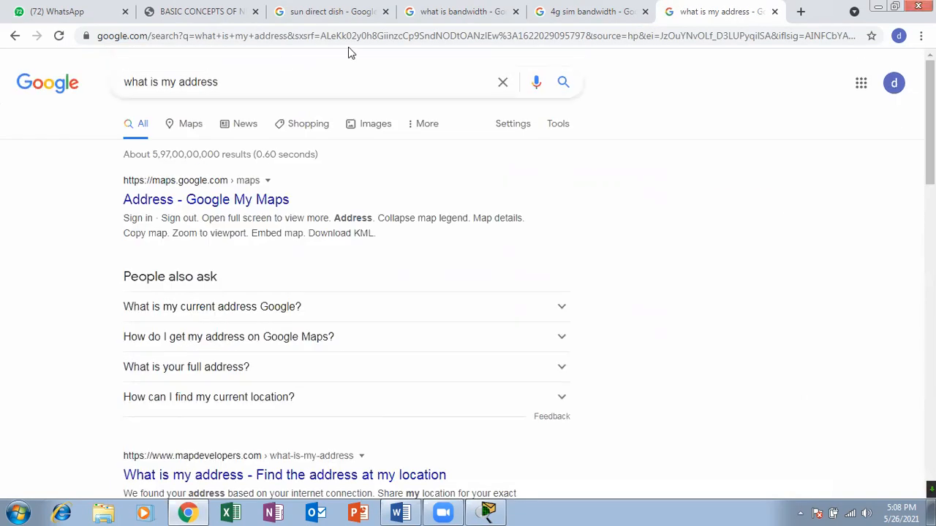
Refine the search to "what is my ip address" and highlight the public IP address in the results.
left_click(179, 81)
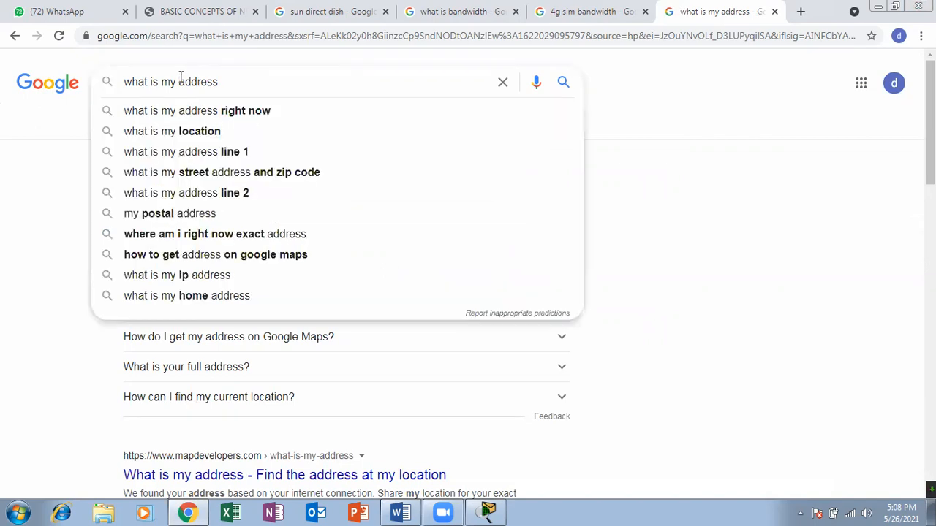
type("ip")
key("Return")
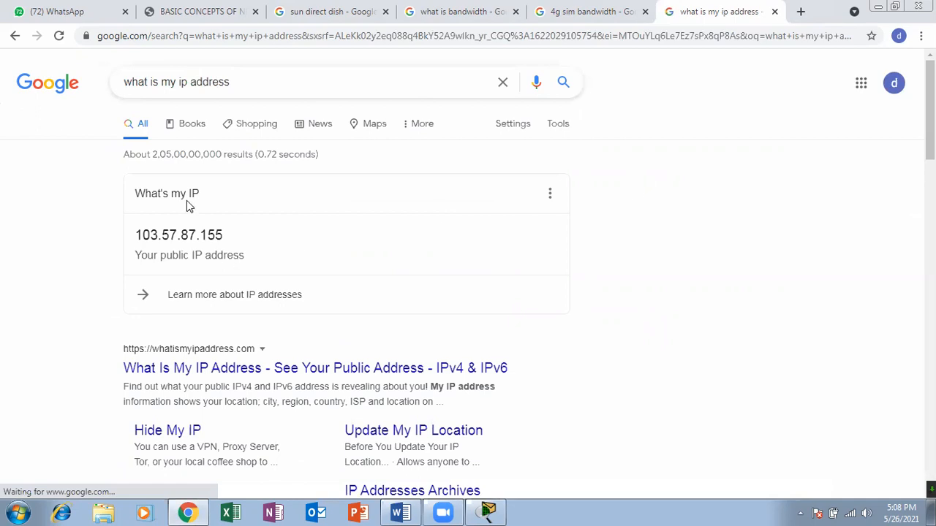
left_click_drag(135, 235, 252, 220)
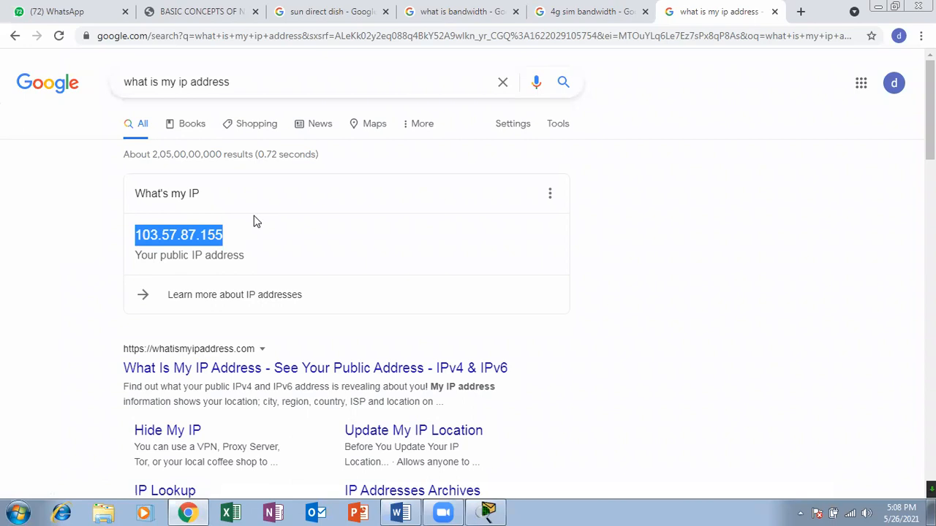
left_click(212, 233)
left_click_drag(219, 238, 134, 234)
left_click_drag(223, 234, 131, 233)
left_click_drag(239, 236, 115, 235)
Open the Gmail inbox in a new tab and dismiss its privacy notice.
left_click(800, 12)
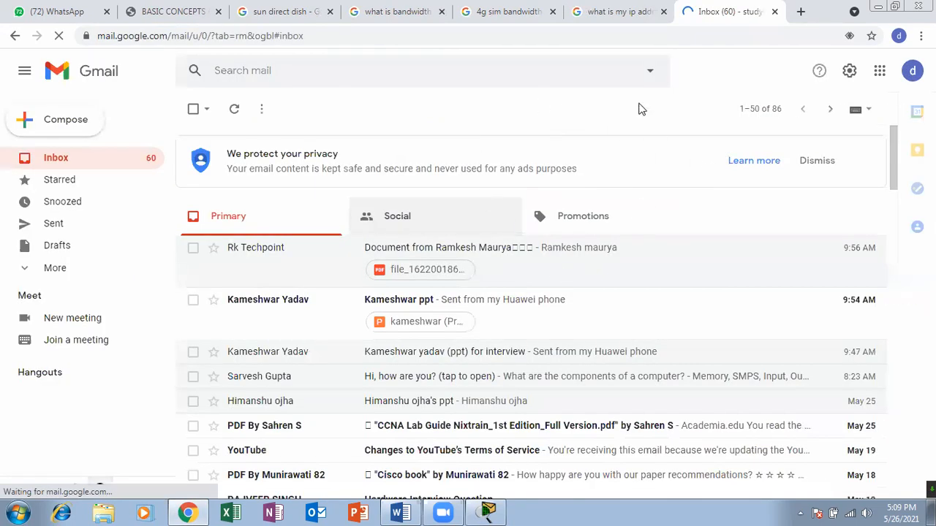
left_click(647, 9)
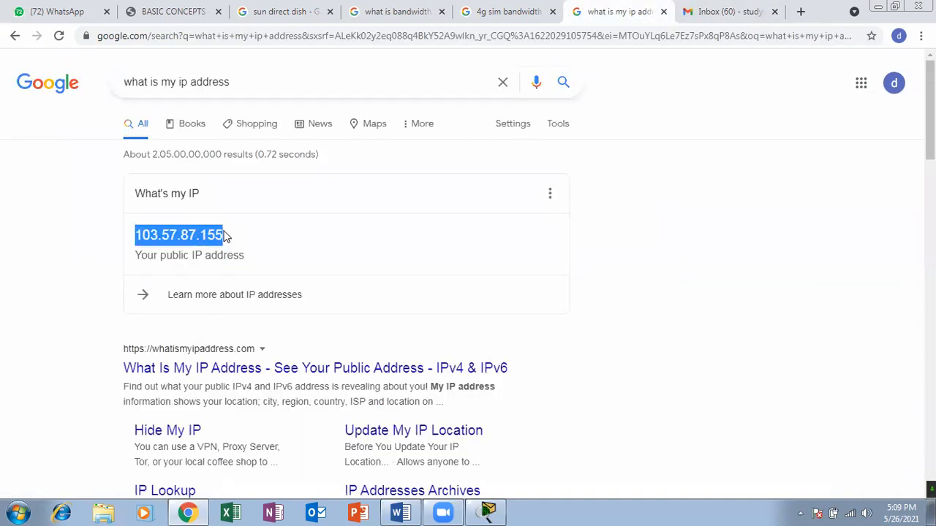
left_click(225, 235)
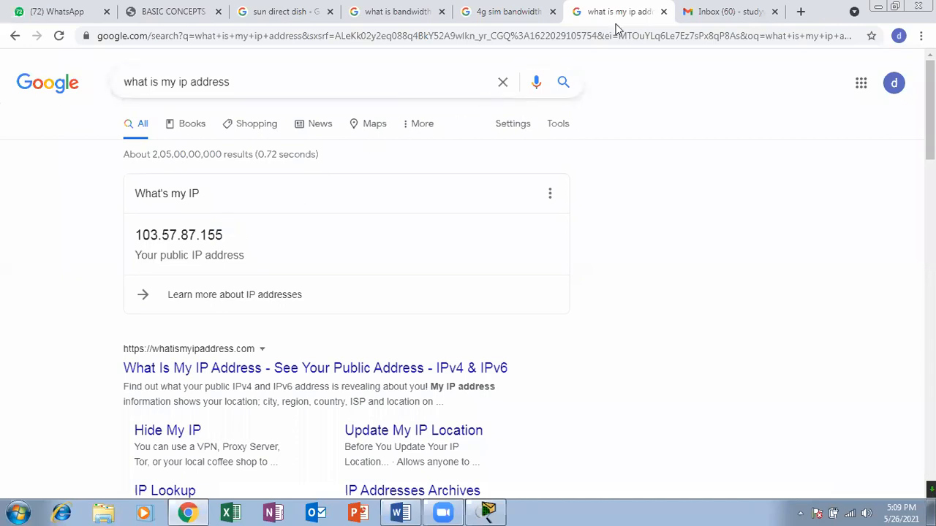
left_click(740, 5)
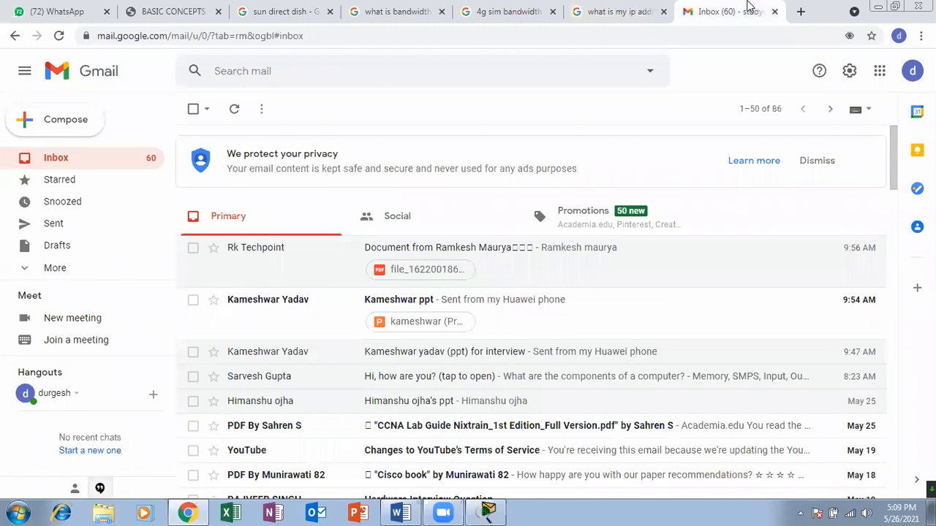
left_click(816, 162)
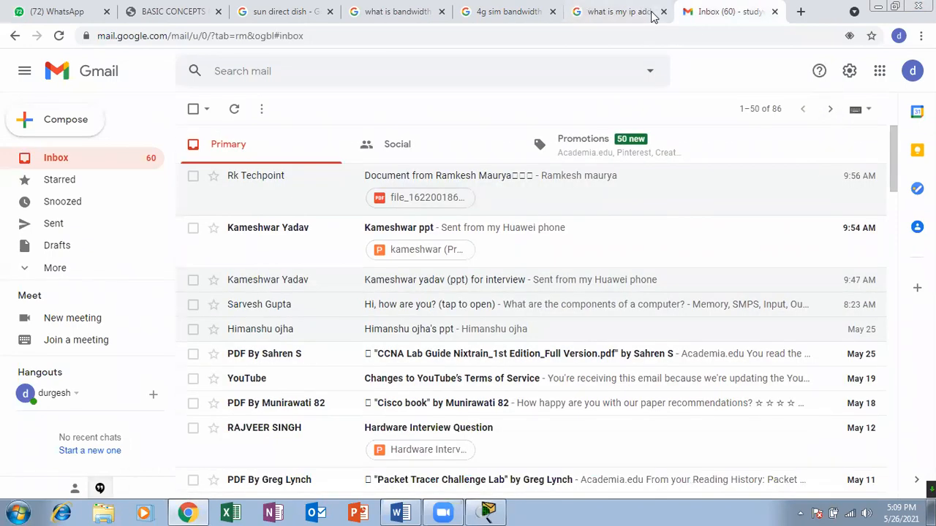
Go back to the IP address search results and highlight the public IP address and its "public IP" label.
left_click(642, 9)
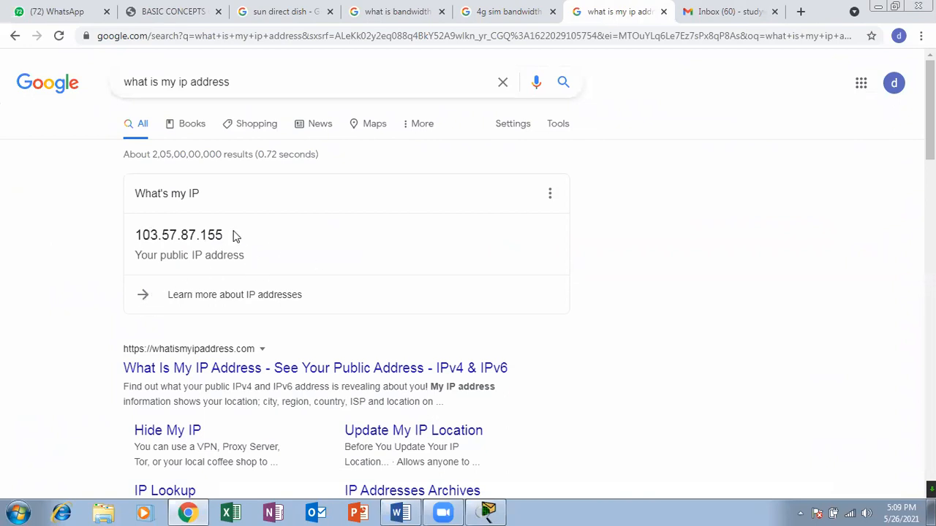
left_click_drag(222, 229, 135, 234)
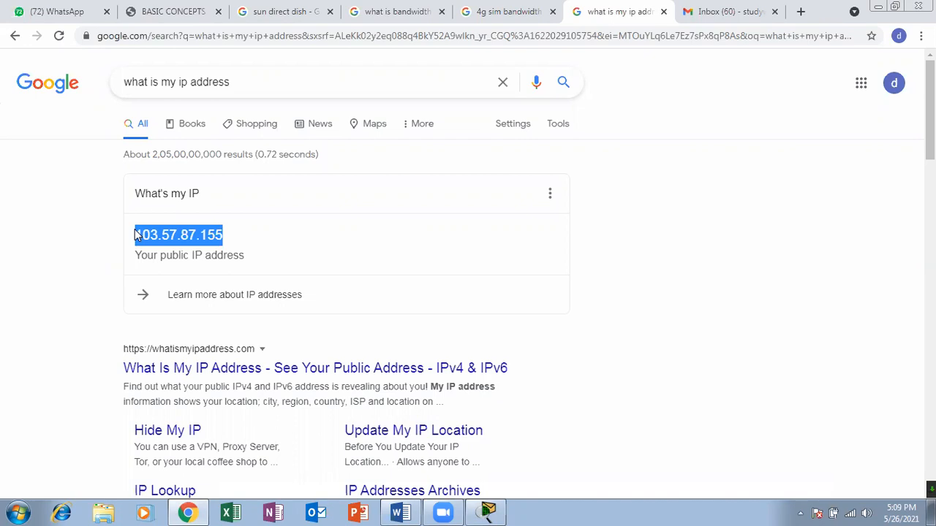
left_click(196, 252)
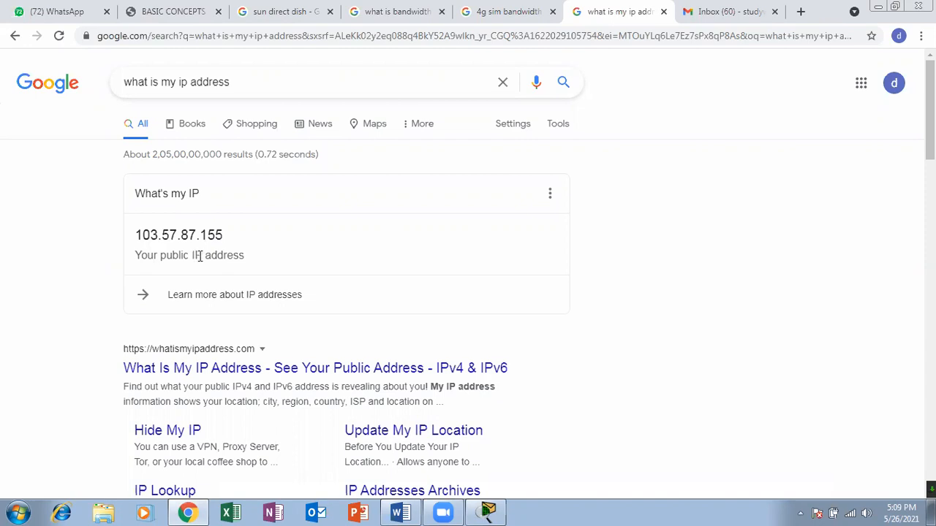
left_click_drag(199, 256, 158, 256)
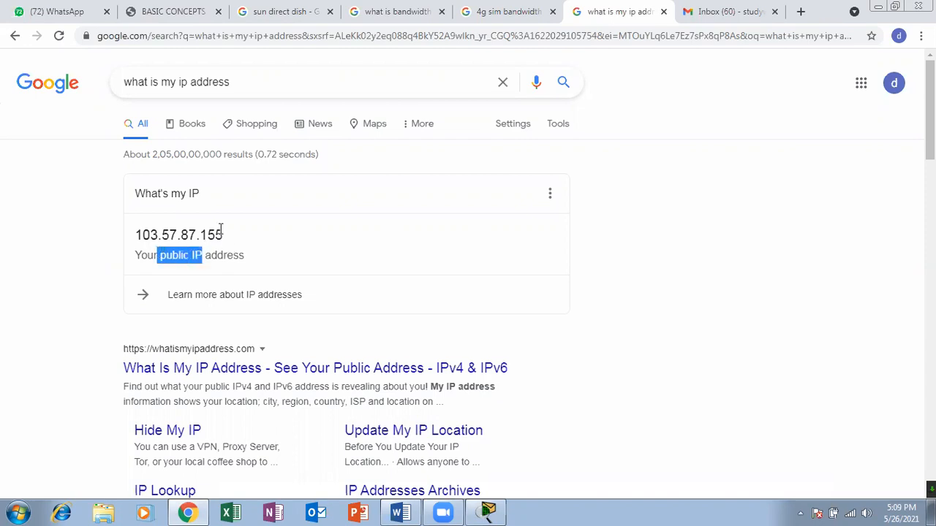
left_click_drag(221, 234, 126, 233)
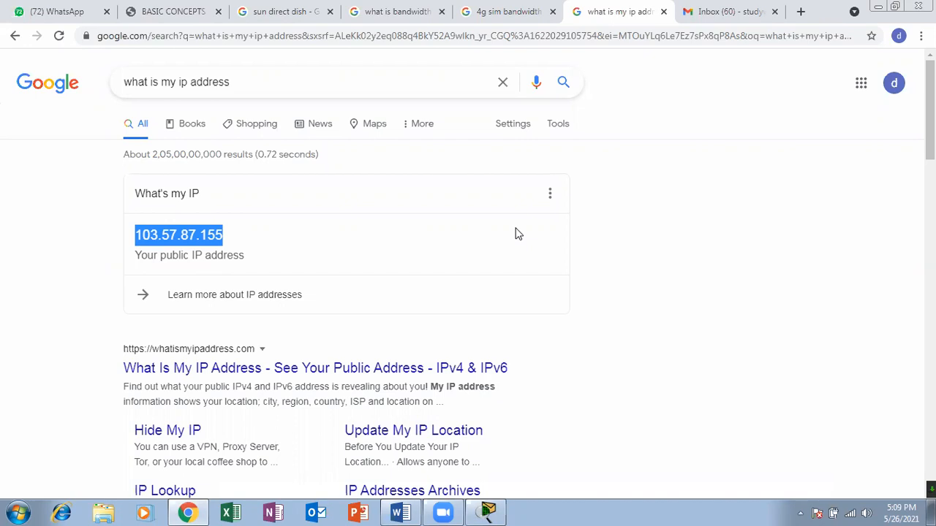
left_click(213, 194)
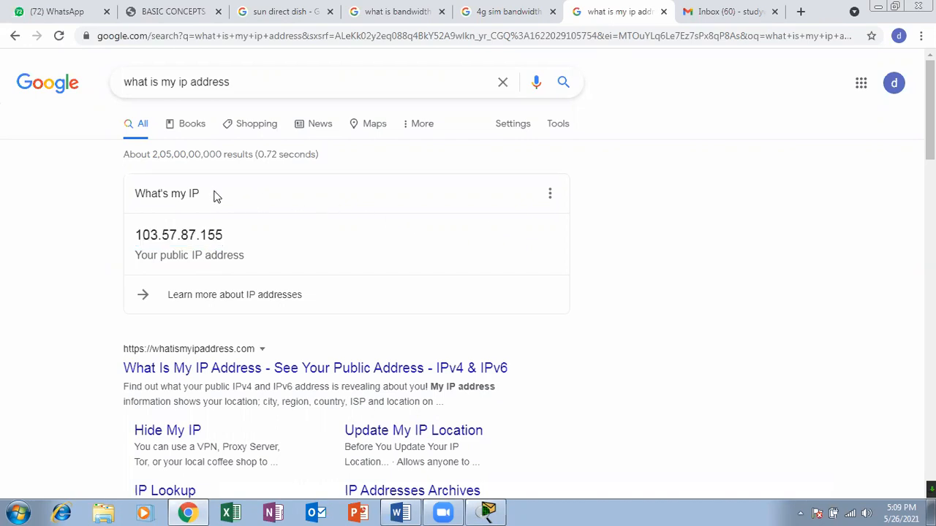
left_click_drag(223, 232, 143, 233)
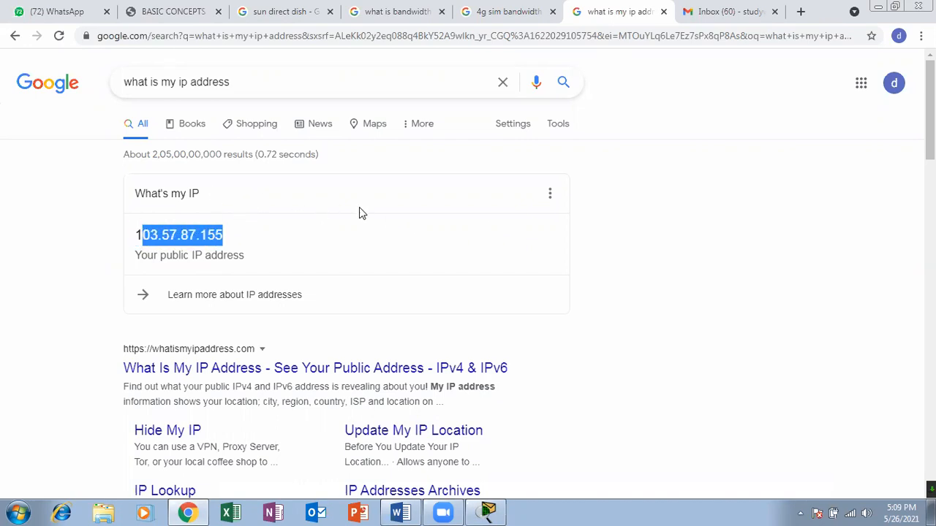
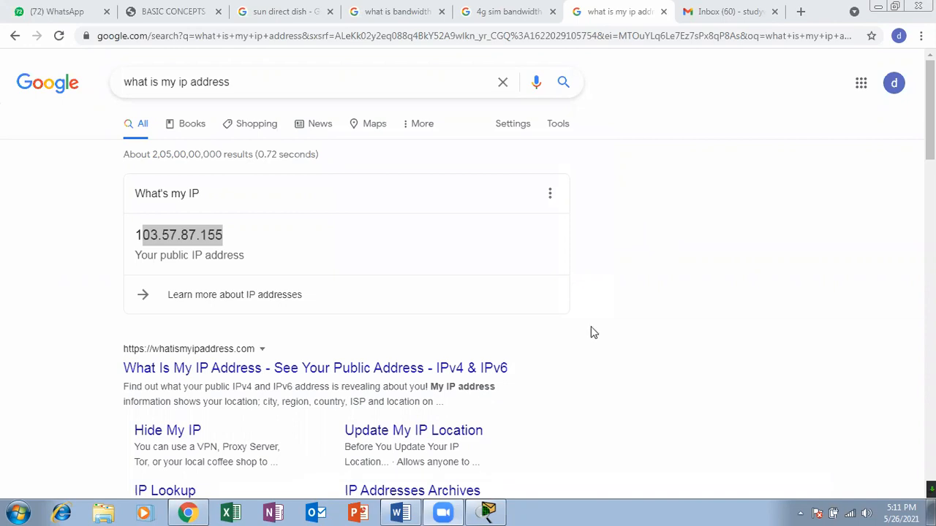
Glance at the network in Cisco Packet Tracer, then return to the Chrome search results and highlight the whole public IP address.
left_click(487, 512)
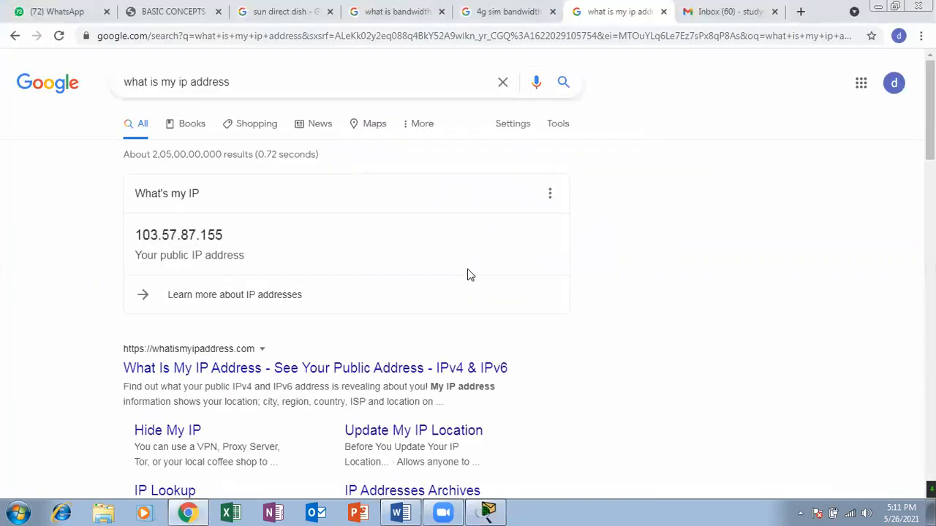
left_click(188, 512)
left_click_drag(224, 234, 133, 234)
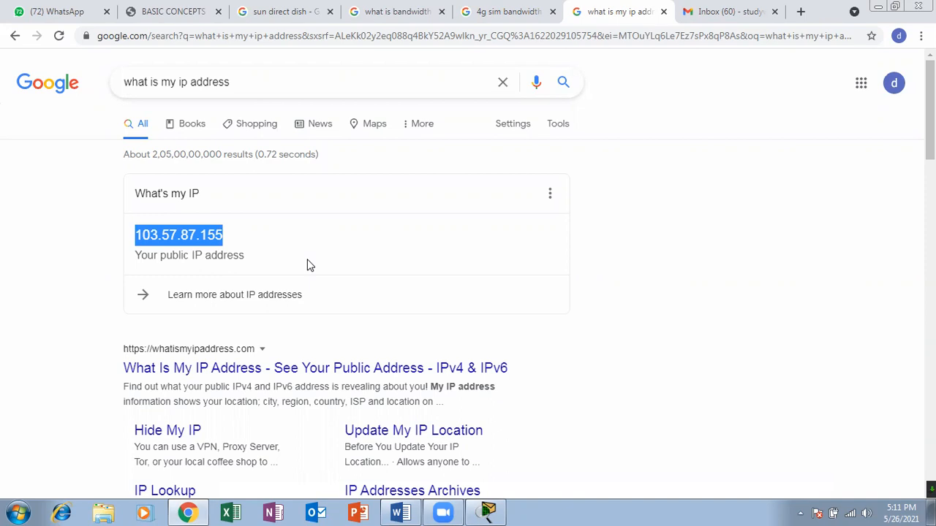
left_click(147, 81)
left_click(249, 77)
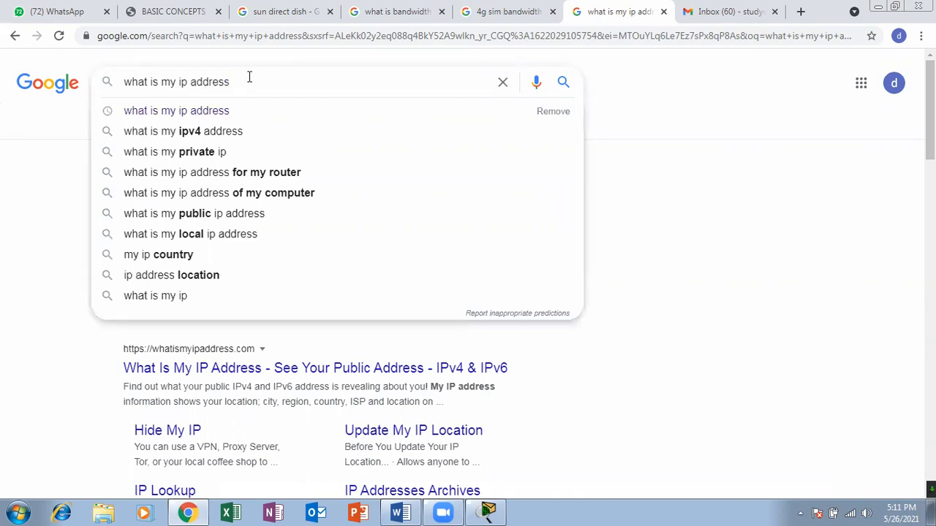
left_click(735, 174)
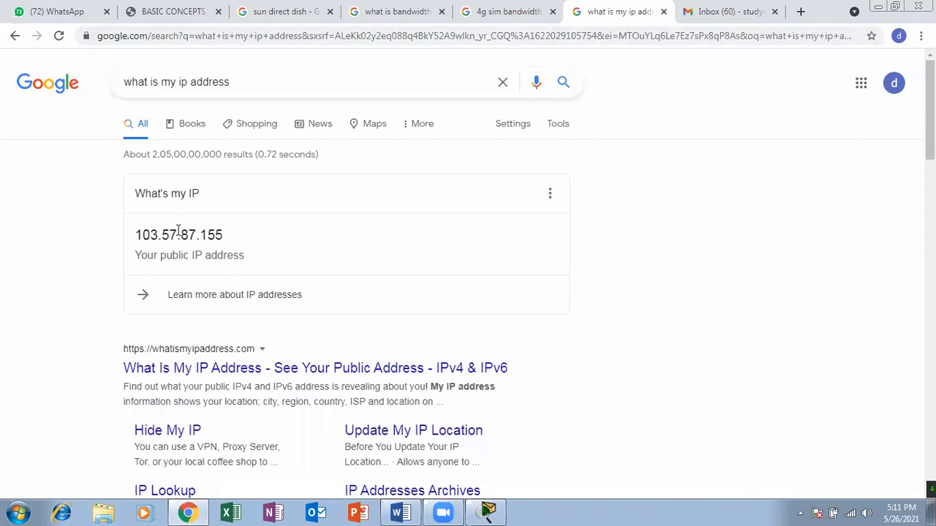
Highlight the first two octets, the full public IP address and its individual octets in the result card.
left_click_drag(177, 232, 111, 231)
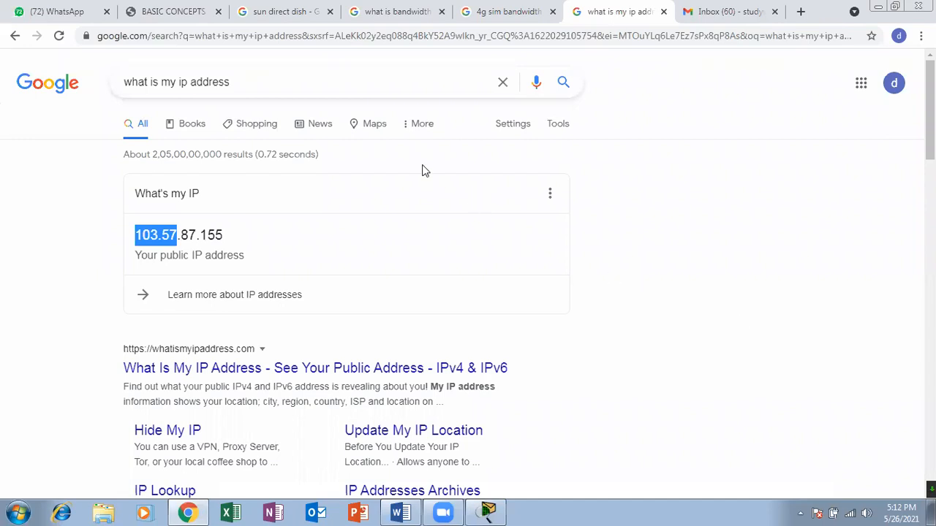
left_click(220, 234)
left_click_drag(228, 238, 134, 235)
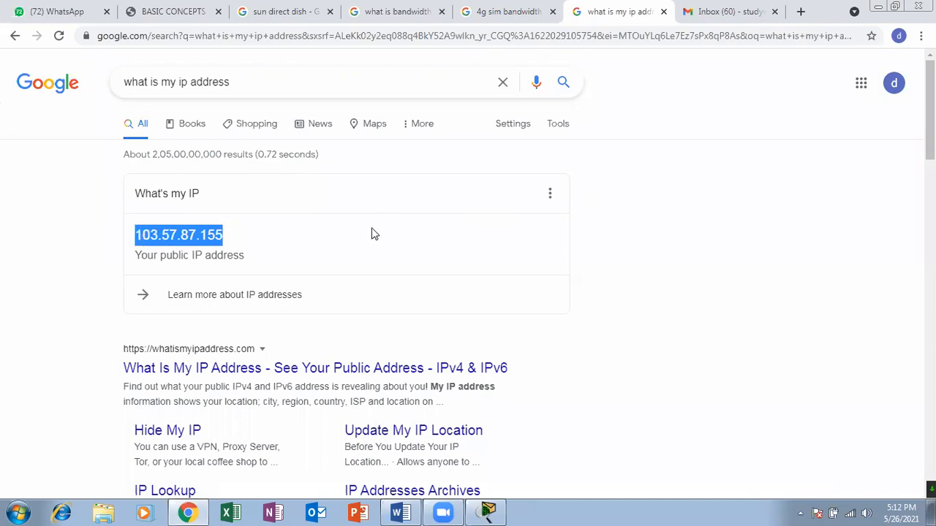
left_click(189, 228)
left_click_drag(163, 234, 177, 235)
left_click(204, 237)
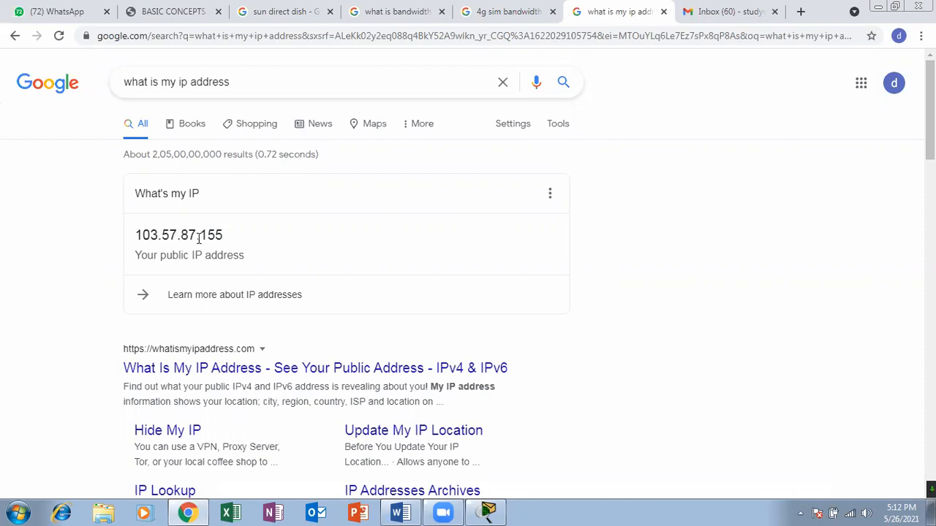
left_click_drag(208, 235, 196, 234)
left_click(248, 237)
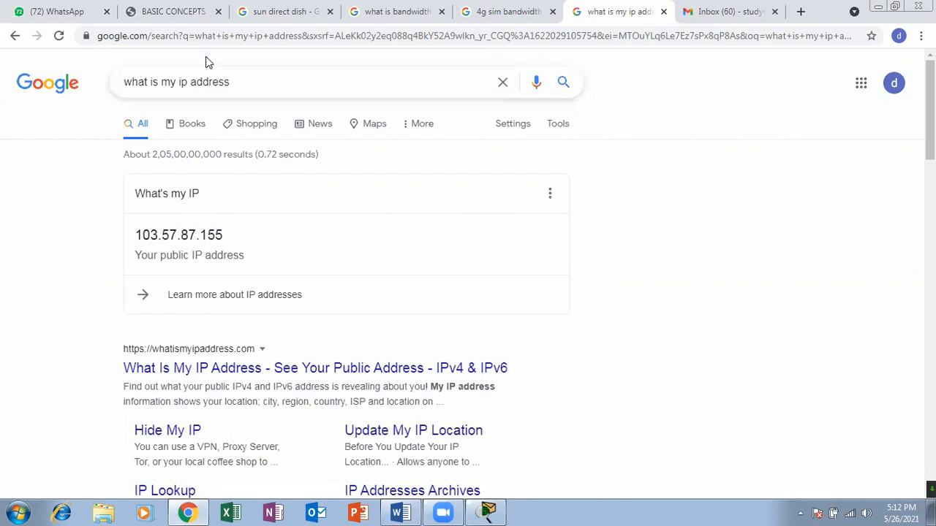
Change the Google search to "what is my ipv6 address" and show the image results.
left_click(242, 76)
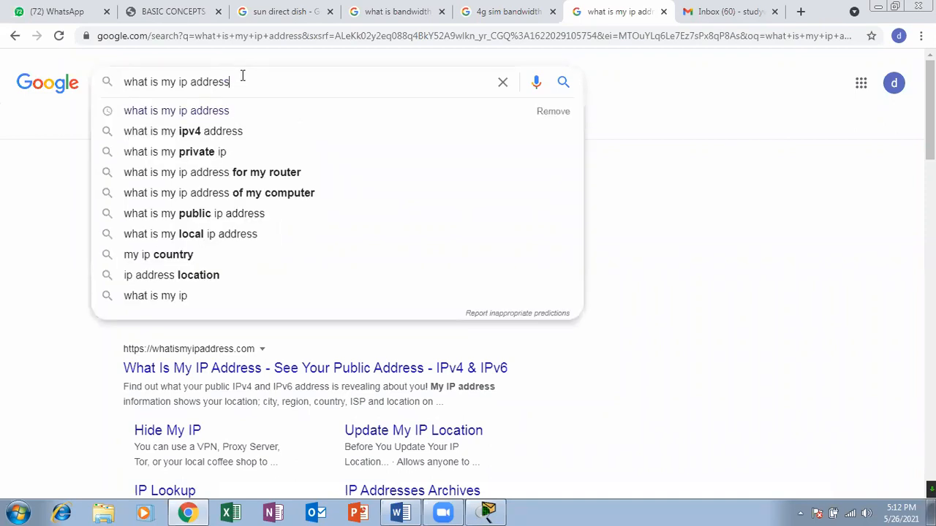
key("BackSpace")
key("BackSpace")
key("BackSpace")
key("BackSpace")
key("BackSpace")
key("BackSpace")
key("BackSpace")
key("BackSpace")
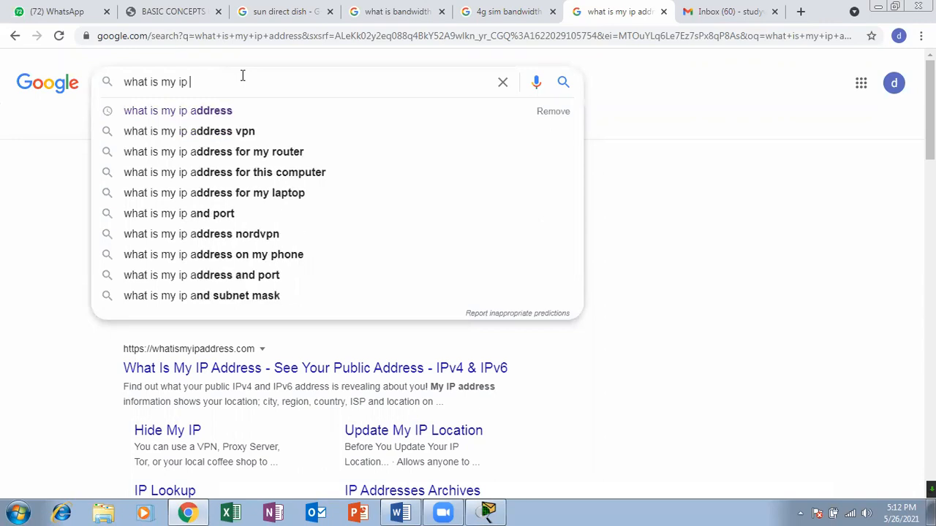
type("v6")
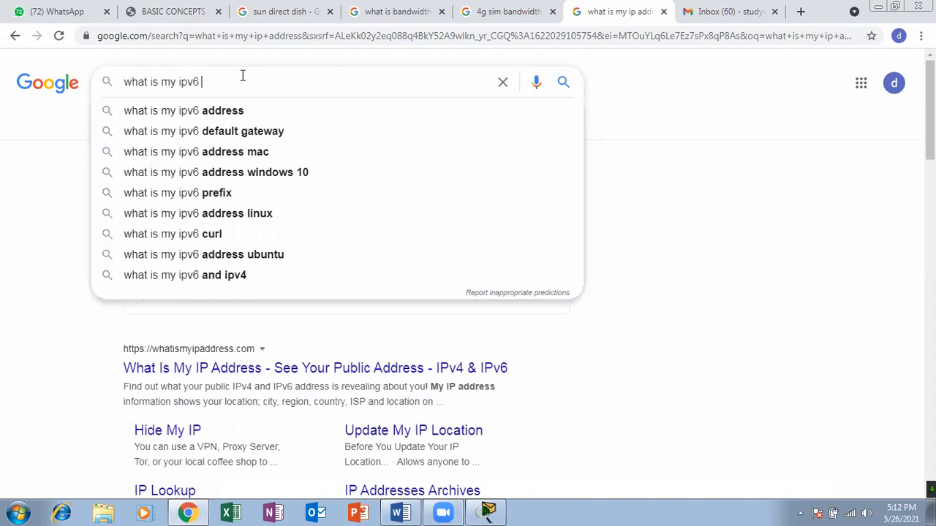
key("Down")
key("Return")
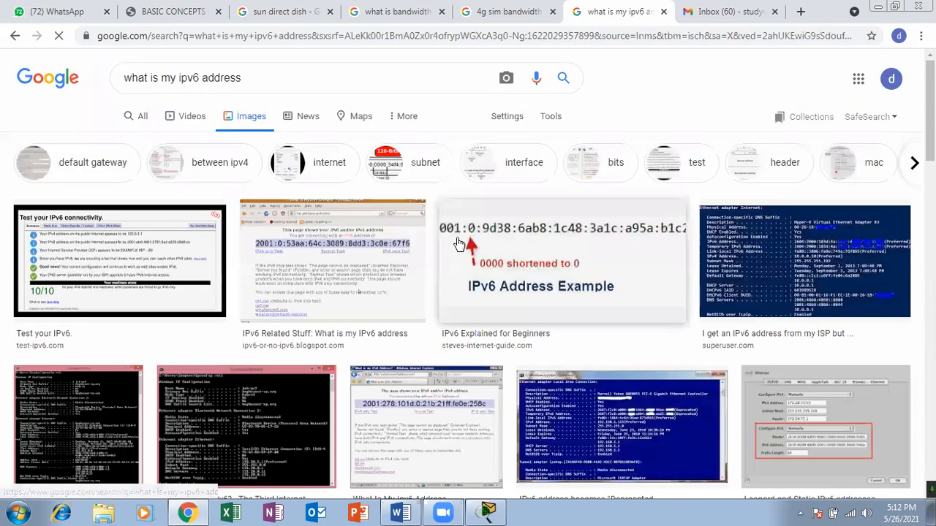
Preview the IPv6 address example, the "IPv6 Related Stuff" image and the "Google IP Address Lookup" image to examine the IPv6 format.
left_click(501, 243)
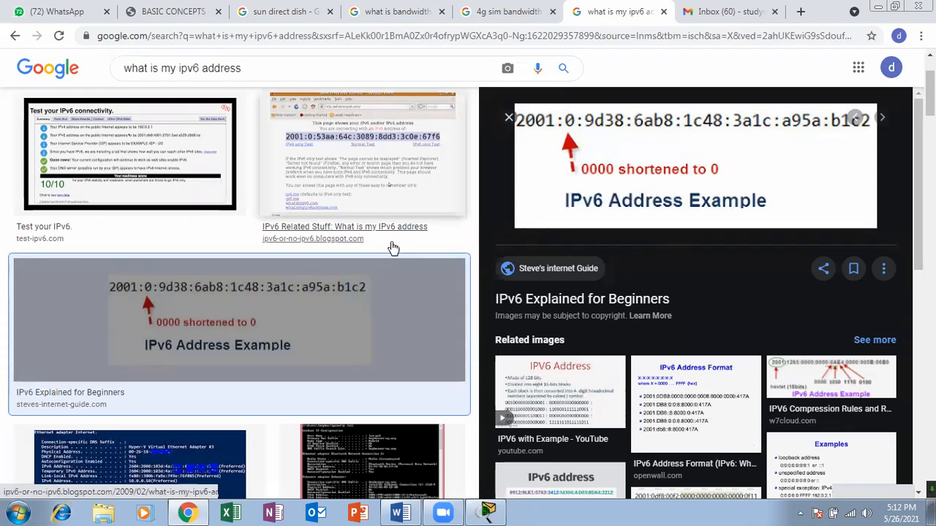
left_click(397, 183)
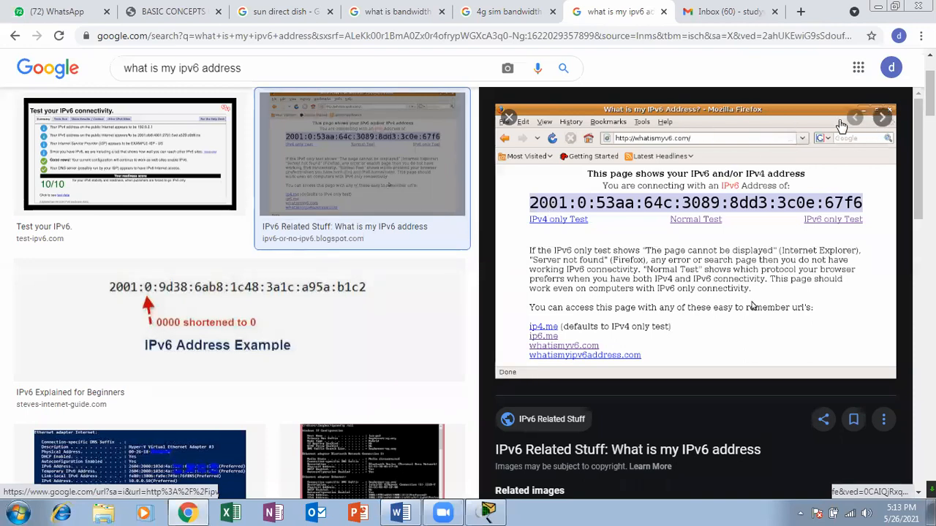
left_click(509, 116)
scroll(359, 186, "down", 3)
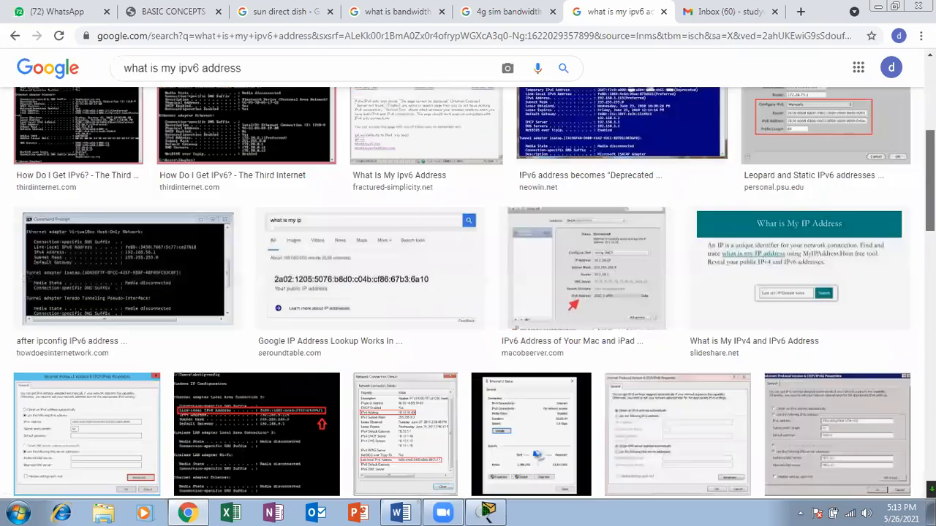
scroll(358, 138, "up", 3)
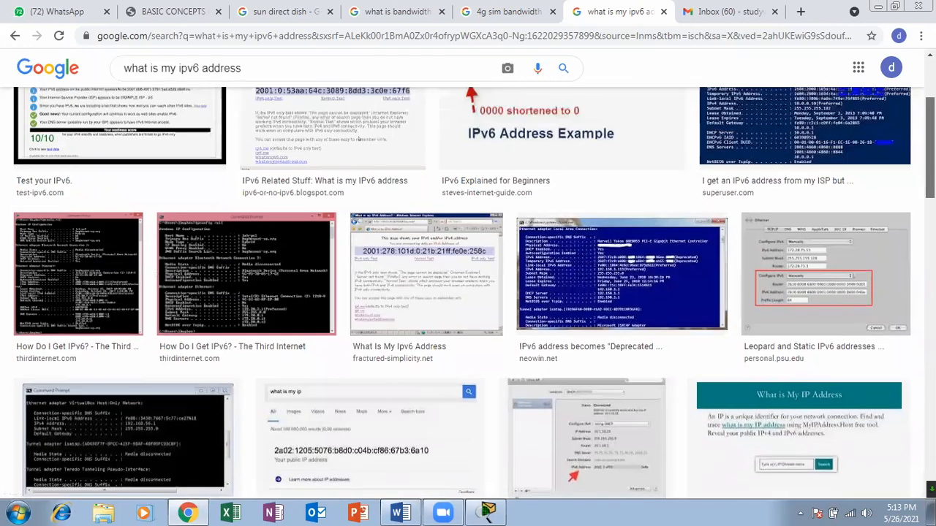
scroll(407, 211, "down", 3)
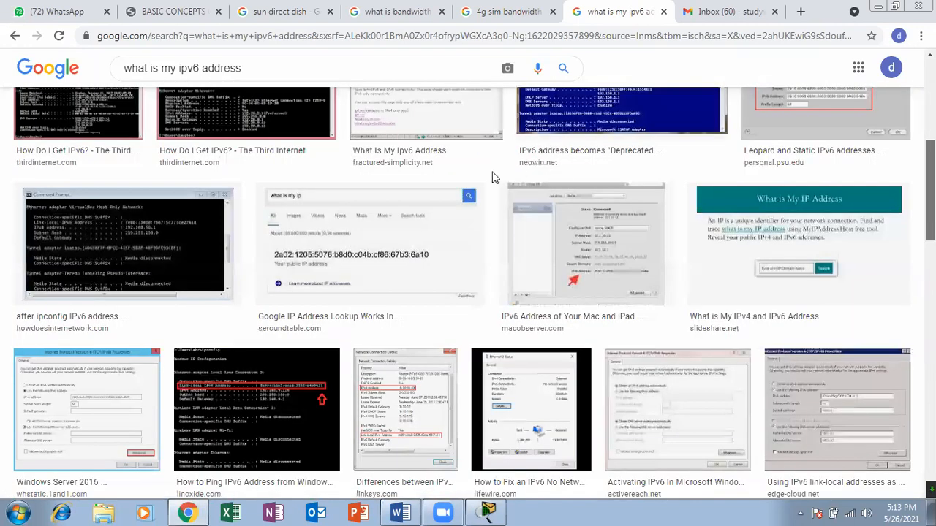
left_click(408, 210)
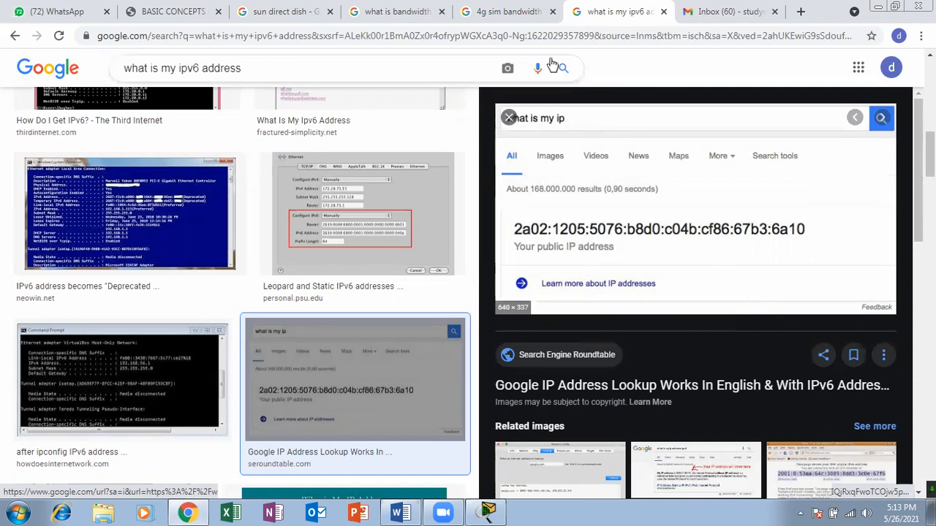
Close the "4g sim bandwidth" tab and search Google for "what is my ip address" in a new tab.
left_click(486, 14)
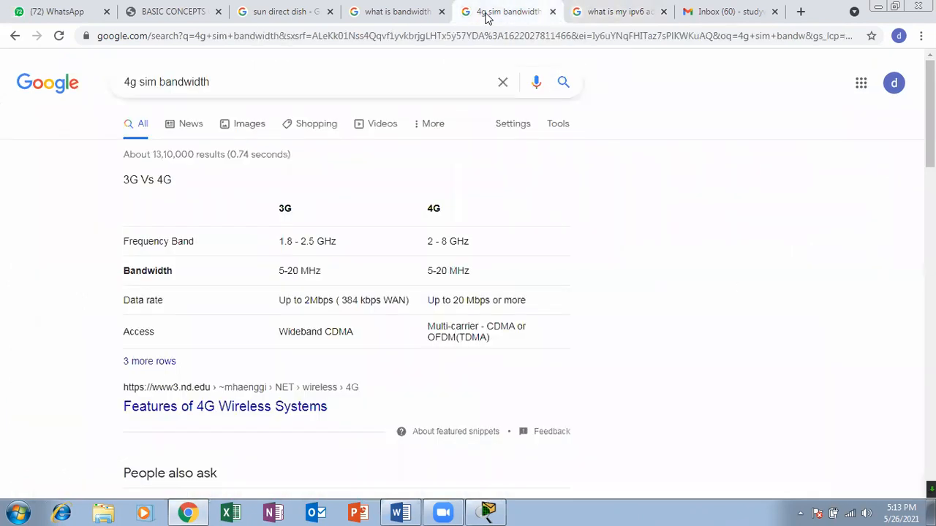
left_click(552, 12)
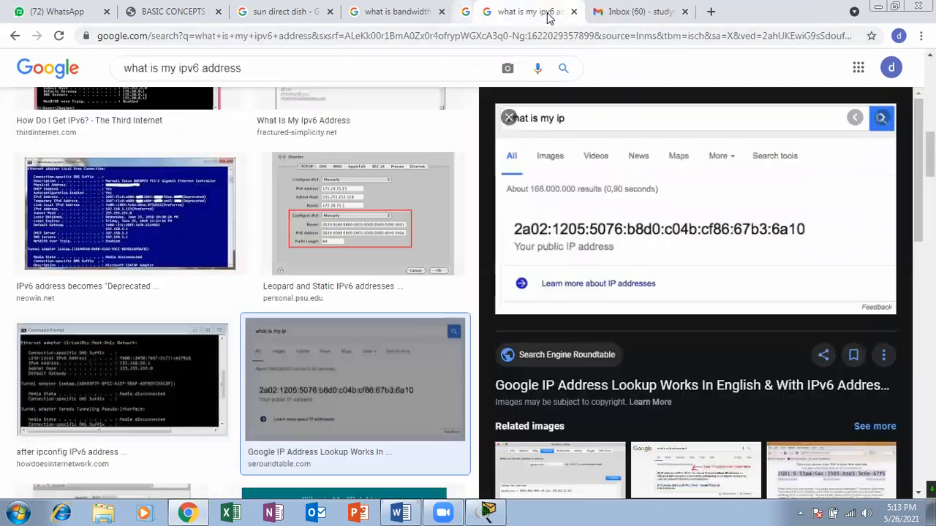
left_click(689, 11)
type("google.com")
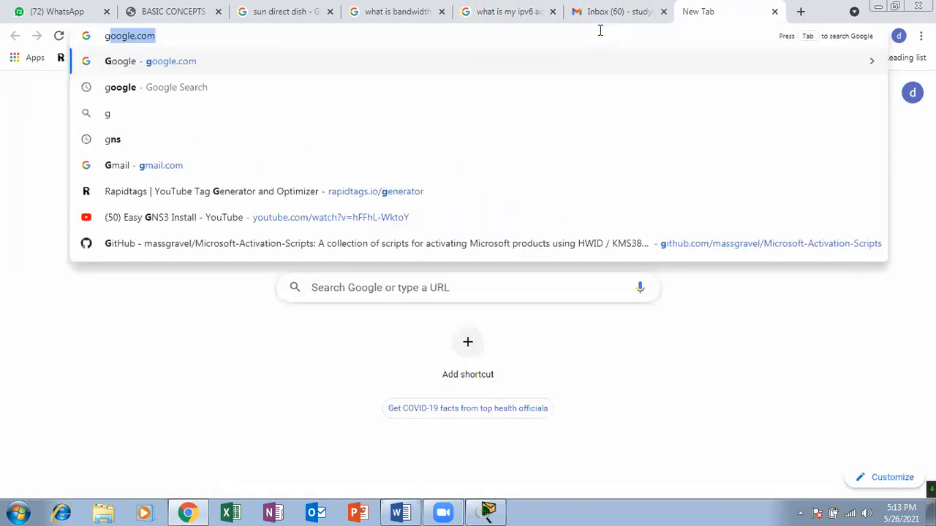
key("Return")
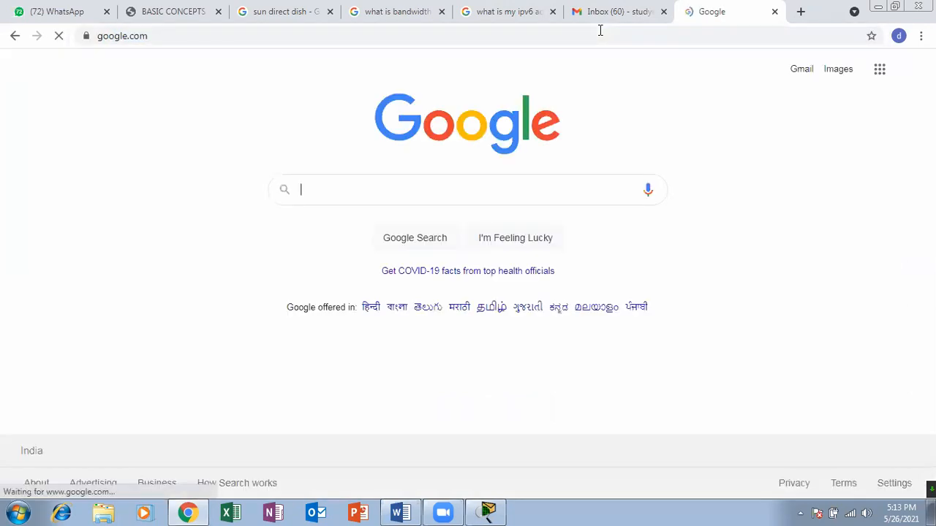
type("what")
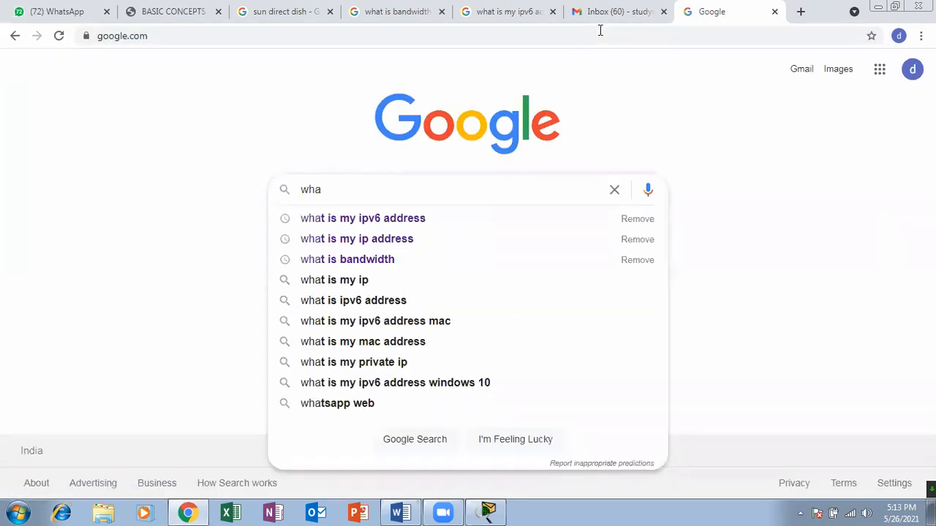
key("Down")
key("Down")
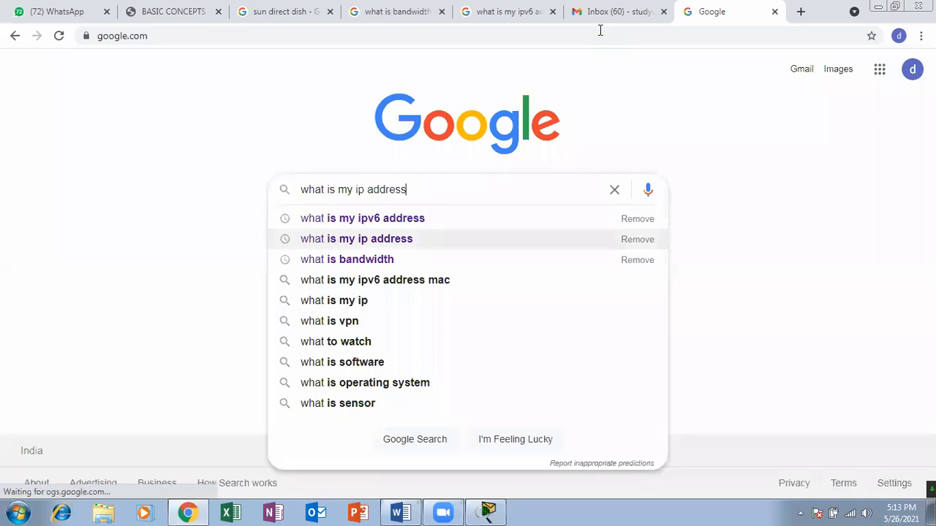
key("Return")
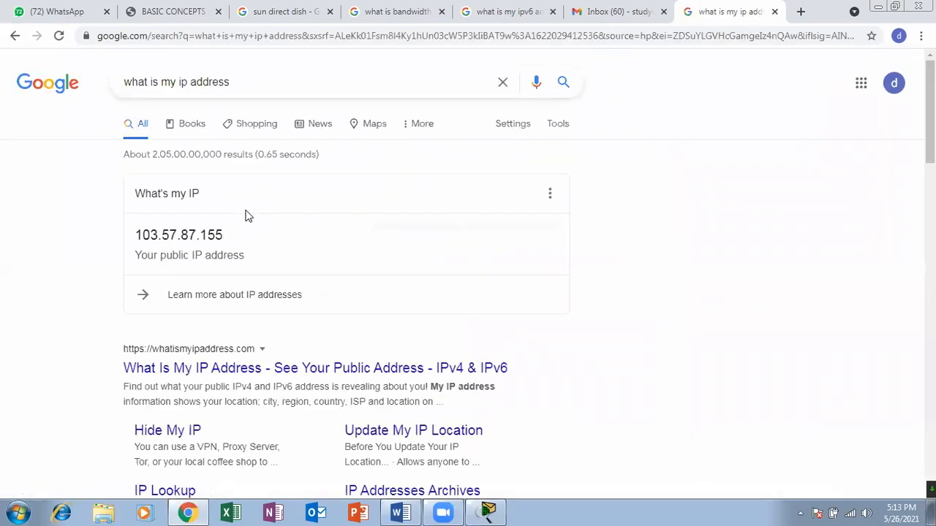
Compare the highlighted public IPv4 address with the IPv6 example image, and return to the Cisco Packet Tracer network.
left_click_drag(157, 235, 224, 236)
left_click(512, 11)
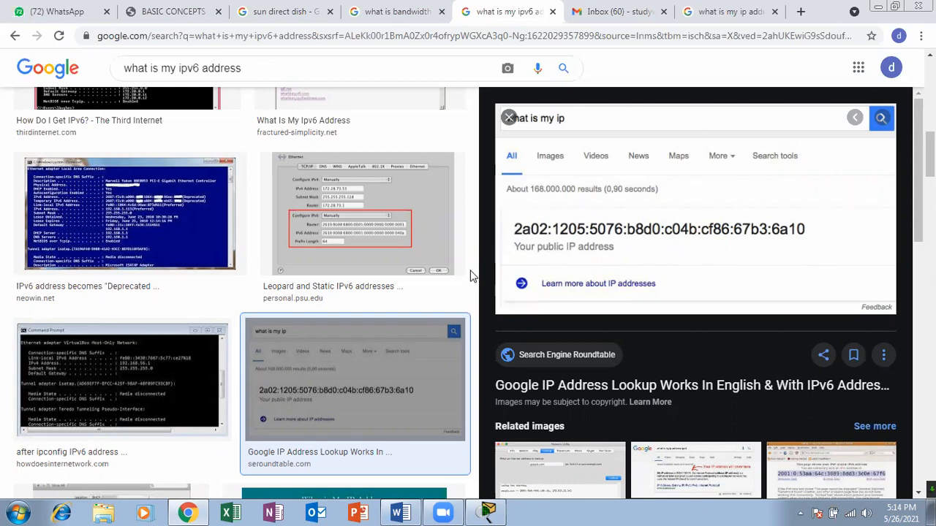
left_click(716, 9)
left_click(622, 7)
left_click(508, 10)
left_click(409, 9)
left_click(497, 12)
left_click(709, 9)
left_click_drag(223, 234, 119, 234)
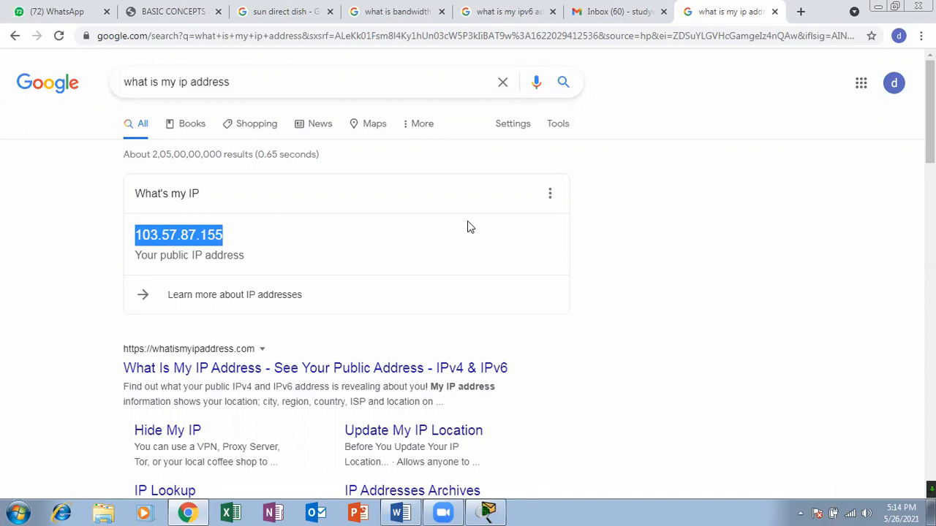
key("alt+Tab")
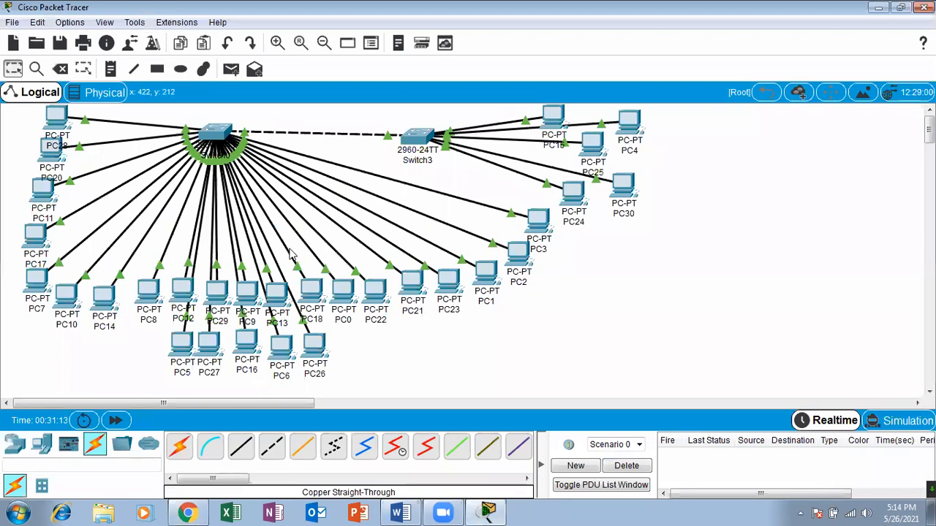
left_click(231, 68)
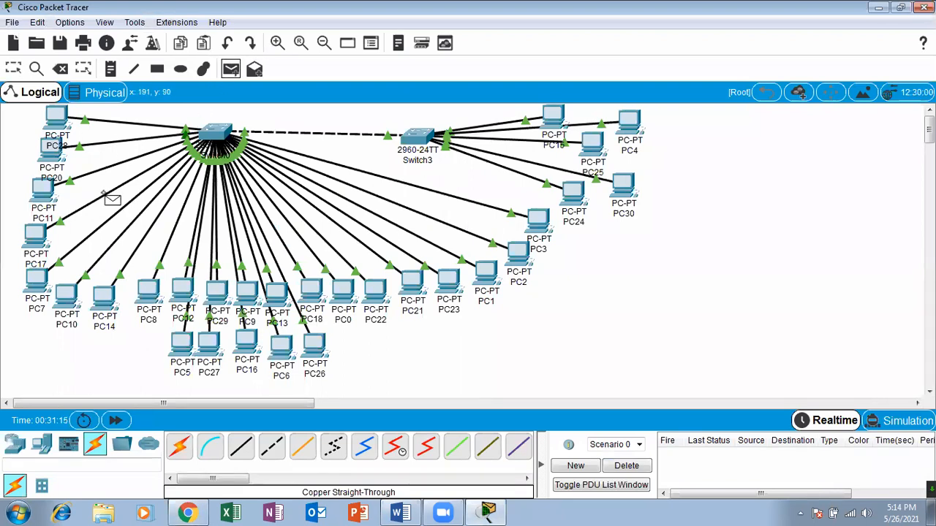
left_click(65, 296)
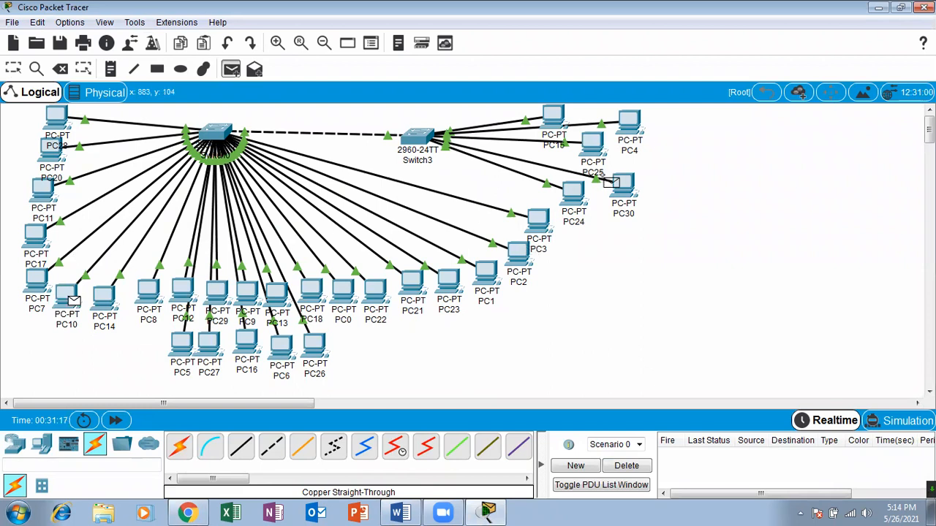
left_click(573, 196)
left_click(519, 272)
left_click(12, 65)
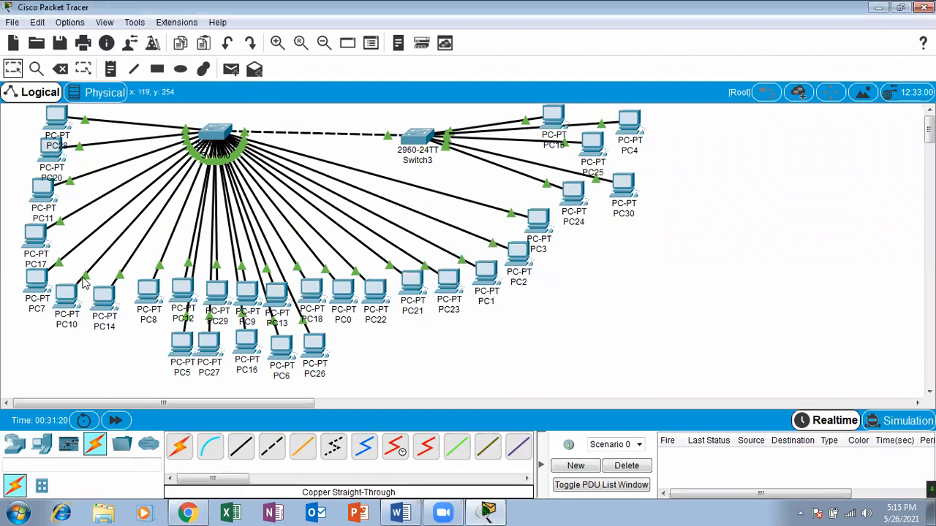
Open PC28's IP Configuration from its desktop for a brief look and close the device window.
mouse_move(44, 302)
left_click(56, 118)
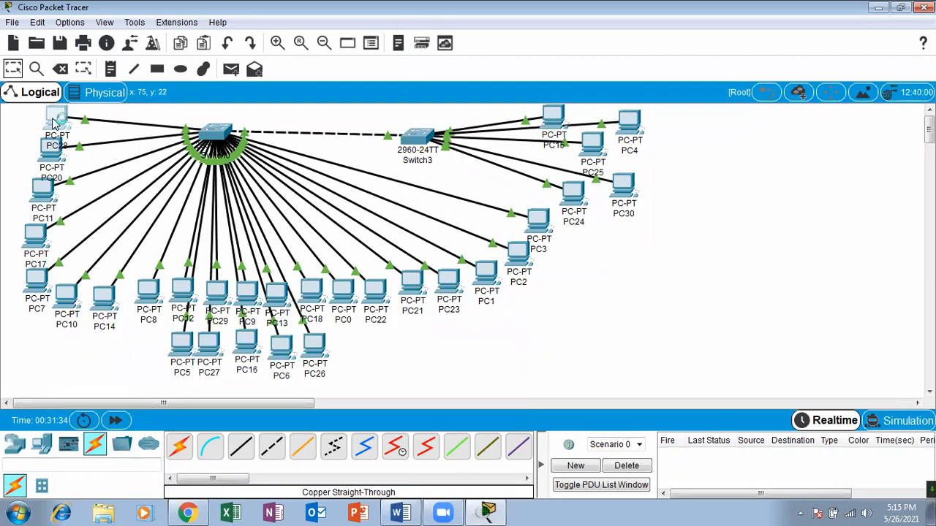
left_click(389, 93)
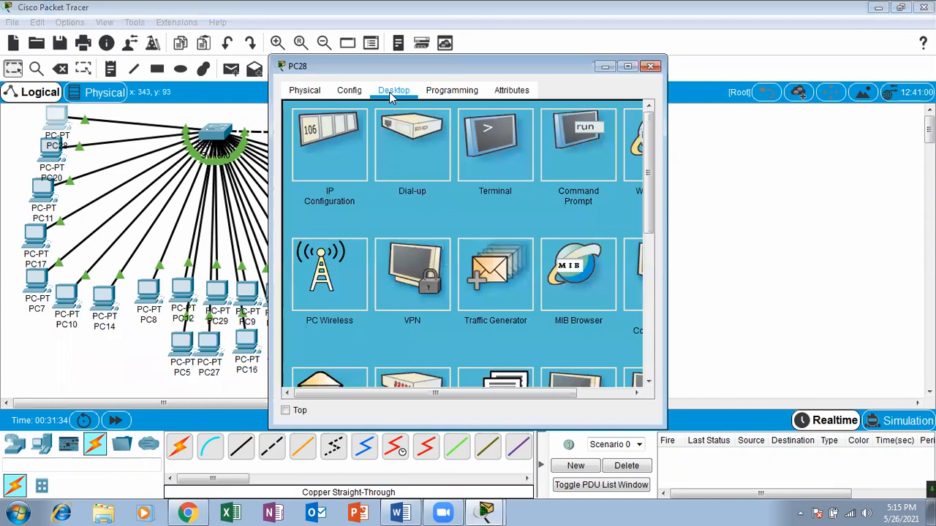
left_click(325, 136)
left_click(625, 114)
left_click(650, 65)
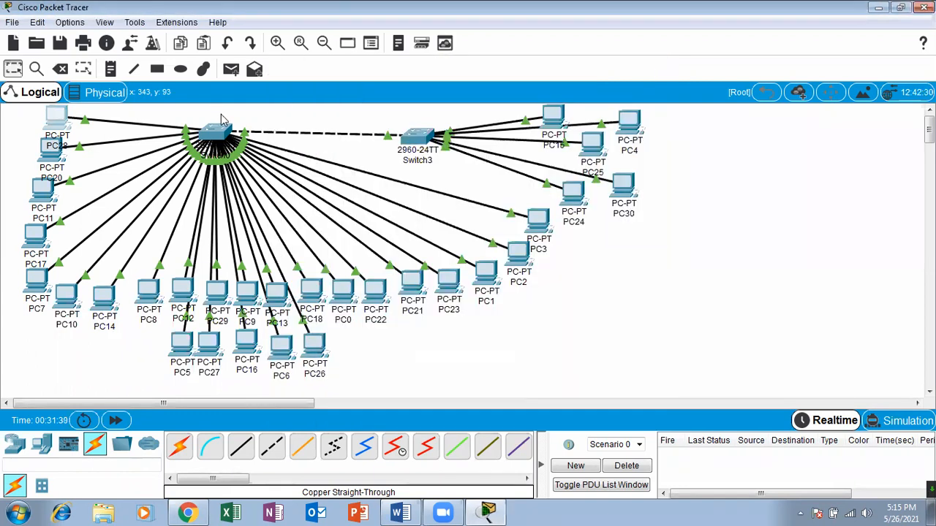
Reopen PC28 in a maximized window and examine its physical device view down to the network port.
left_click(53, 125)
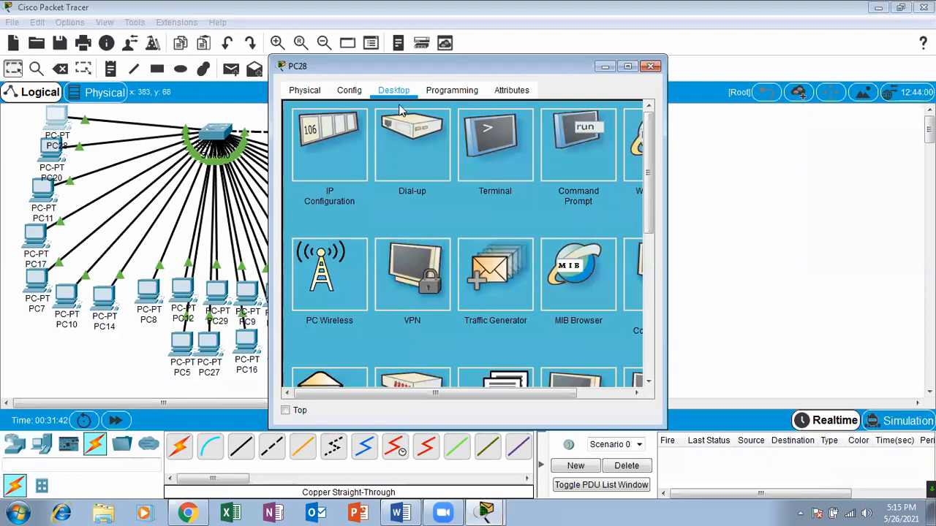
left_click(301, 91)
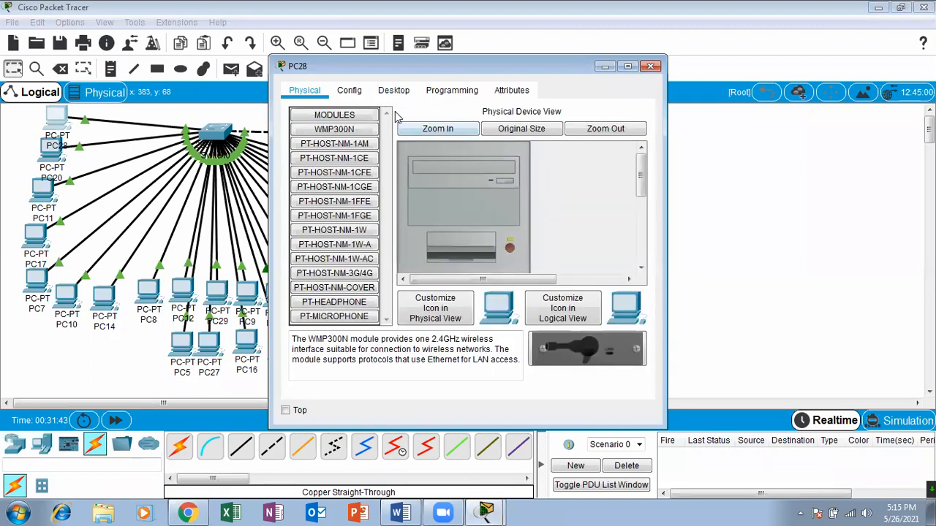
left_click(627, 66)
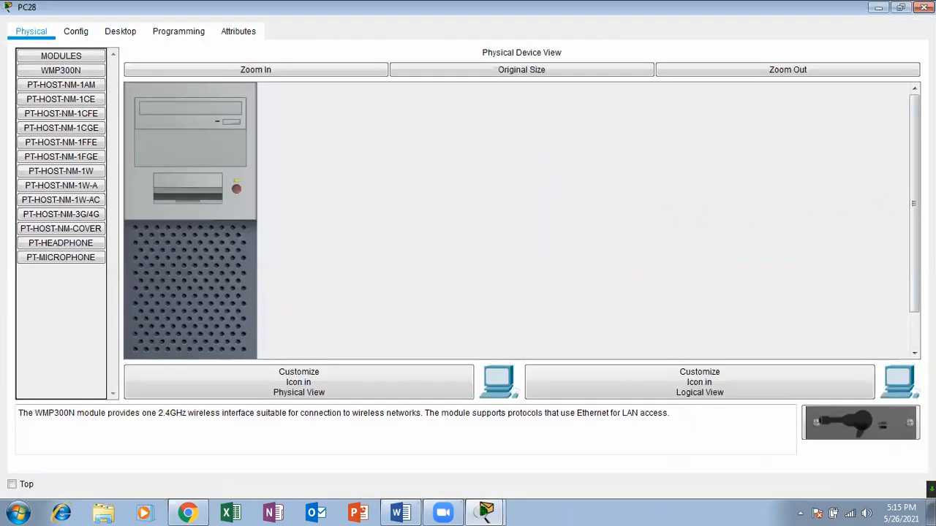
left_click_drag(913, 130, 914, 165)
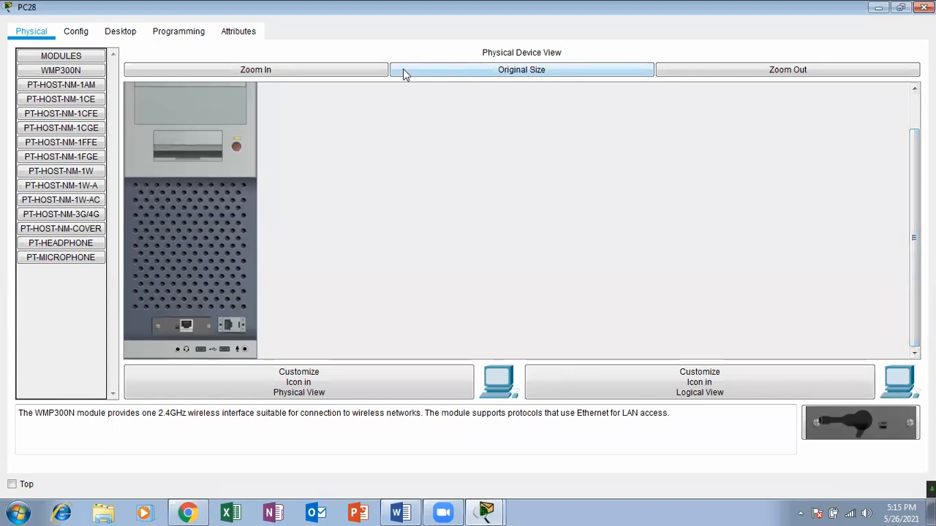
Examine the static IP Address and Subnet Mask fields in PC28's IP Configuration, and close the device window.
left_click(123, 35)
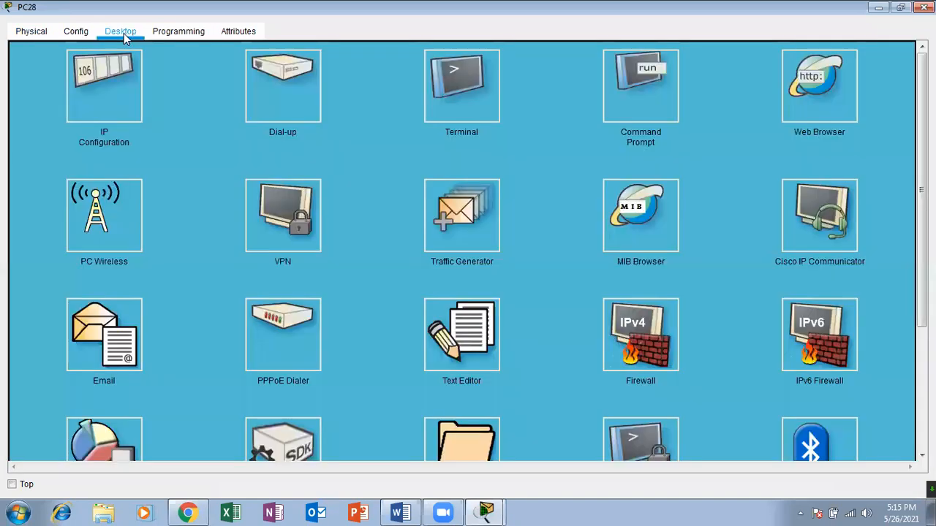
left_click(104, 84)
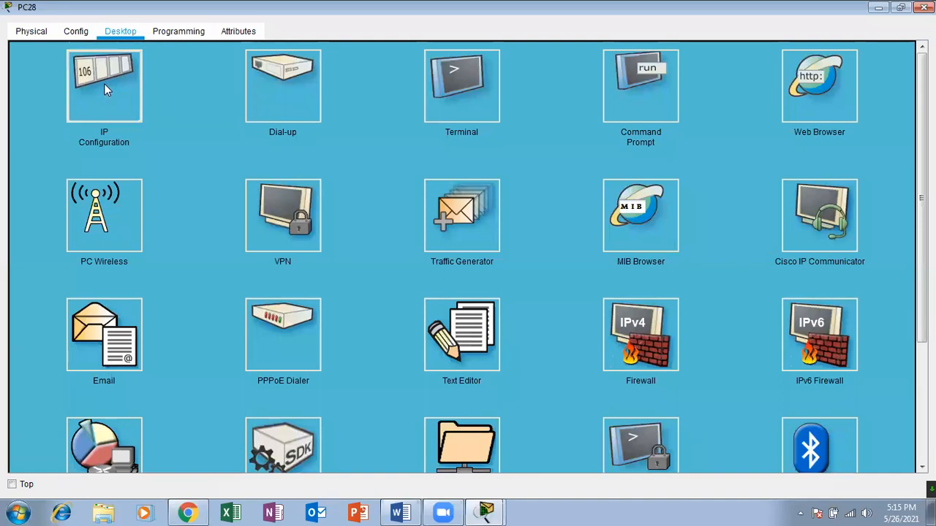
left_click(350, 132)
left_click(349, 151)
left_click(347, 133)
left_click(346, 147)
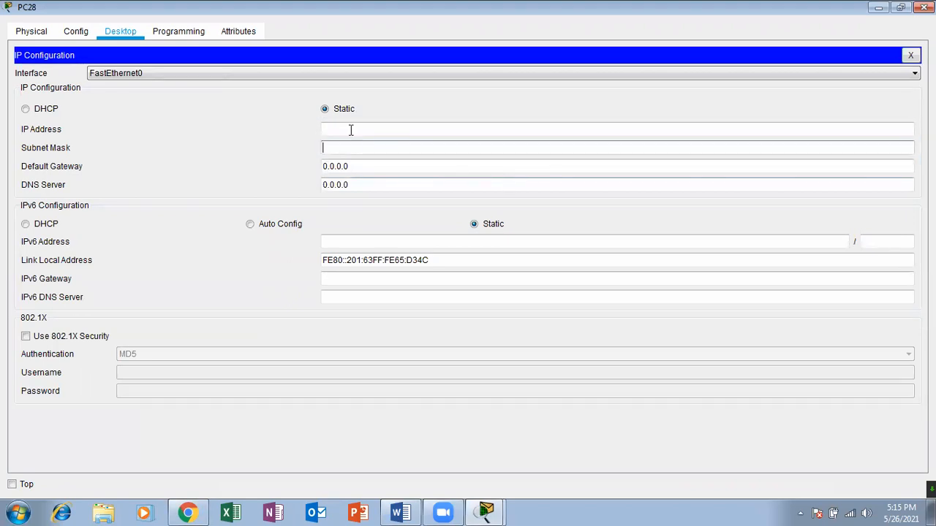
left_click(327, 130)
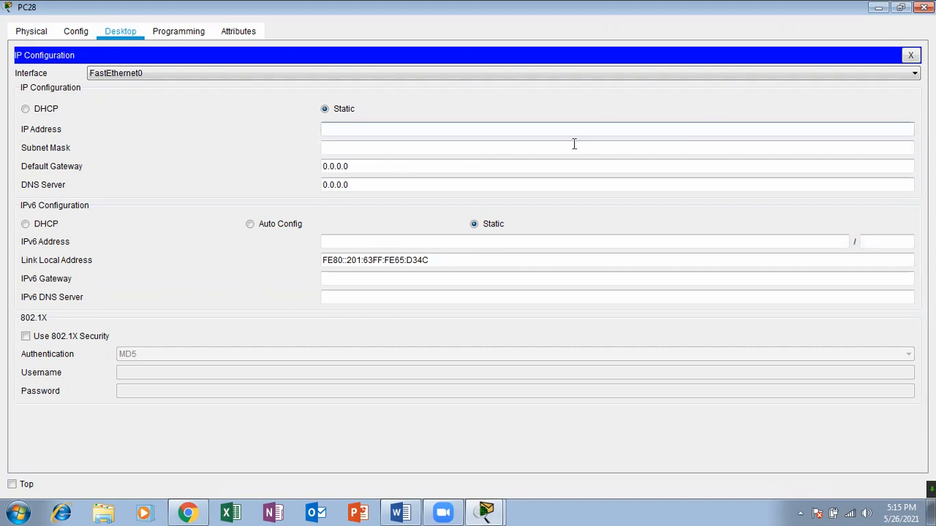
left_click(403, 147)
left_click(416, 130)
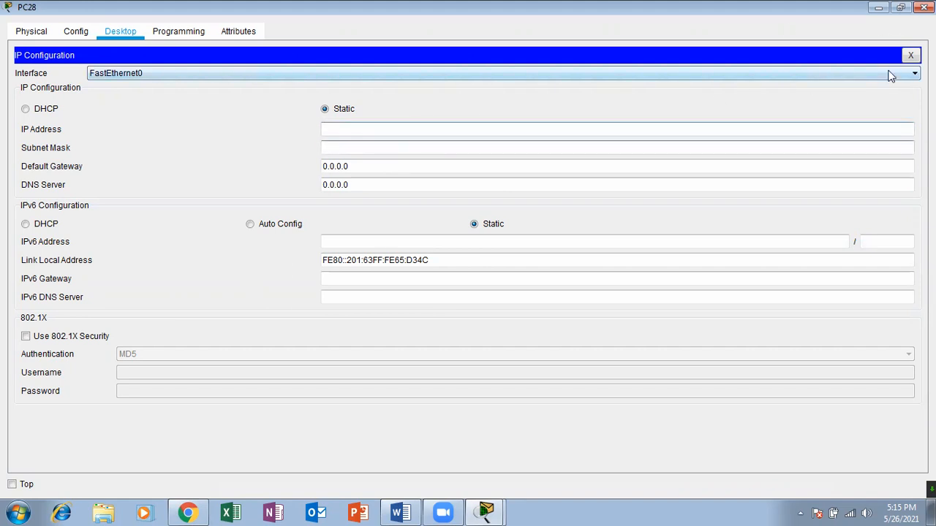
left_click(924, 7)
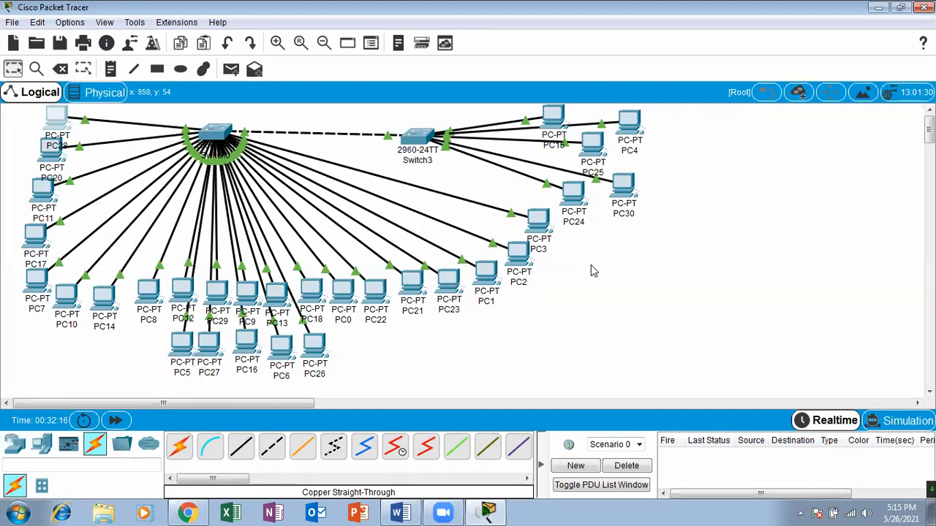
Add a Server-PT beside PC4 and PC30 and connect it to Switch3 with a Copper Straight-Through cable.
left_click(42, 446)
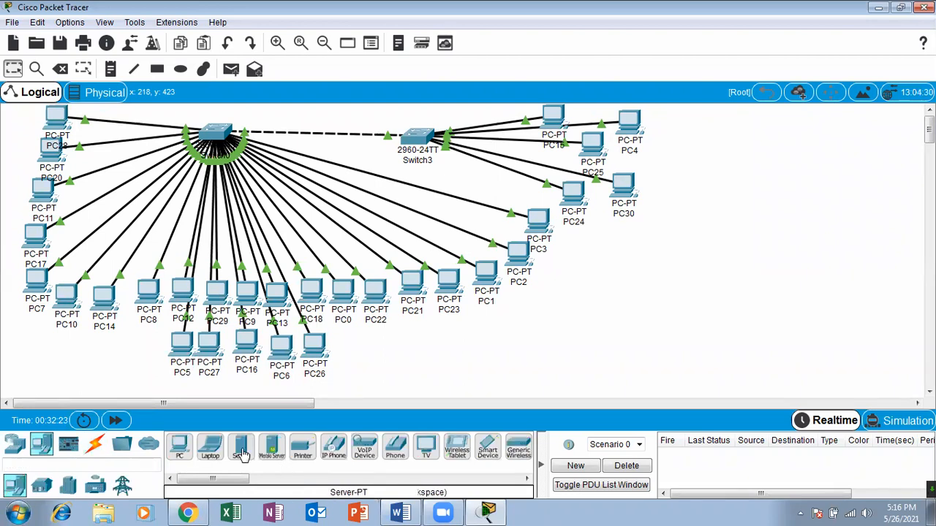
left_click_drag(242, 454, 666, 198)
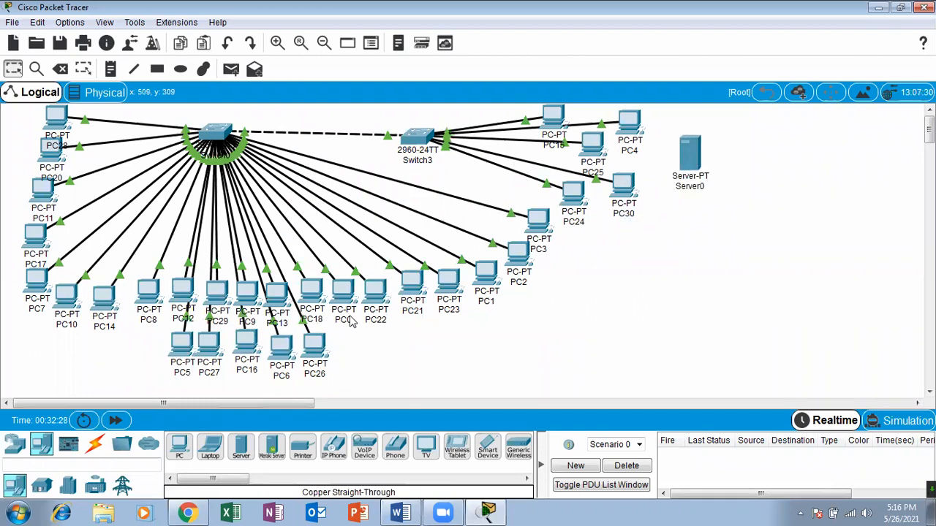
left_click(98, 445)
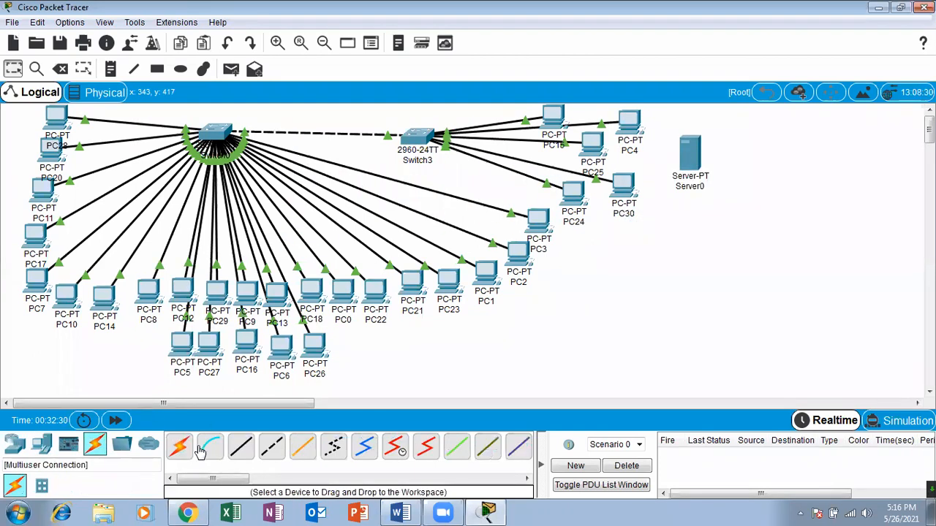
left_click(241, 447)
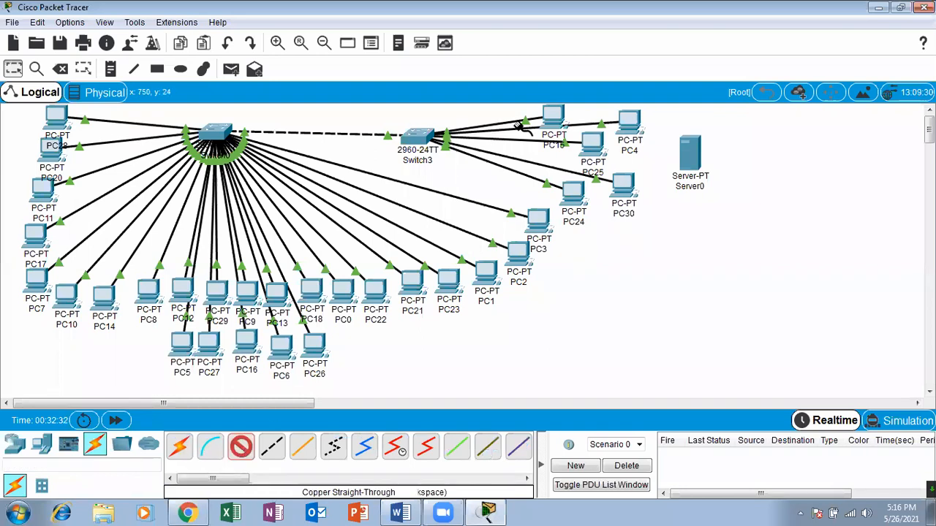
left_click(424, 136)
left_click(474, 159)
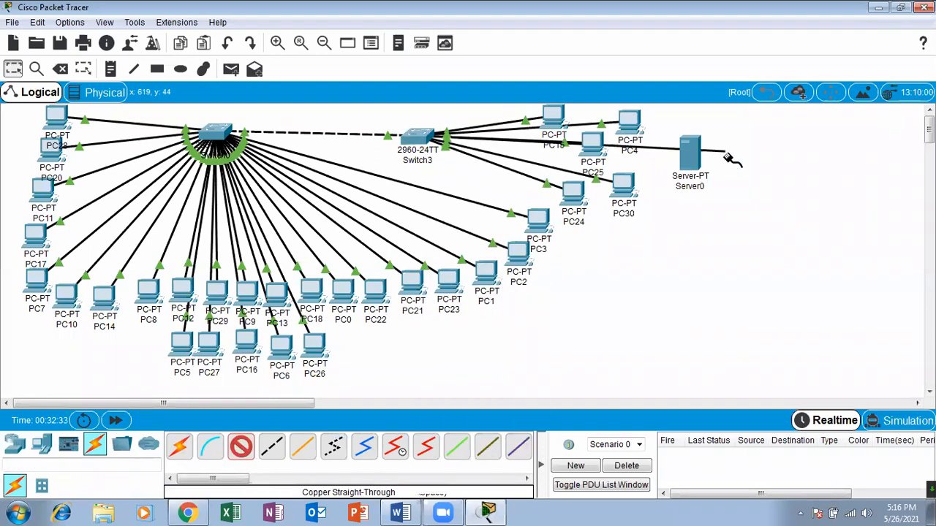
left_click(691, 155)
left_click(741, 163)
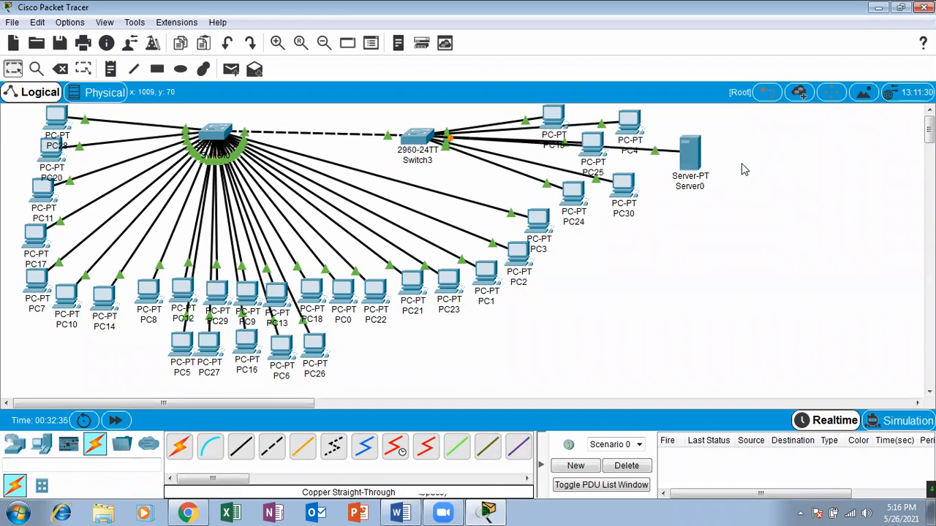
left_click_drag(687, 162, 689, 186)
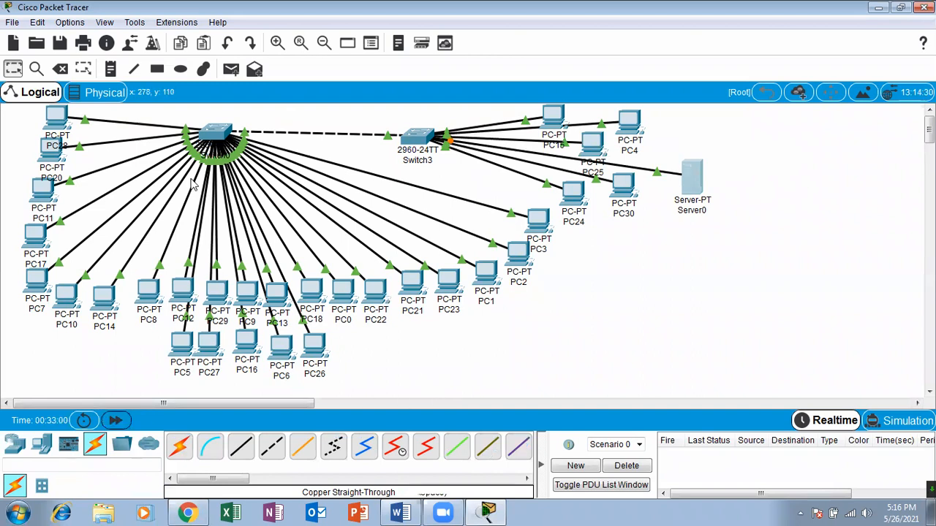
Fast-forward the network time and give PC28 the static IP address 10.0.0.1 with subnet mask 255.0.0.0.
left_click(117, 422)
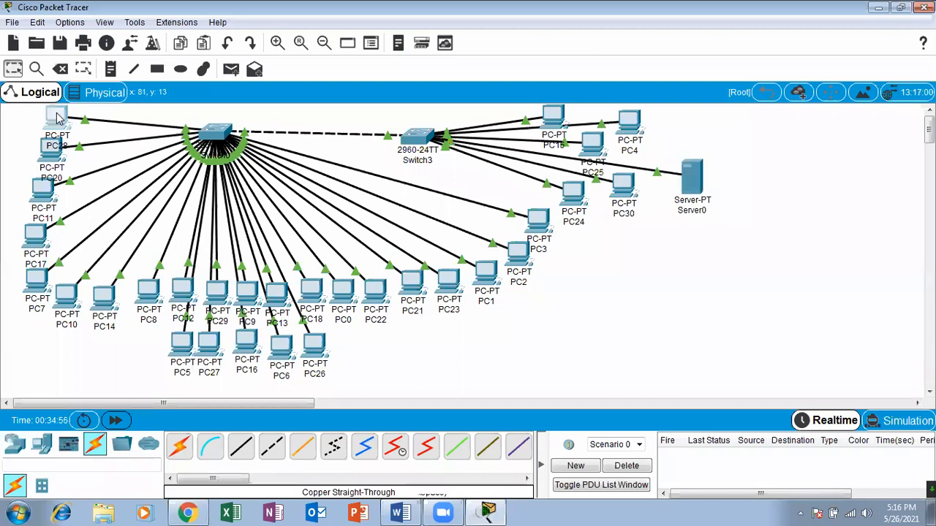
left_click(57, 117)
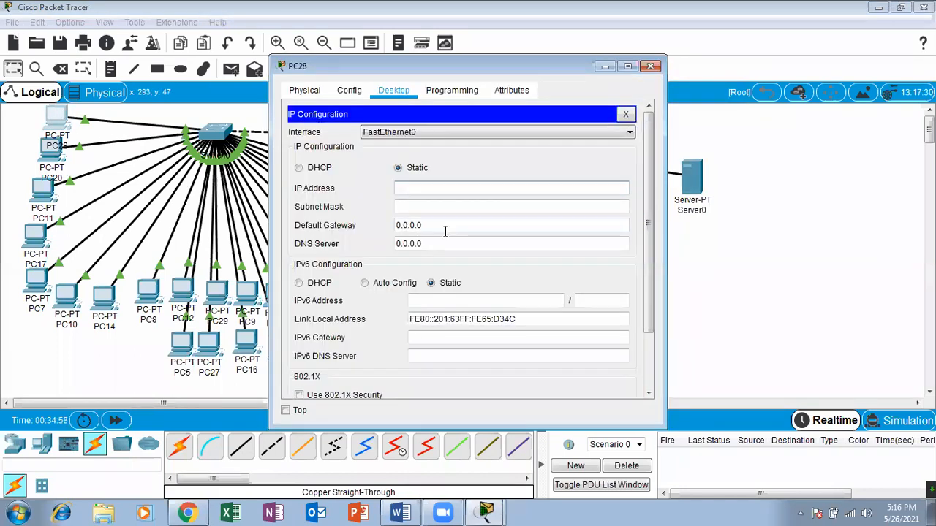
type("10.0.0.1")
left_click(431, 207)
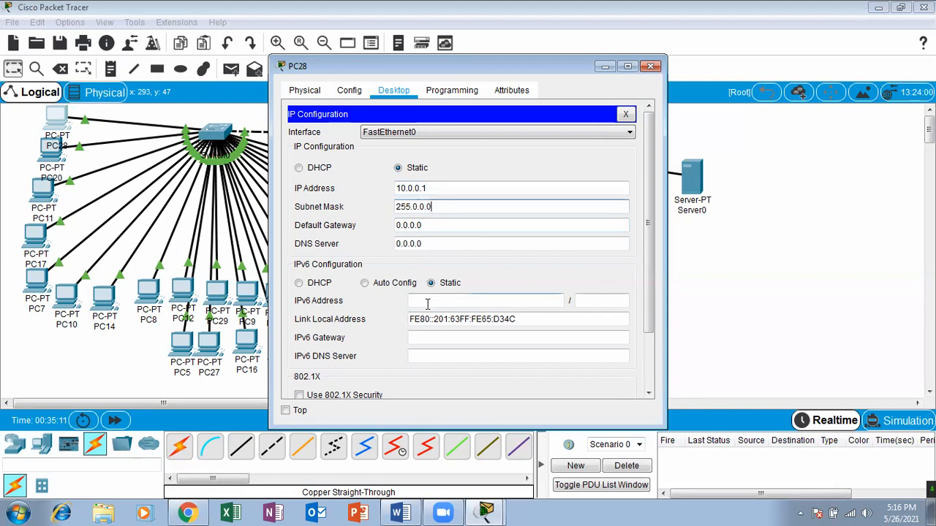
left_click(433, 189)
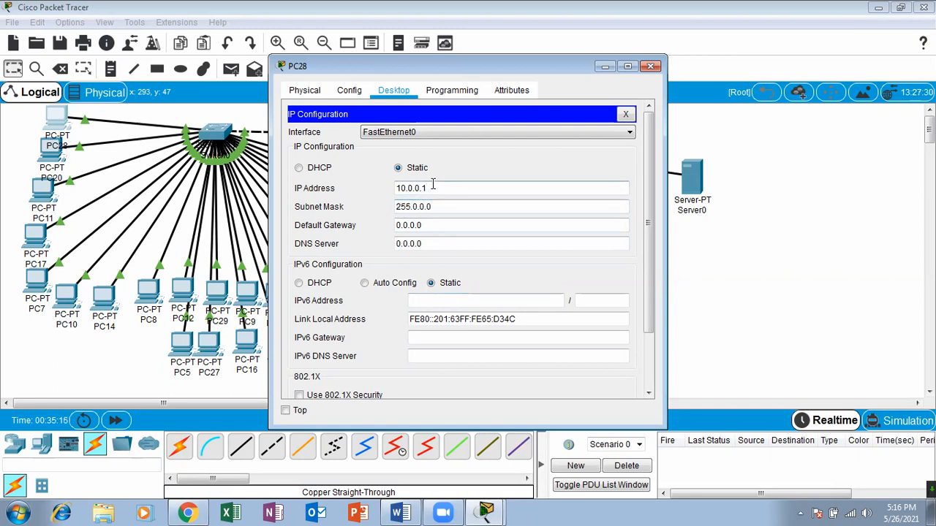
left_click_drag(437, 188, 388, 189)
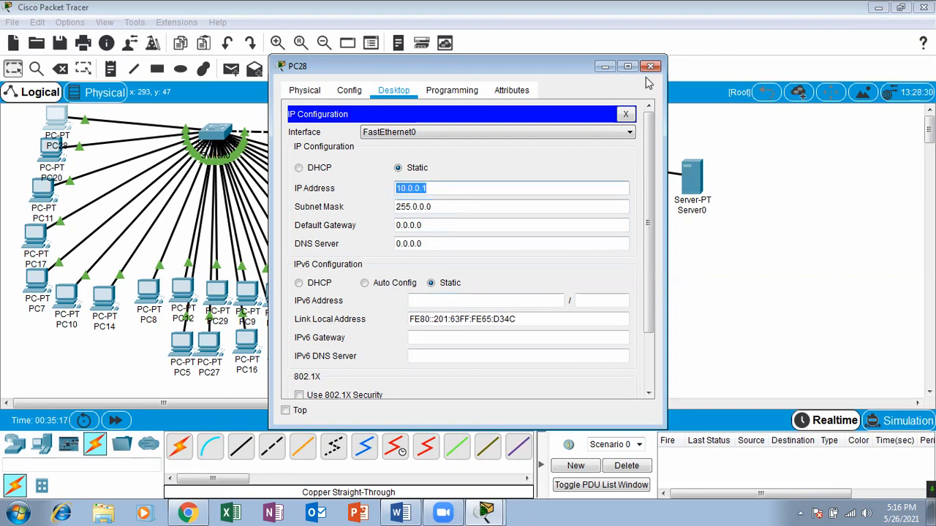
left_click(650, 67)
Try to assign the duplicate static IP address 10.0.0.1 to PC20, and close its window.
left_click(62, 161)
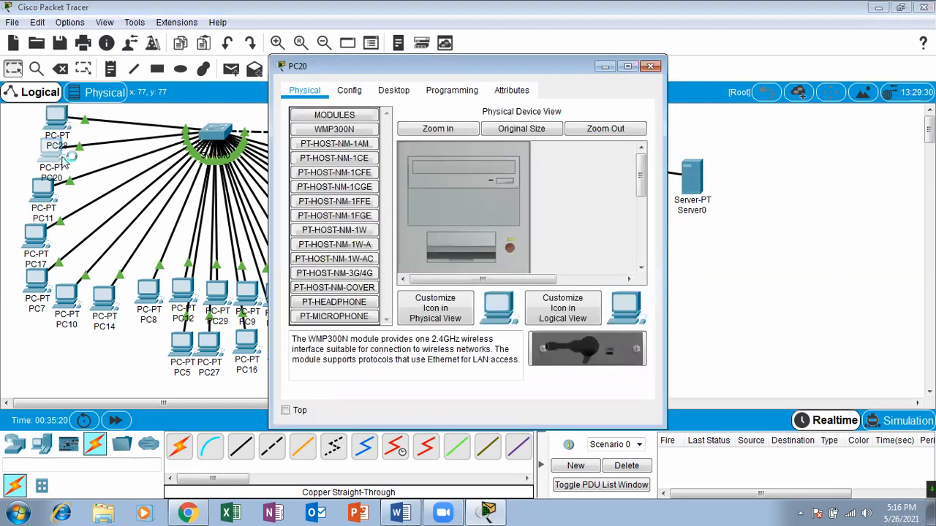
left_click(393, 90)
left_click(340, 128)
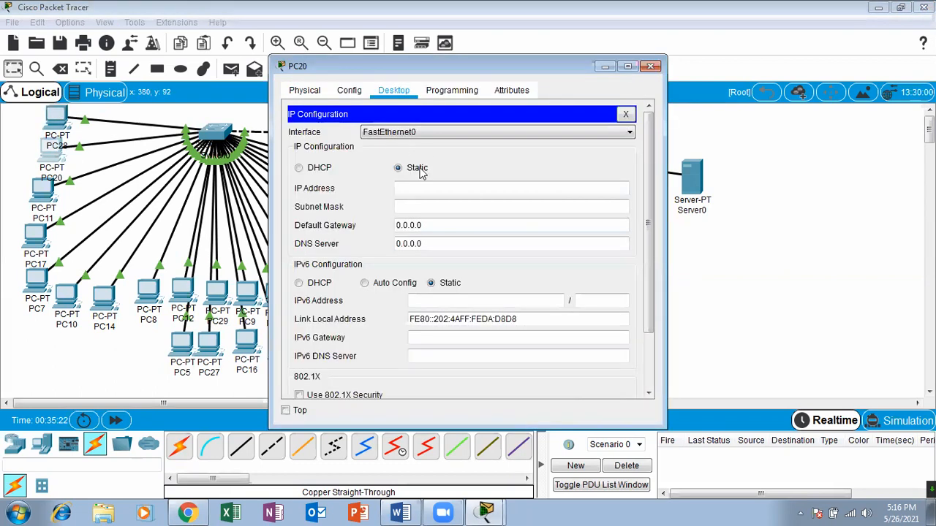
left_click(411, 193)
type("10")
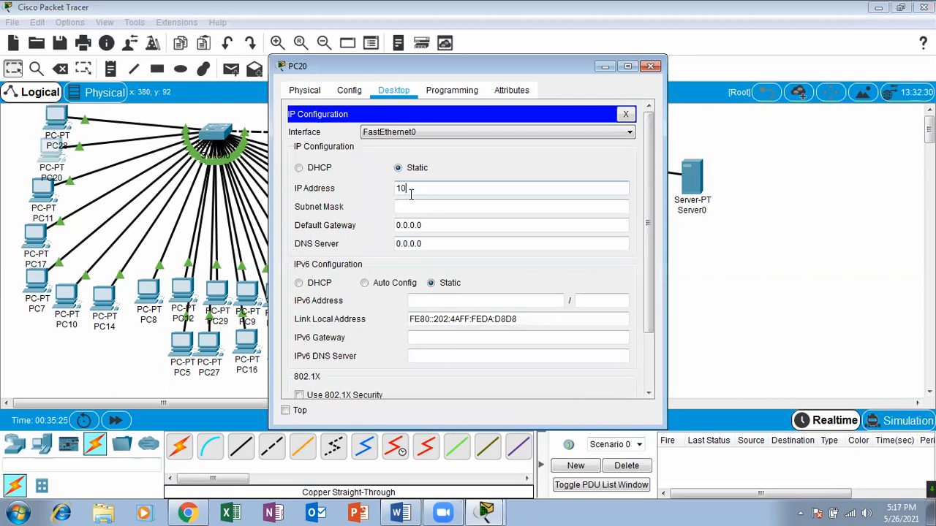
type(".0.0.1")
left_click(412, 206)
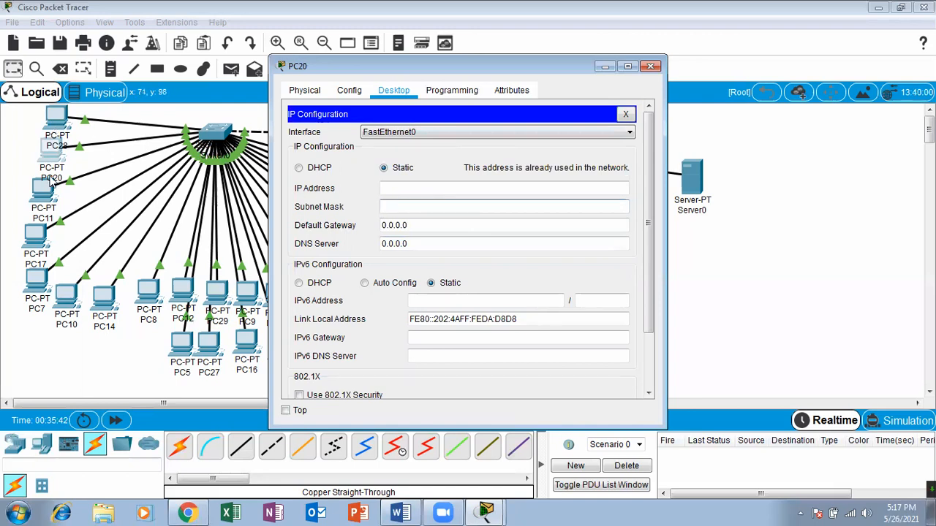
left_click(649, 65)
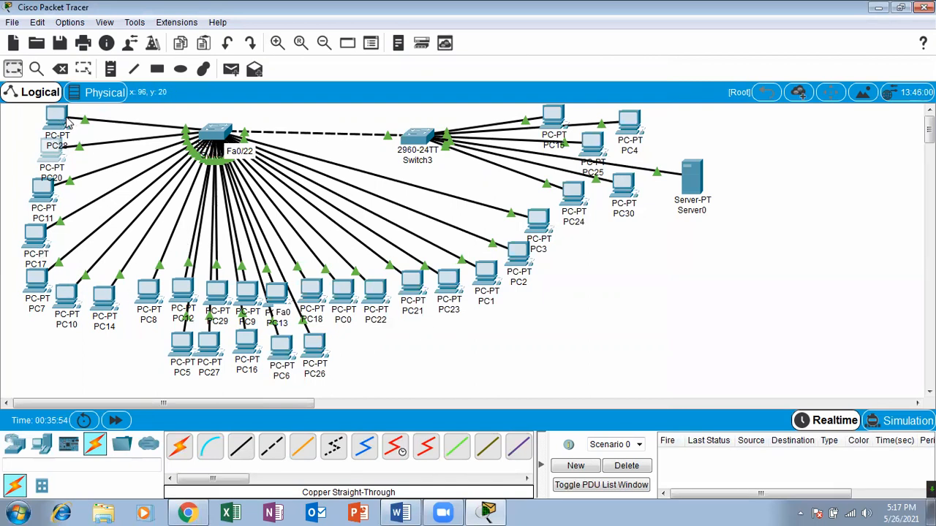
Open Server0's DHCP service settings in a maximized window and turn the service on for FastEthernet0.
mouse_move(51, 189)
left_click(692, 174)
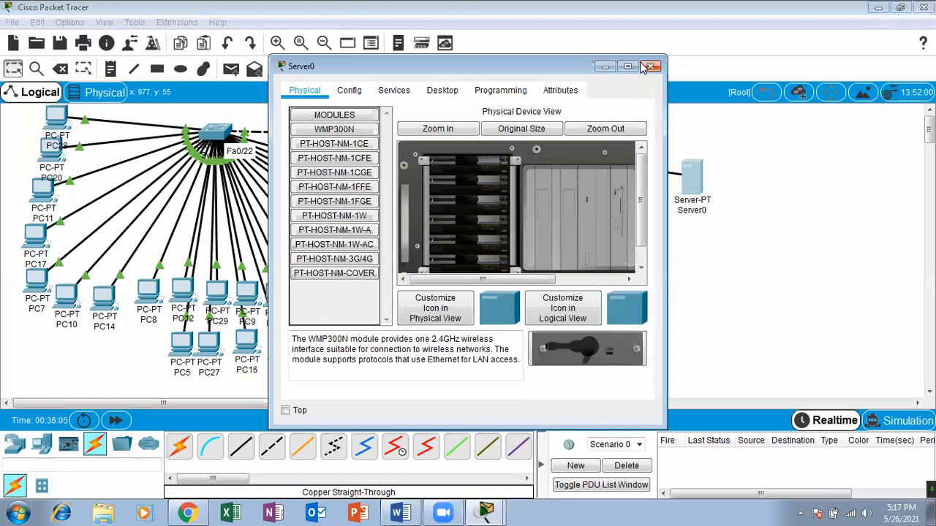
left_click(393, 90)
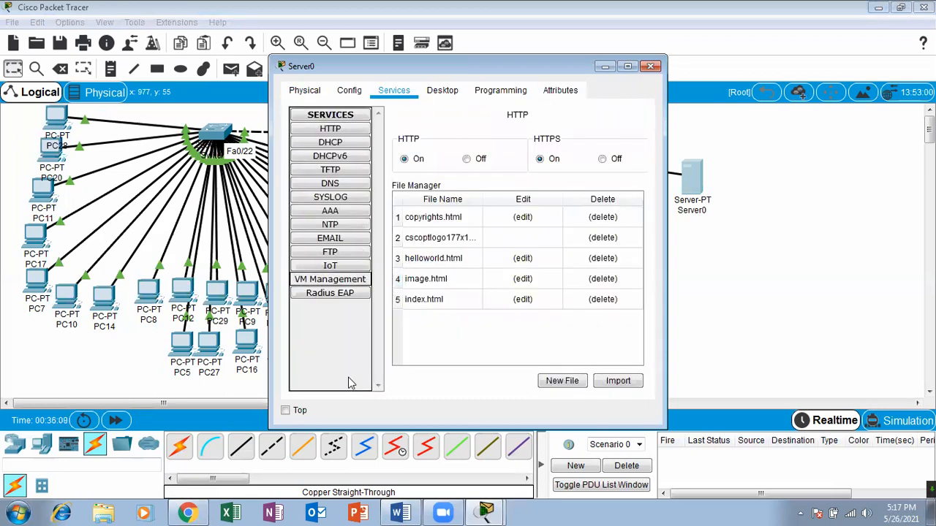
left_click(351, 142)
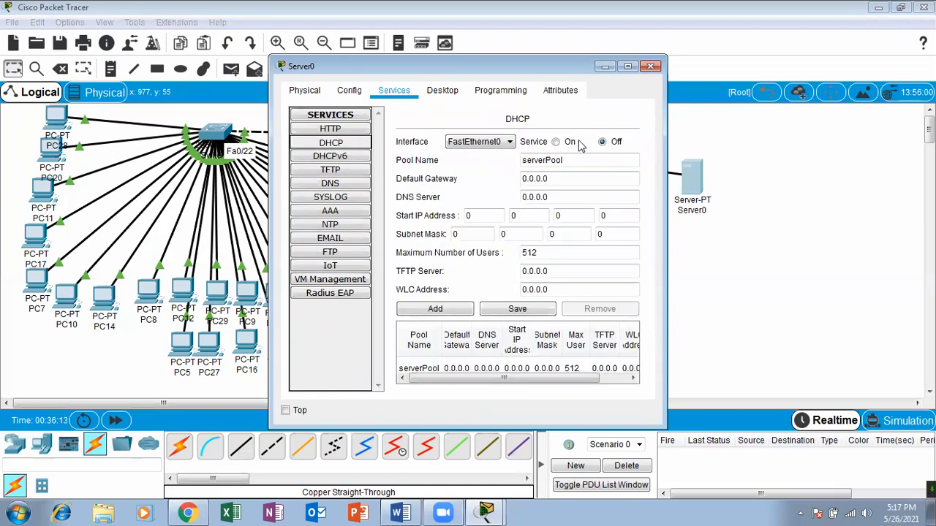
left_click(622, 68)
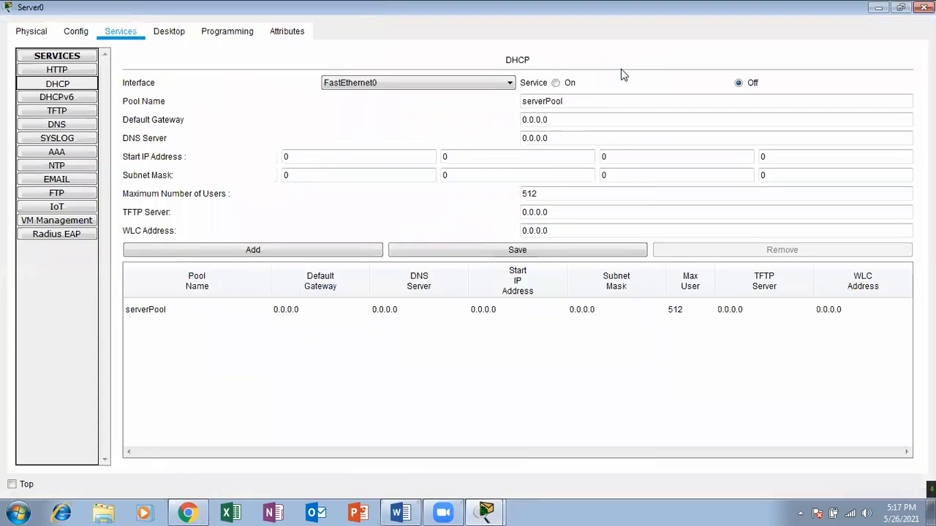
left_click(458, 309)
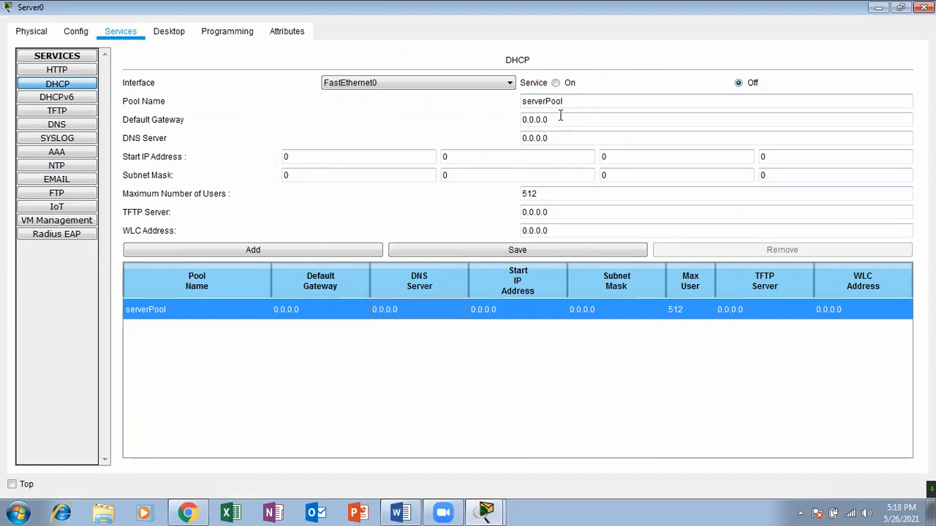
left_click(556, 83)
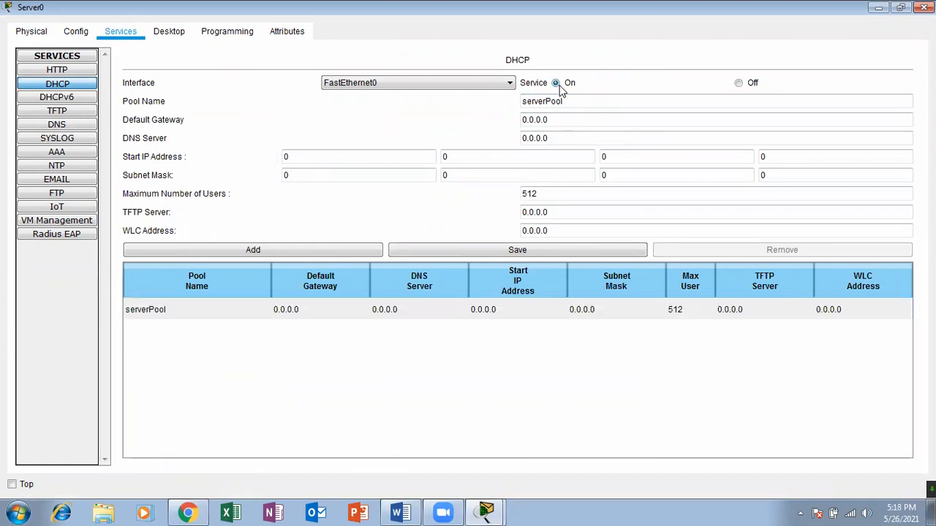
Replace the DHCP pool name with "30 computers lan".
double_click(577, 101)
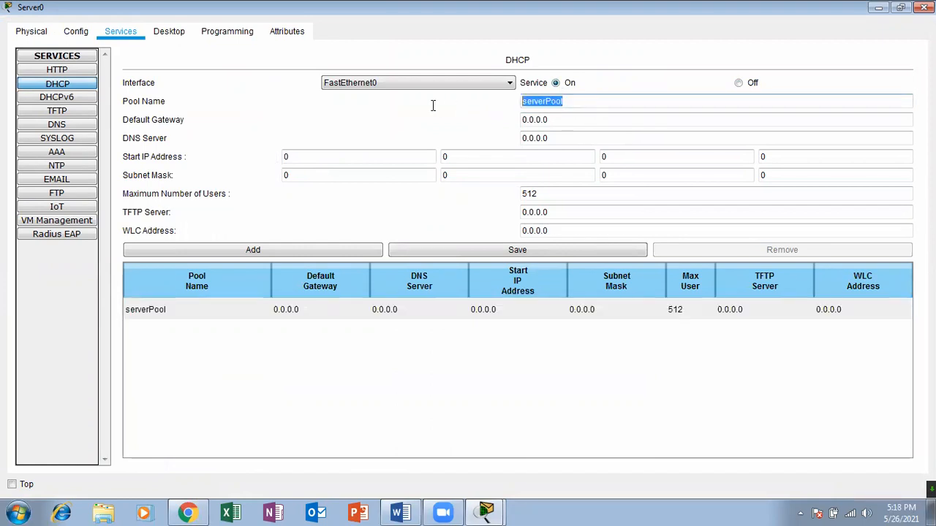
type("my lan of")
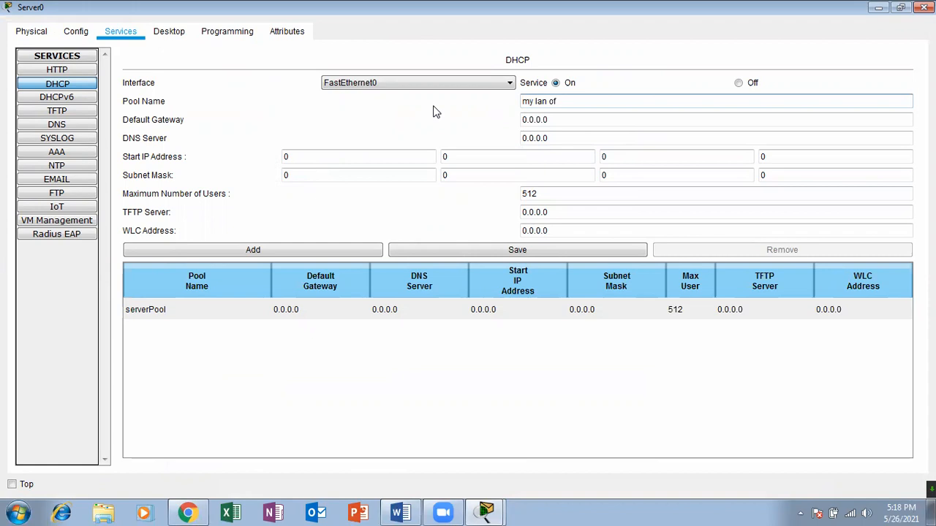
key("BackSpace")
key("BackSpace")
key("BackSpace")
key("BackSpace")
key("BackSpace")
key("BackSpace")
key("BackSpace")
key("BackSpace")
key("BackSpace")
type("30 com")
Set the DHCP pool's start IP address to 10.0.0.1, leaving the default gateway and DNS server untouched.
left_click(558, 118)
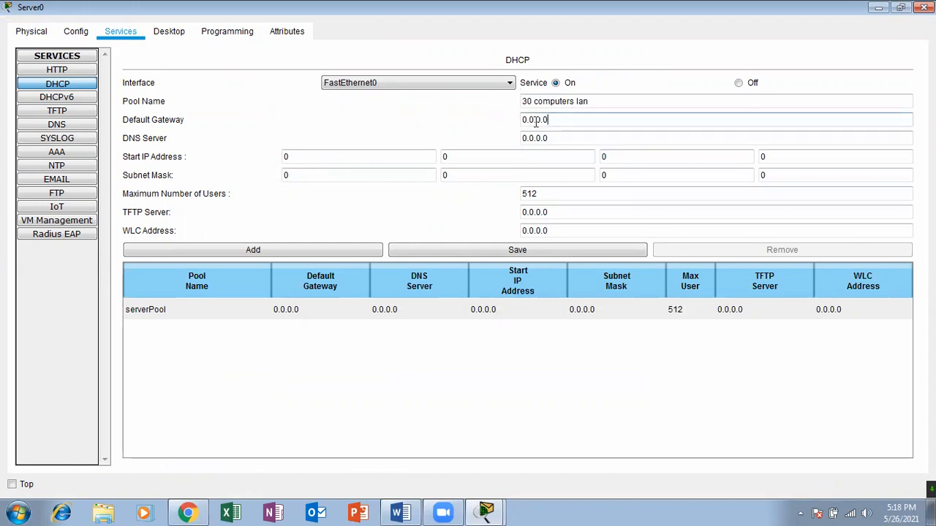
left_click(555, 138)
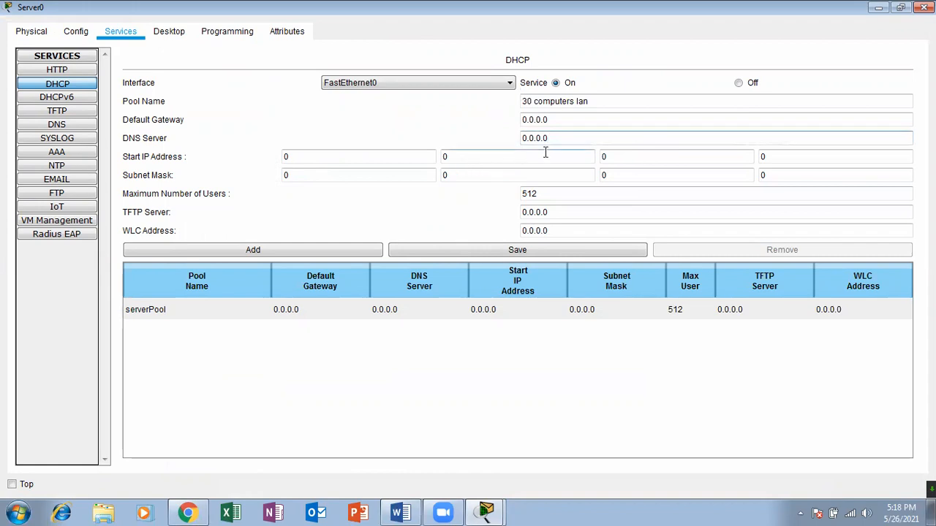
left_click(337, 161)
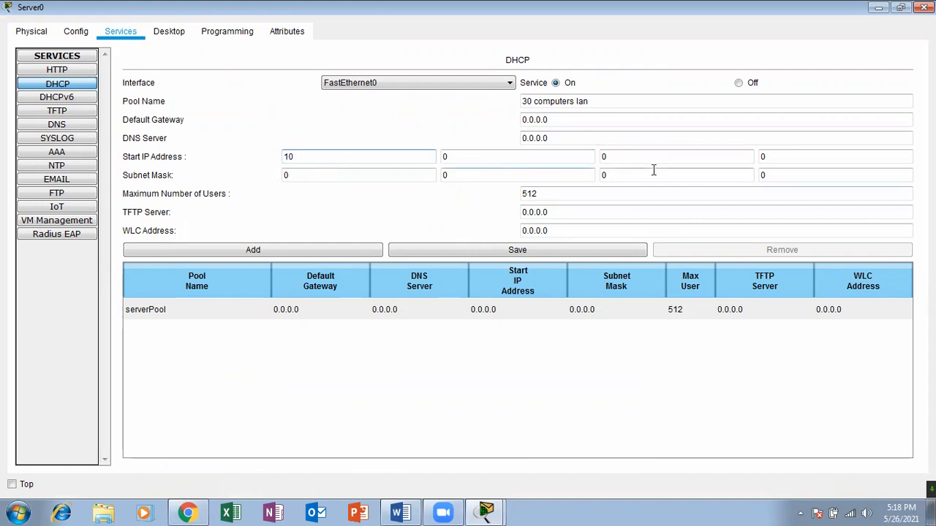
left_click(772, 156)
key("BackSpace")
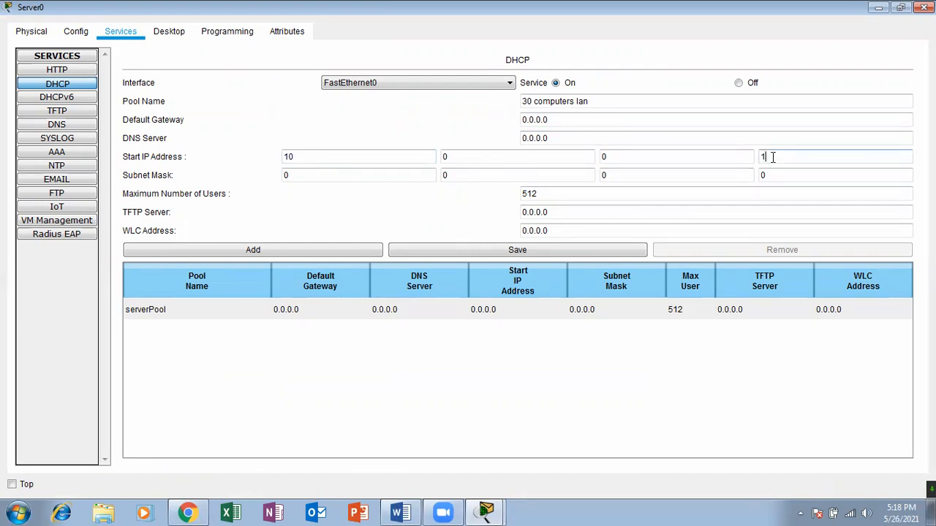
Set the DHCP pool's subnet mask to 255.0.0.0.
left_click(371, 179)
key("BackSpace")
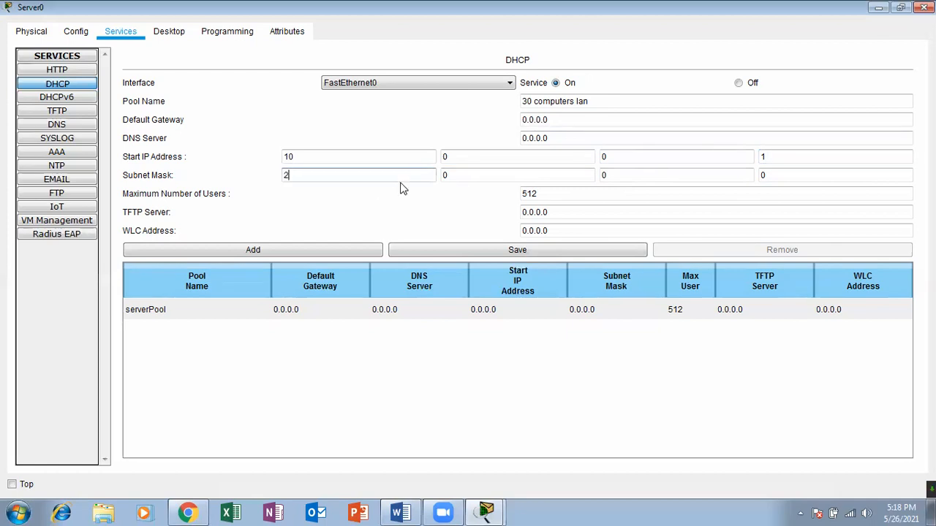
left_click(470, 175)
left_click(617, 175)
left_click(785, 181)
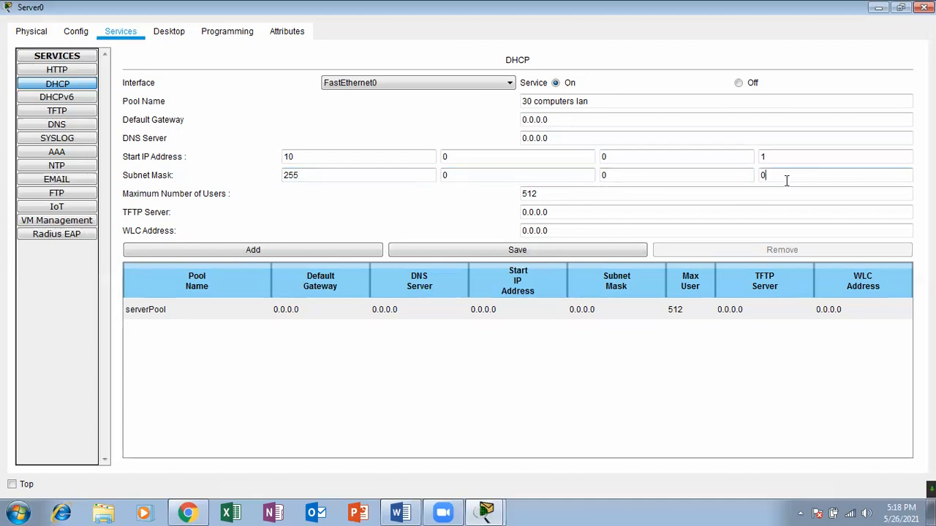
left_click(341, 181)
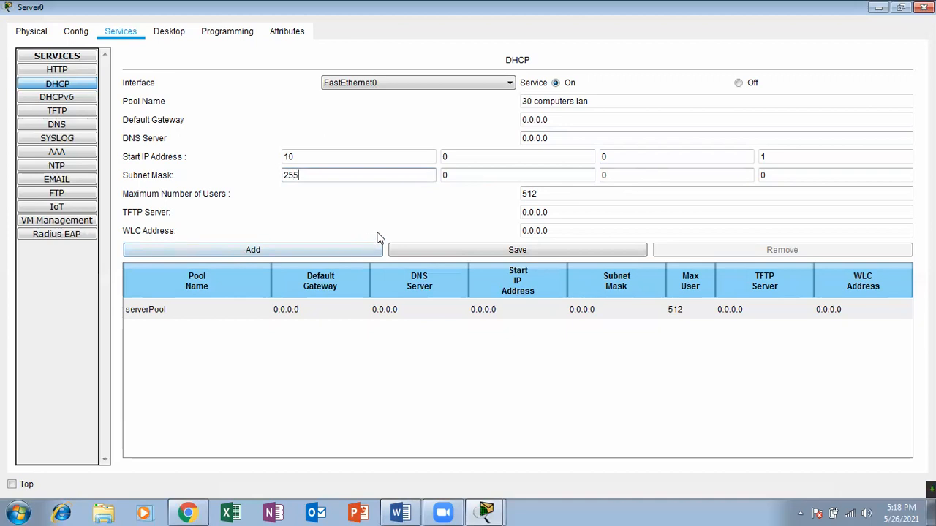
left_click(526, 178)
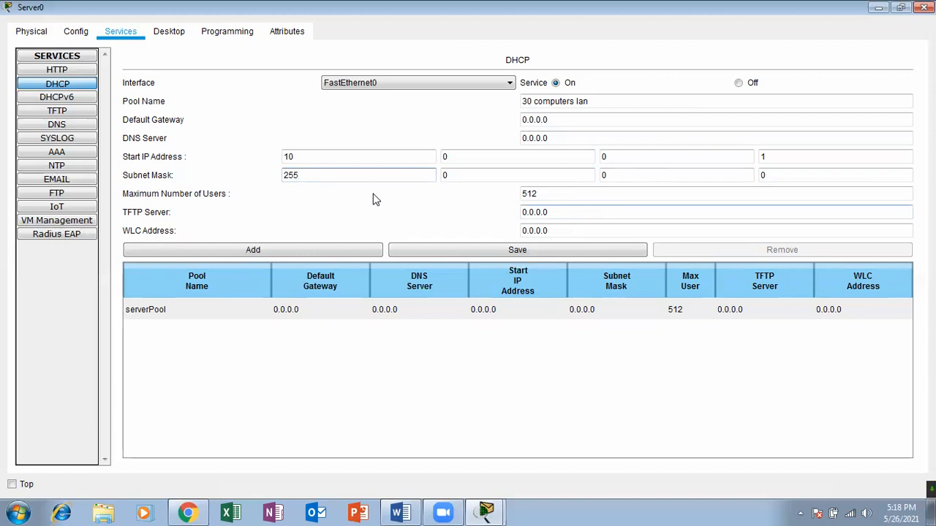
Save the settings as a new DHCP pool, compare it with serverPool, and close Server0's window.
left_click(554, 198)
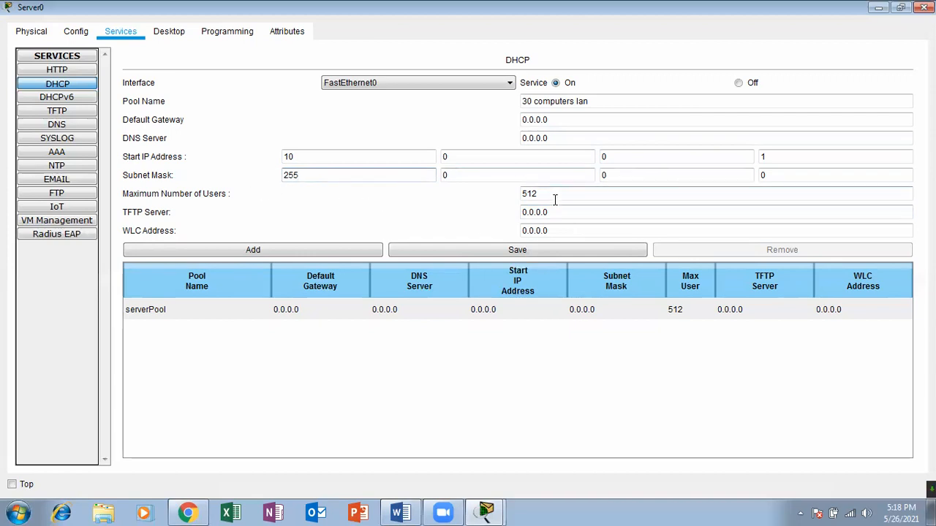
left_click(532, 249)
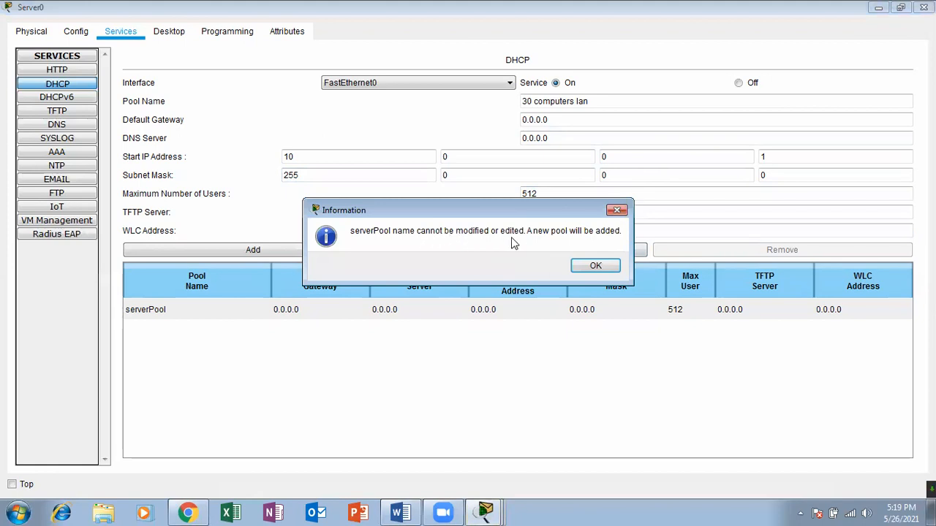
left_click(589, 267)
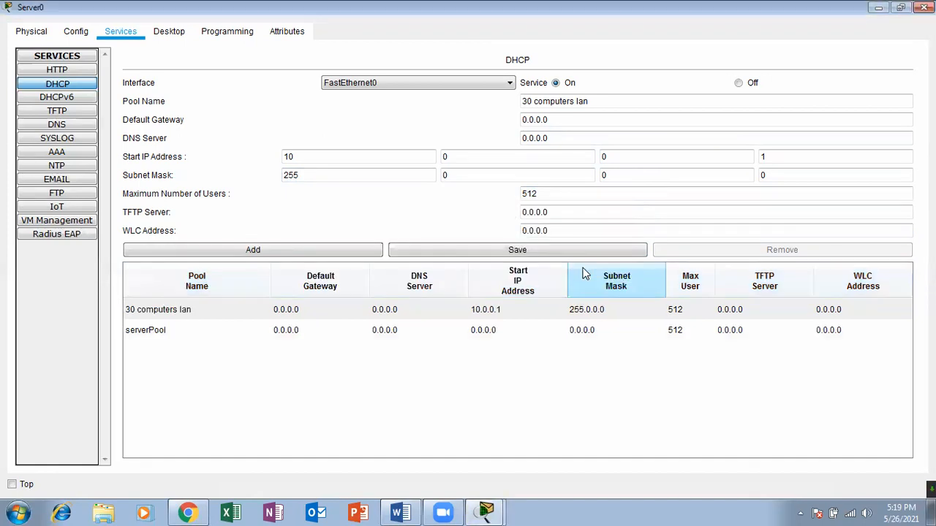
left_click(288, 316)
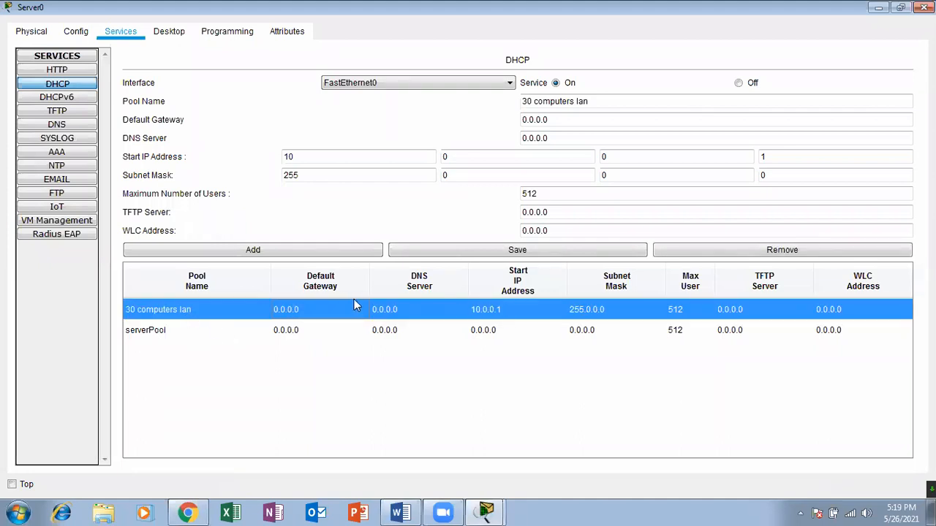
left_click(362, 330)
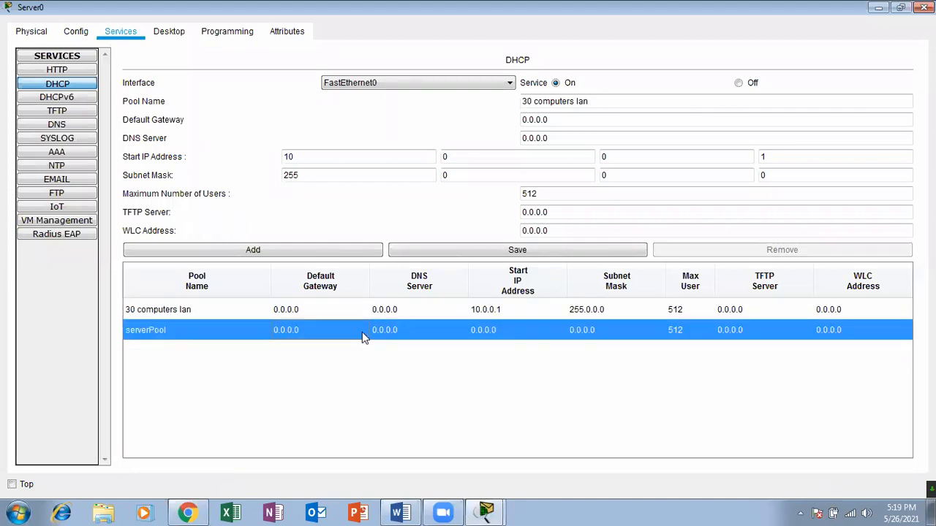
left_click(396, 310)
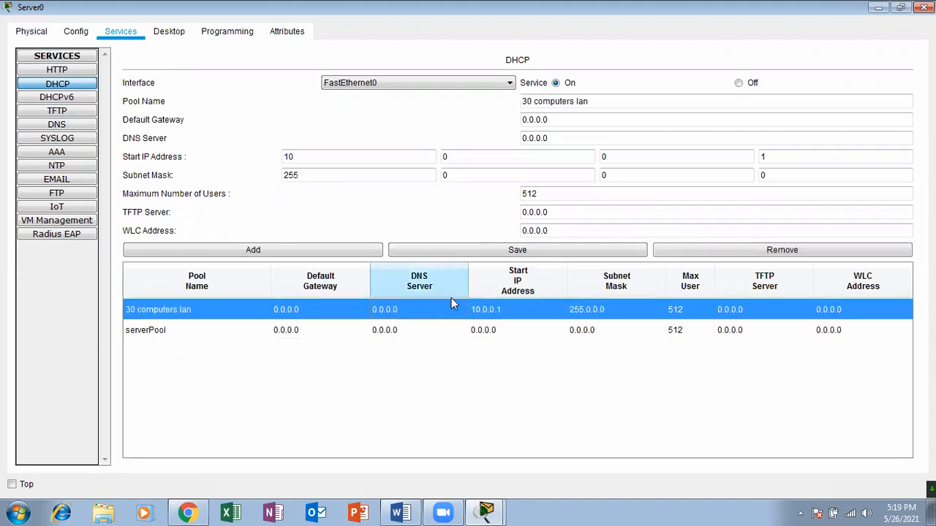
left_click(458, 253)
left_click(923, 8)
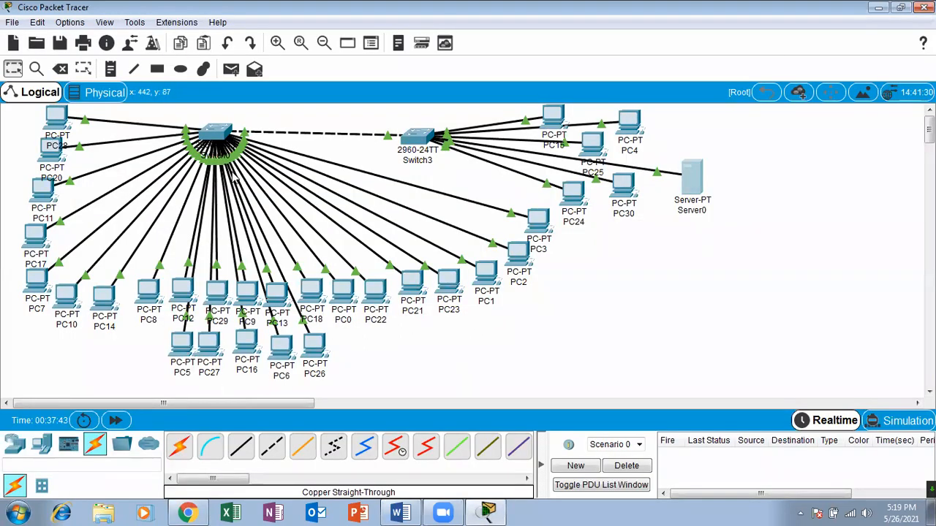
Switch PC28's IP configuration from static to DHCP and close its window.
left_click(48, 121)
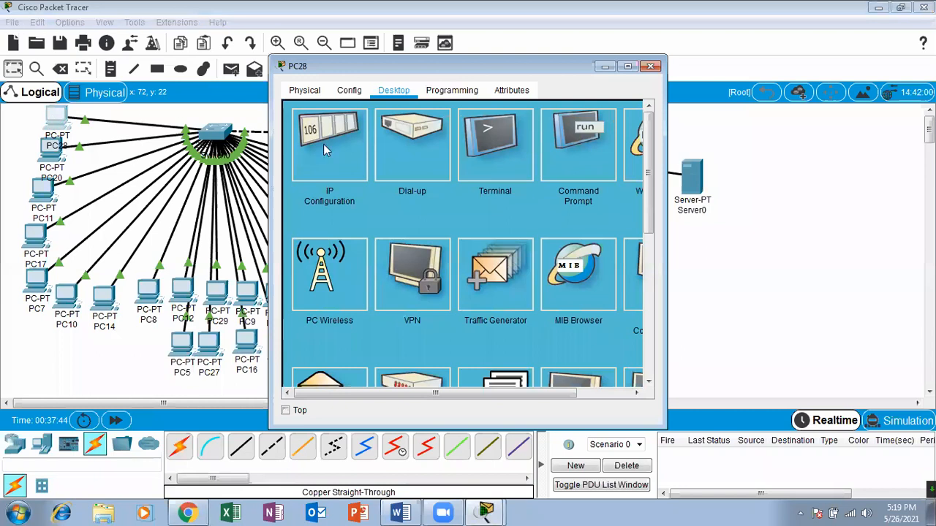
left_click(315, 141)
left_click(313, 169)
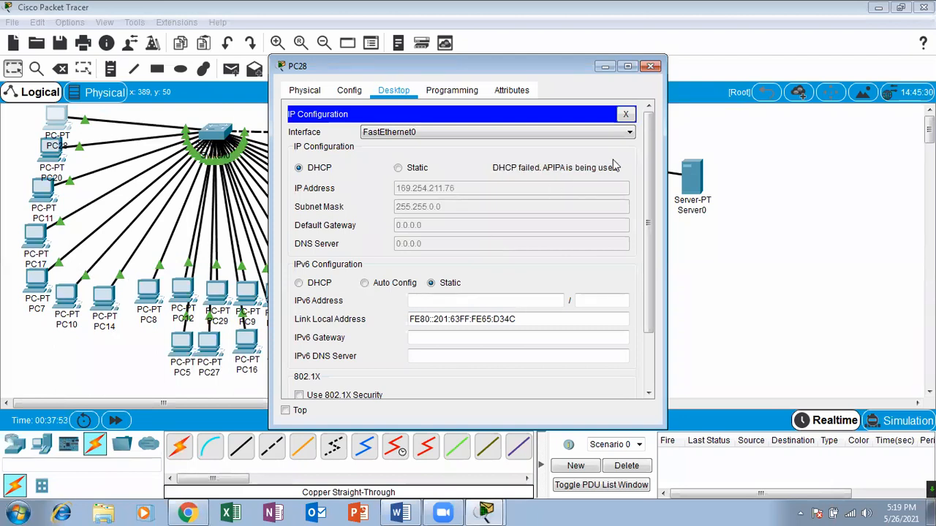
left_click(649, 66)
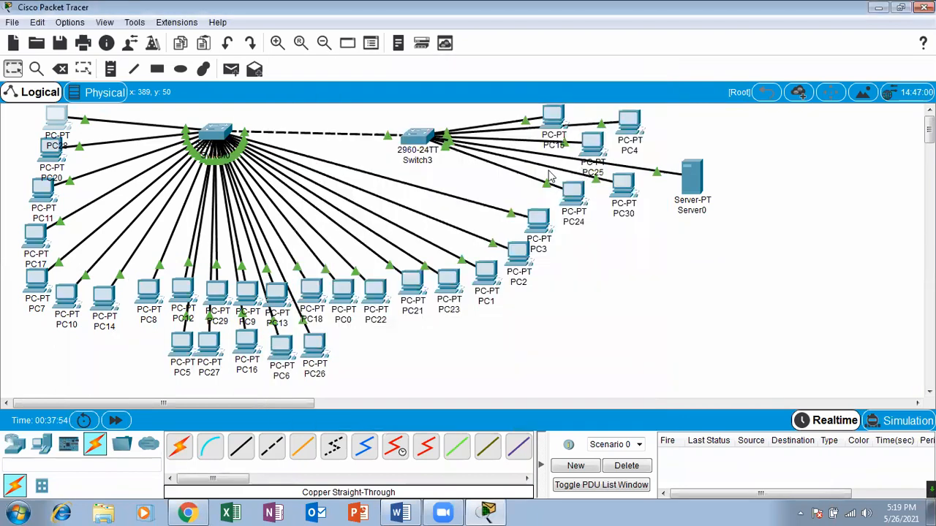
Examine the "30 computers lan" and serverPool entries in Server0's DHCP service, and close the window.
left_click(693, 179)
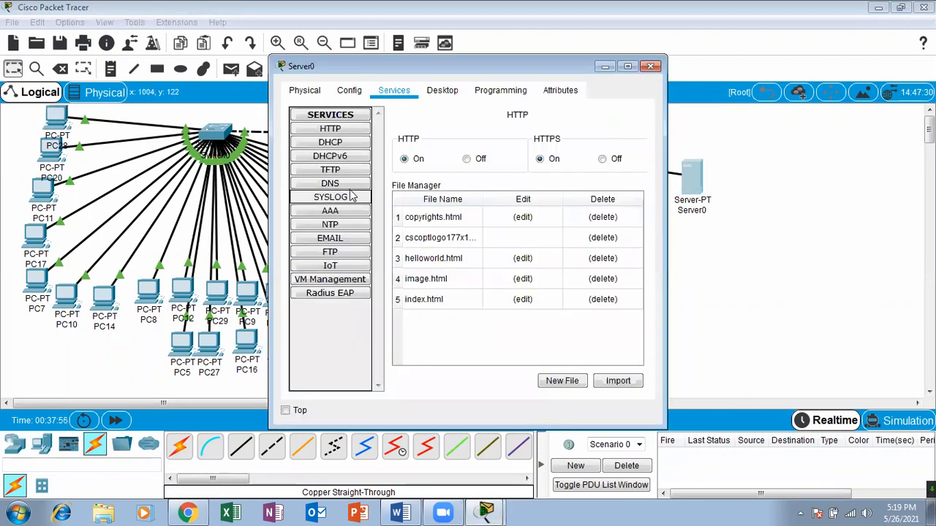
left_click(330, 142)
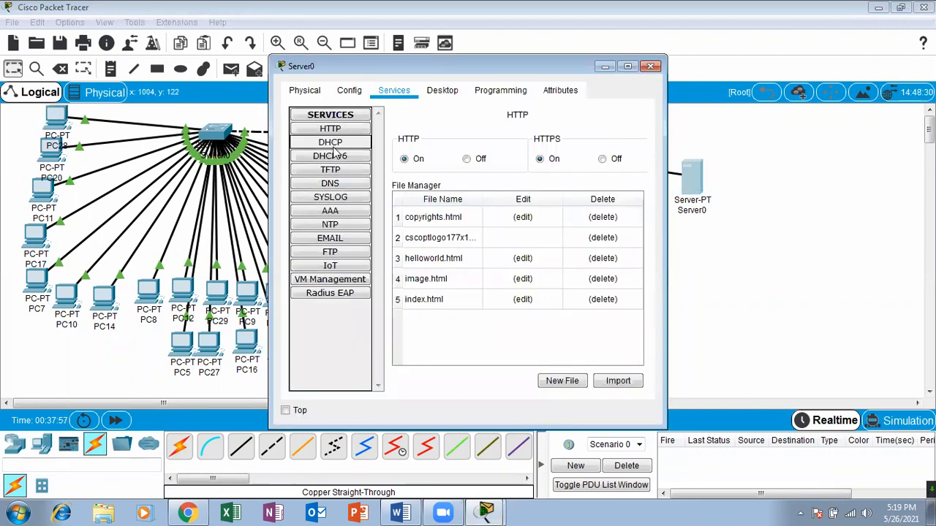
left_click(627, 66)
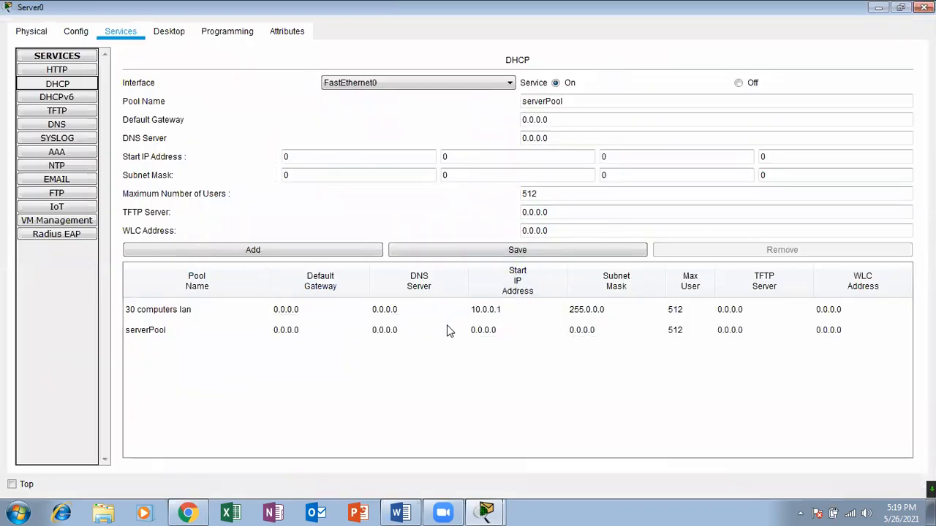
left_click(445, 315)
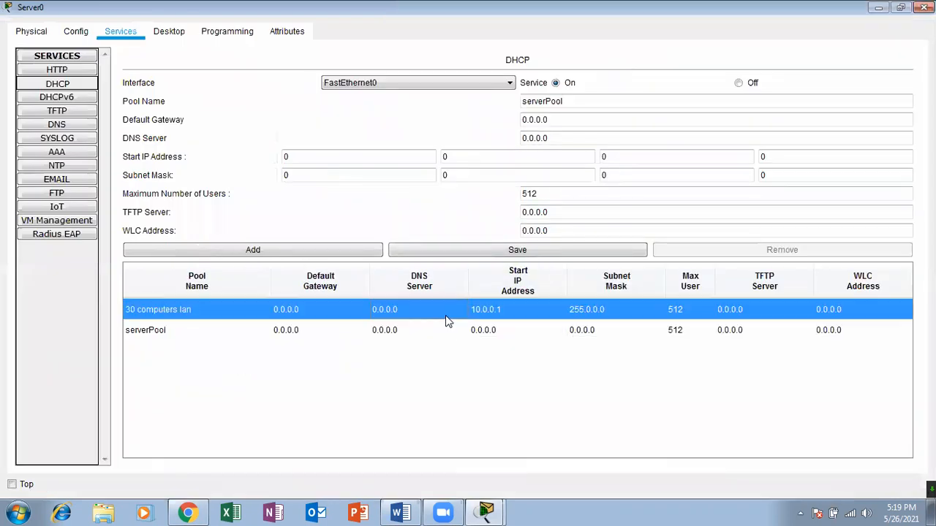
left_click(521, 330)
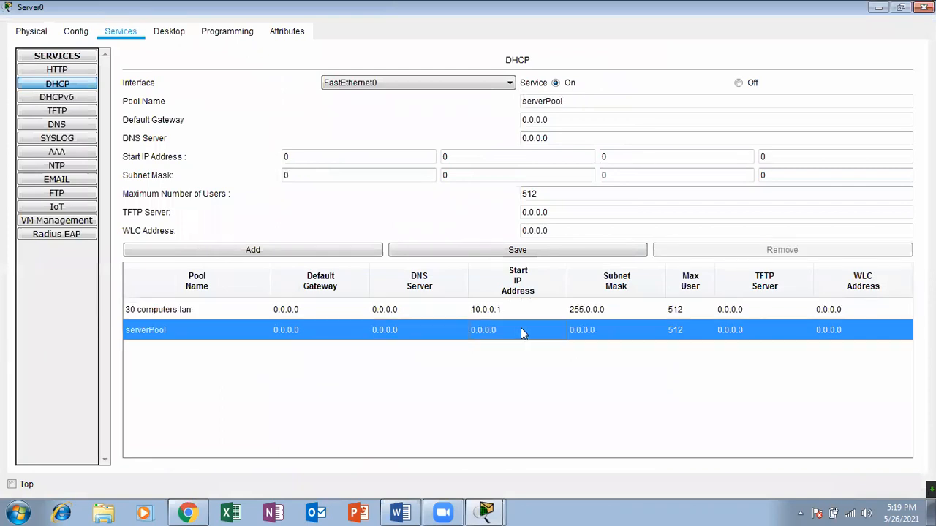
left_click(424, 311)
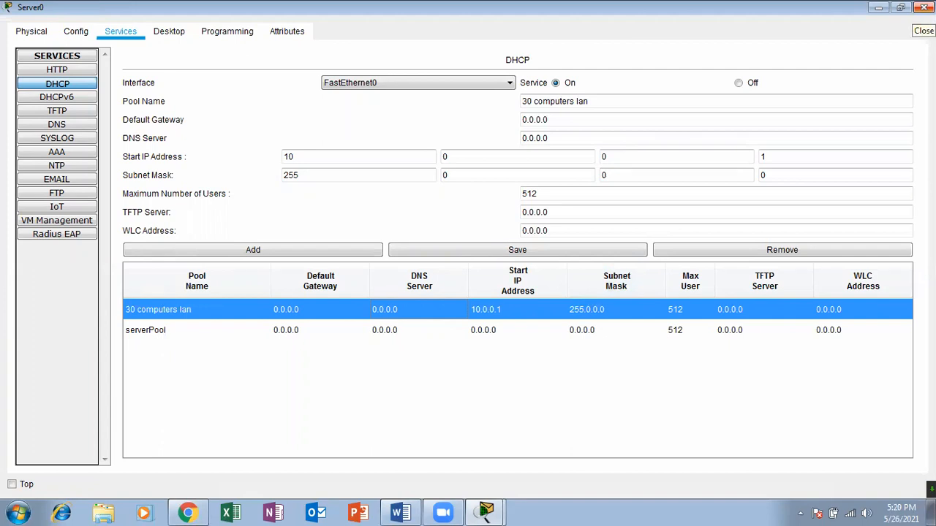
left_click(924, 8)
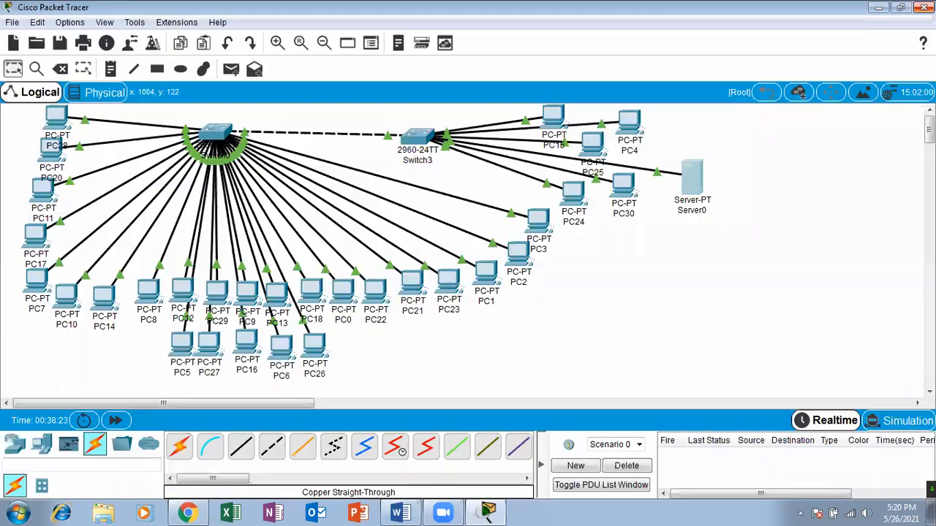
Assign Server0 the static IP address 10.0.0.1 with subnet mask 255.0.0.0, and close its window.
left_click(691, 179)
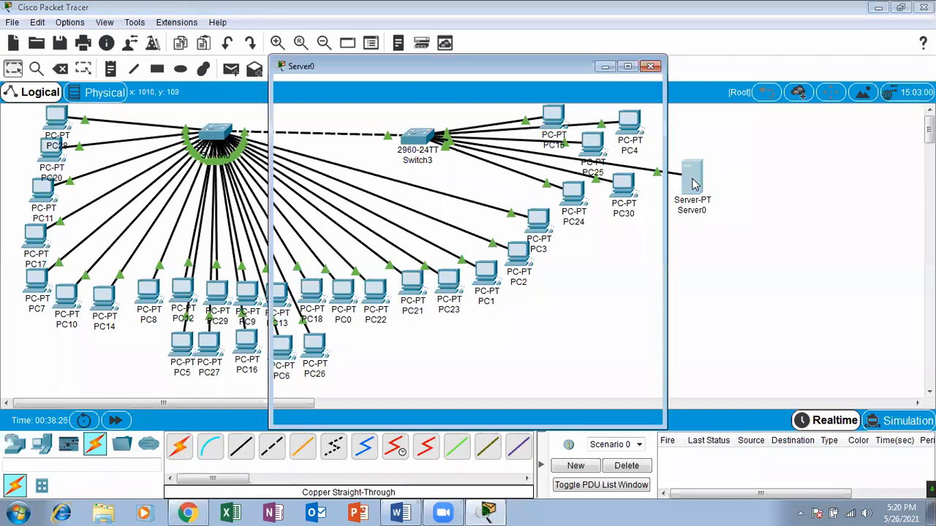
left_click(442, 90)
left_click(329, 135)
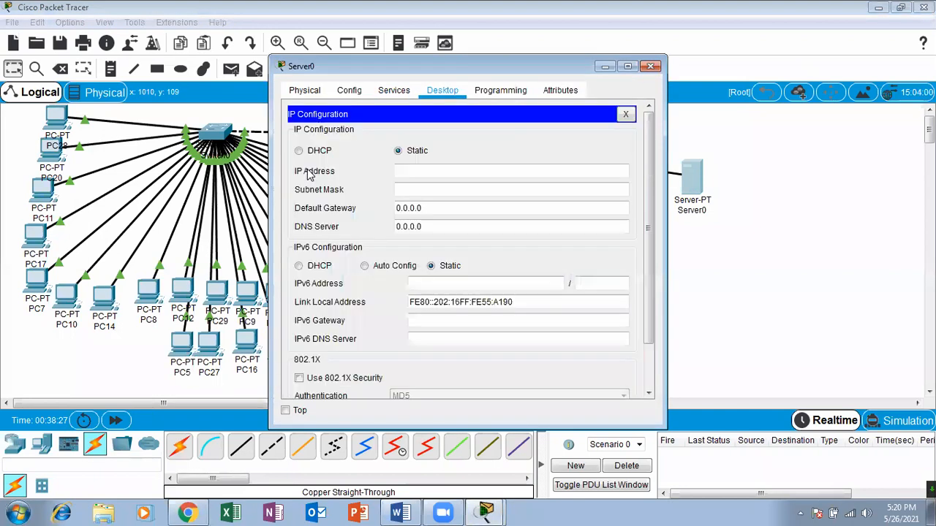
left_click(404, 171)
type("10.0.0.1")
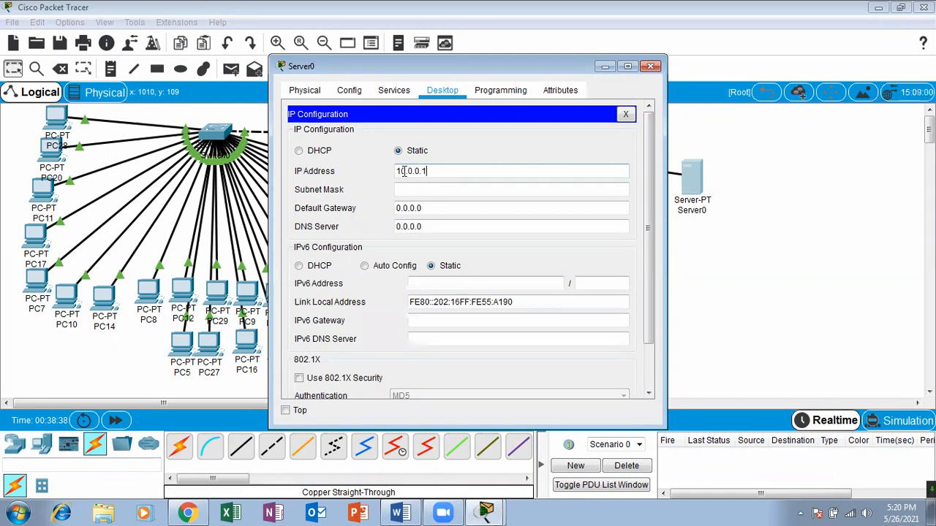
left_click(407, 189)
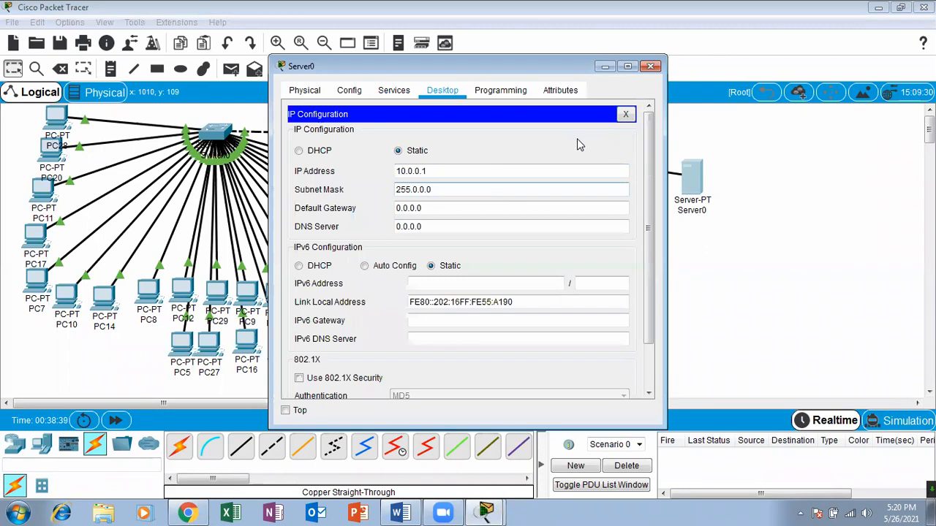
left_click(625, 114)
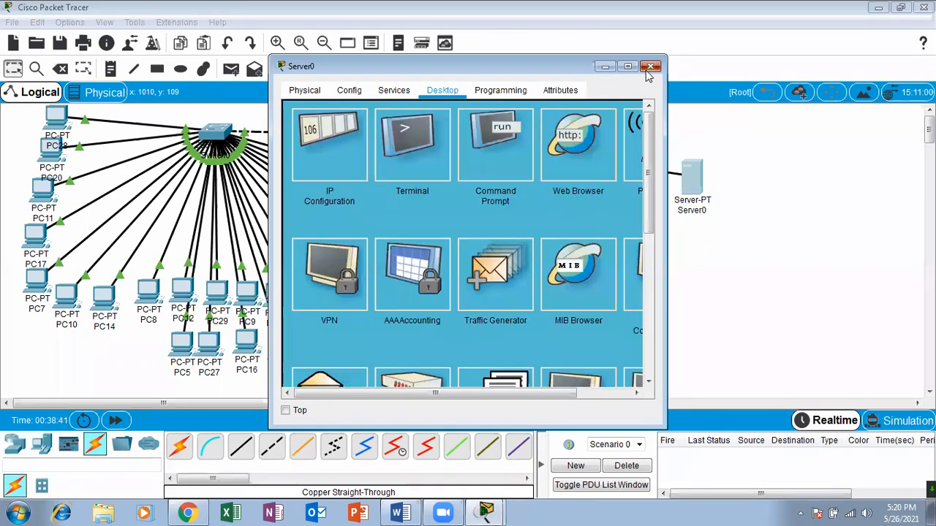
left_click(650, 66)
Set PC28's FastEthernet0 IP configuration to DHCP to request an address again, and close its window.
left_click(56, 117)
left_click(324, 141)
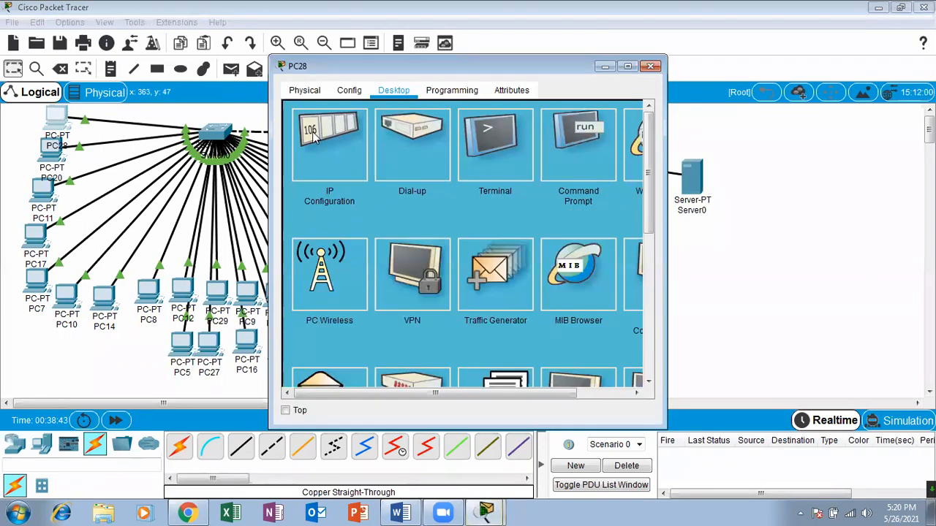
left_click(398, 169)
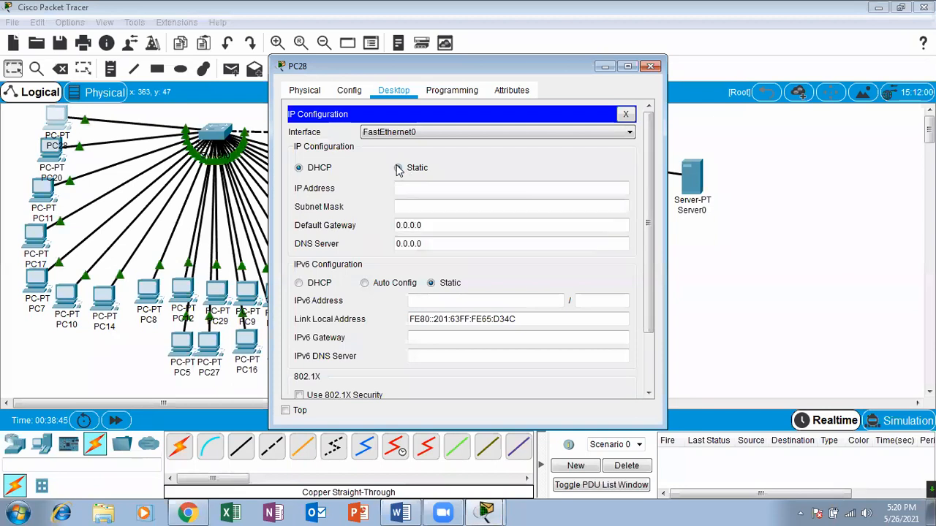
left_click(303, 168)
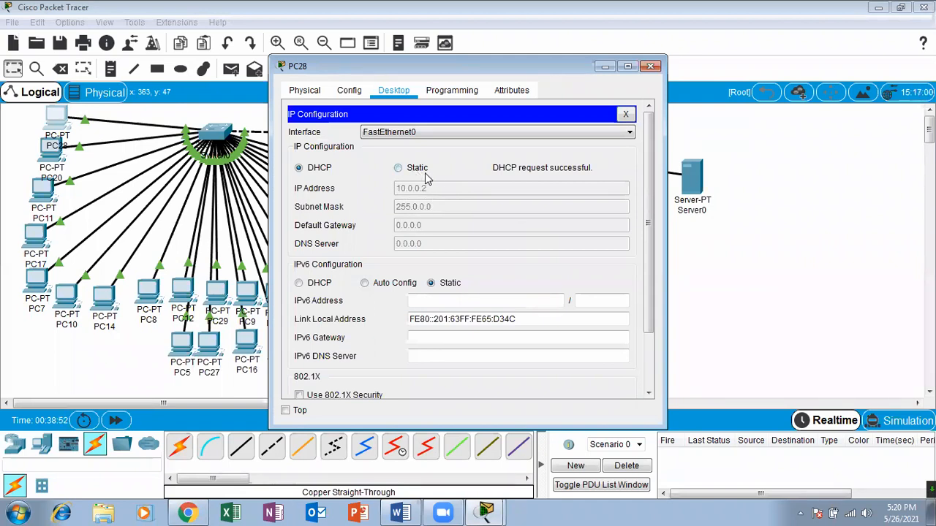
left_click(650, 66)
Switch PC20's IP configuration to DHCP and close its window.
left_click(48, 154)
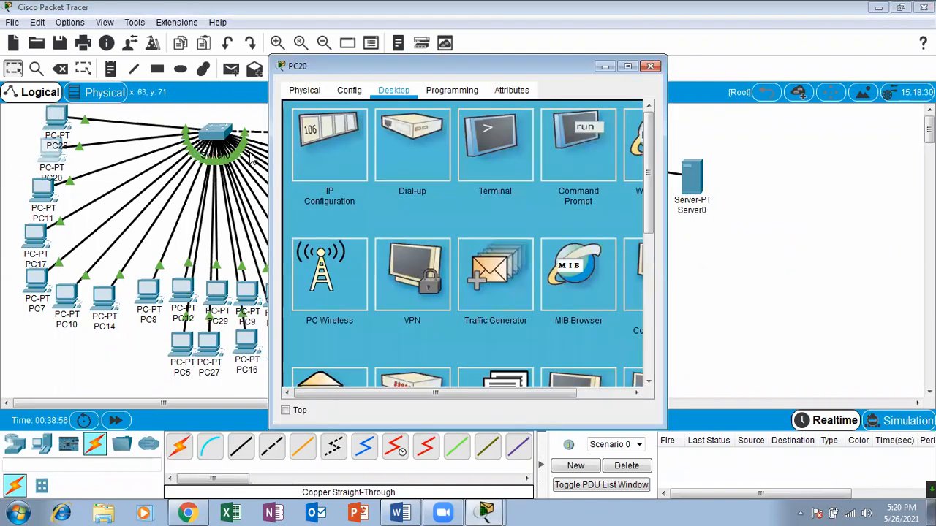
left_click(316, 154)
left_click(299, 168)
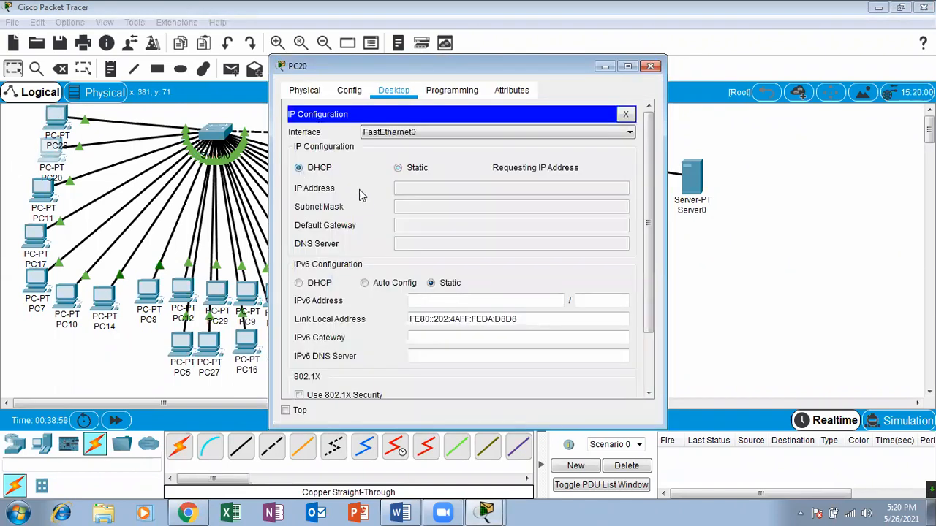
left_click(650, 66)
Switch PC11's IP configuration from static to DHCP and close its window.
left_click(43, 190)
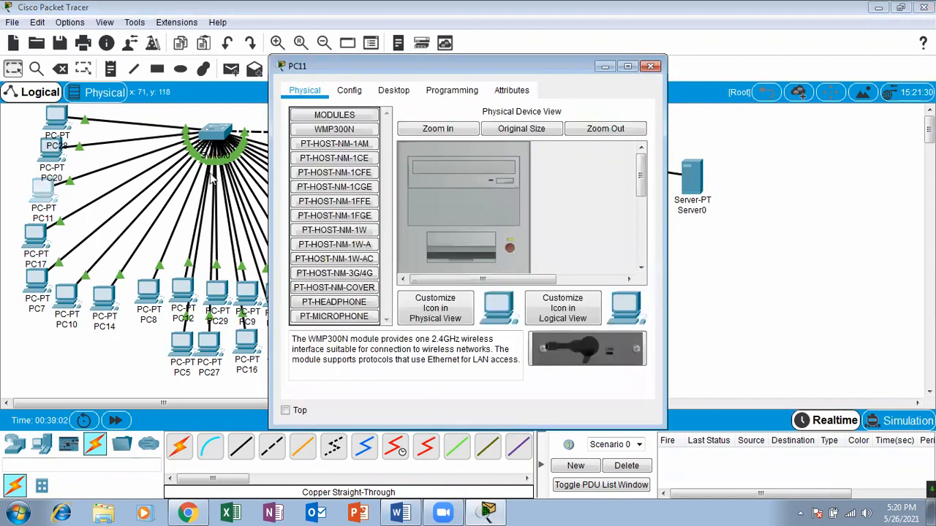
left_click(395, 90)
left_click(318, 133)
left_click(300, 168)
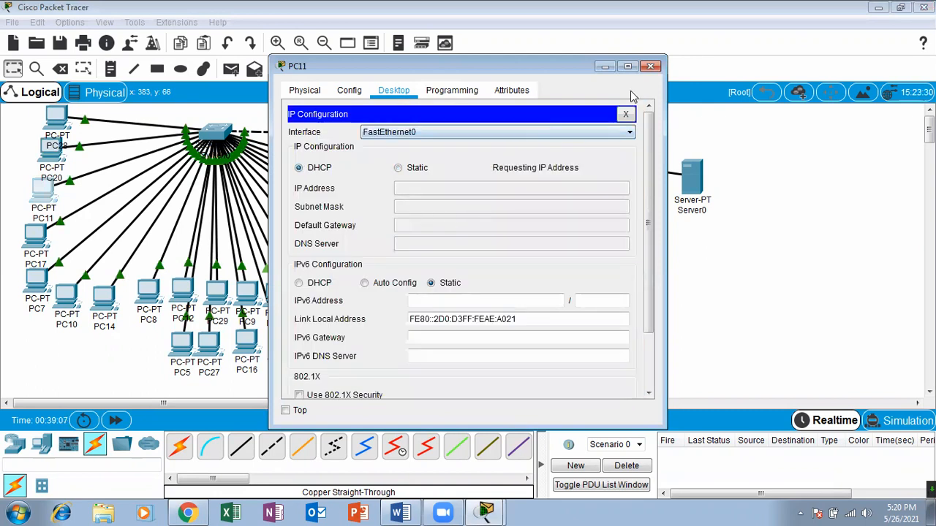
left_click(650, 66)
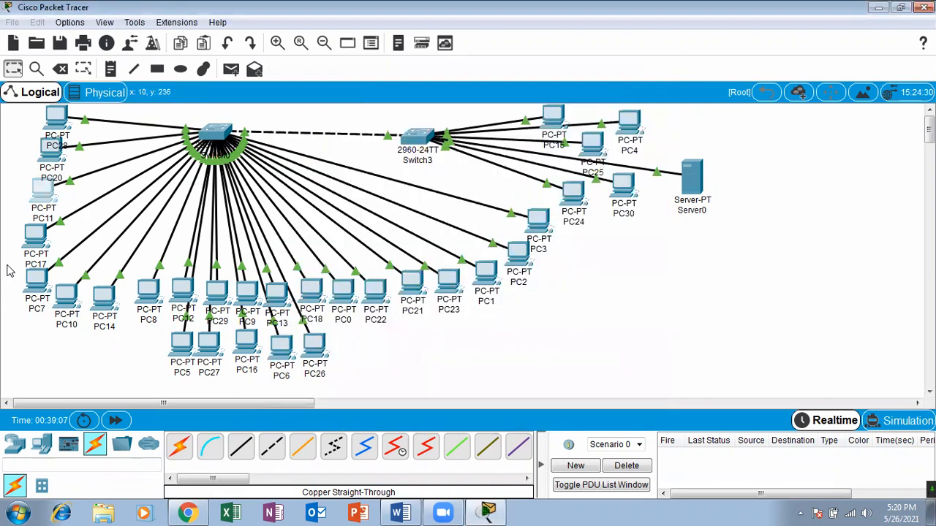
Switch PC17's IP configuration from static to DHCP and close its window.
left_click(35, 235)
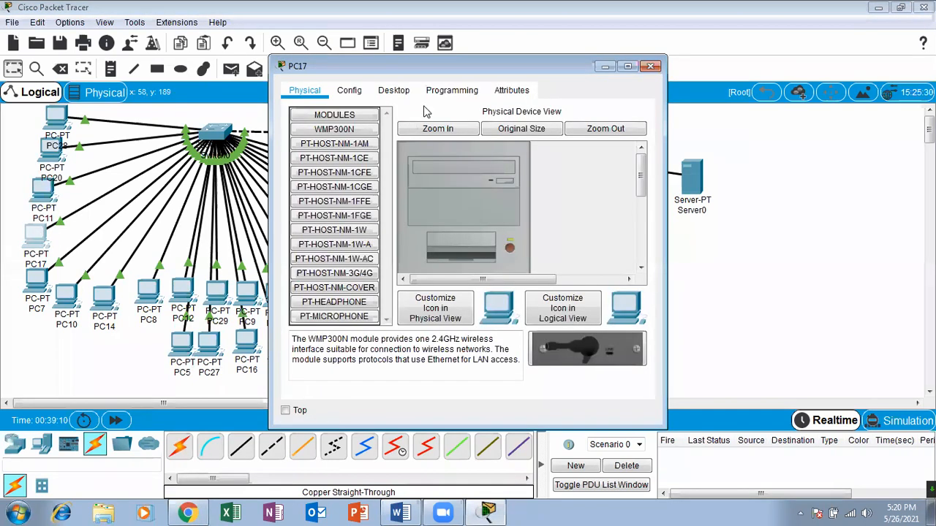
left_click(402, 94)
left_click(323, 170)
left_click(311, 171)
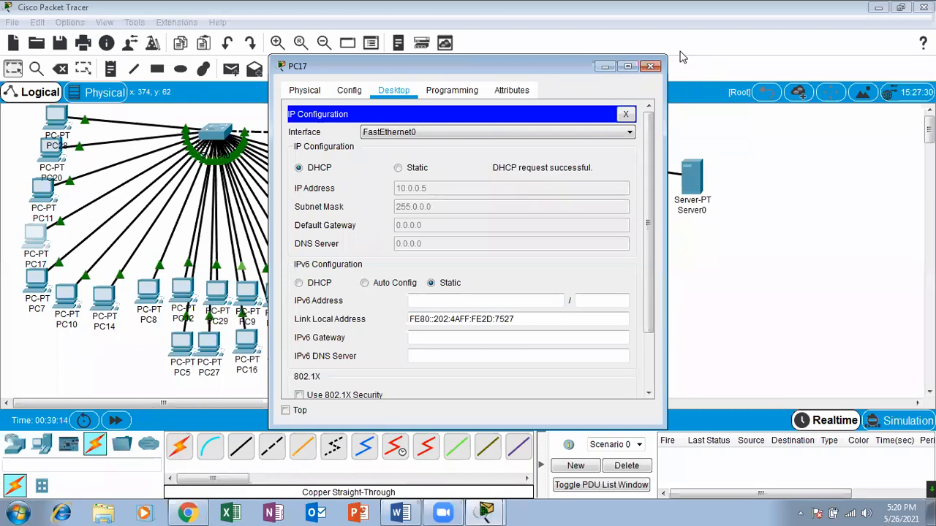
left_click(650, 66)
Switch PC7's IP configuration from static to DHCP and close its window.
left_click(40, 282)
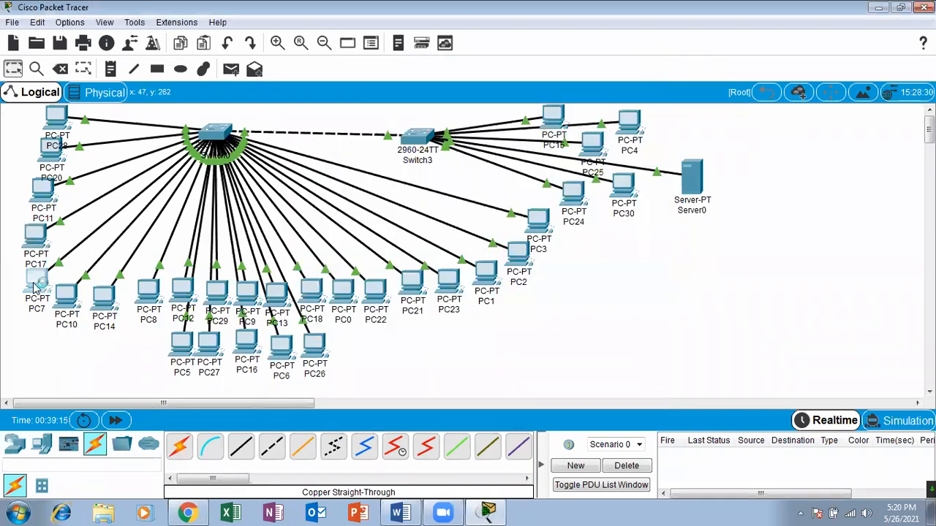
left_click(394, 90)
left_click(341, 157)
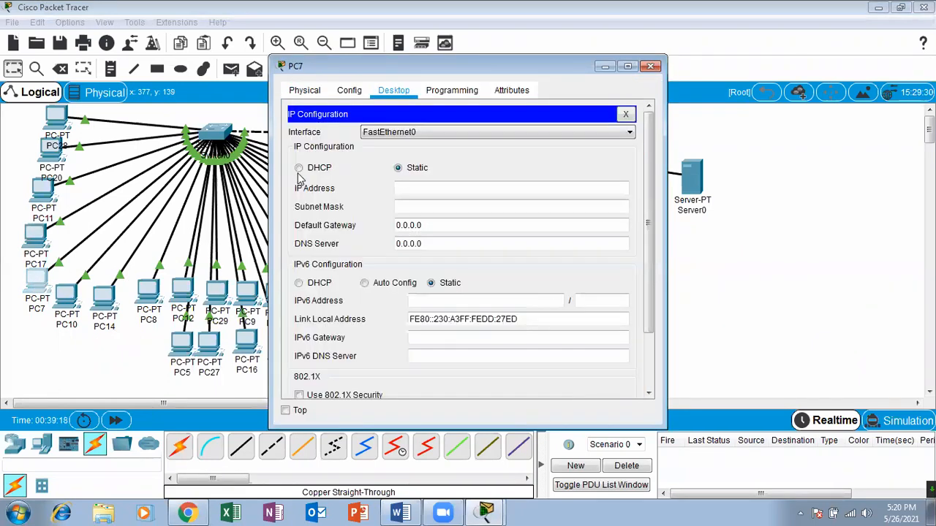
left_click(298, 168)
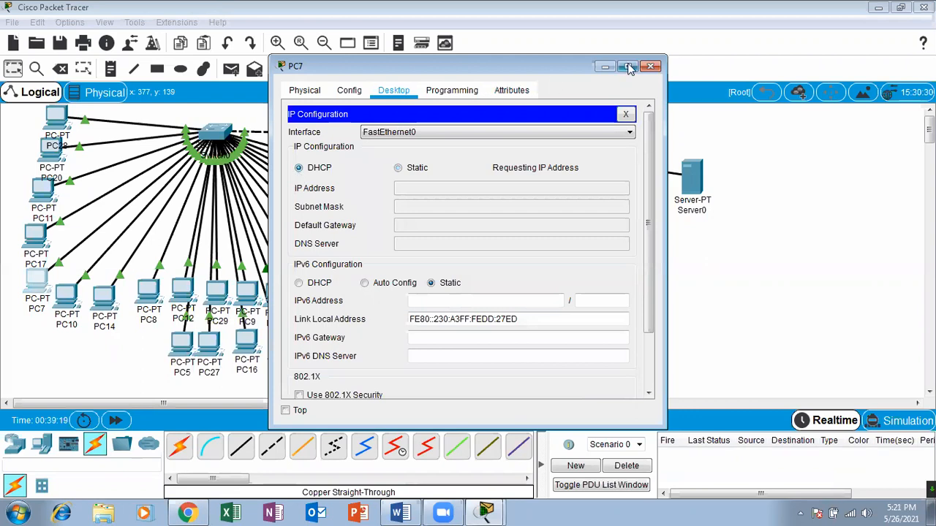
left_click(650, 66)
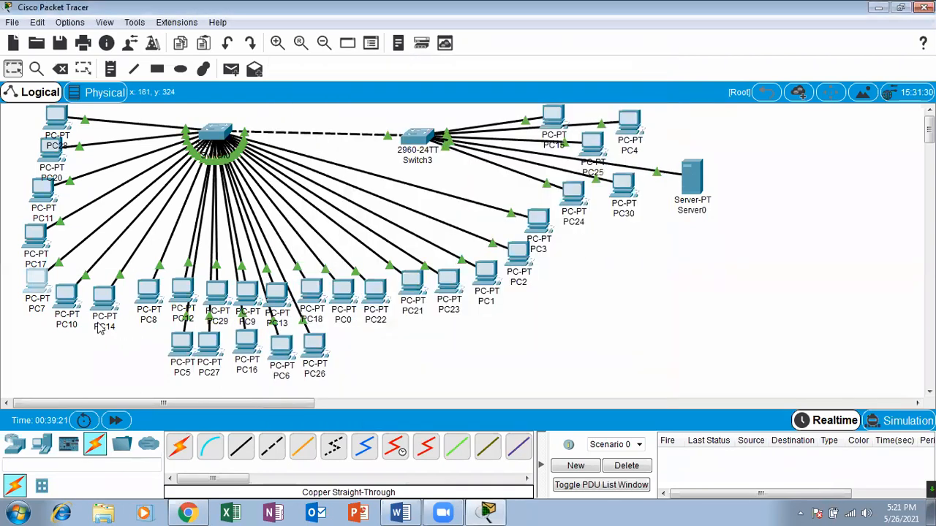
Switch PC10's IP configuration from static to DHCP and close its window.
left_click(67, 296)
left_click(394, 92)
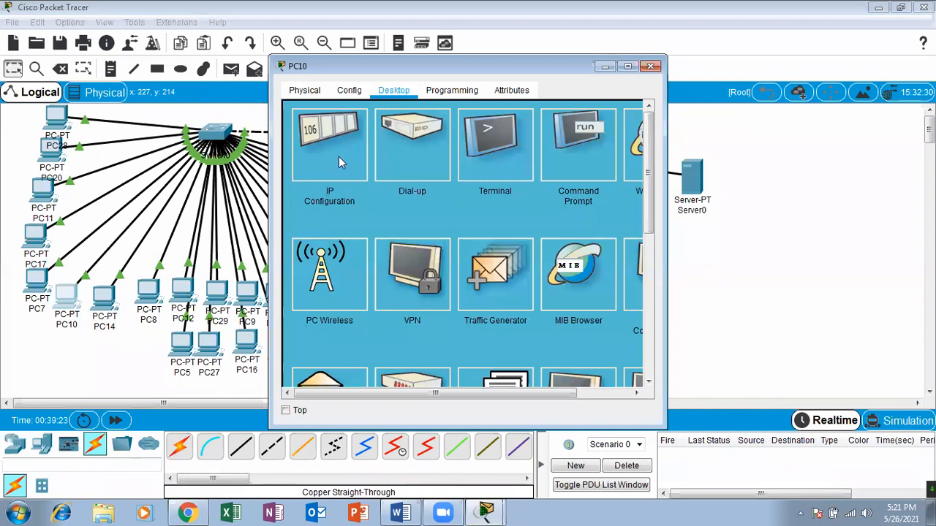
left_click(343, 162)
left_click(299, 168)
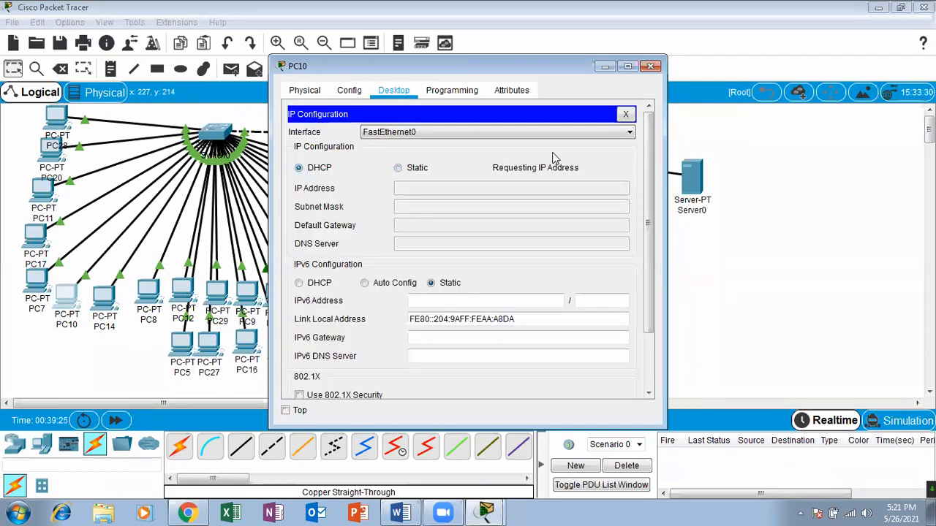
left_click(650, 66)
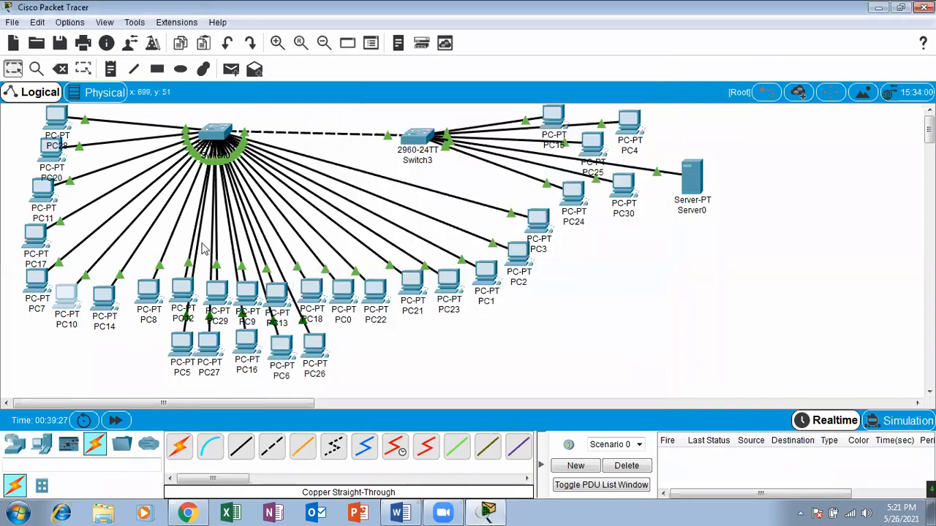
Switch PC14's IP configuration from static to DHCP and close its window.
left_click(111, 304)
left_click(394, 93)
left_click(332, 144)
left_click(300, 168)
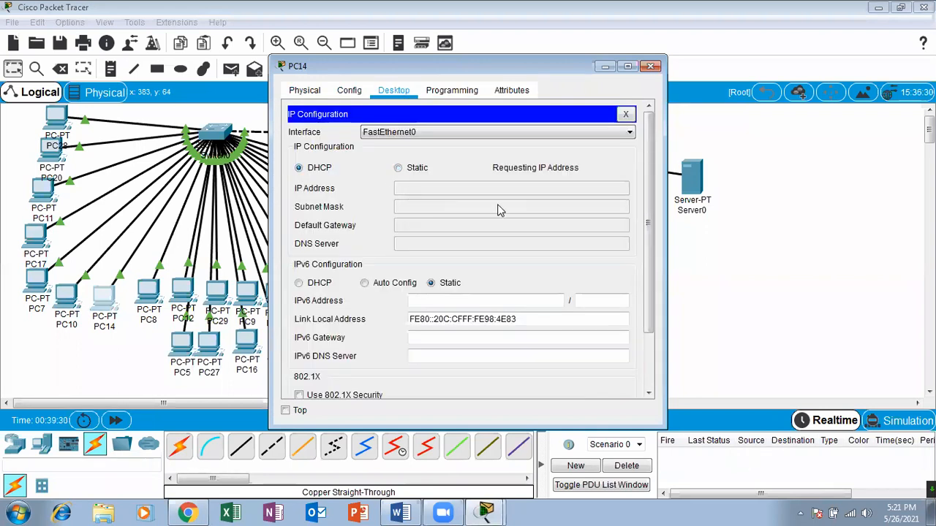
left_click(651, 66)
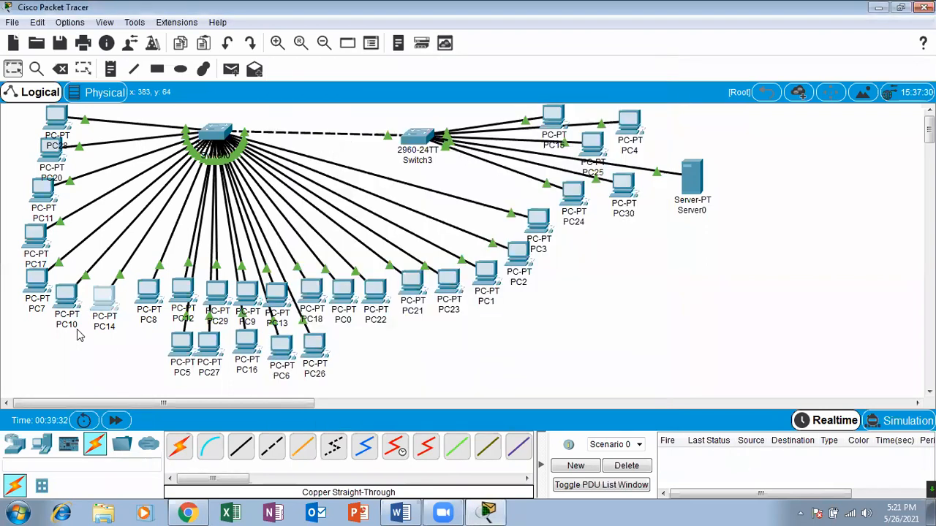
Switch PC8's IP configuration from static to DHCP and close its window.
left_click(148, 290)
left_click(393, 90)
left_click(343, 133)
left_click(311, 169)
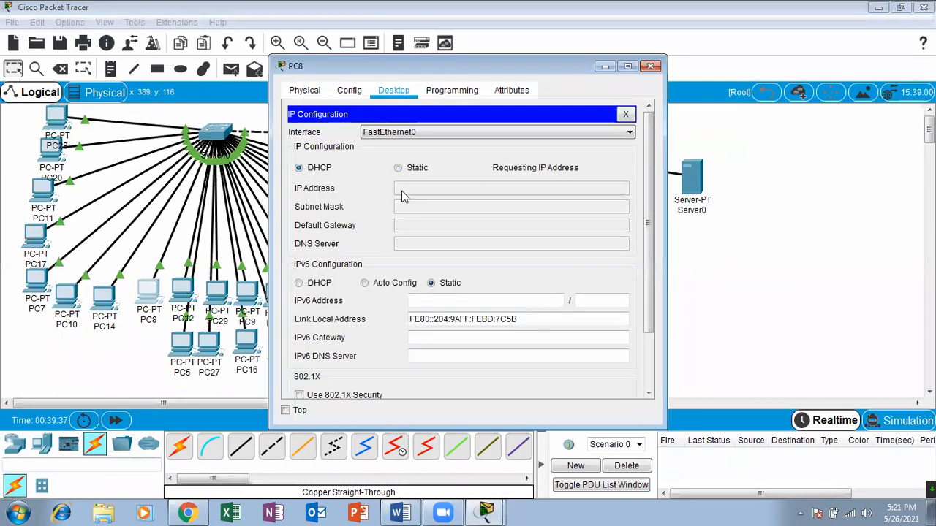
left_click(650, 66)
Switch PC12's IP configuration from static to DHCP and close its window.
left_click(183, 289)
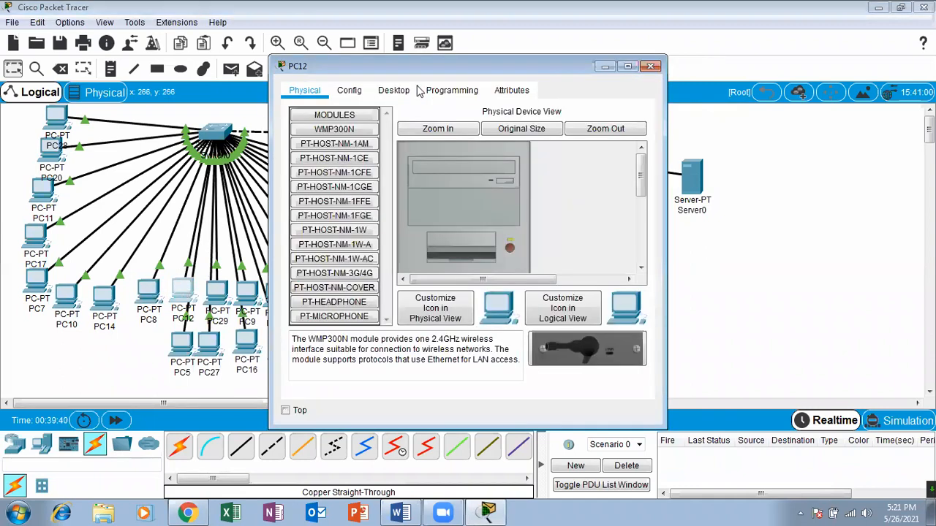
left_click(393, 89)
left_click(336, 143)
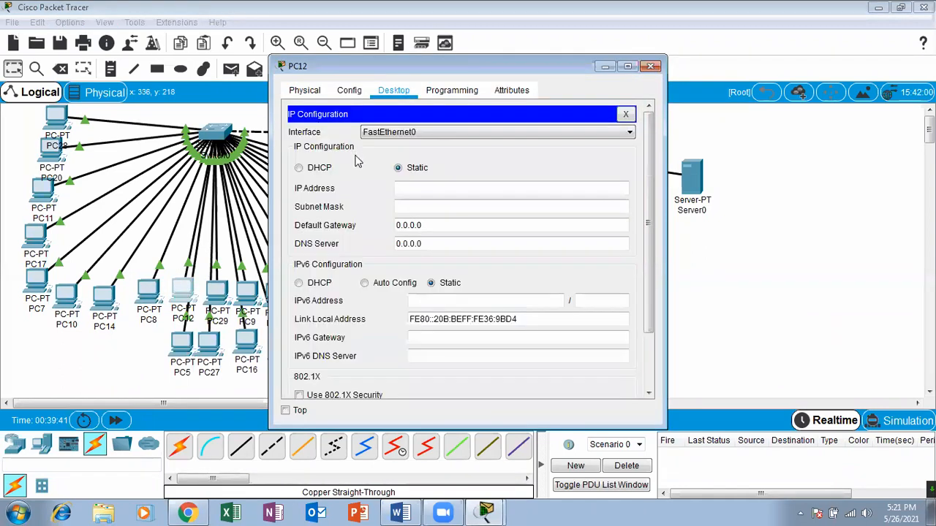
left_click(298, 168)
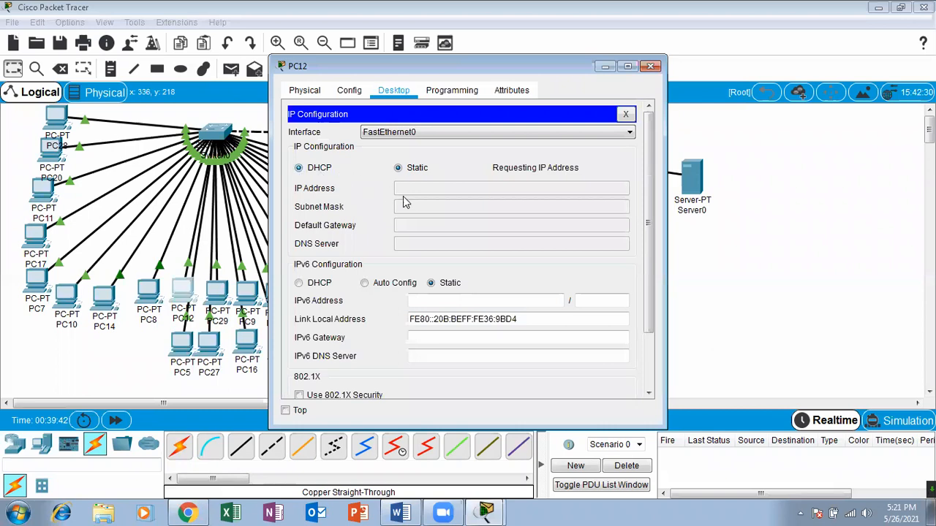
left_click(651, 67)
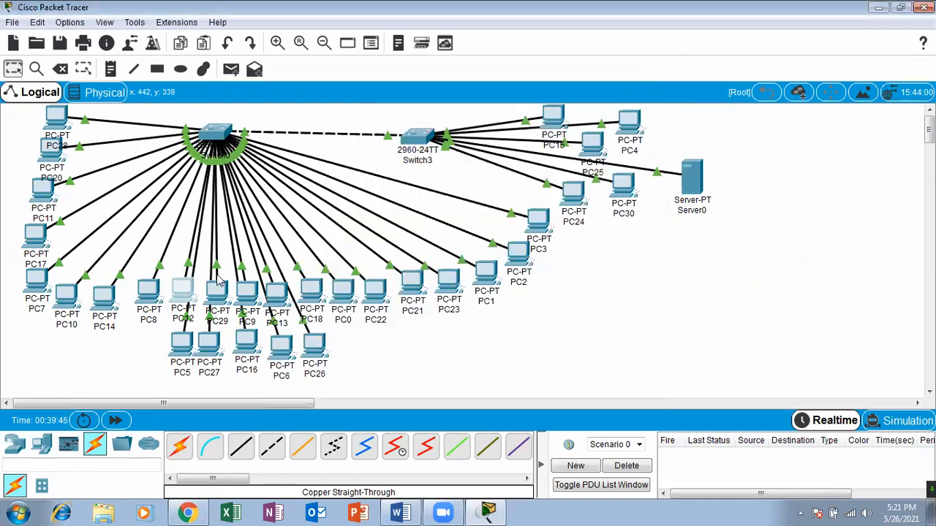
Switch PC29's IP configuration from static to DHCP and close its window.
left_click(219, 296)
left_click(393, 90)
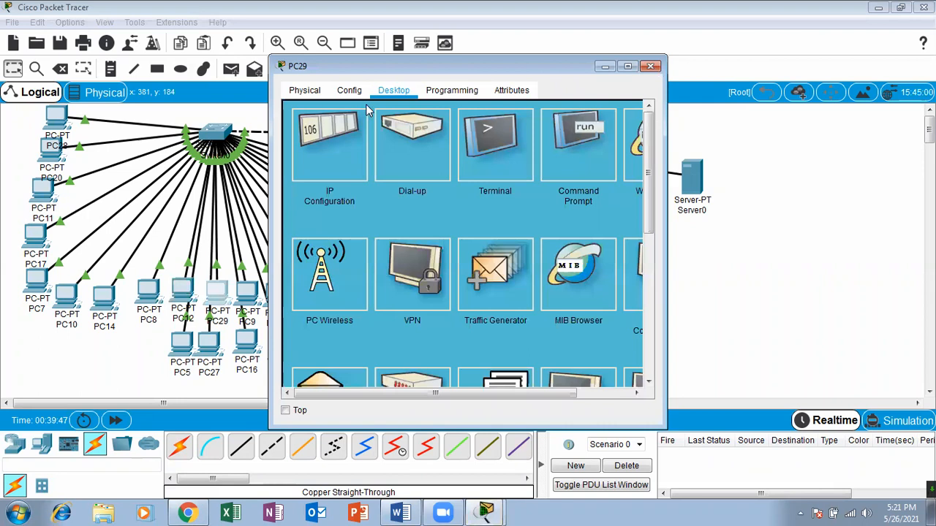
left_click(308, 166)
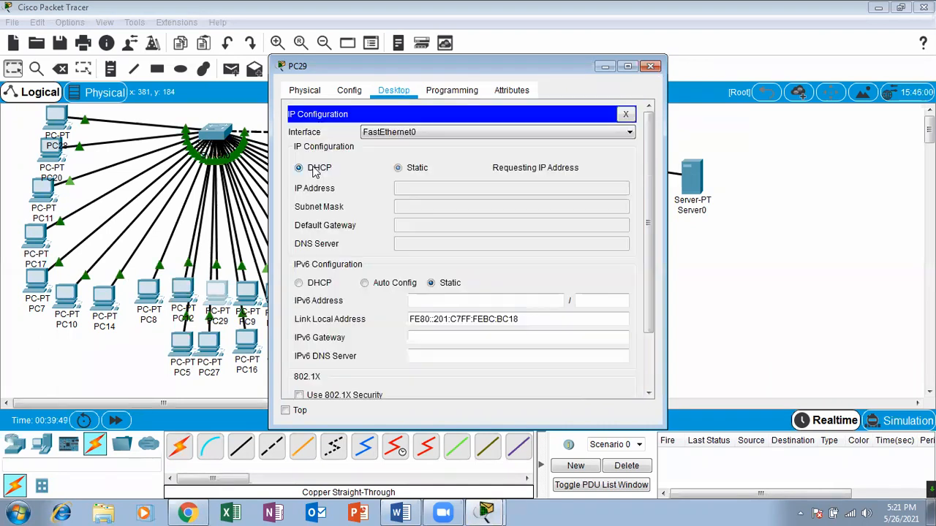
left_click(650, 67)
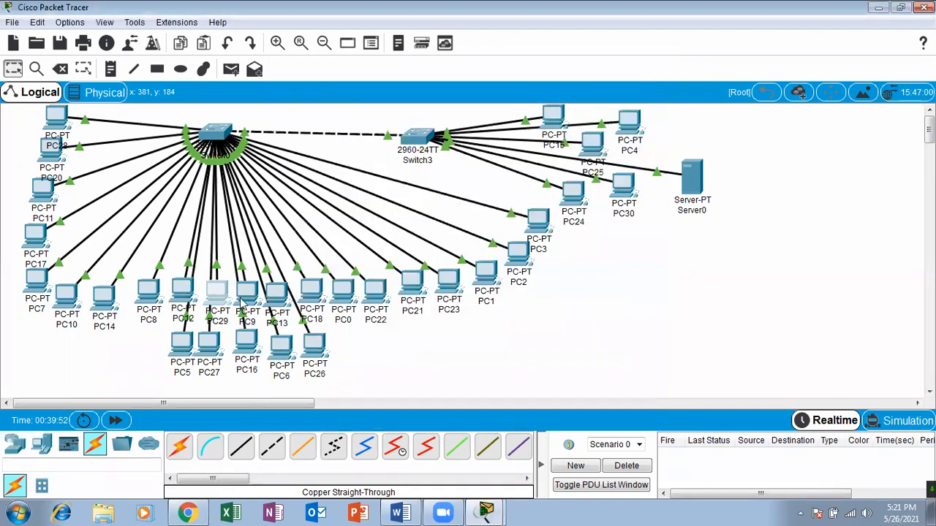
Switch PC9's IP configuration from static to DHCP and close its window.
left_click(245, 296)
left_click(405, 88)
left_click(307, 168)
left_click(299, 168)
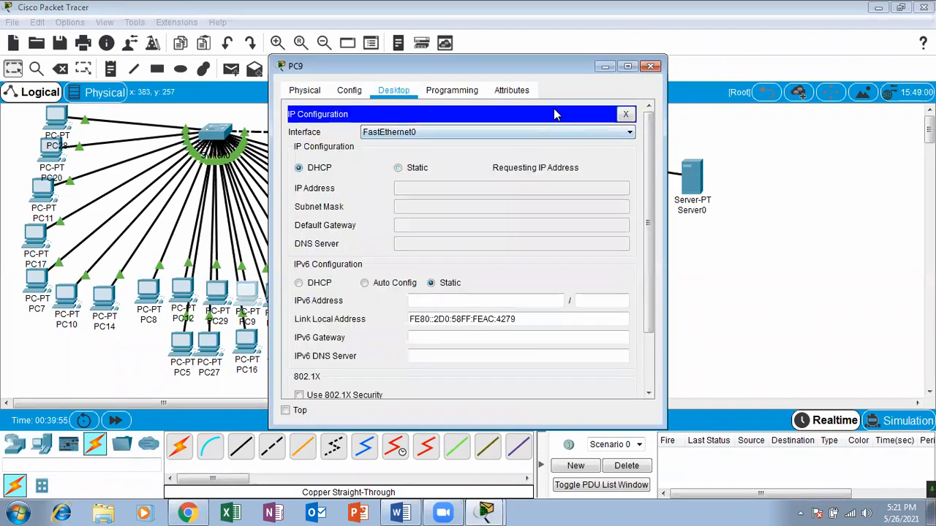
left_click(650, 66)
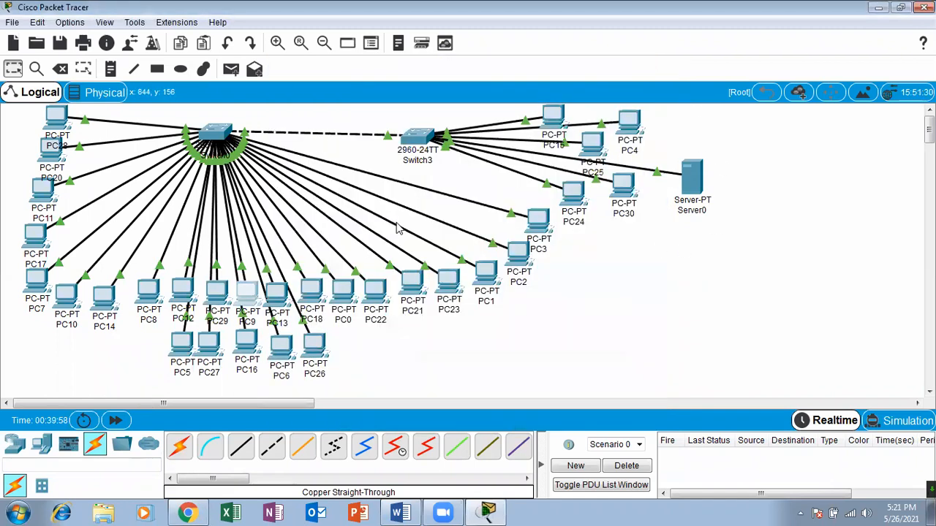
Switch PC13's IP configuration on FastEthernet0 to DHCP and close its window.
left_click(280, 300)
left_click(400, 91)
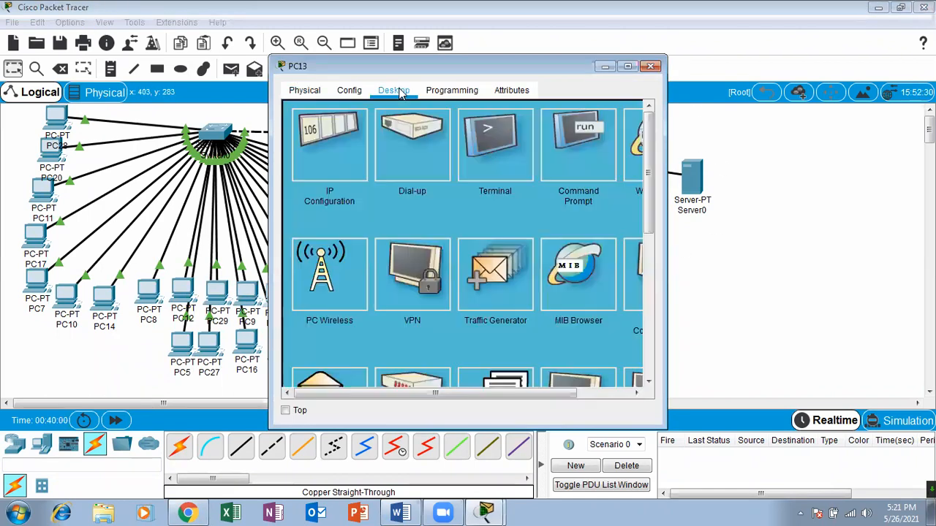
left_click(316, 158)
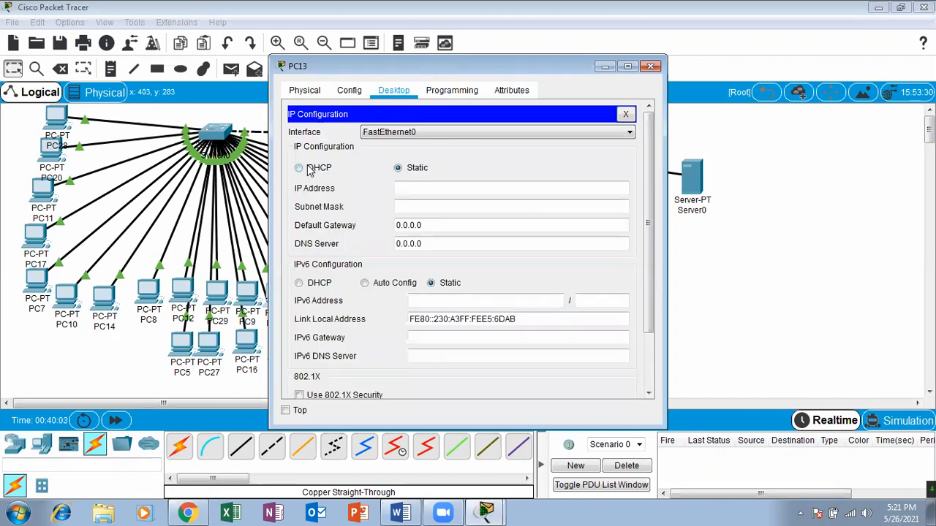
left_click(300, 168)
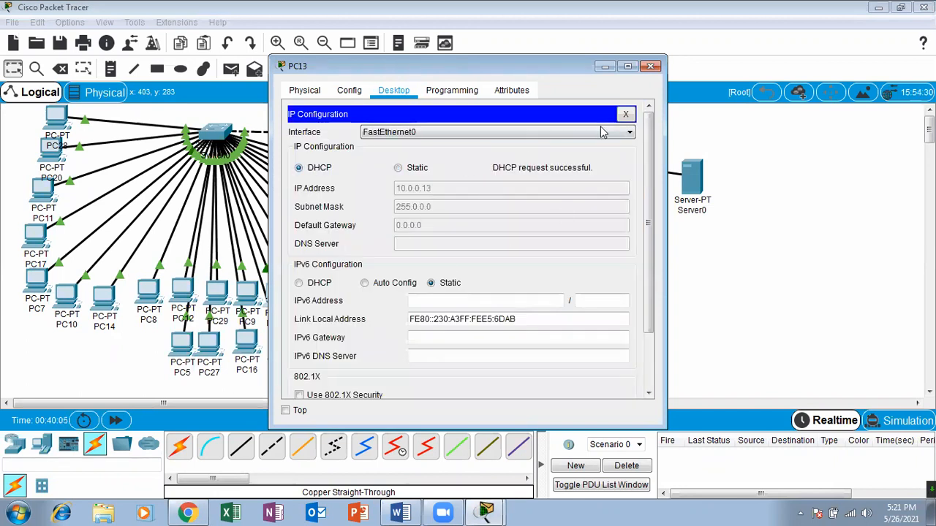
left_click(649, 67)
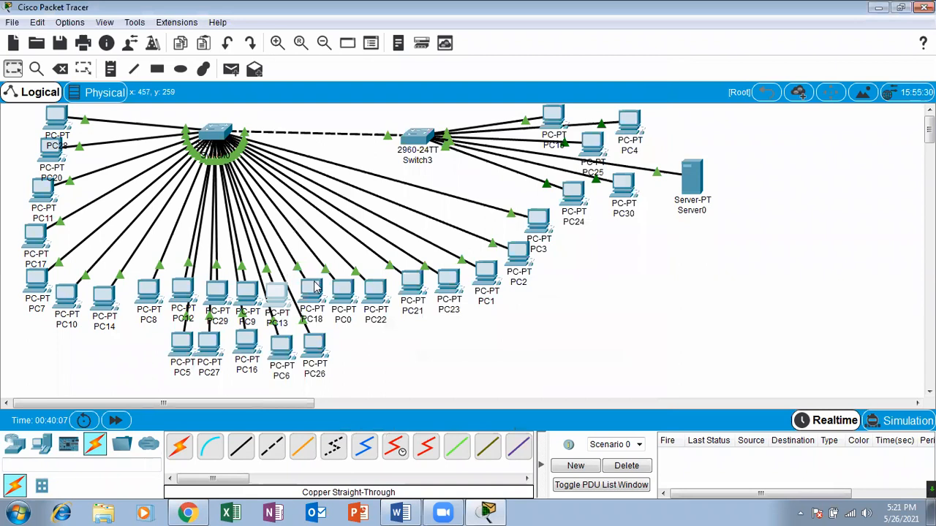
Switch PC18's IP configuration on FastEthernet0 to DHCP and close its window.
left_click(327, 285)
left_click(393, 89)
left_click(336, 142)
left_click(313, 168)
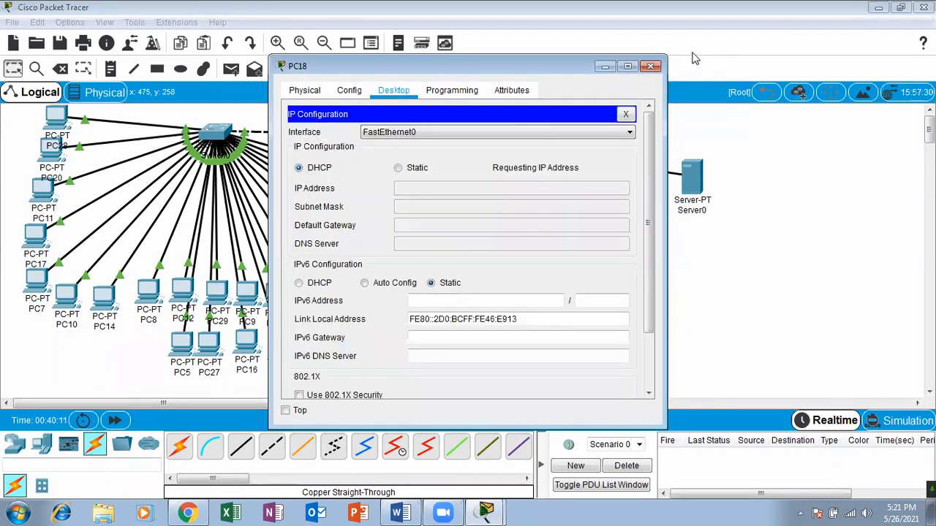
left_click(650, 66)
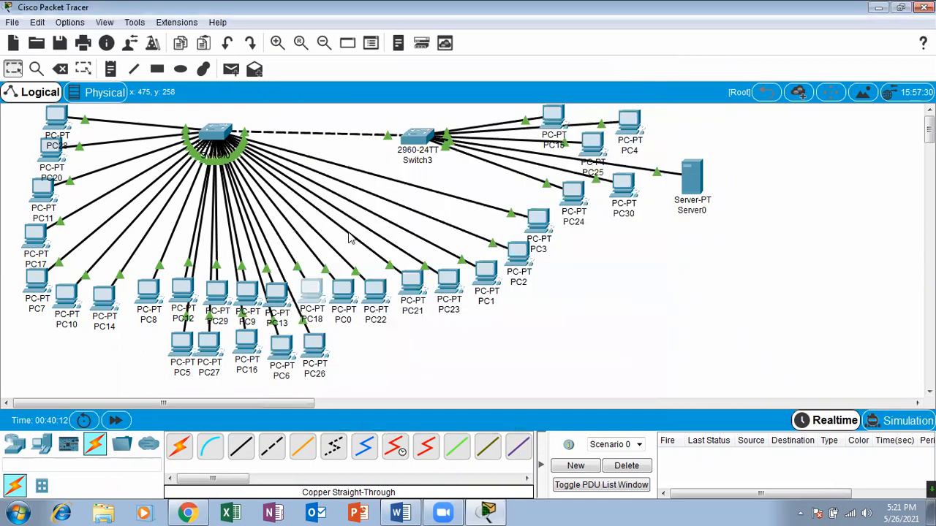
Switch PC0's IP configuration on FastEthernet0 to DHCP and close its window.
left_click(347, 286)
left_click(393, 90)
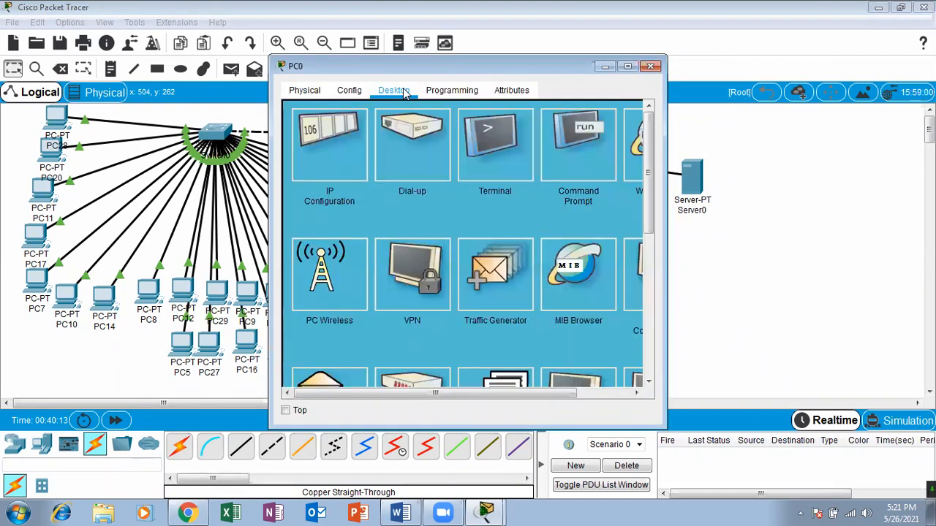
left_click(325, 174)
left_click(309, 168)
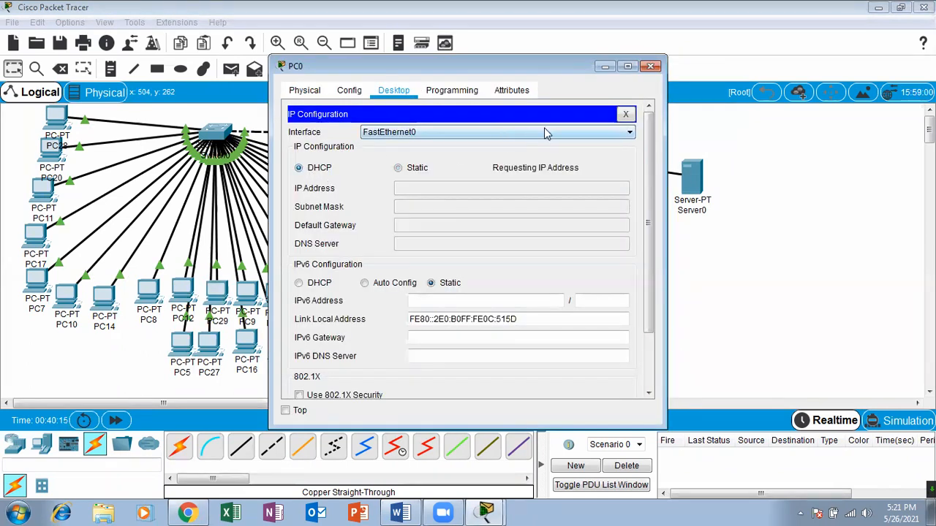
left_click(650, 66)
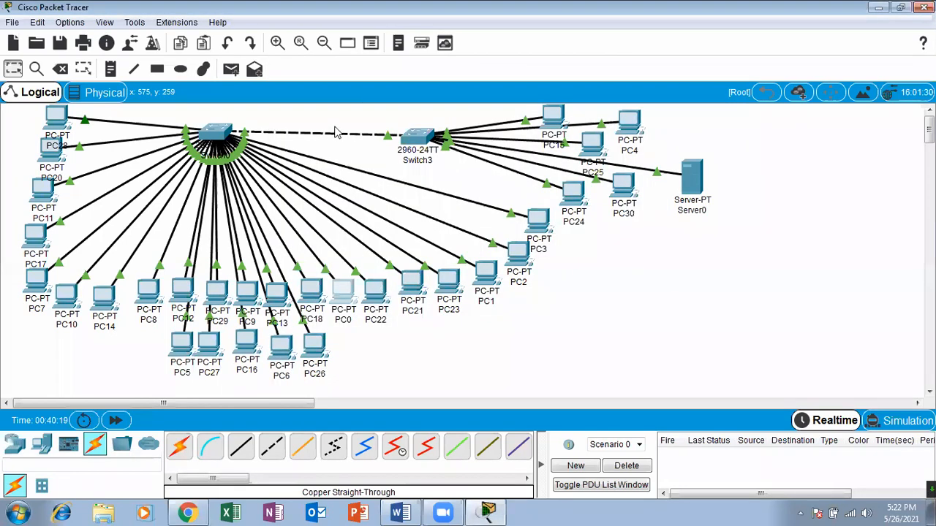
Switch PC22's IP configuration on FastEthernet0 to DHCP and close its window.
left_click(389, 91)
left_click(349, 143)
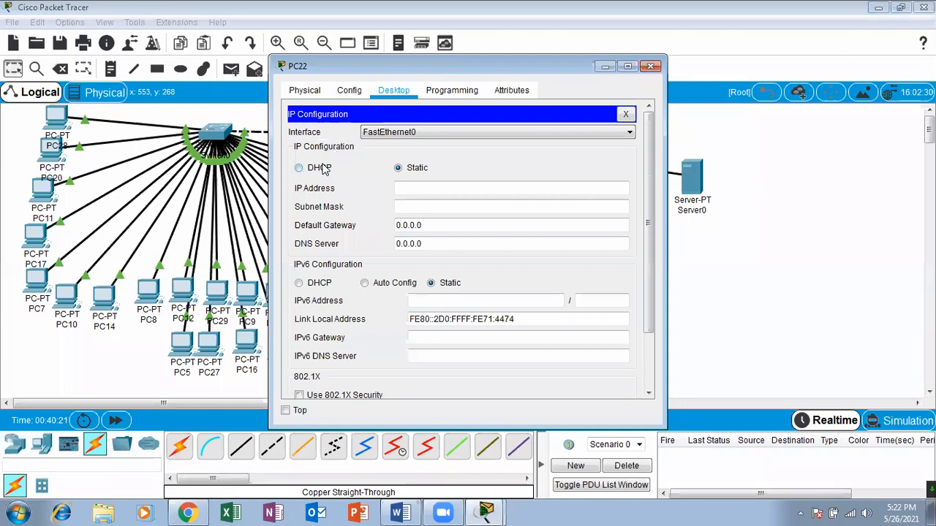
left_click(324, 169)
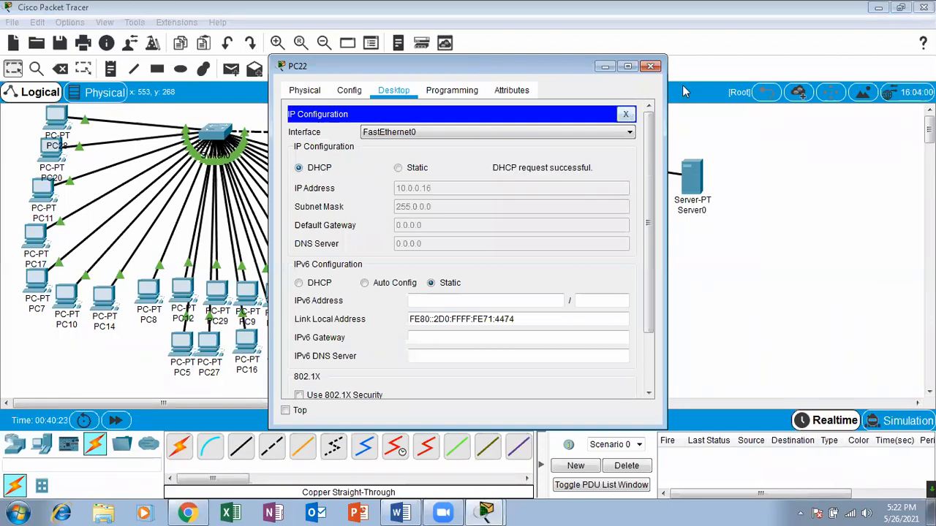
left_click(650, 66)
Switch PC21's IP configuration on FastEthernet0 to DHCP and close its window.
left_click(413, 291)
left_click(394, 89)
left_click(309, 156)
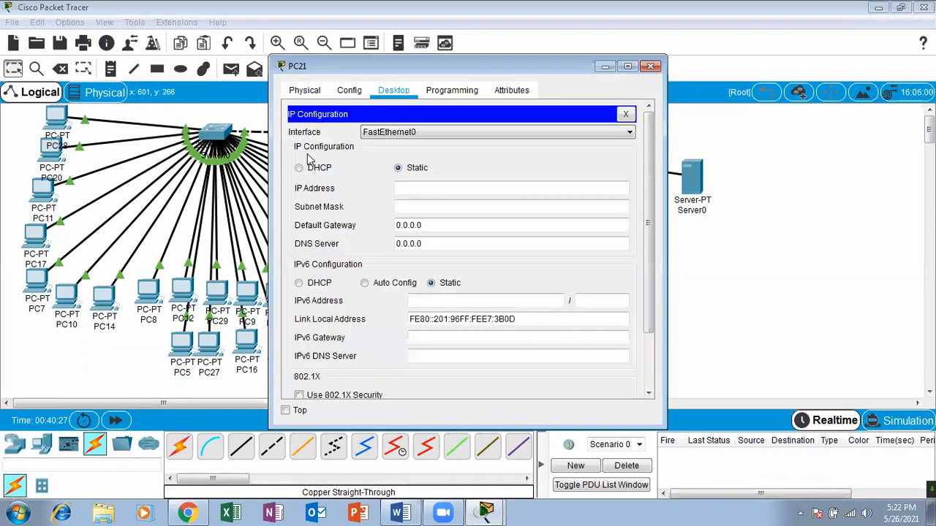
left_click(307, 167)
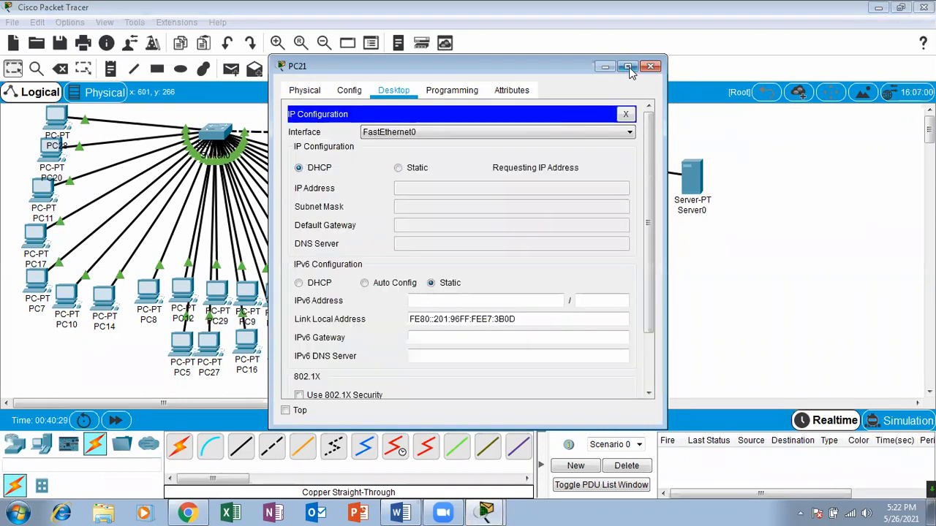
left_click(650, 65)
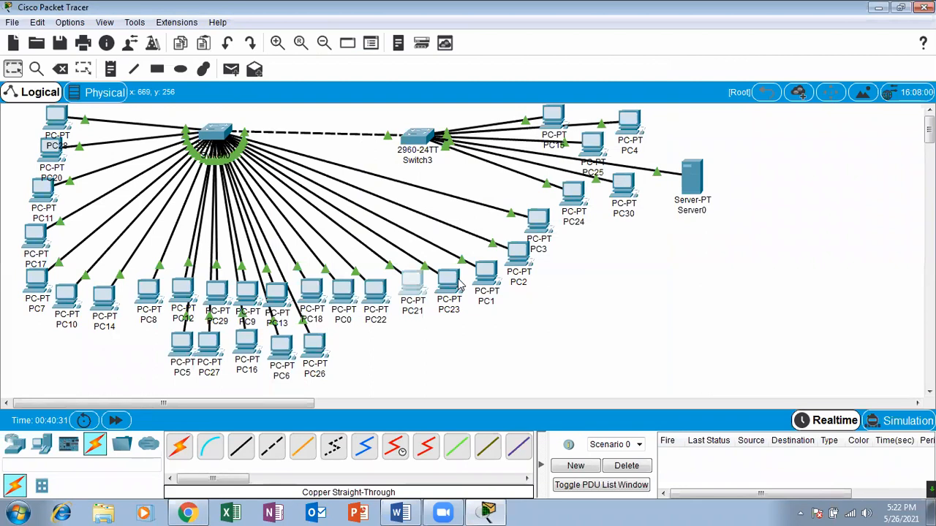
Switch PC23's IP configuration on FastEthernet0 to DHCP and close its window.
left_click(457, 284)
left_click(393, 90)
left_click(310, 152)
left_click(305, 167)
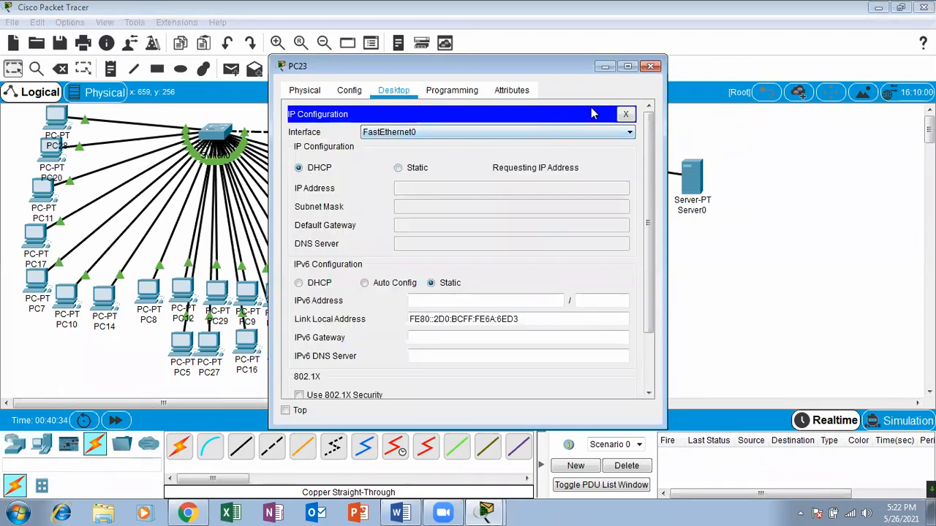
left_click(650, 66)
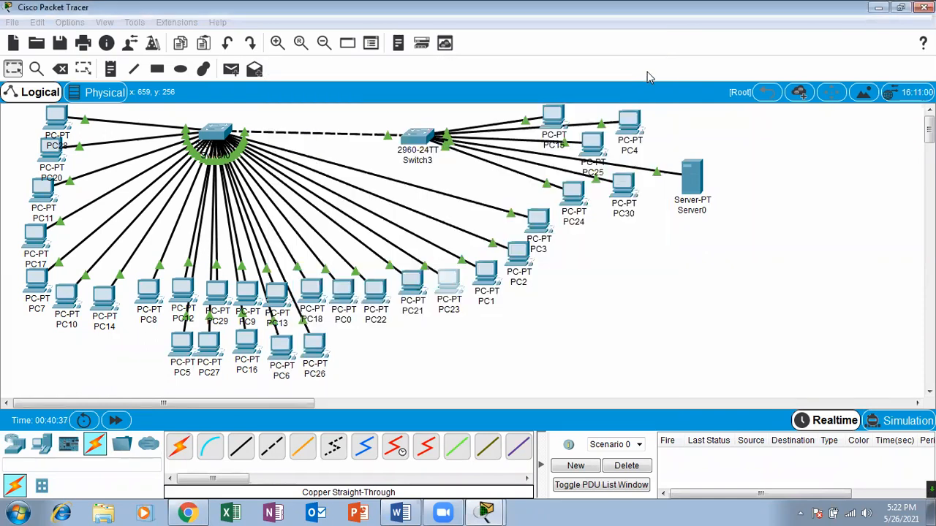
Switch PC1's IP configuration on FastEthernet0 to DHCP and close its window.
left_click(487, 288)
left_click(401, 94)
left_click(350, 130)
left_click(299, 168)
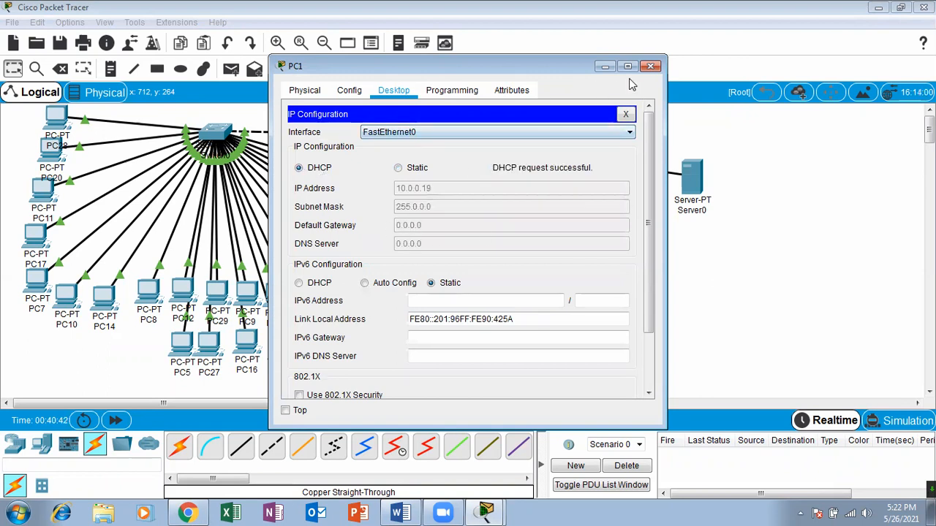
left_click(650, 66)
Switch PC2's IP configuration on FastEthernet0 to DHCP and close its window.
left_click(522, 247)
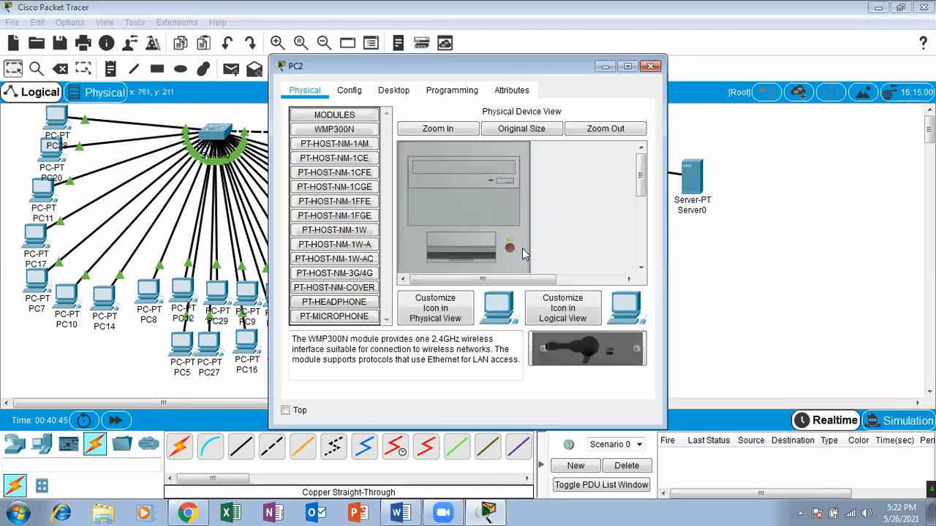
left_click(389, 92)
left_click(338, 126)
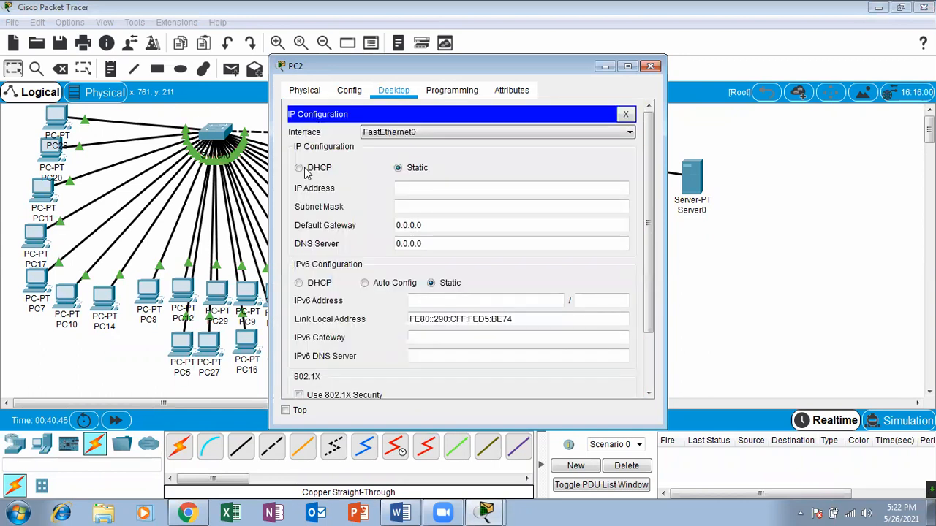
left_click(305, 169)
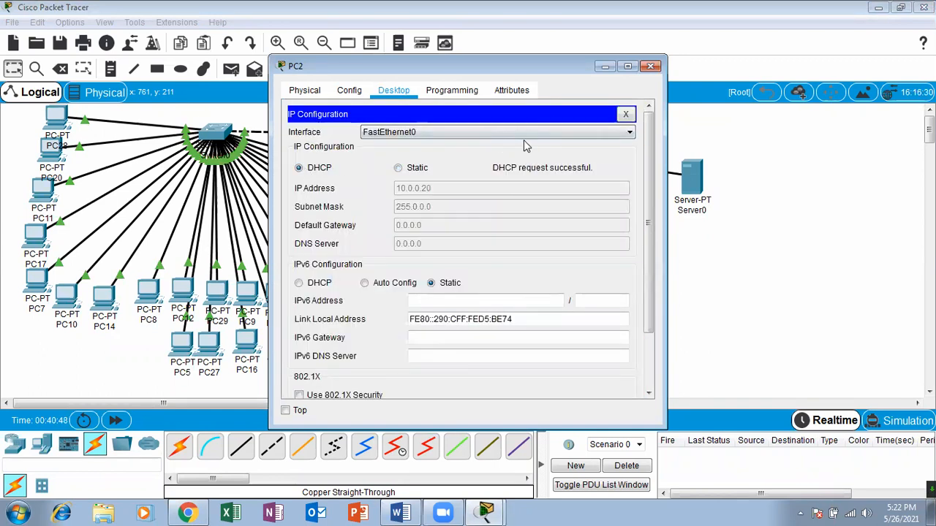
left_click(649, 65)
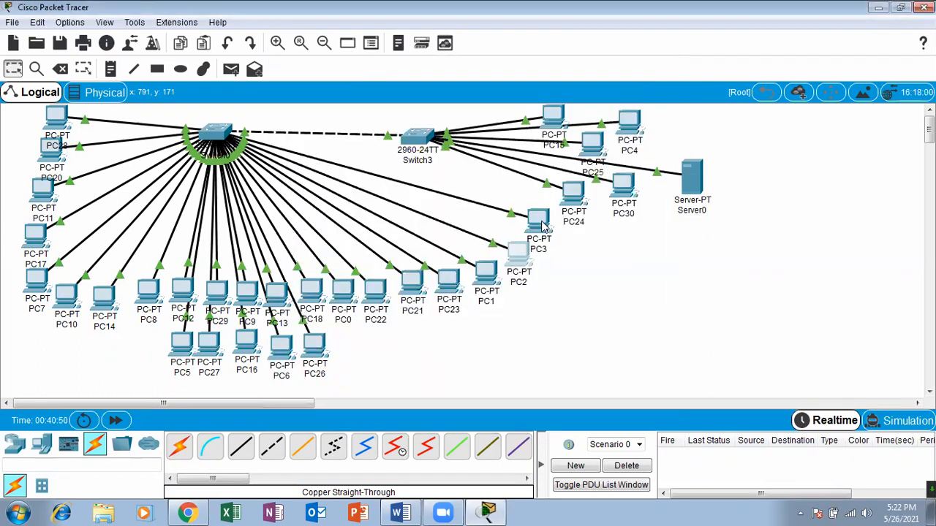
Switch PC3's IP configuration on FastEthernet0 to DHCP and close its window.
left_click(537, 219)
left_click(395, 92)
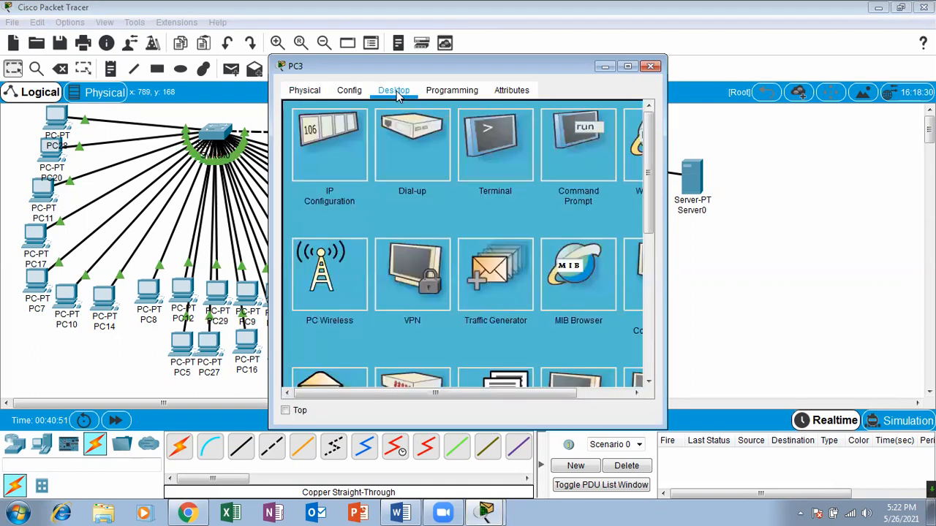
left_click(329, 143)
left_click(300, 168)
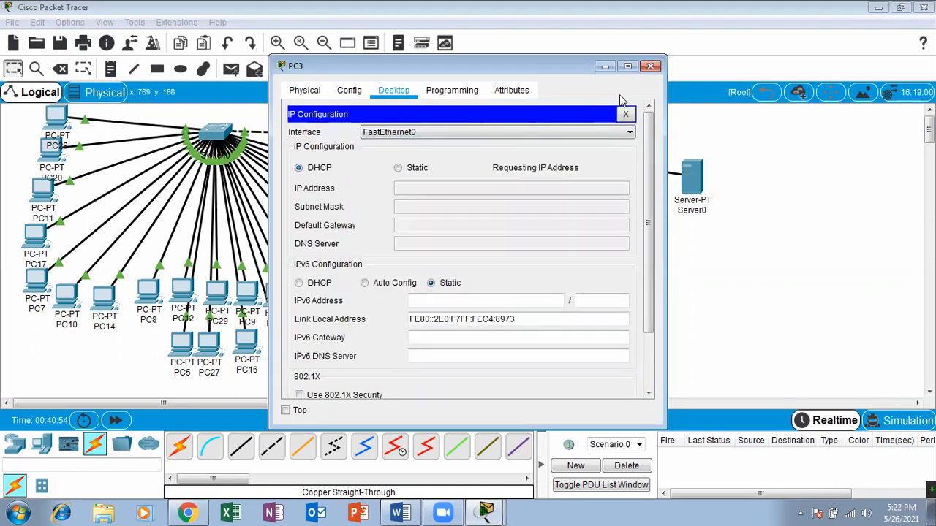
left_click(650, 67)
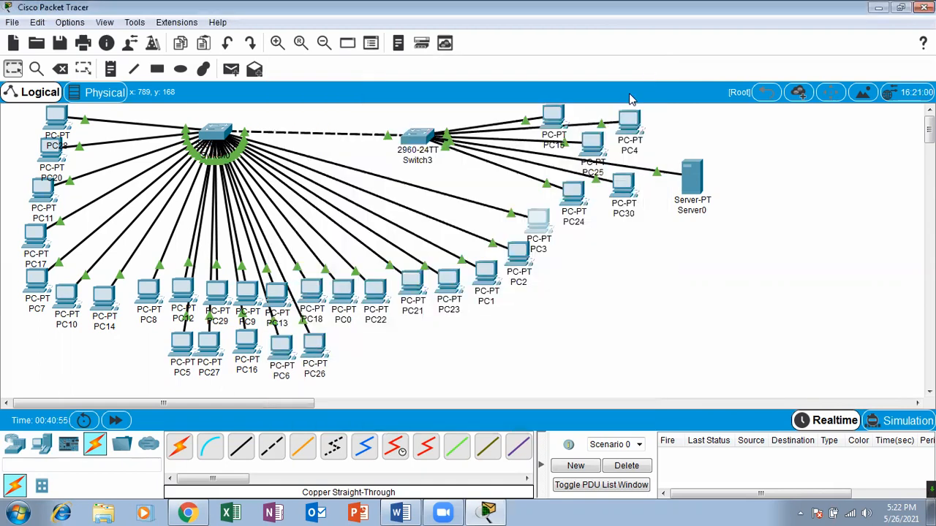
Switch PC5's IP configuration on FastEthernet0 to DHCP and close its window.
left_click(192, 343)
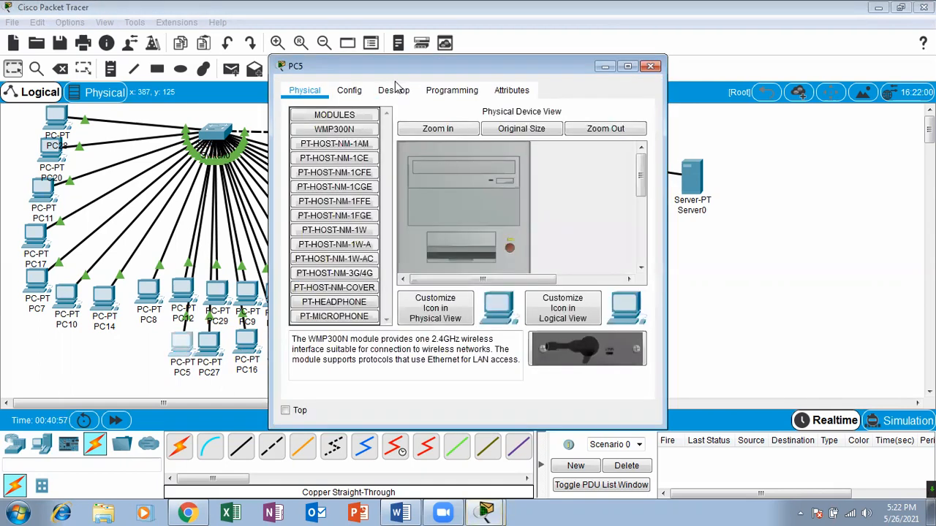
left_click(394, 90)
left_click(339, 150)
left_click(318, 169)
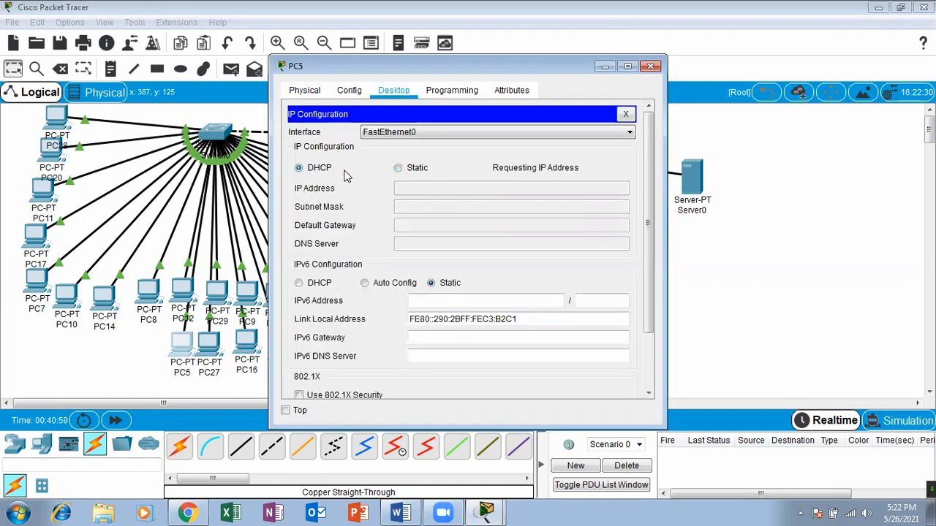
left_click(649, 66)
Switch PC27's IP configuration on FastEthernet0 to DHCP and close its window.
left_click(207, 351)
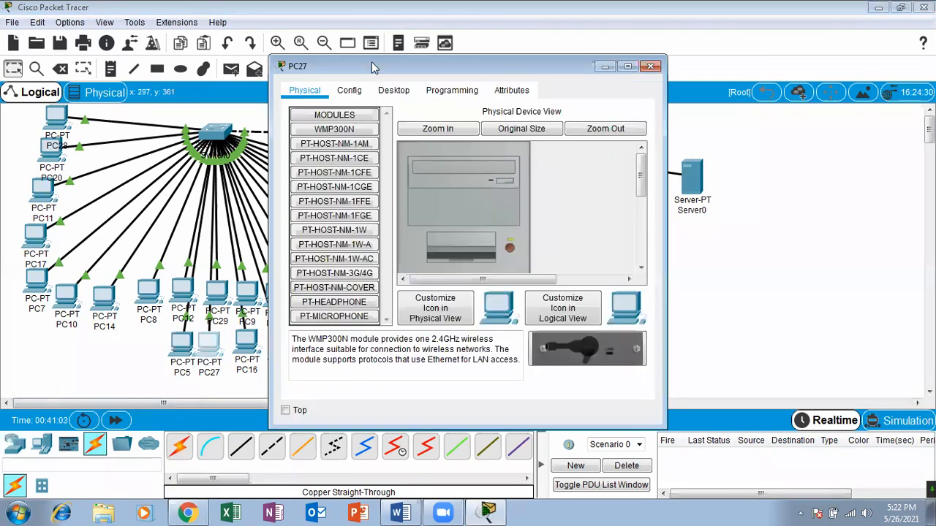
left_click(394, 89)
left_click(332, 150)
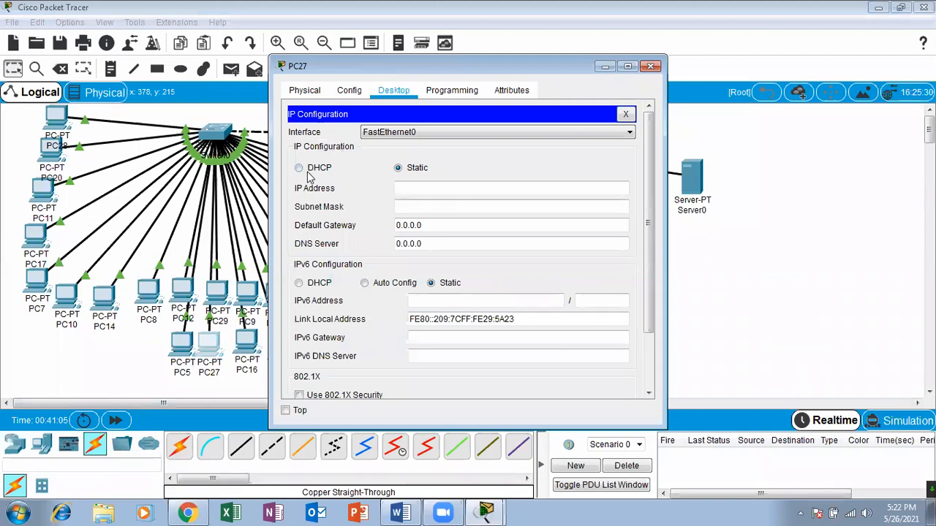
left_click(299, 168)
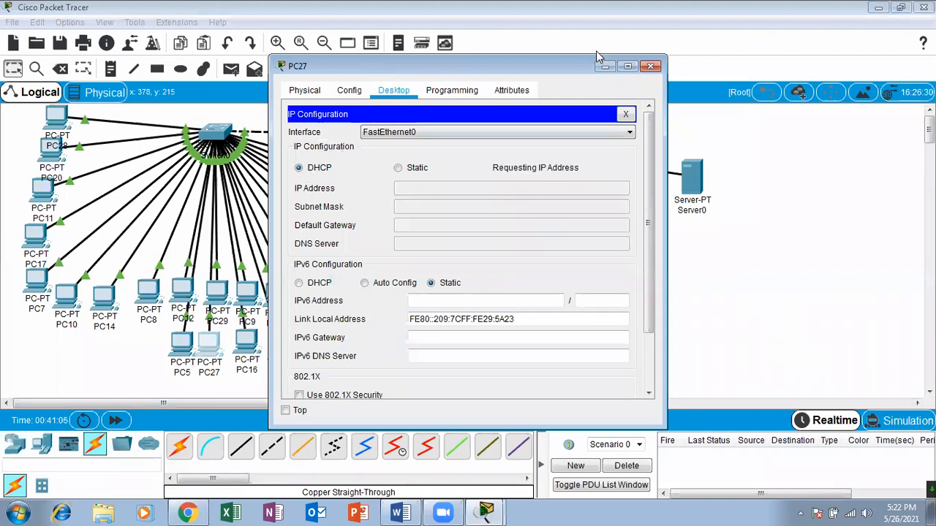
left_click(648, 67)
Switch PC16's IP configuration on FastEthernet0 to DHCP and close its window.
left_click(247, 342)
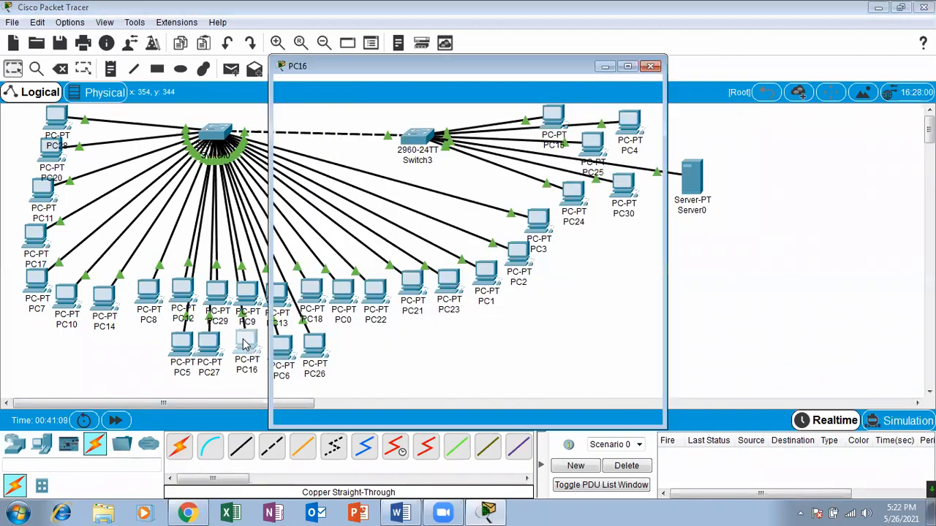
left_click(393, 89)
left_click(338, 160)
left_click(314, 168)
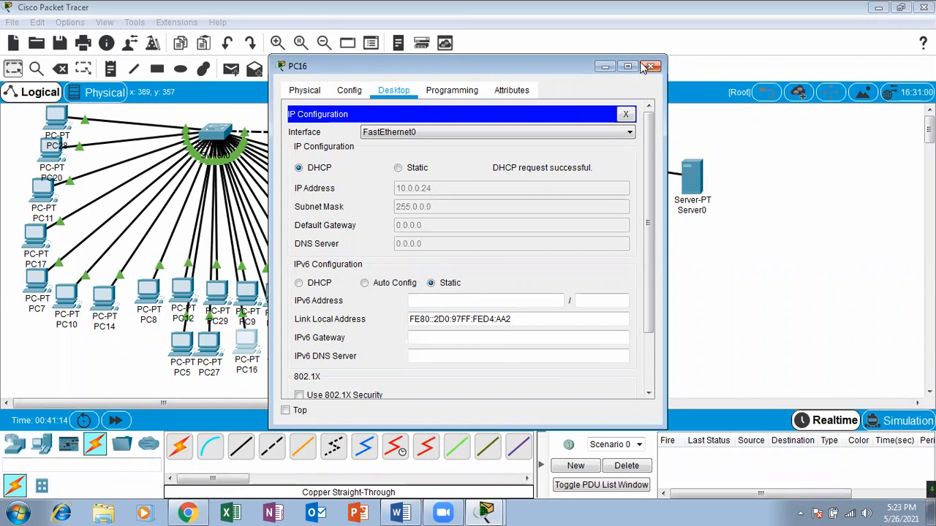
left_click(650, 68)
Switch PC6's IP configuration on FastEthernet0 to DHCP and close its window.
left_click(277, 368)
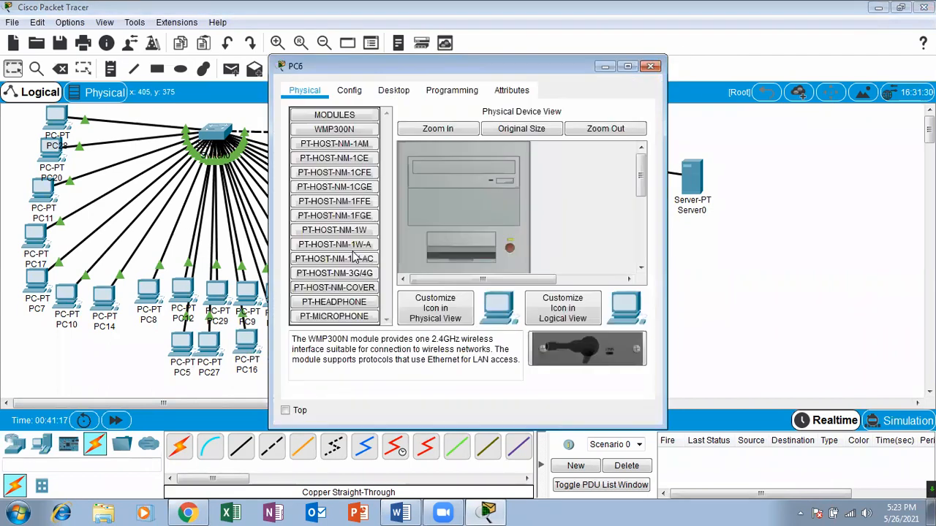
left_click(409, 90)
left_click(334, 157)
left_click(310, 171)
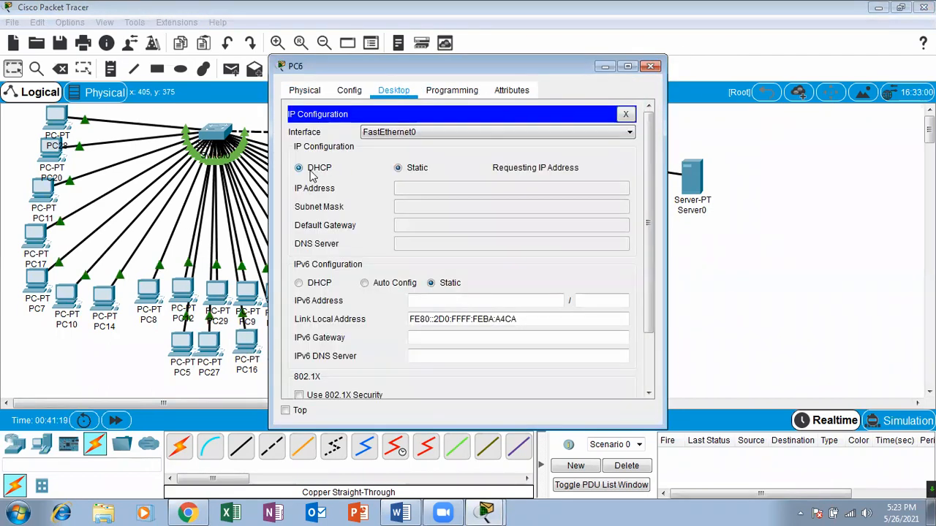
left_click(651, 66)
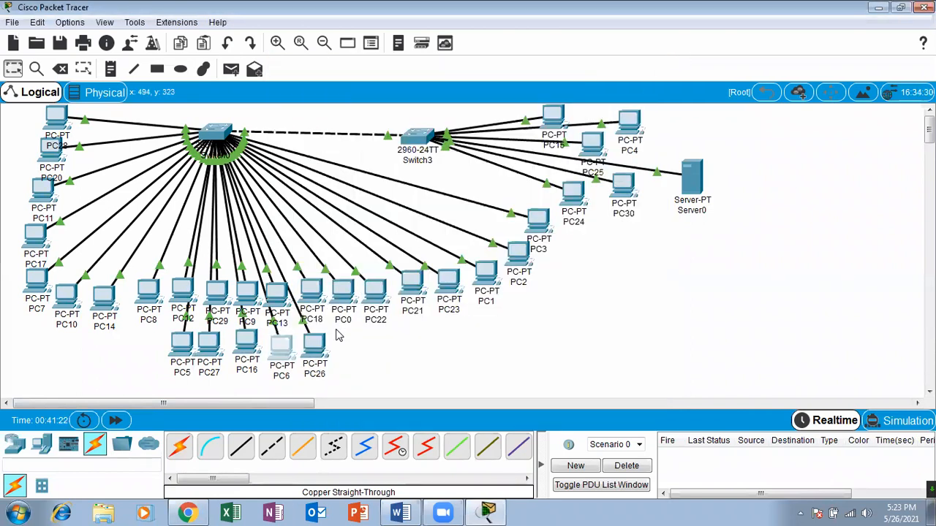
Open PC26's IP configuration and switch its FastEthernet0 addressing to DHCP.
left_click(314, 347)
left_click(394, 90)
left_click(333, 143)
left_click(301, 168)
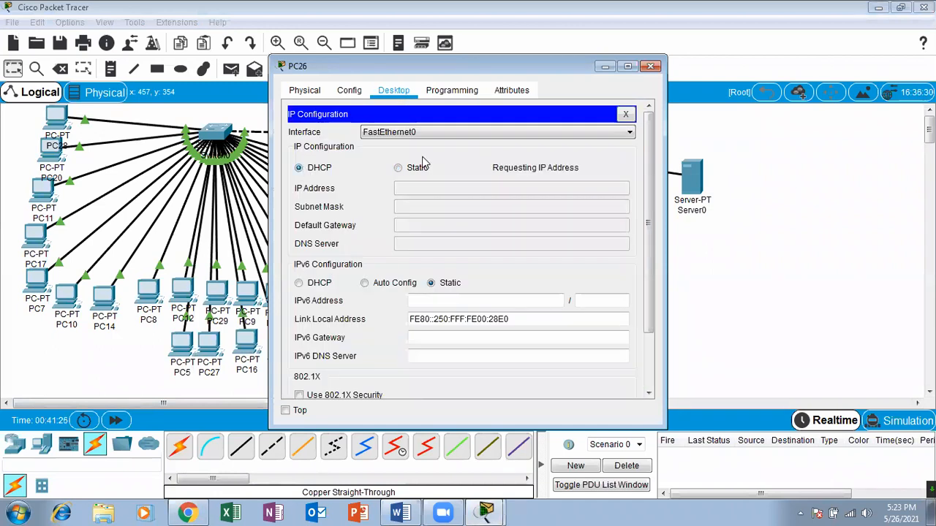
Close PC26's window, switch PC24's IP configuration on FastEthernet0 to DHCP and close that window too.
left_click(650, 66)
left_click(568, 189)
left_click(402, 91)
left_click(338, 152)
left_click(320, 170)
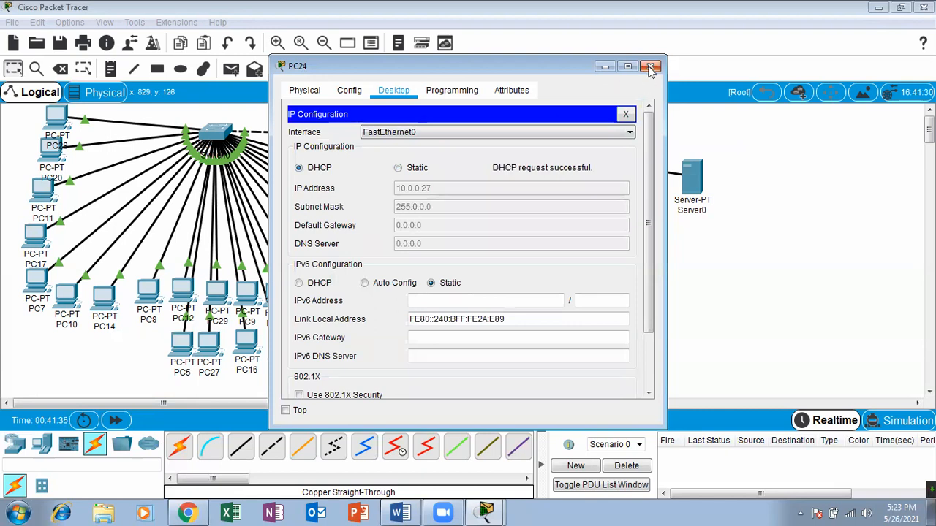
left_click(650, 66)
Switch PC30's IP configuration on FastEthernet0 to DHCP and close its window.
left_click(622, 192)
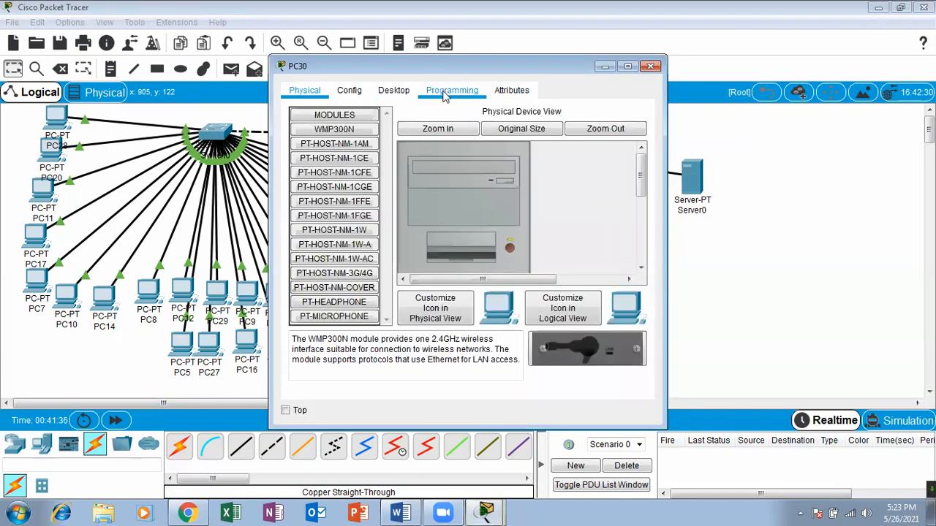
left_click(404, 92)
left_click(351, 126)
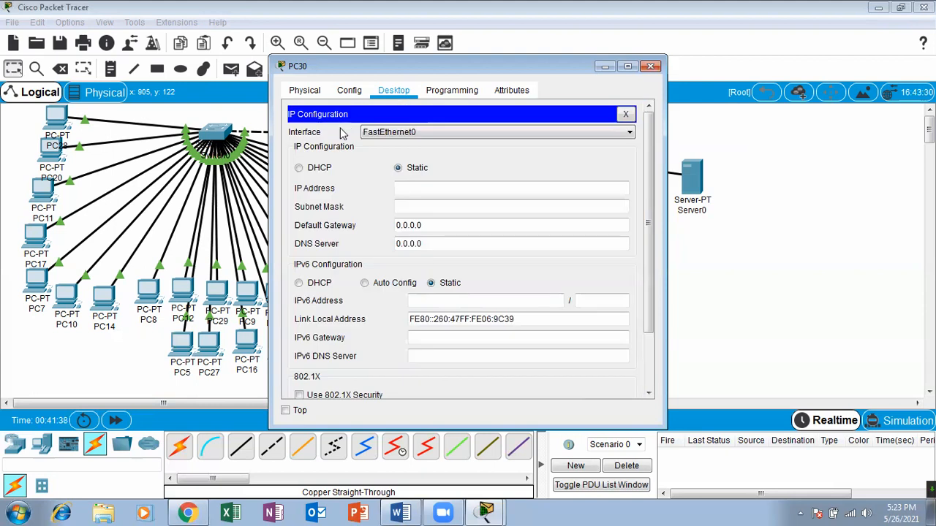
left_click(298, 168)
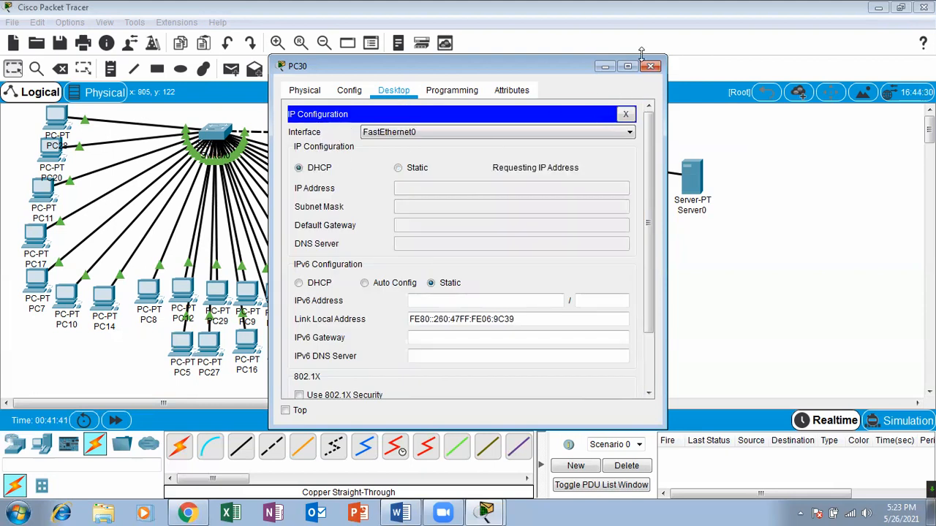
left_click(650, 65)
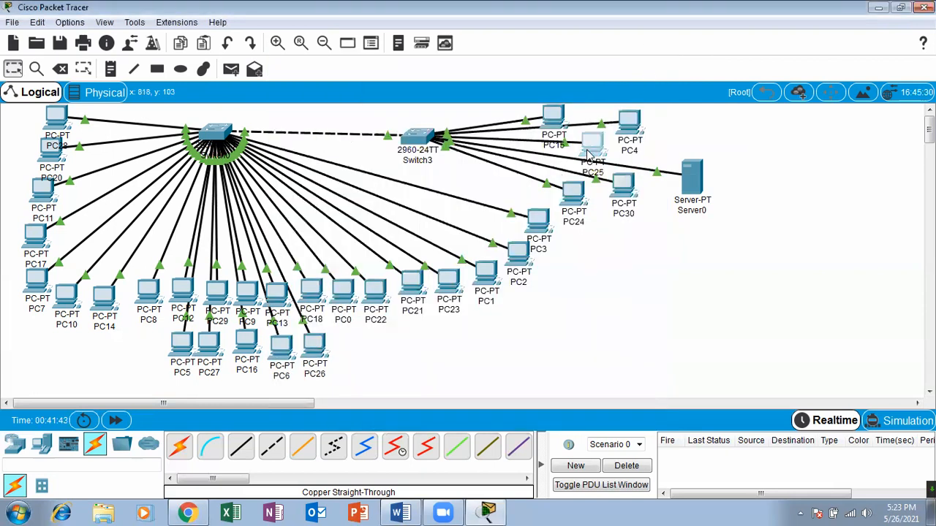
Switch PC25's IP configuration on FastEthernet0 to DHCP and close its window.
left_click(592, 146)
left_click(391, 90)
left_click(356, 118)
left_click(334, 170)
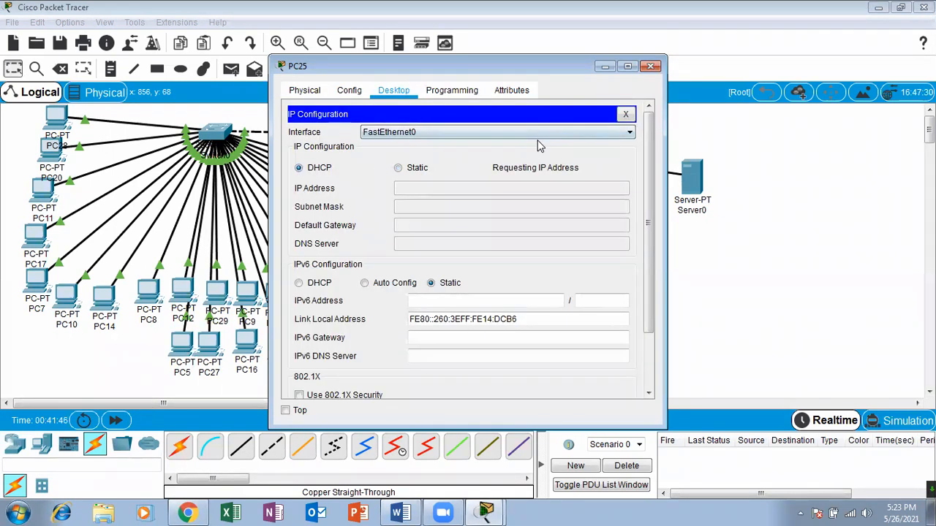
left_click(650, 67)
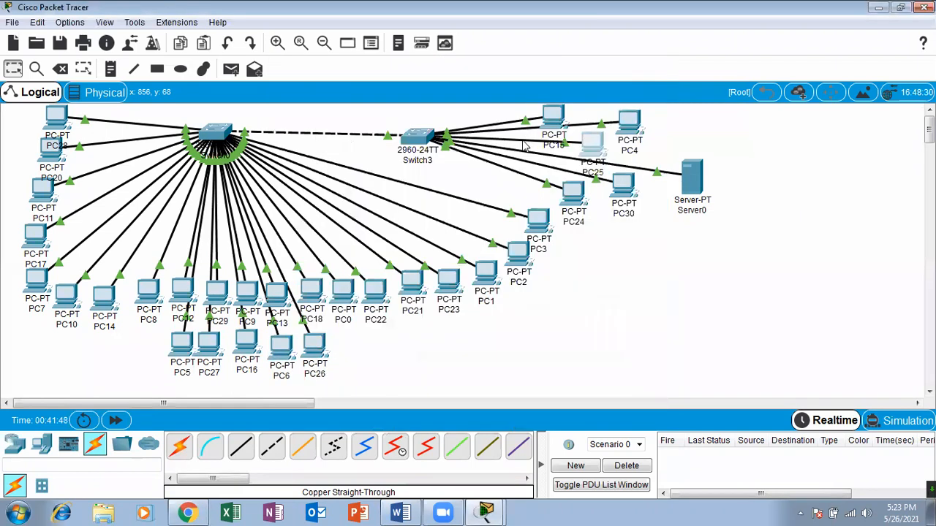
Switch PC15's IP configuration on FastEthernet0 to DHCP and close its window.
left_click(588, 141)
left_click(393, 90)
left_click(329, 150)
left_click(299, 168)
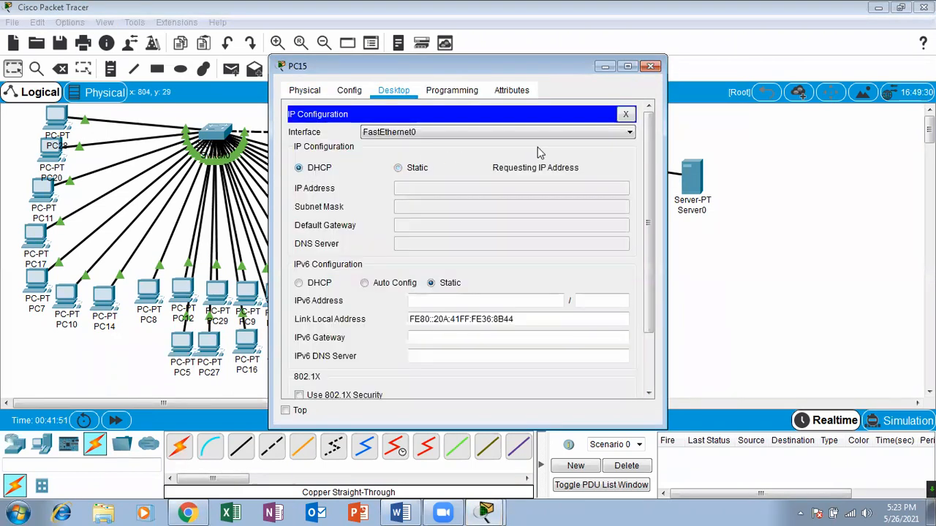
left_click(650, 66)
Switch PC4's IP configuration on FastEthernet0 to DHCP and close its window.
left_click(630, 122)
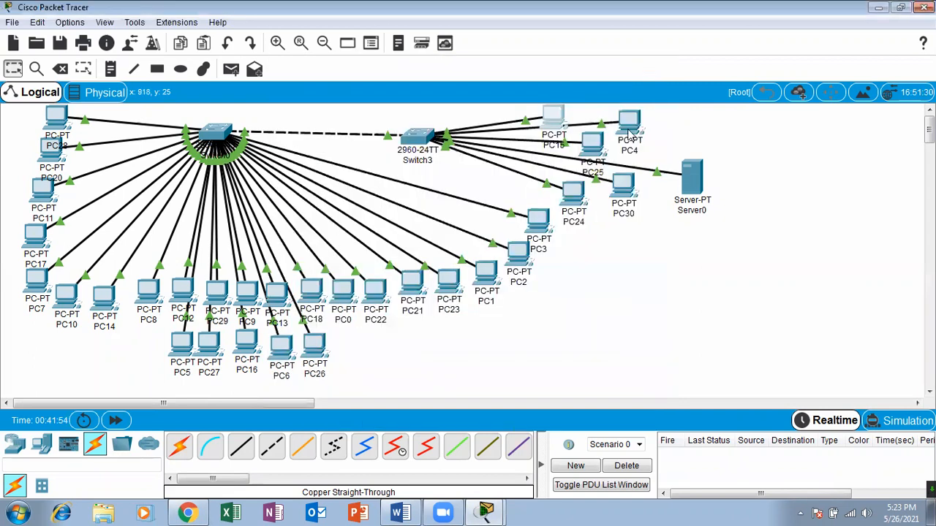
left_click(392, 90)
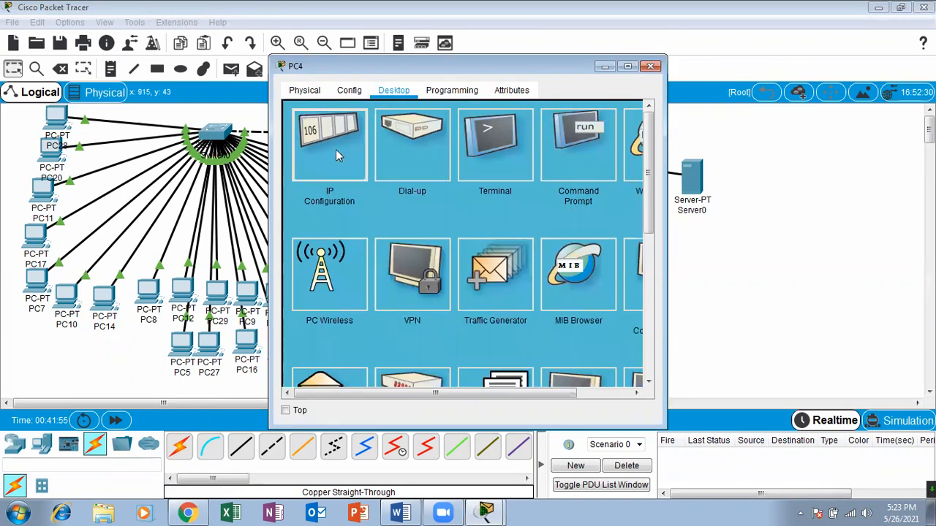
left_click(335, 154)
left_click(318, 174)
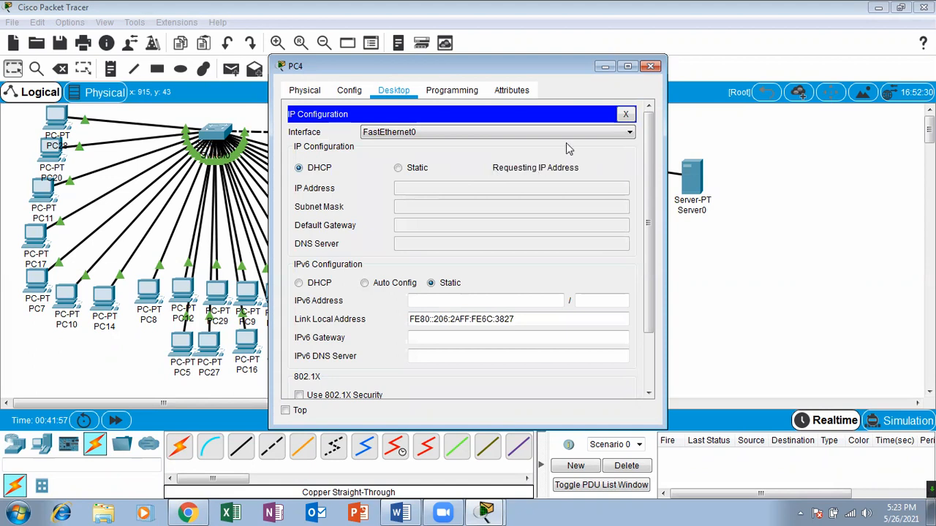
left_click(651, 66)
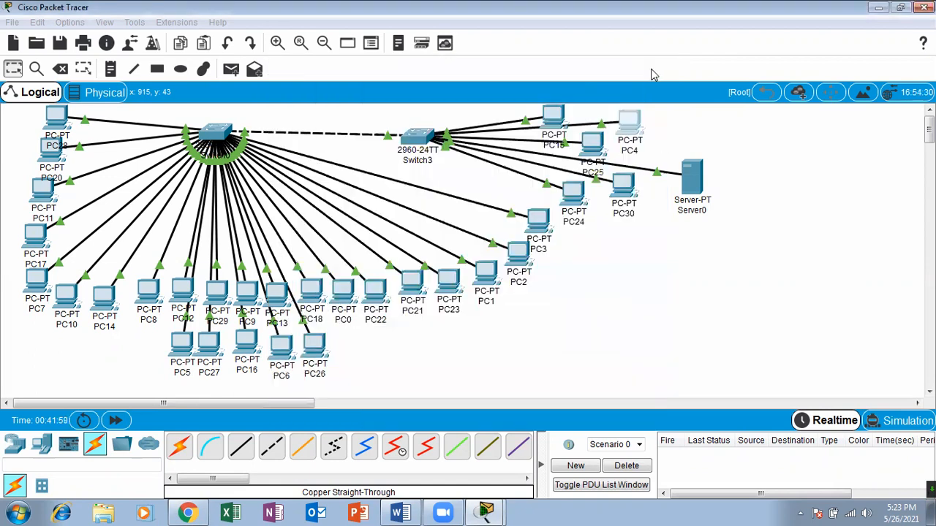
Open Server0's IP configuration and switch its IPv4 addressing to DHCP.
left_click(691, 175)
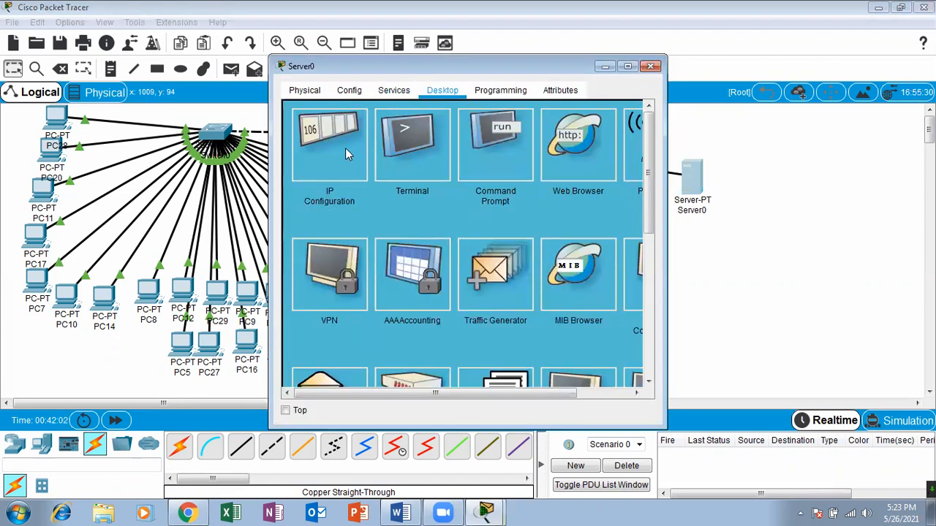
left_click(345, 147)
left_click(320, 151)
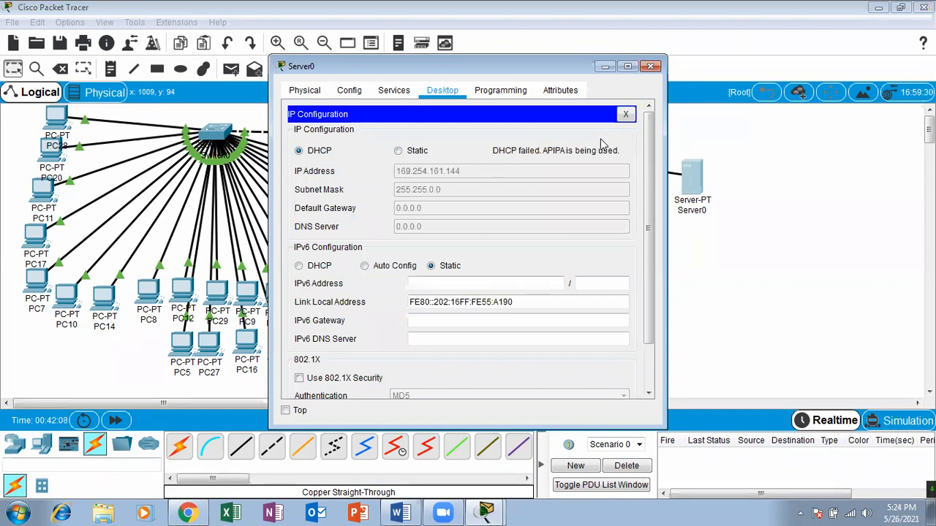
Set Server0's addressing to static with IP address 10.0.0.1 and subnet mask 255.0.0.0, and close its window.
left_click(399, 151)
left_click(410, 171)
type("1")
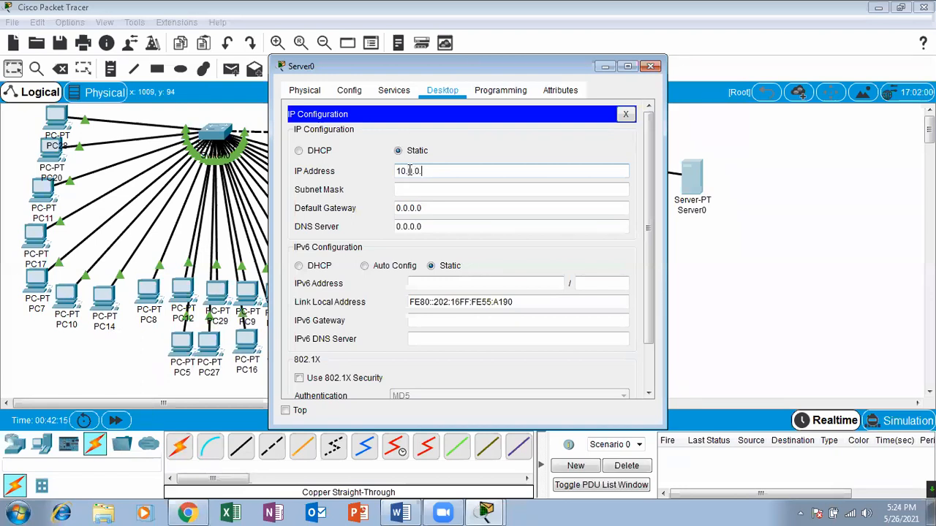
type("0.0.0.1")
left_click(413, 189)
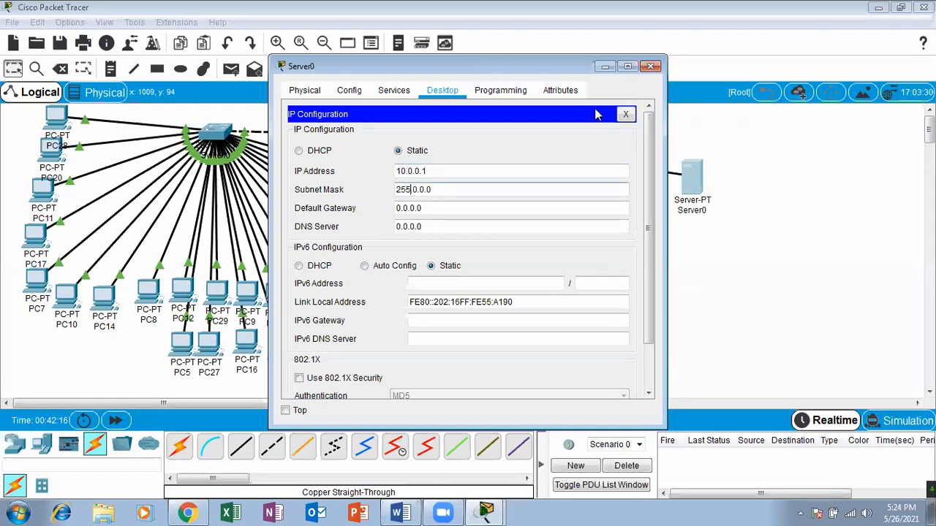
left_click(650, 68)
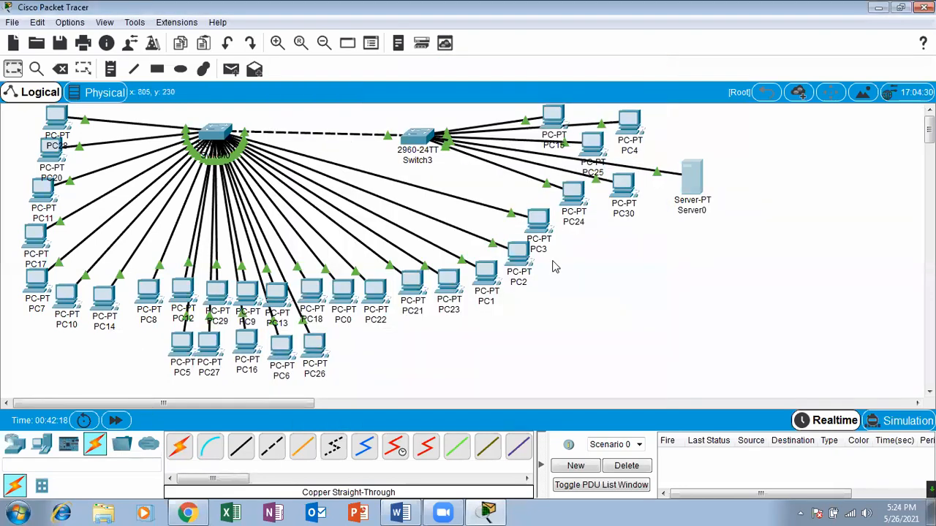
Check the addresses assigned by DHCP in the IP configurations of PC25 and PC15, closing each window.
left_click(627, 118)
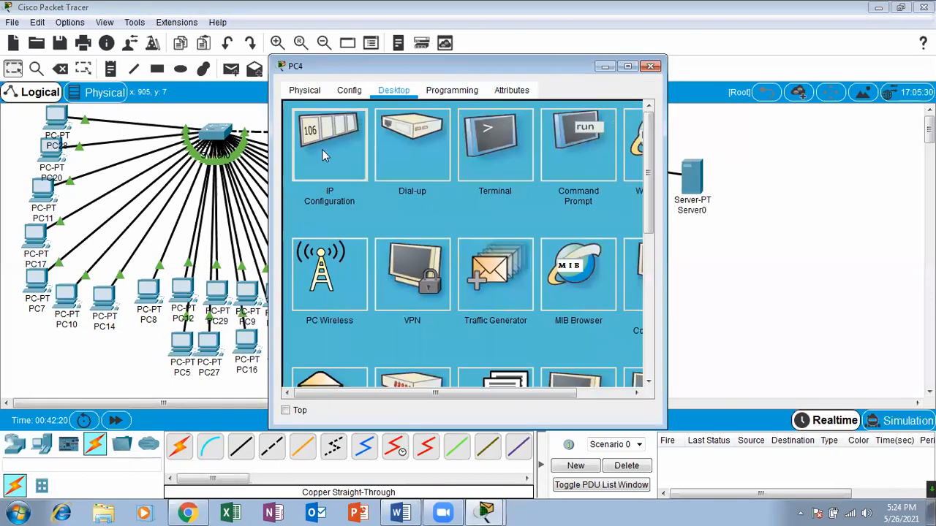
left_click(650, 67)
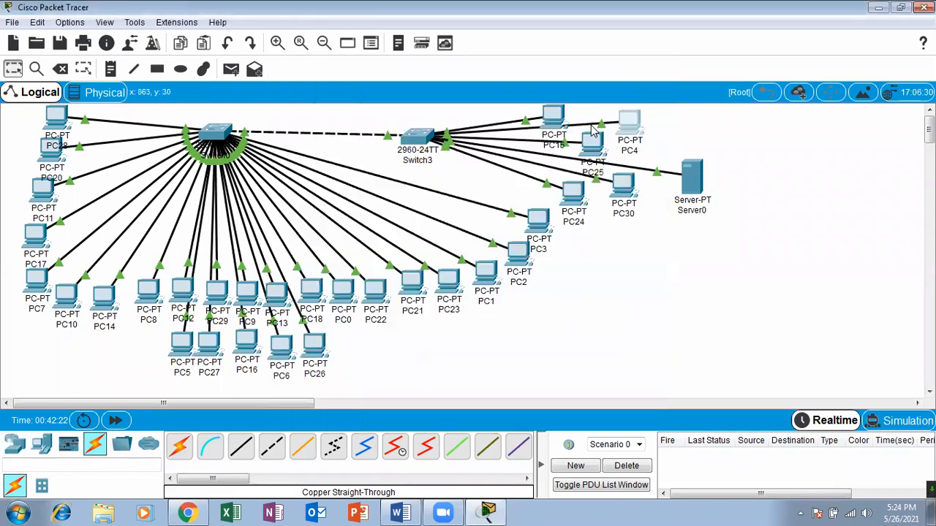
left_click(593, 146)
left_click(347, 142)
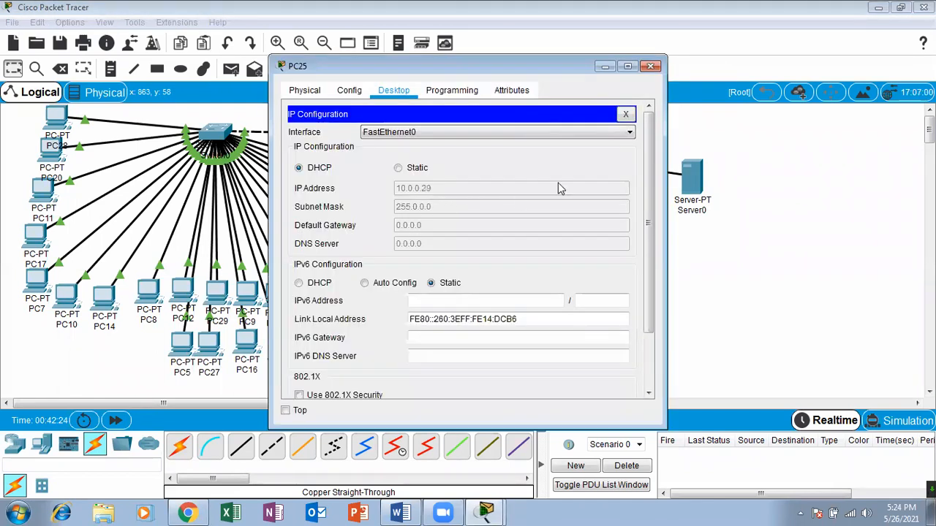
left_click(650, 67)
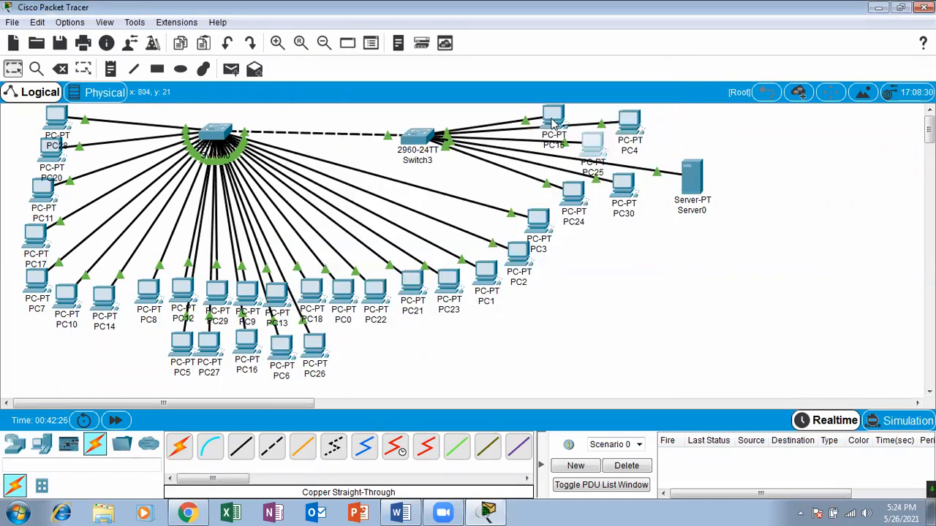
left_click(555, 123)
left_click(341, 149)
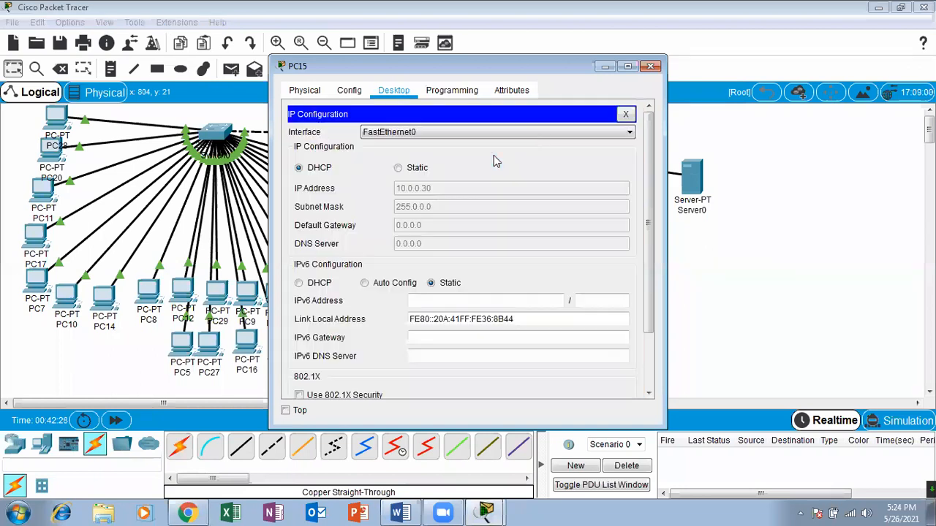
left_click(651, 66)
Check the DHCP-assigned address in PC30's IP configuration and recheck PC25's, closing each window.
left_click(621, 180)
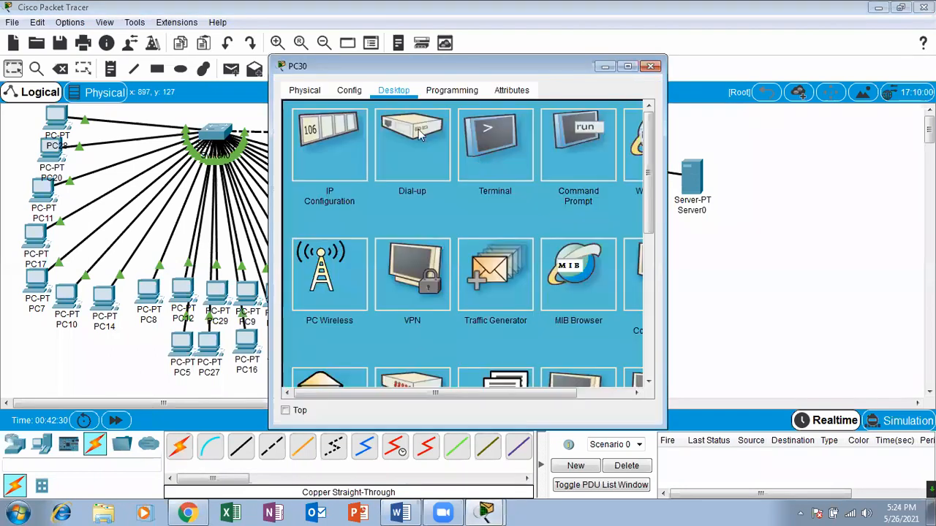
left_click(341, 146)
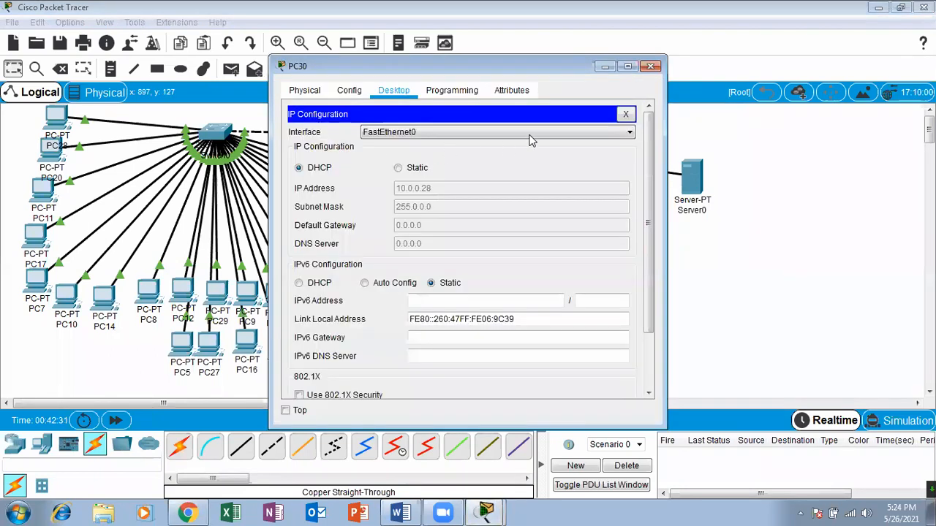
left_click(650, 66)
left_click(592, 144)
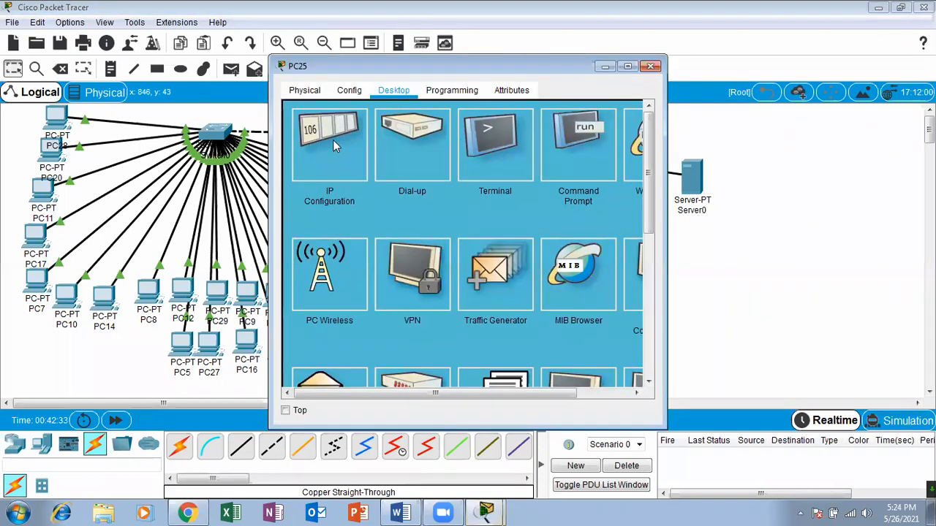
left_click(332, 146)
left_click(650, 66)
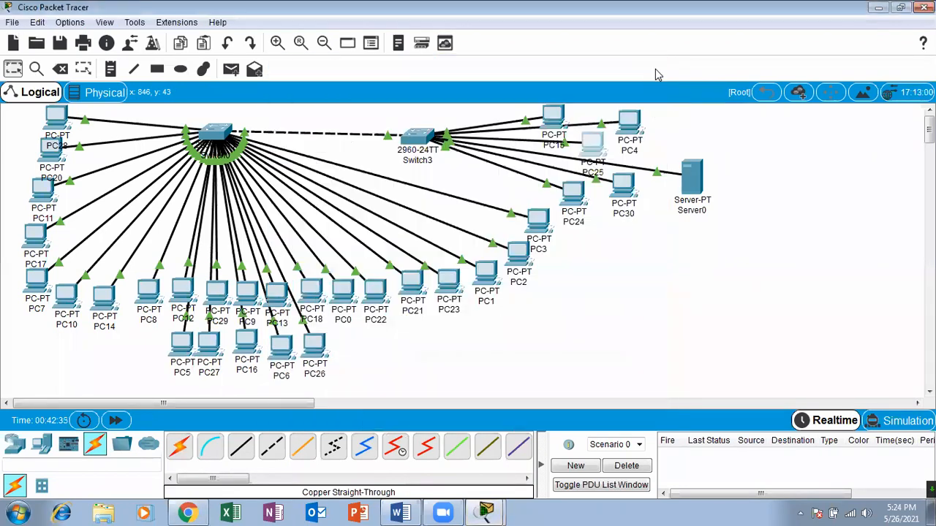
Check the DHCP-assigned addresses in the IP configurations of PC4 and PC24, closing each window.
left_click(625, 128)
left_click(340, 167)
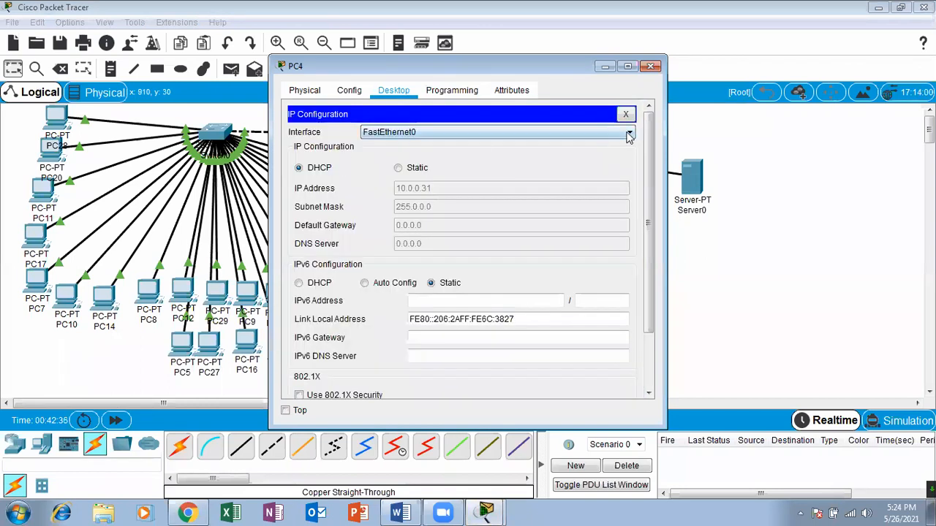
left_click(650, 67)
left_click(574, 201)
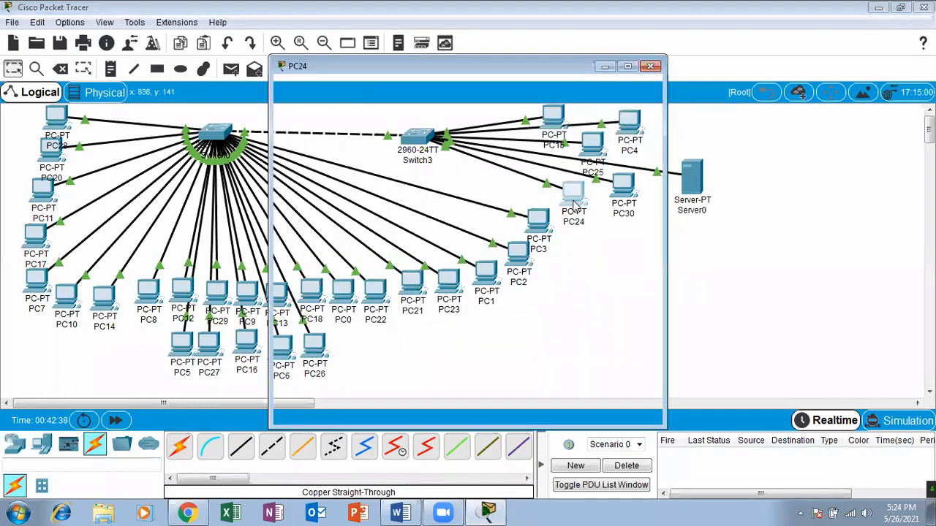
left_click(339, 150)
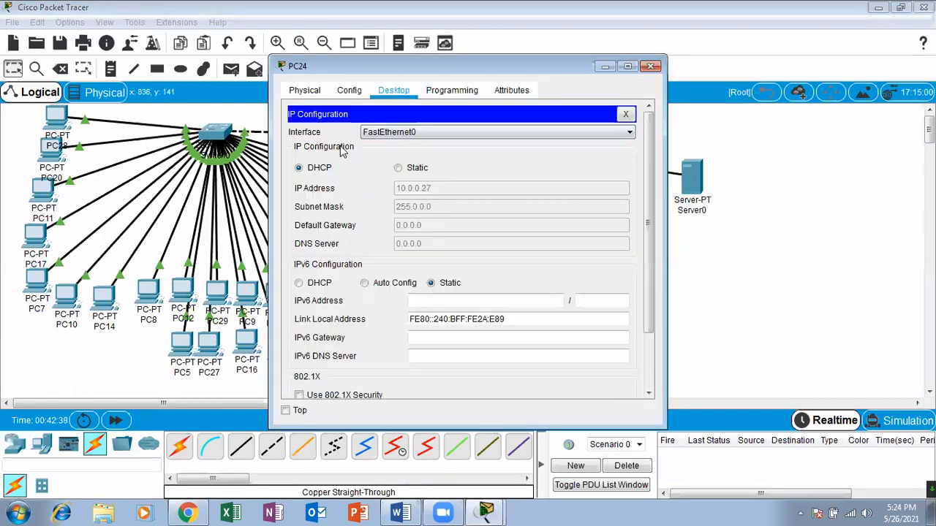
left_click(650, 66)
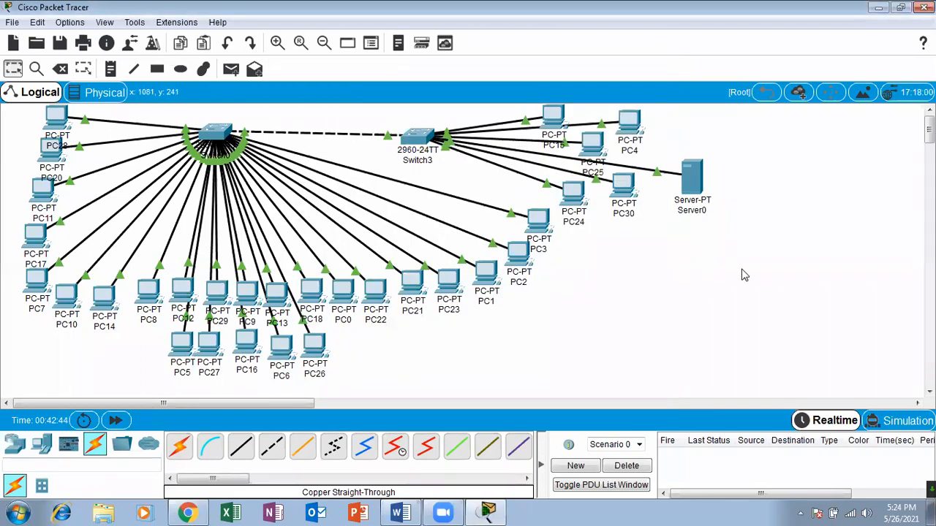
Review Server0's DHCP service settings and address pools in a maximized window, along with its global settings and physical modules.
left_click(692, 177)
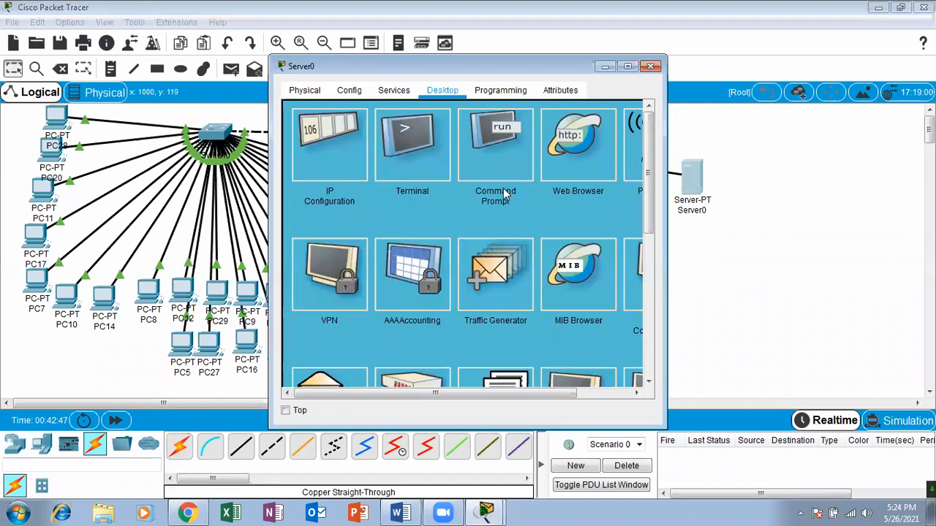
left_click(398, 91)
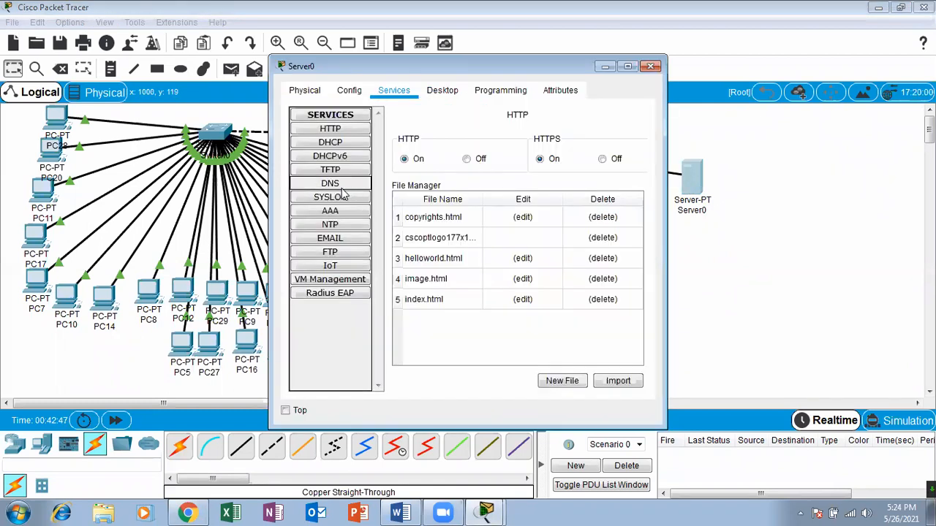
left_click(329, 143)
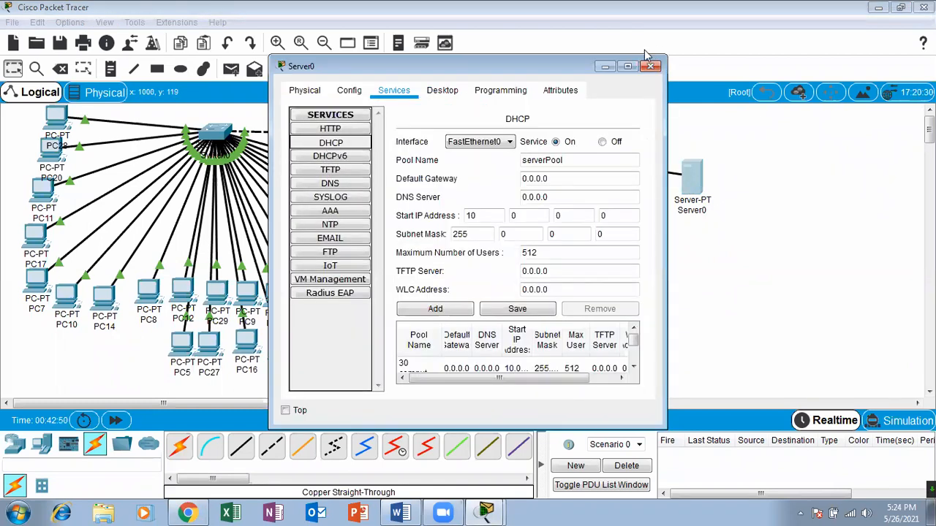
left_click(627, 66)
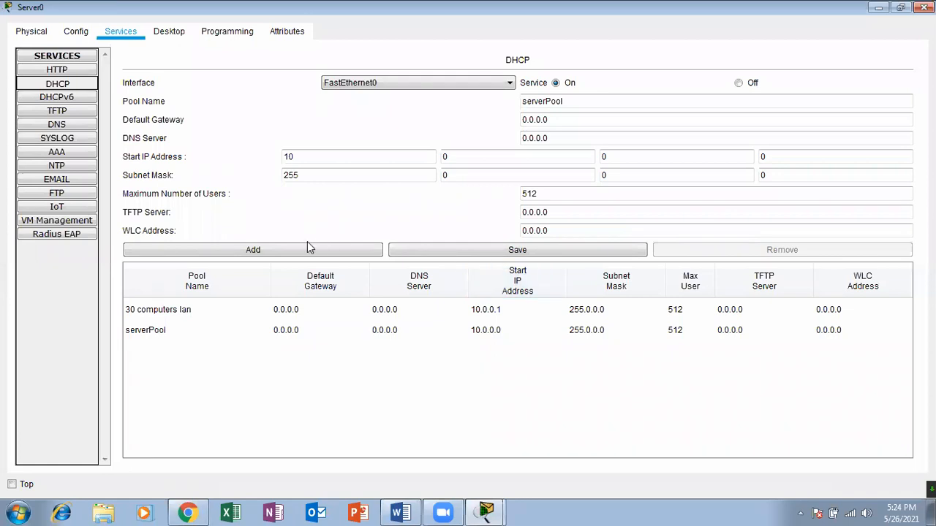
left_click(74, 32)
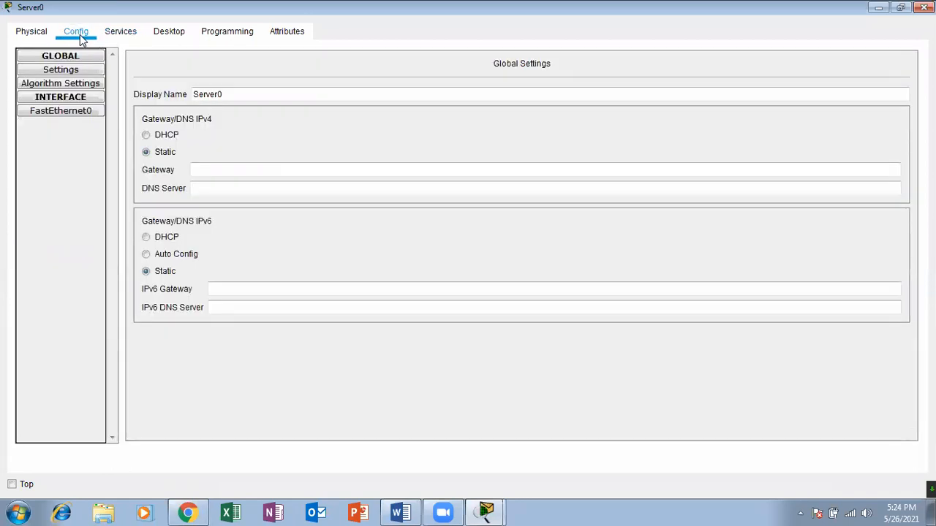
left_click(23, 32)
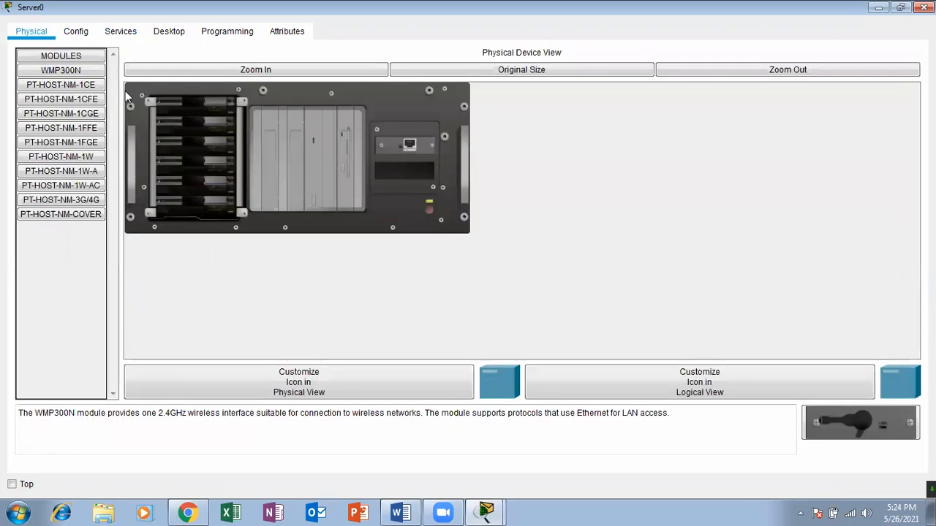
left_click(80, 33)
left_click(117, 33)
Run arp -a in Server0's command prompt and close the server's window.
left_click(167, 34)
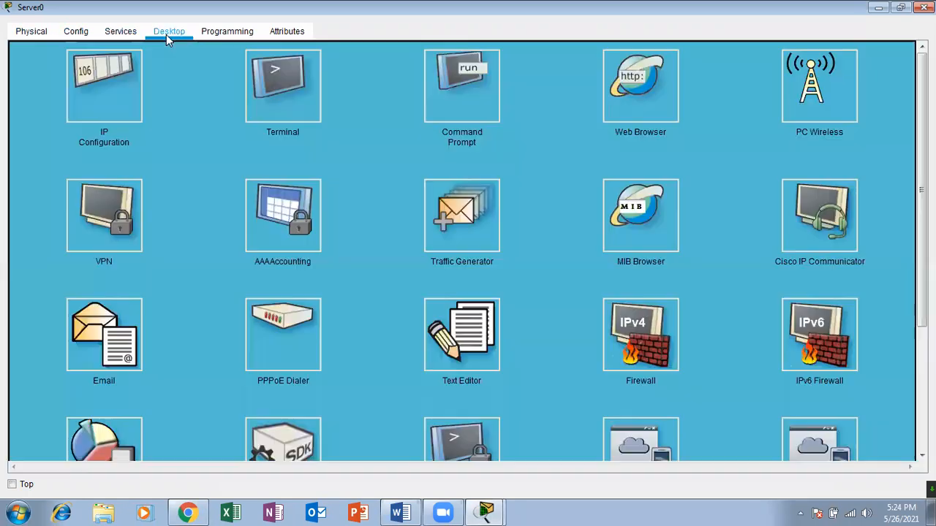
left_click(493, 97)
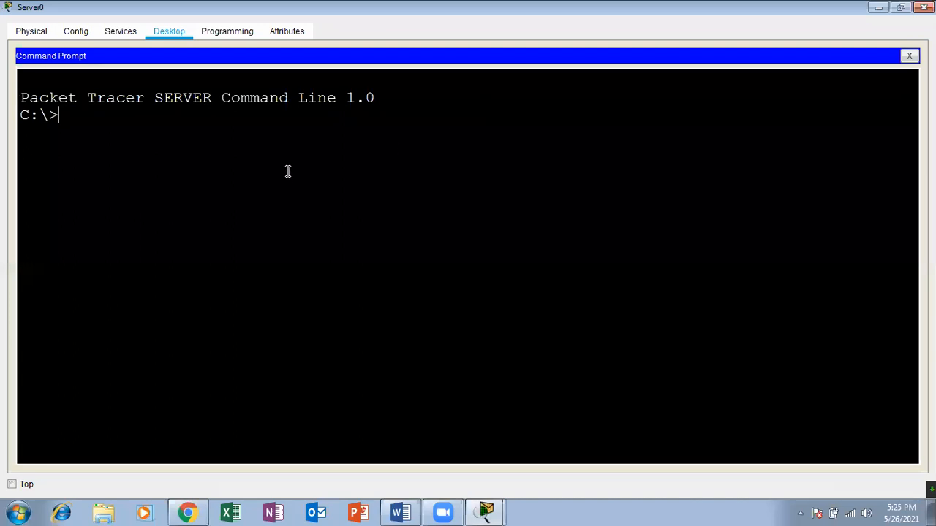
type("arp -a")
key("Return")
key("Return")
left_click(924, 7)
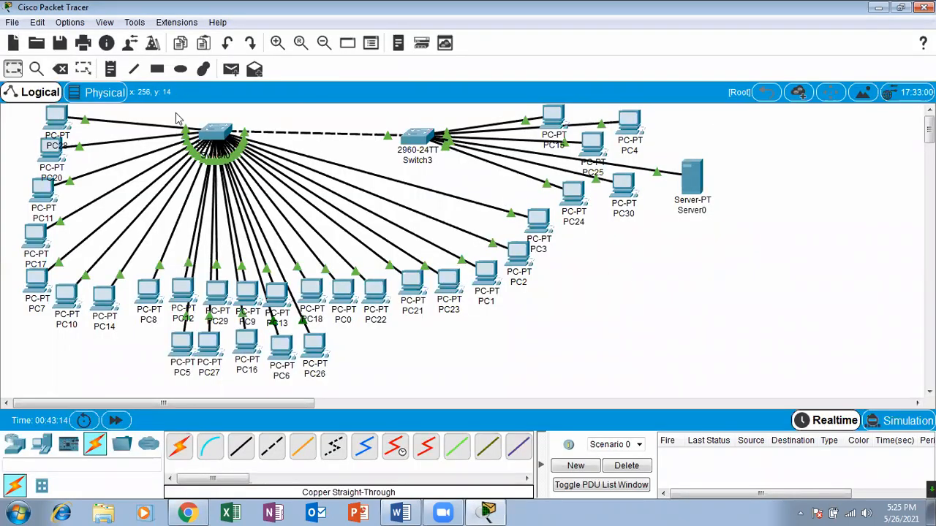
left_click(231, 68)
left_click(38, 281)
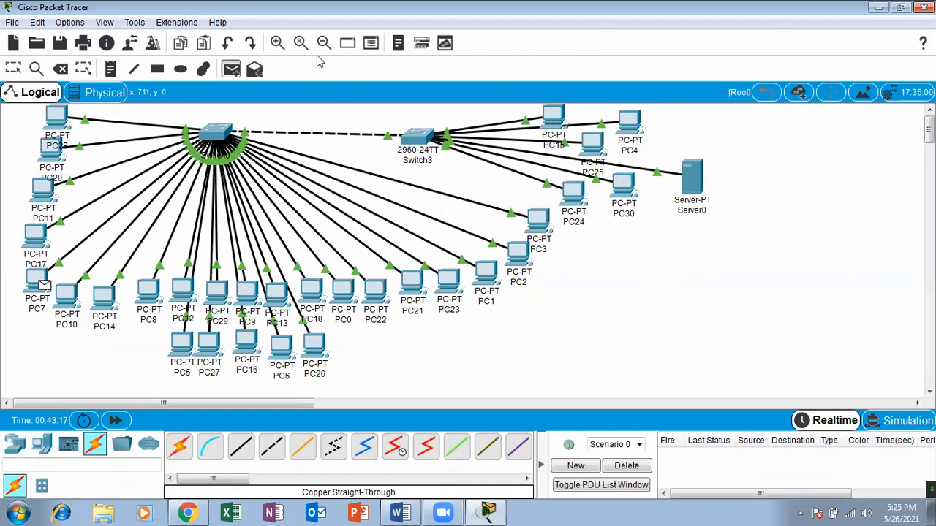
left_click(16, 69)
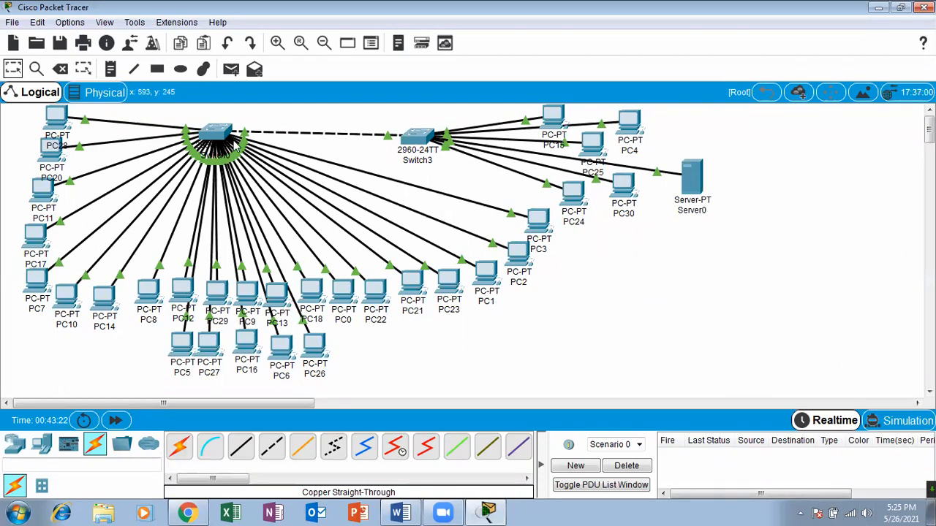
Test connectivity by sending simple PDUs from PC17 to PC4, from PC5 to PC30 and from PC11 to PC2.
left_click(230, 69)
left_click(34, 234)
left_click(631, 126)
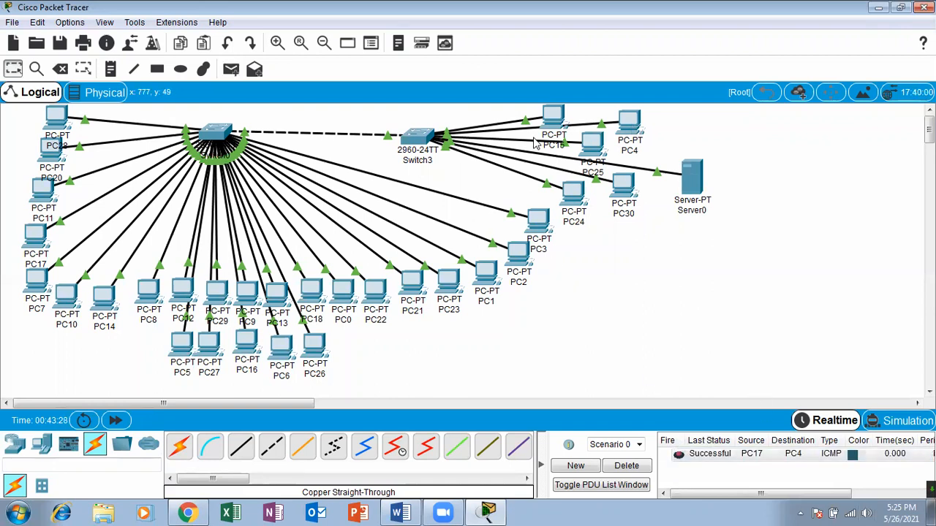
left_click(230, 68)
left_click(175, 350)
left_click(615, 190)
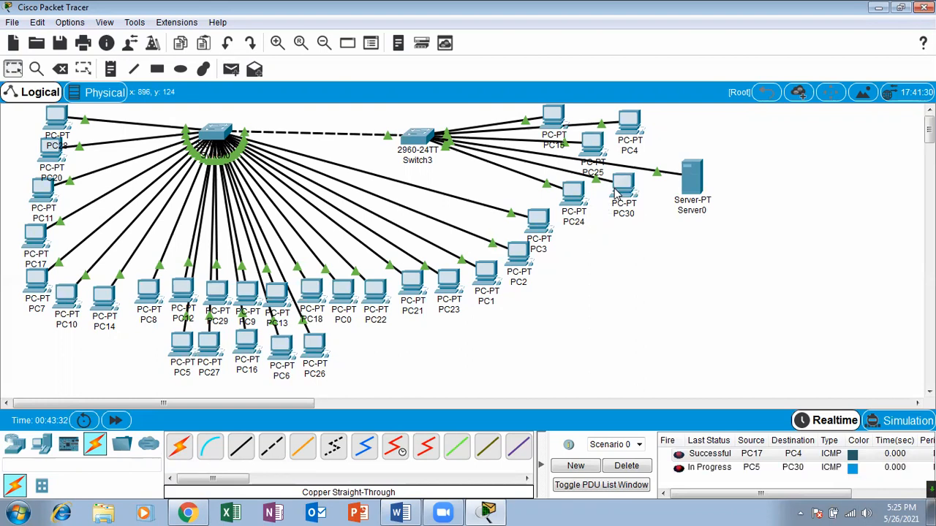
left_click(230, 69)
left_click(41, 187)
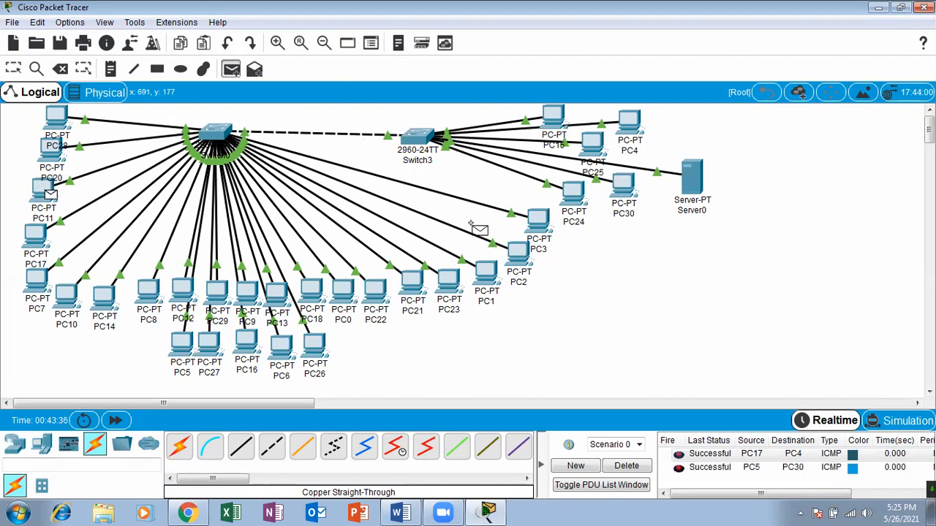
left_click(514, 254)
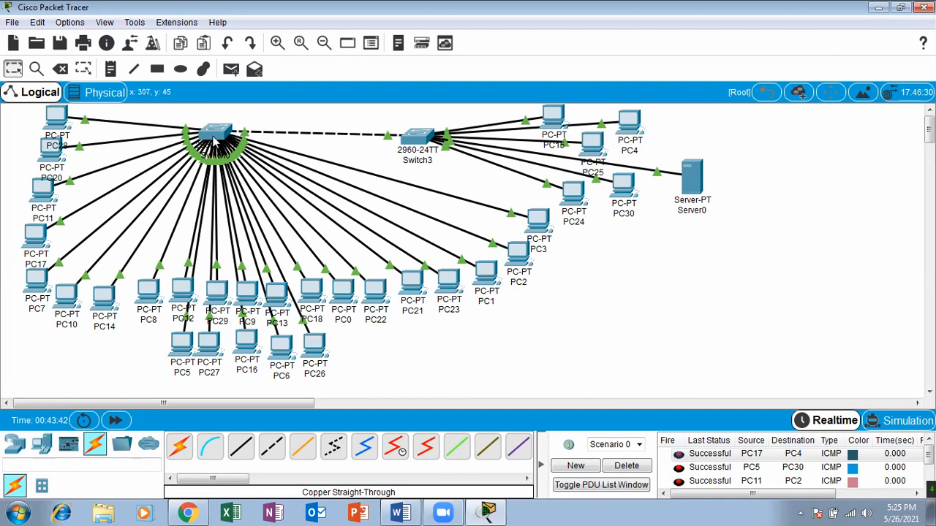
Delete the scenario's earlier test PDUs and send simple PDUs from PC28 and PC17 to PC4.
left_click(231, 69)
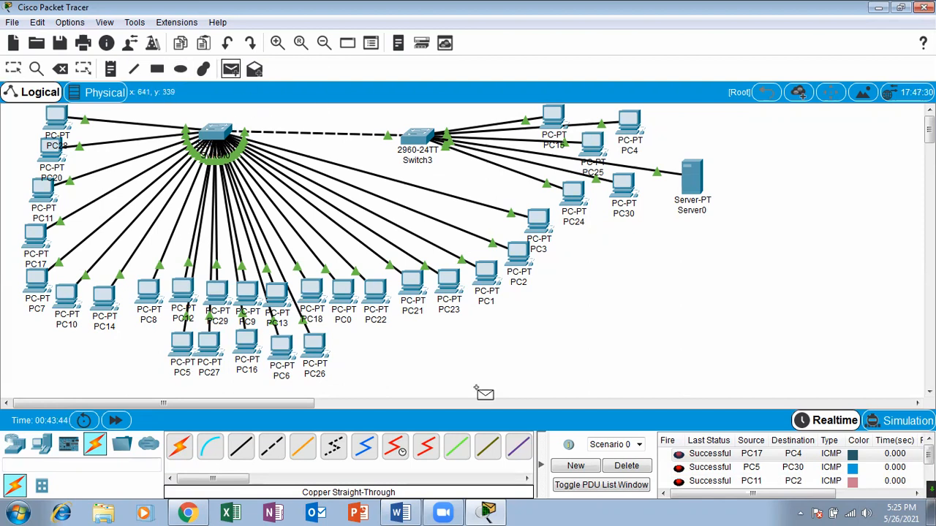
left_click(646, 468)
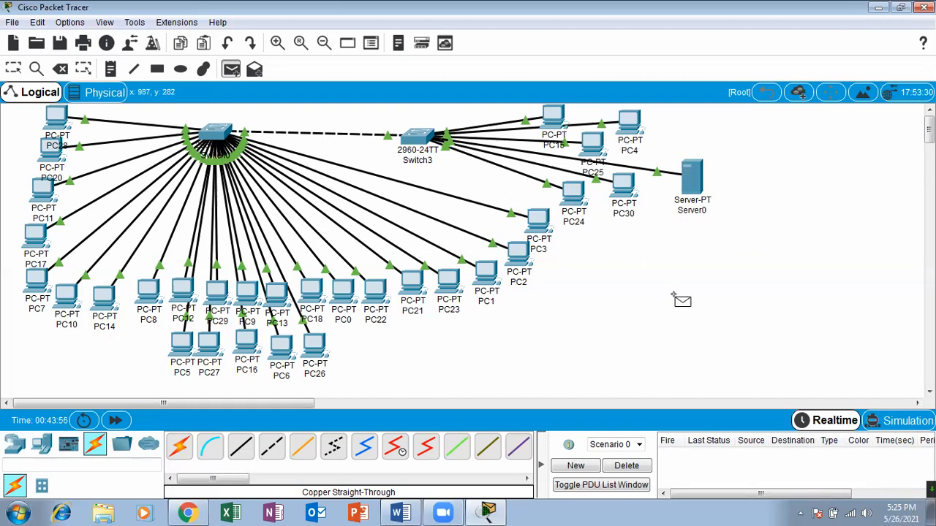
left_click(59, 116)
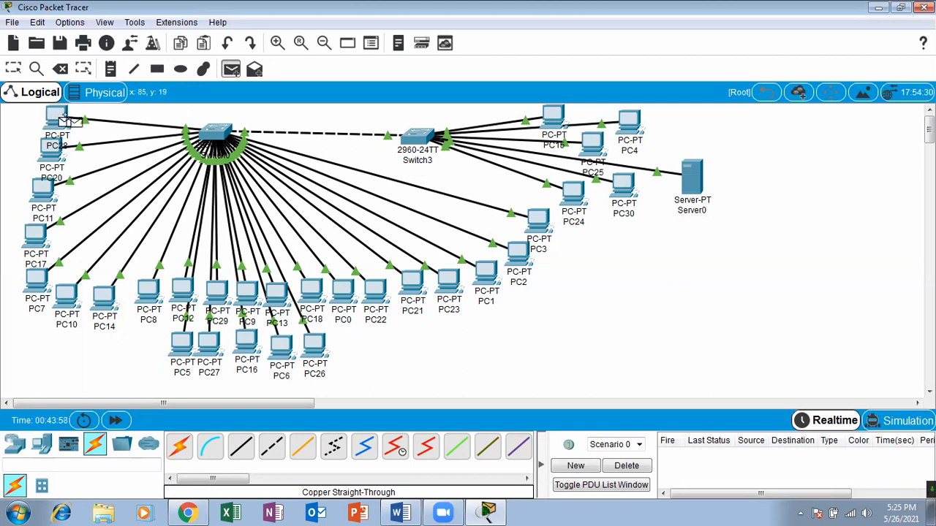
left_click(627, 121)
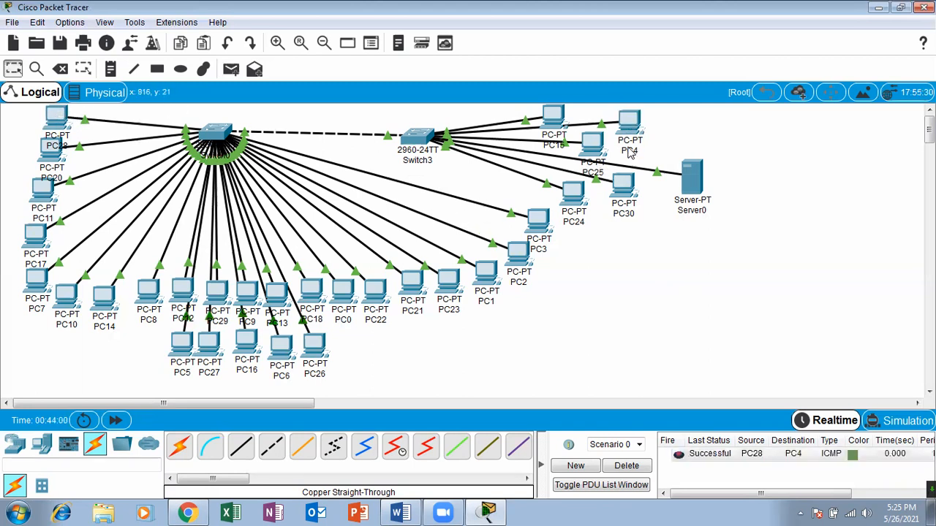
left_click(231, 69)
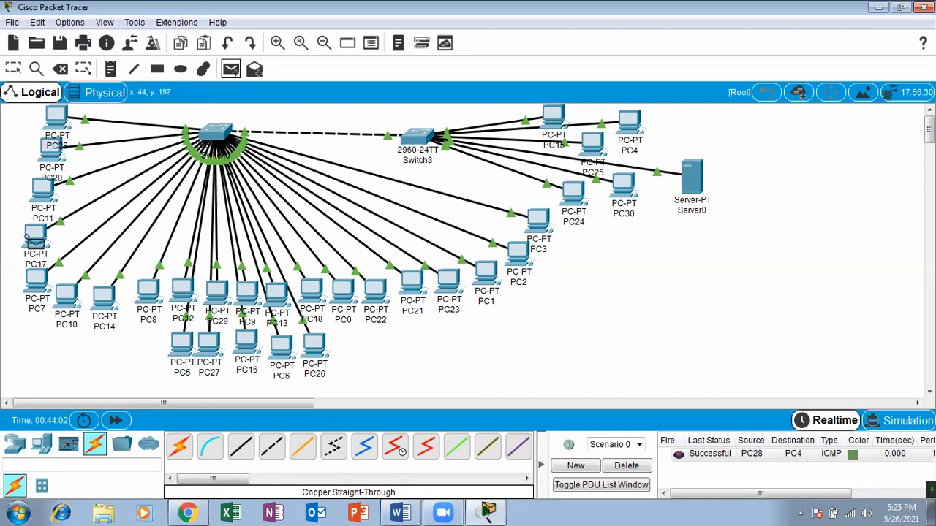
left_click(629, 123)
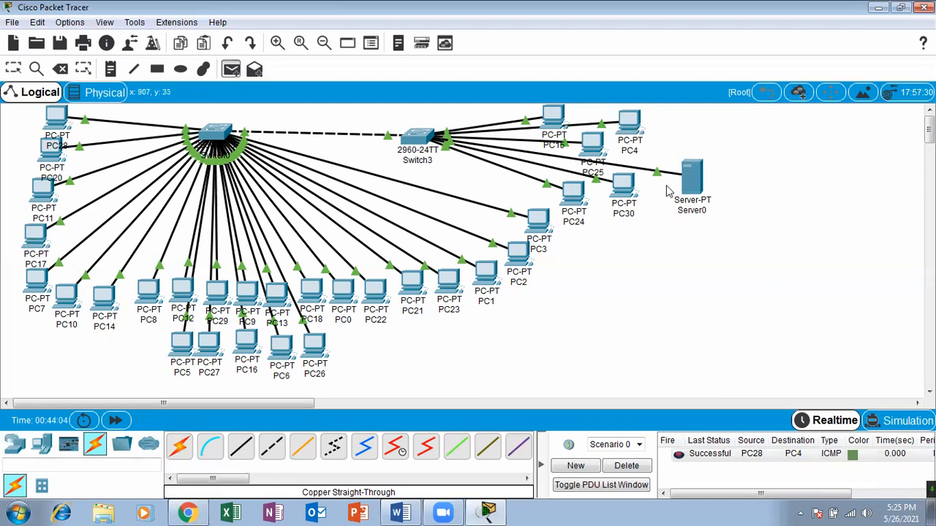
Send a simple PDU from PC7 to PC30, and delete the scenario's test PDUs.
left_click(230, 69)
left_click(38, 280)
left_click(623, 184)
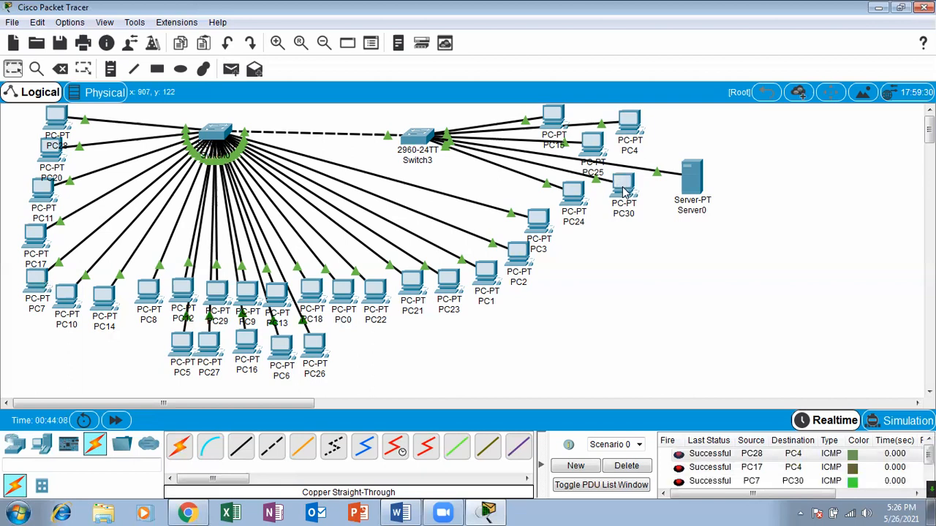
left_click(625, 466)
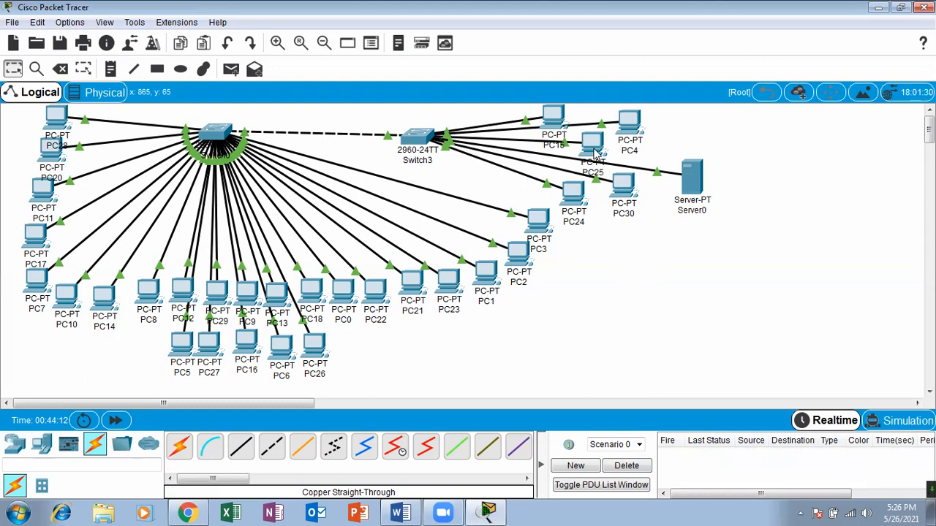
mouse_move(638, 130)
left_mouse_down()
mouse_move(620, 124)
mouse_move(639, 126)
left_mouse_up()
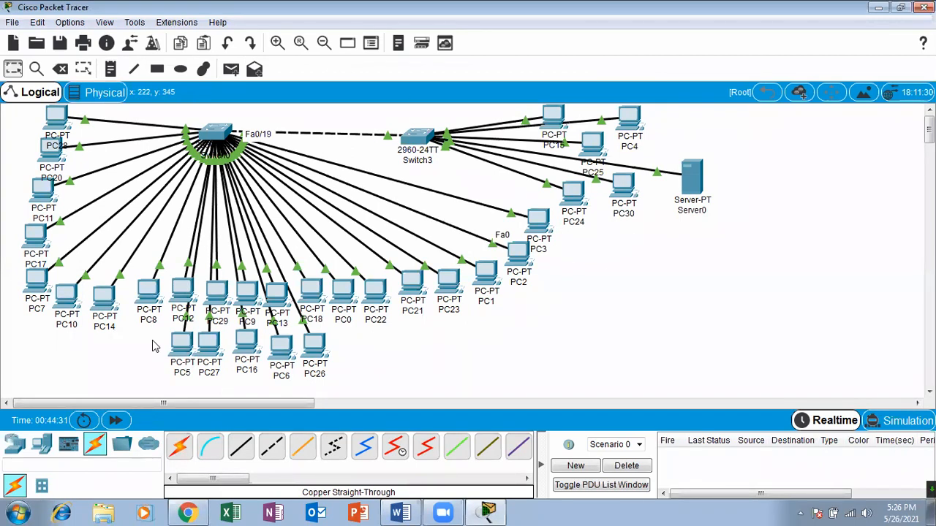
Add two laptops to the empty workspace area below Server0, spaced apart side by side.
left_click(42, 446)
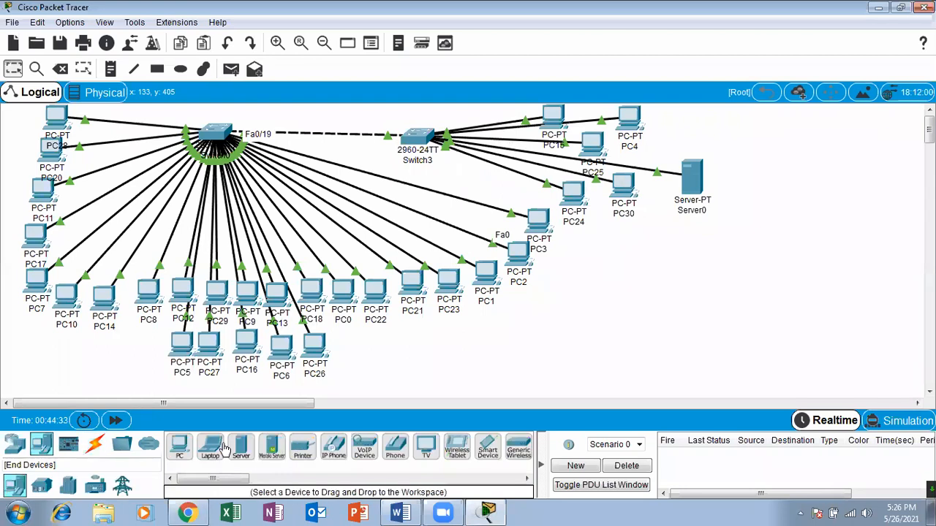
left_click_drag(210, 447, 817, 310)
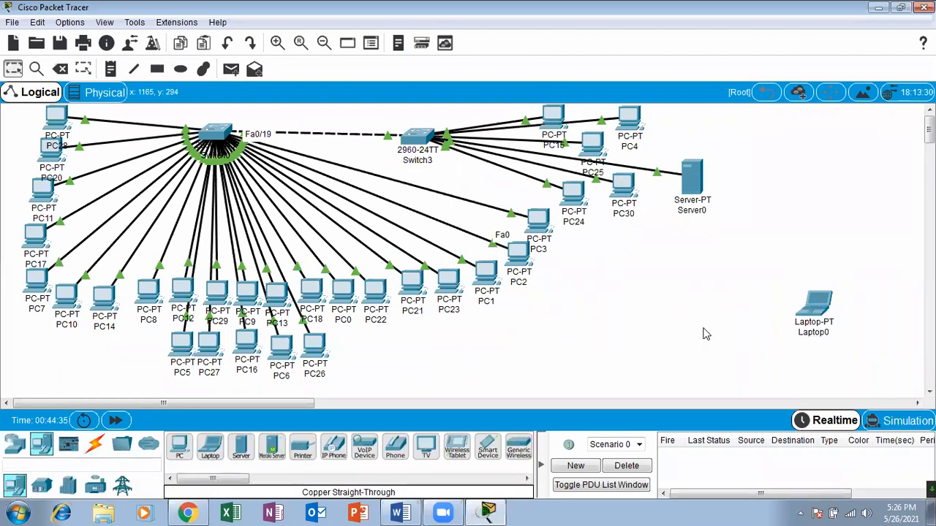
left_click_drag(211, 449, 609, 321)
left_click_drag(819, 305, 828, 322)
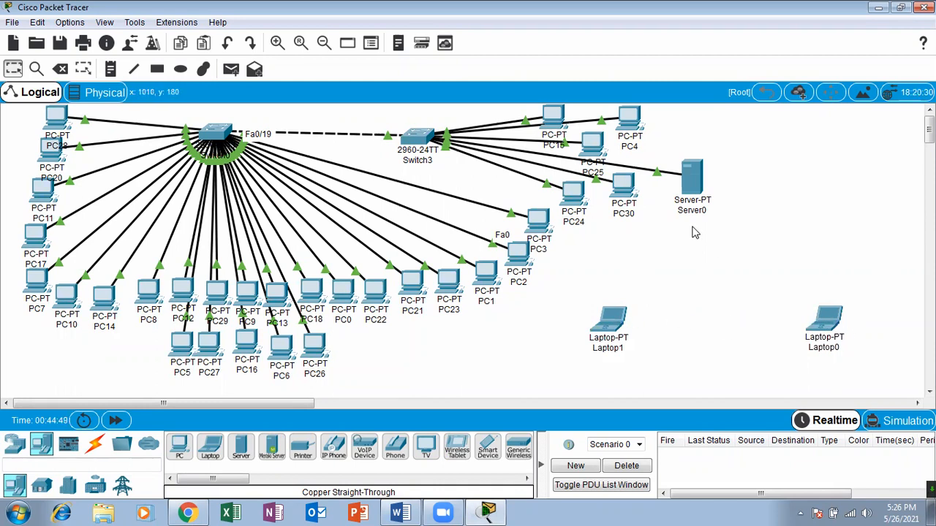
Connect Laptop1 to Laptop0 with a copper cross-over cable.
left_click(95, 444)
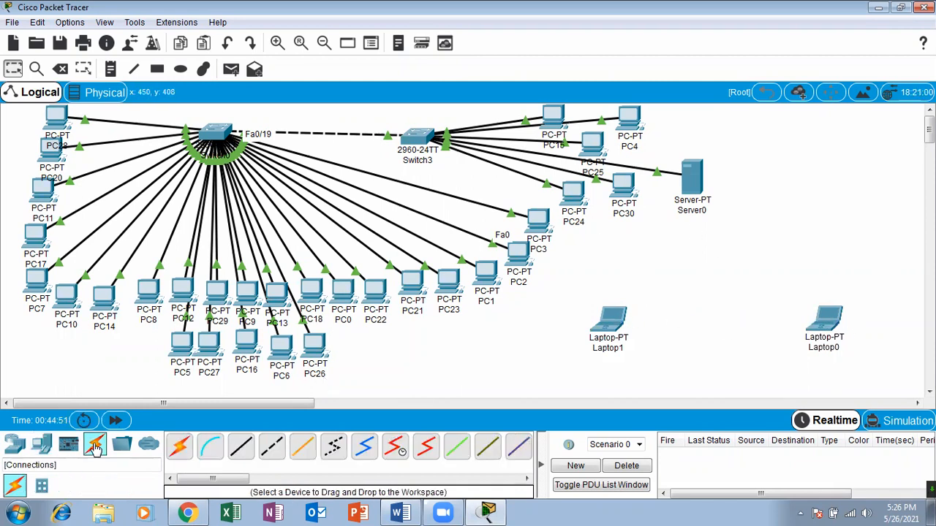
left_click(270, 454)
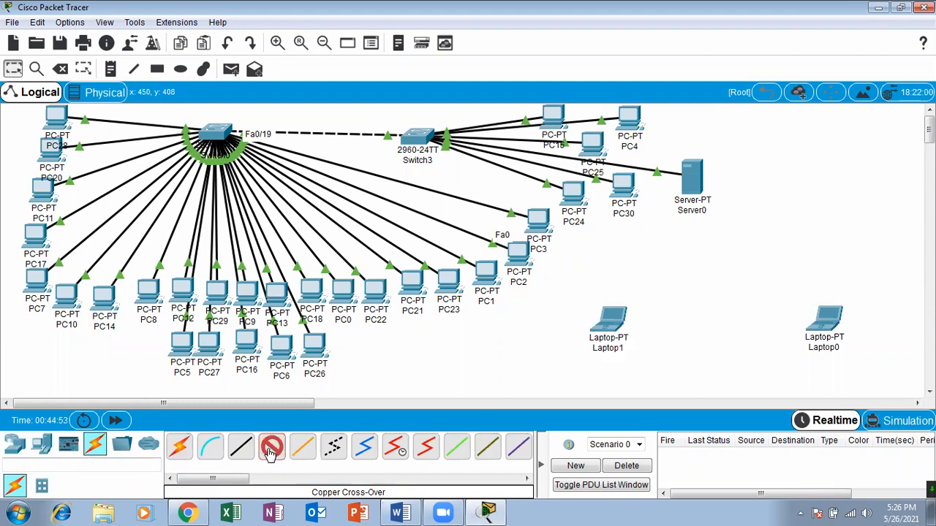
left_click(612, 321)
left_click(657, 373)
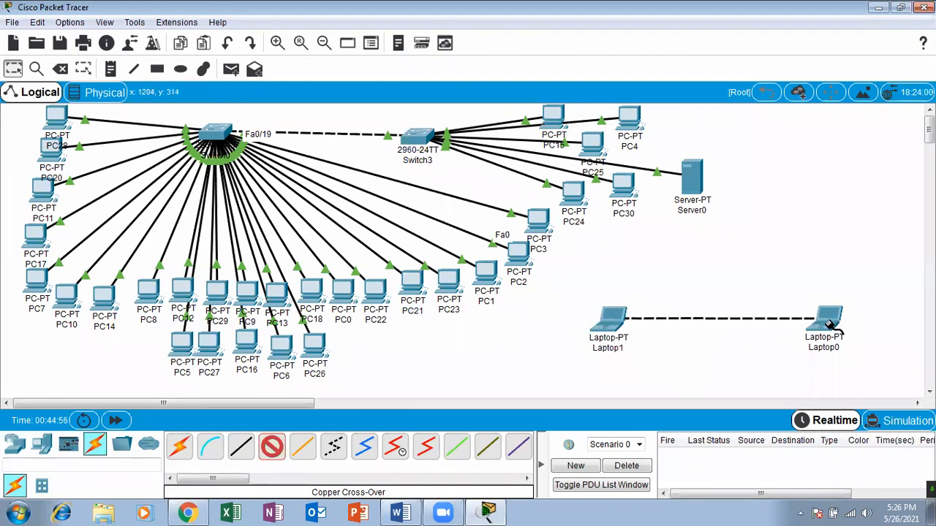
left_click(831, 319)
left_click(860, 373)
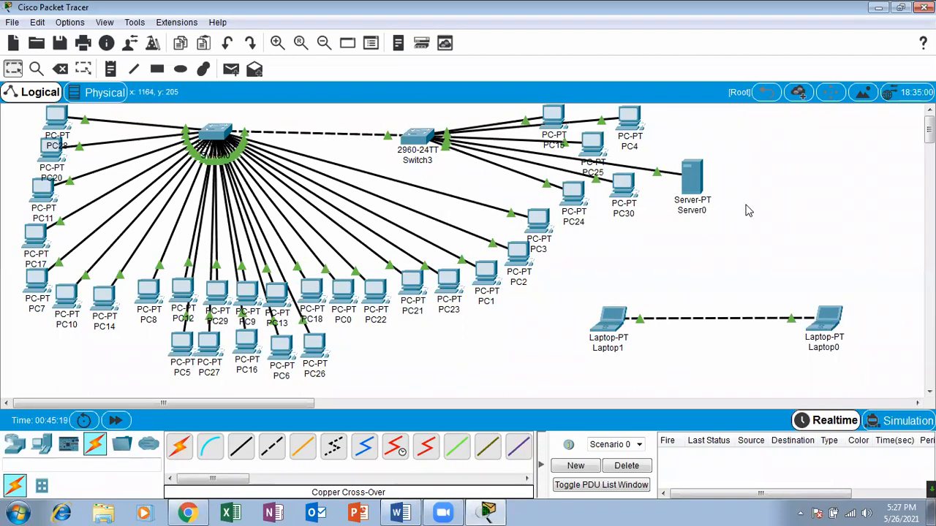
Try to send a simple PDU from Laptop1 to Laptop0, and leave the PDU tool.
left_click(231, 69)
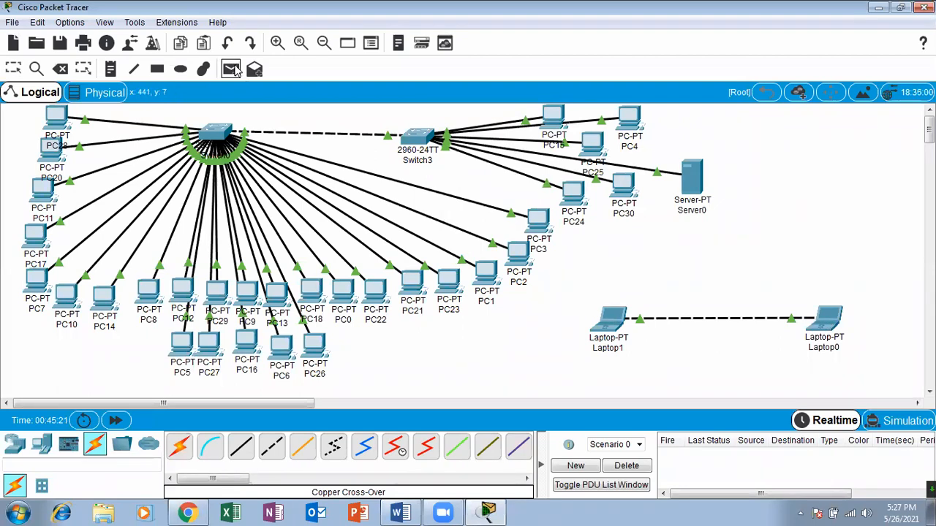
left_click(612, 321)
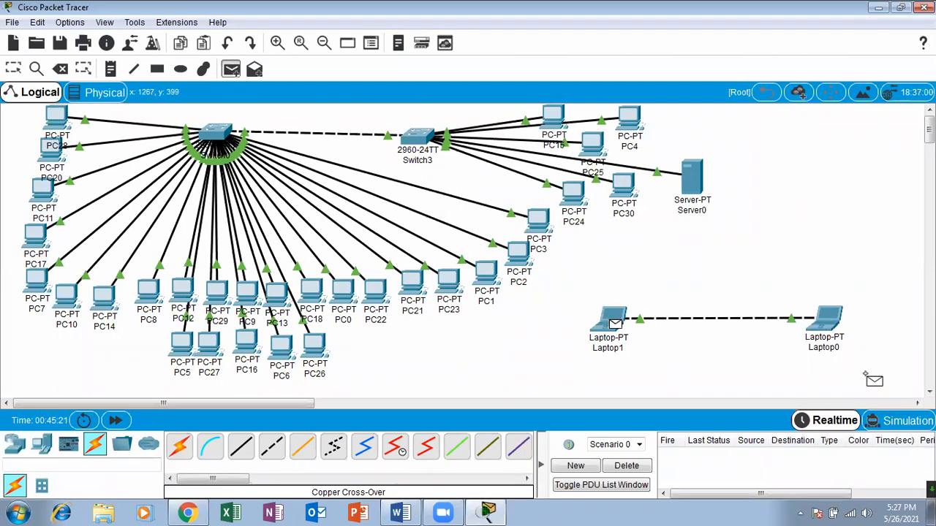
left_click(826, 321)
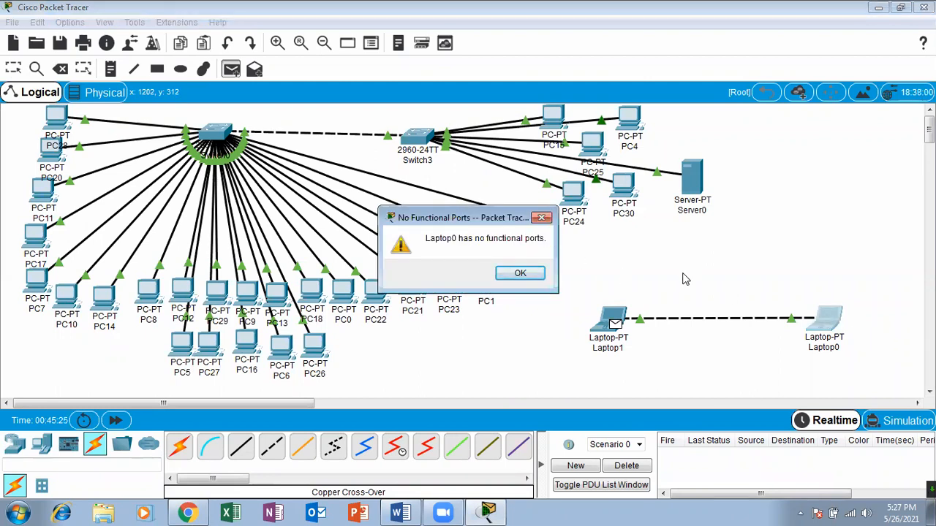
left_click(524, 274)
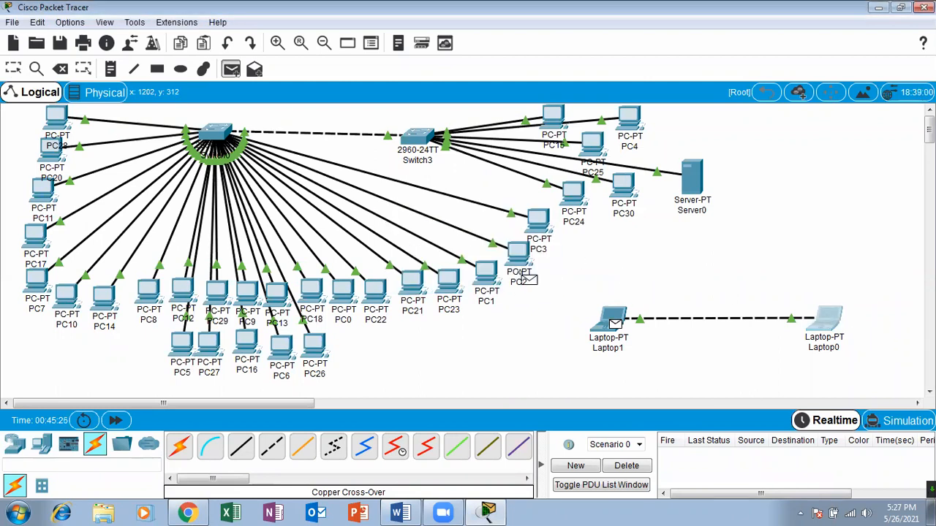
left_click(13, 68)
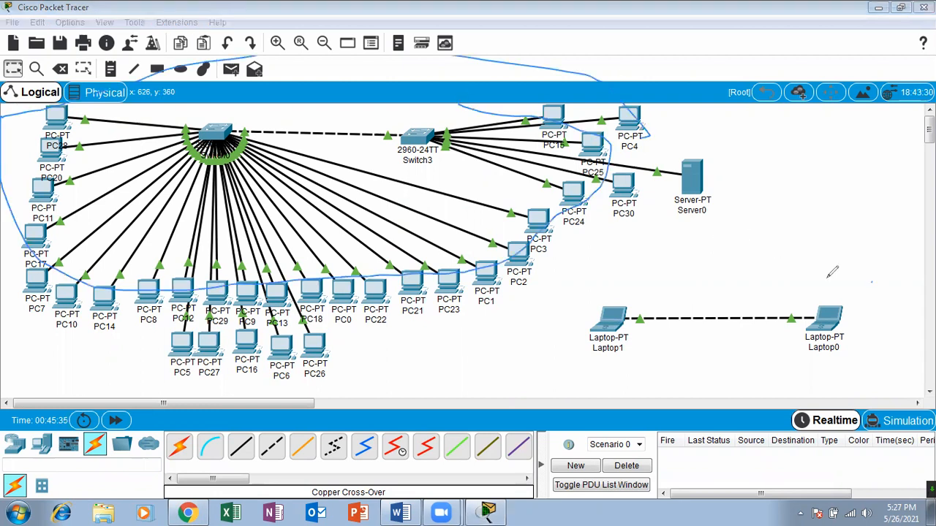
mouse_move(831, 271)
left_mouse_down()
mouse_move(848, 393)
mouse_move(788, 263)
left_mouse_up()
left_click_drag(308, 156, 401, 113)
mouse_move(373, 234)
left_mouse_down()
mouse_move(399, 231)
mouse_move(451, 131)
left_mouse_up()
mouse_move(676, 294)
left_mouse_down()
mouse_move(702, 322)
mouse_move(817, 212)
left_mouse_up()
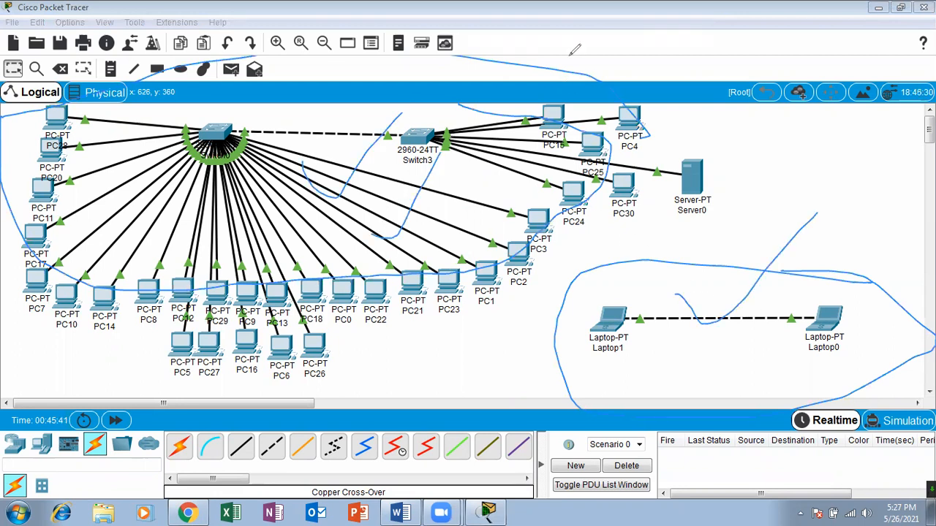
left_click(570, 56)
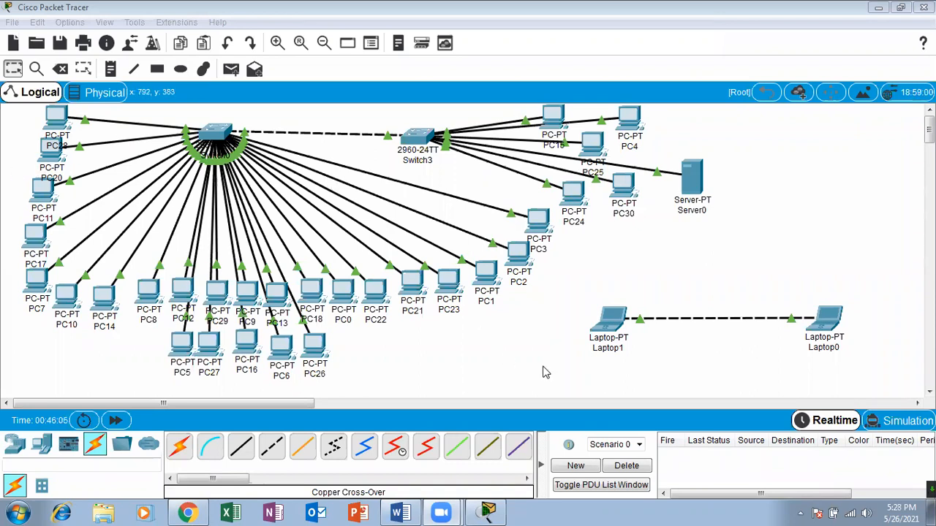
Examine the IP configuration of PC21 and close its window.
left_click(413, 294)
left_click(329, 138)
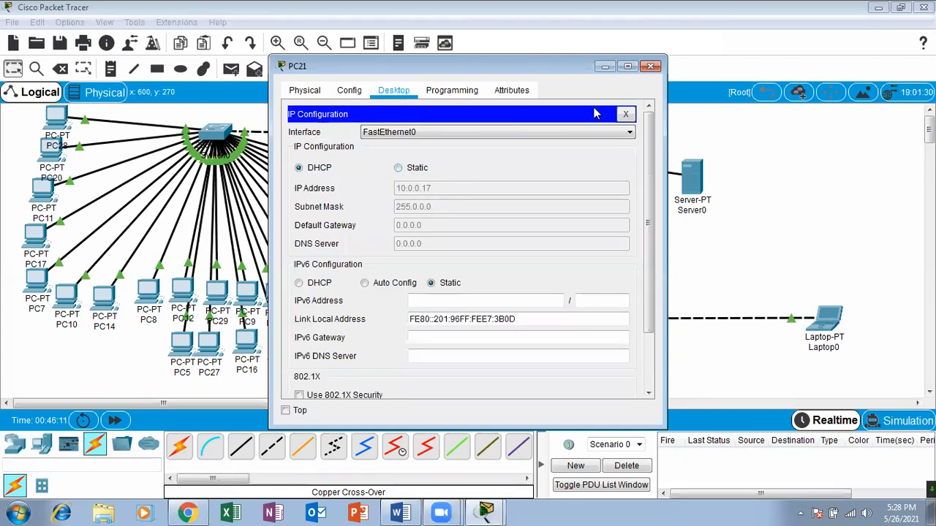
left_click(649, 66)
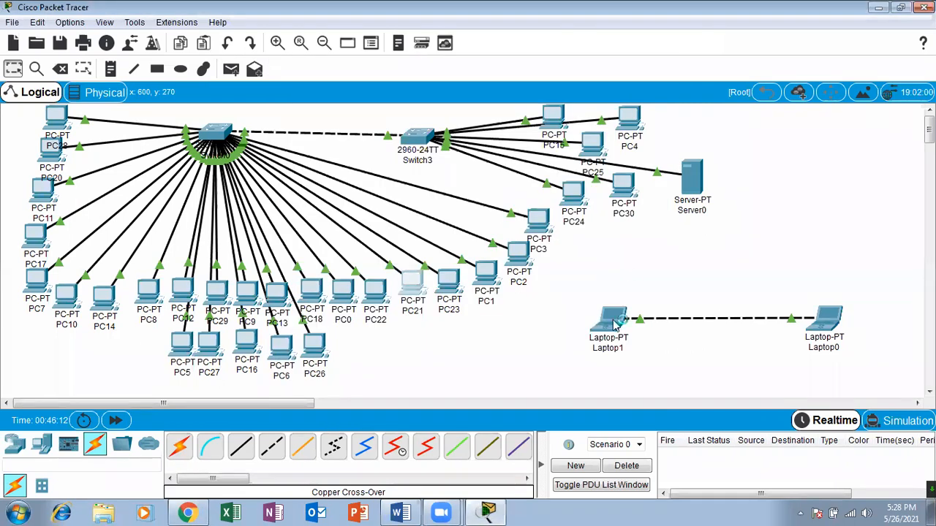
Assign Laptop1 the static IP address 10.0.0.17 with the default subnet mask, and close its window.
left_click(616, 325)
left_click(390, 89)
left_click(336, 145)
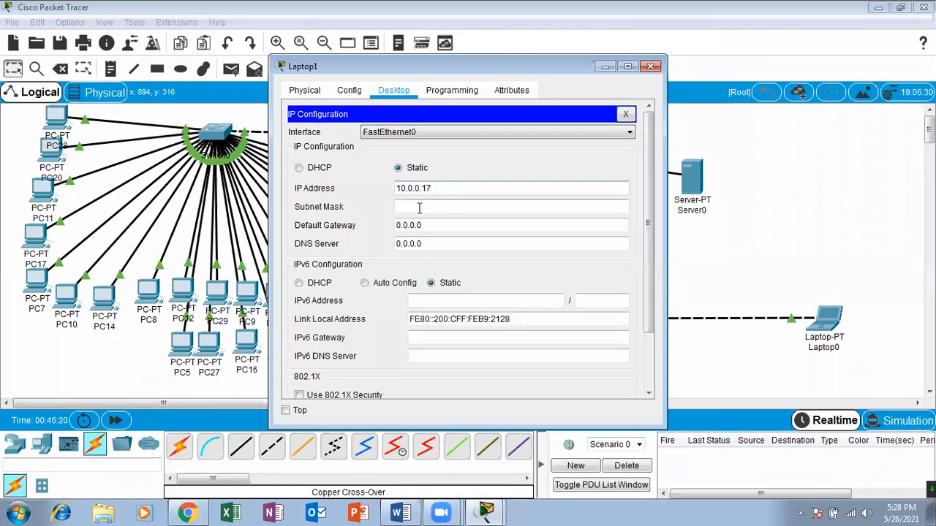
key("Tab")
left_click(650, 66)
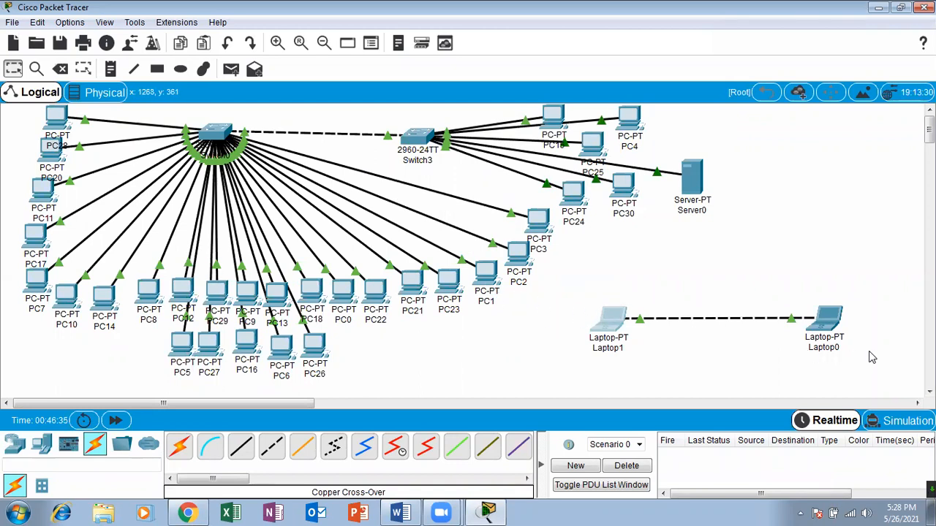
Try to assign Laptop0 the static IP address 10.0.0.17 in its IP configuration.
left_click(825, 319)
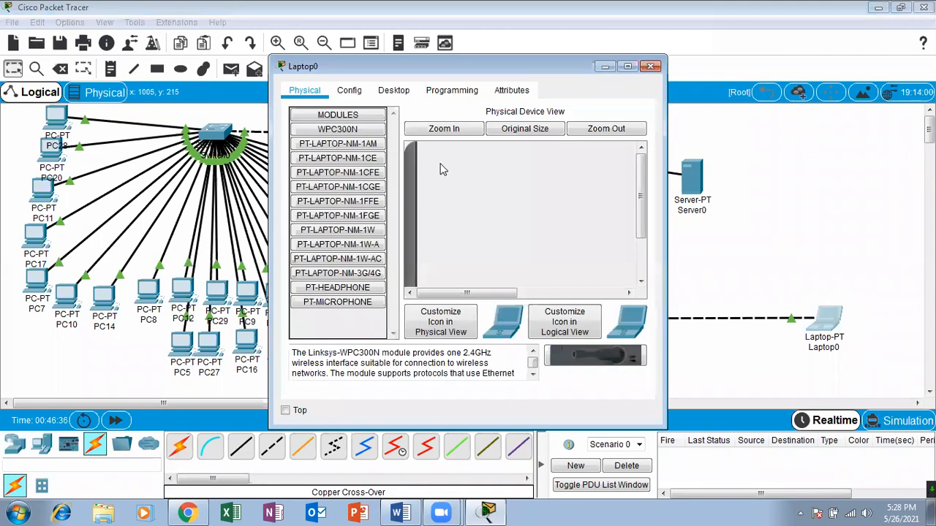
left_click(393, 90)
left_click(355, 138)
left_click(429, 188)
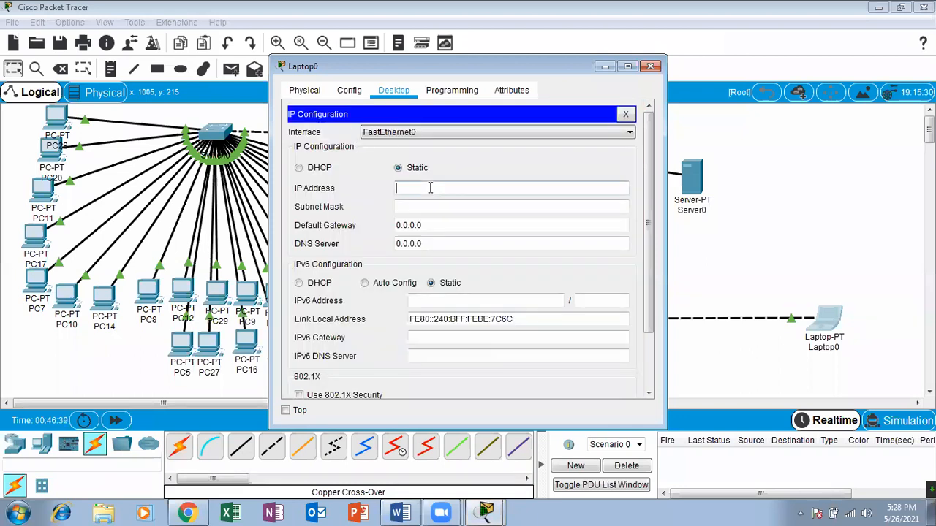
type("10.0.0.17")
left_click(431, 209)
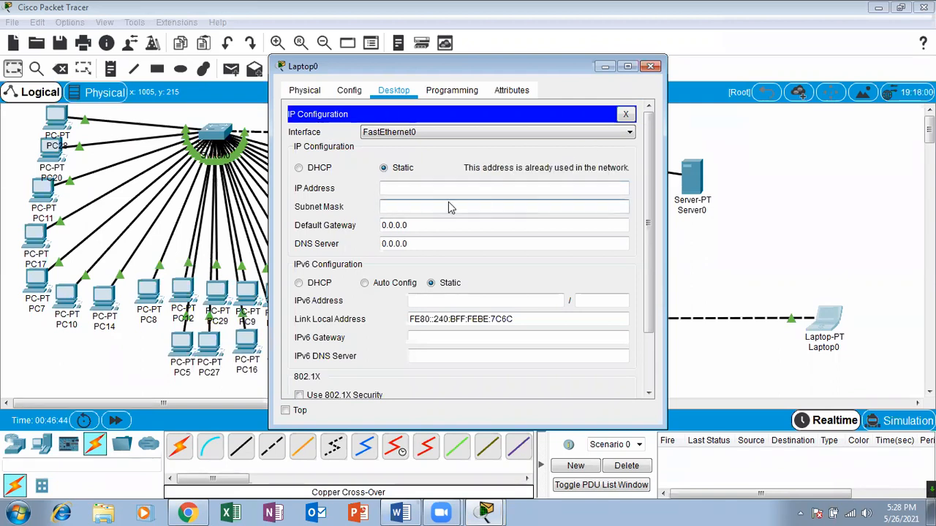
Set Laptop0's static IP address to 10.0.0.1 with the default subnet mask, and close its window.
left_click(441, 189)
type("10.0.0.0")
left_click(432, 206)
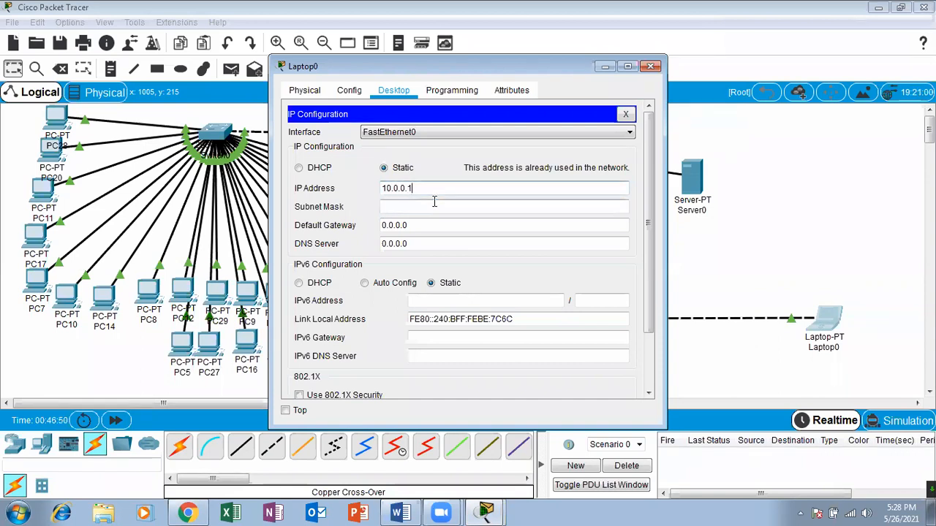
left_click(649, 67)
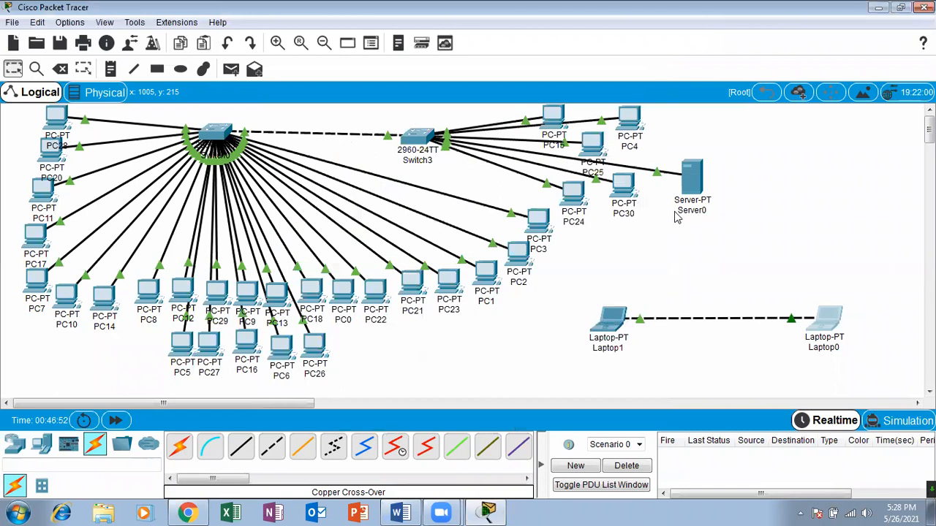
Send three simple PDUs from Laptop1 to Laptop0, and delete the scenario's test PDUs.
left_click(231, 69)
left_click(611, 320)
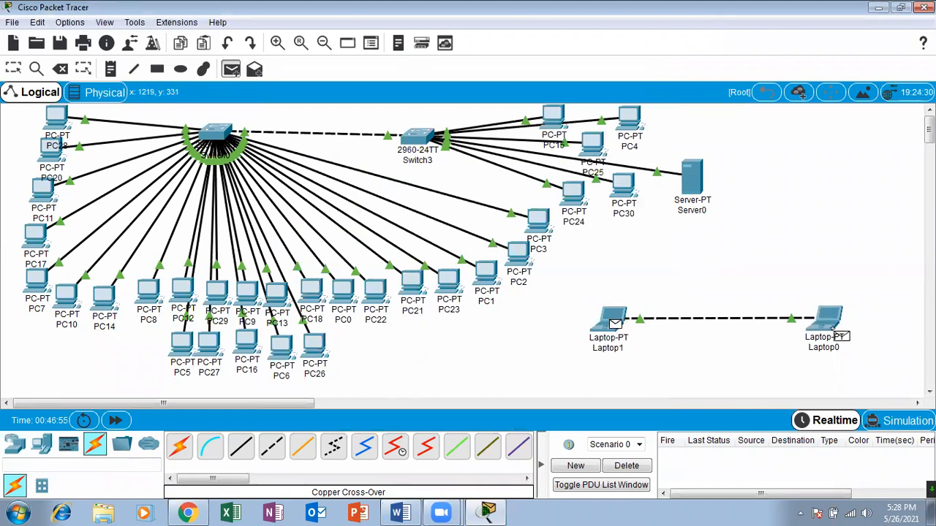
left_click(830, 321)
left_click(231, 69)
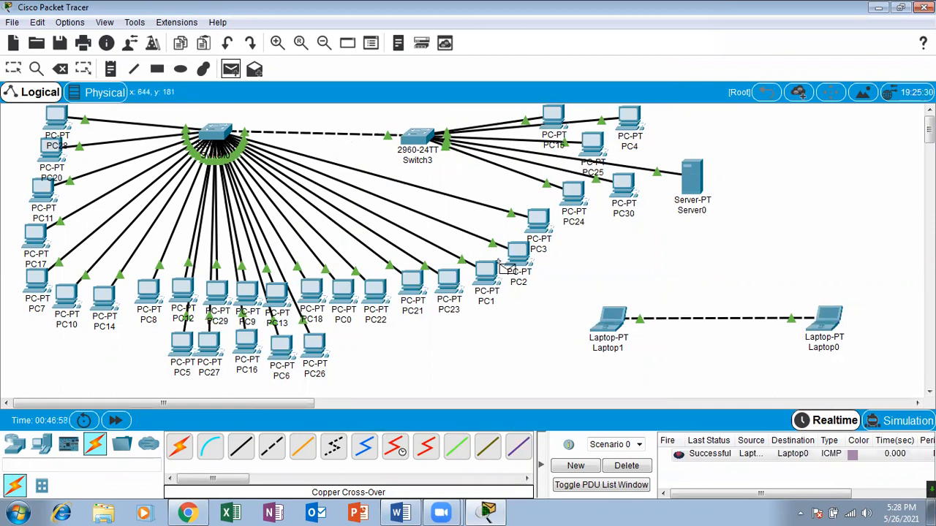
left_click(611, 322)
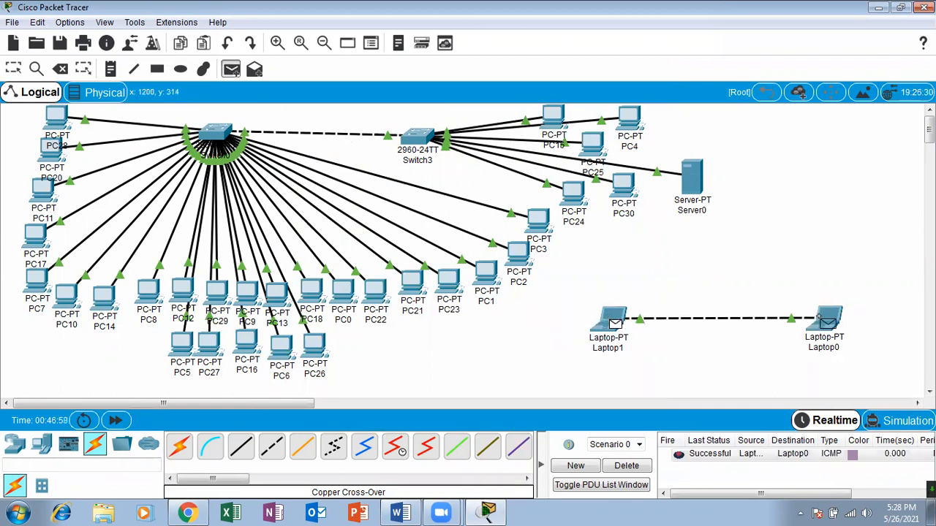
left_click(826, 321)
left_click(231, 69)
left_click(611, 321)
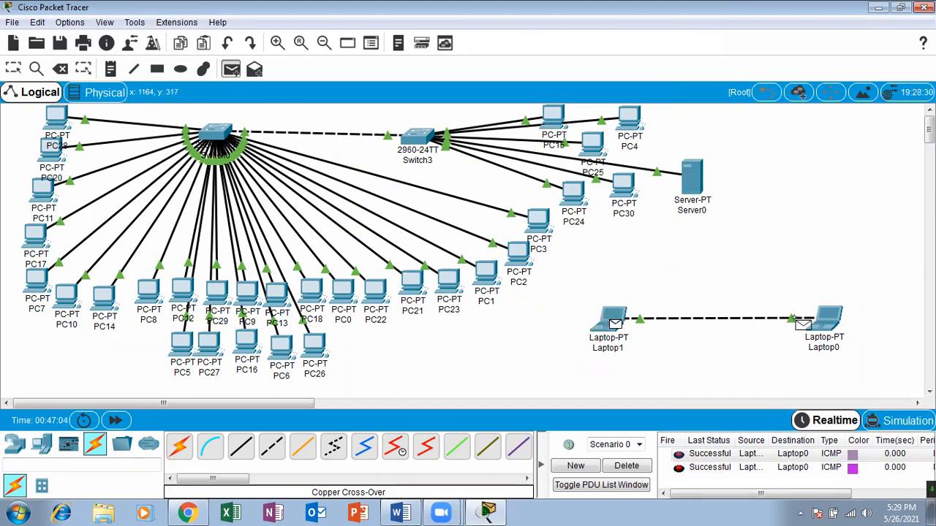
left_click(824, 322)
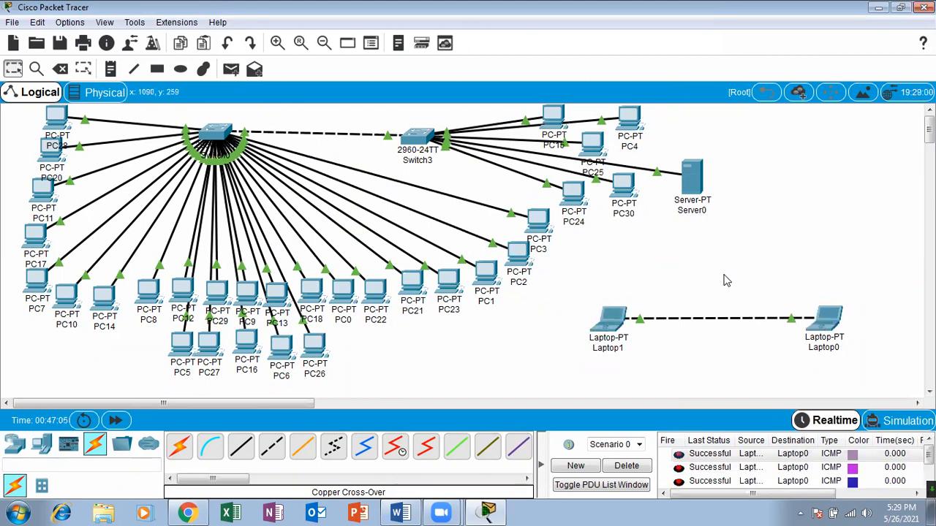
left_click(643, 467)
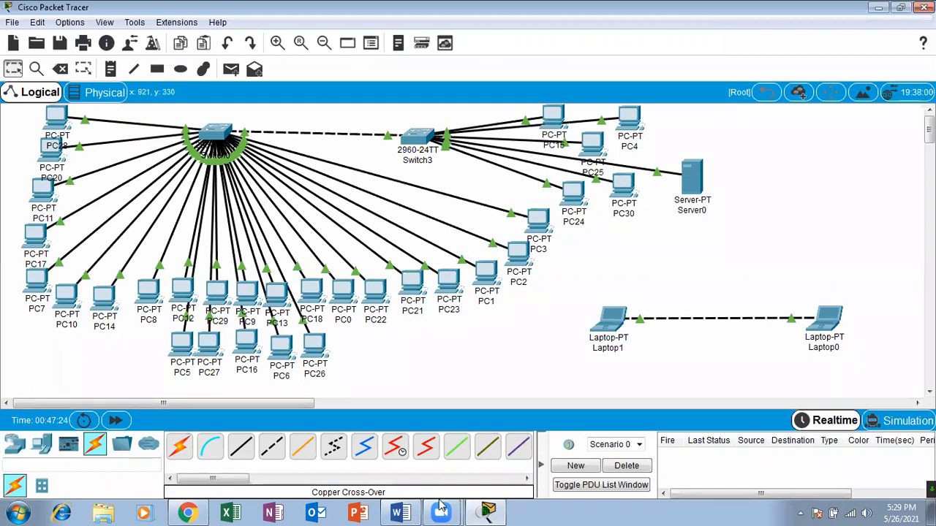
Switch to Chrome, show the Local Area Network slide of the network basics PDF, and circle its title box freehand.
left_click(188, 512)
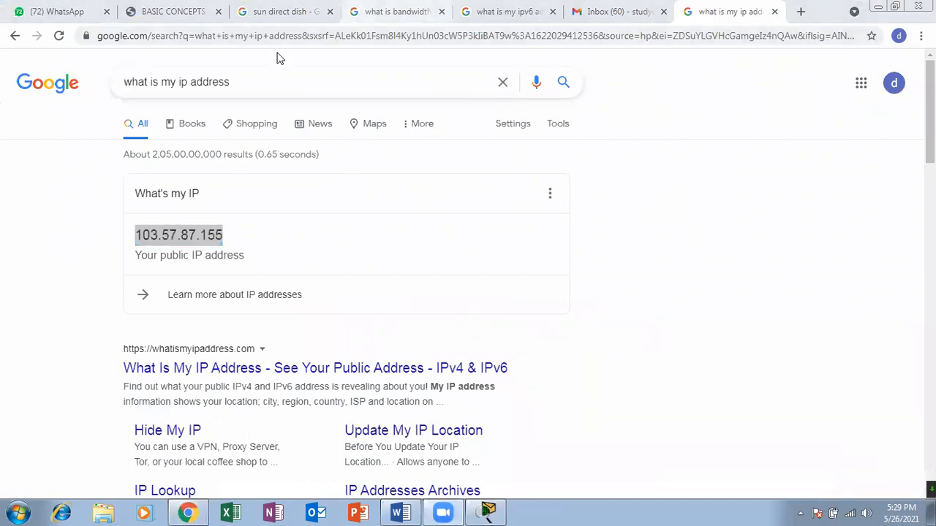
left_click(174, 11)
left_click(83, 9)
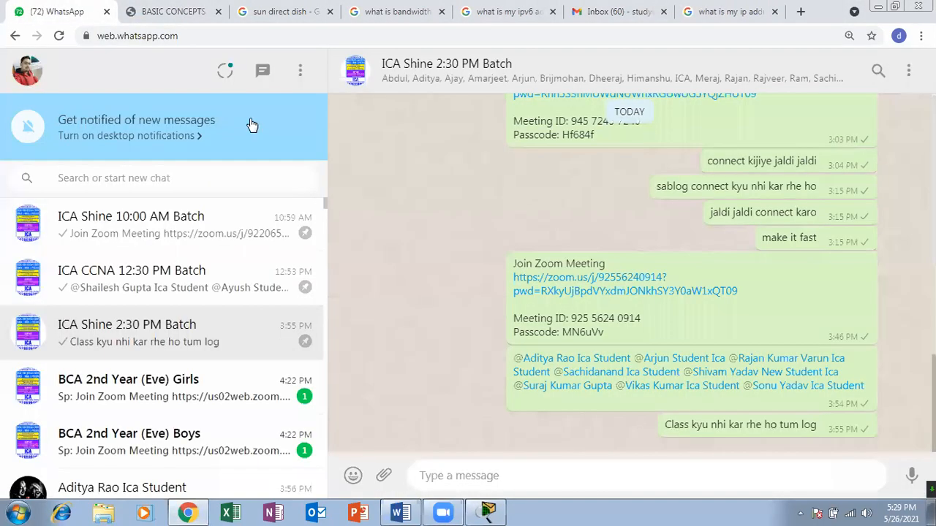
left_click(157, 9)
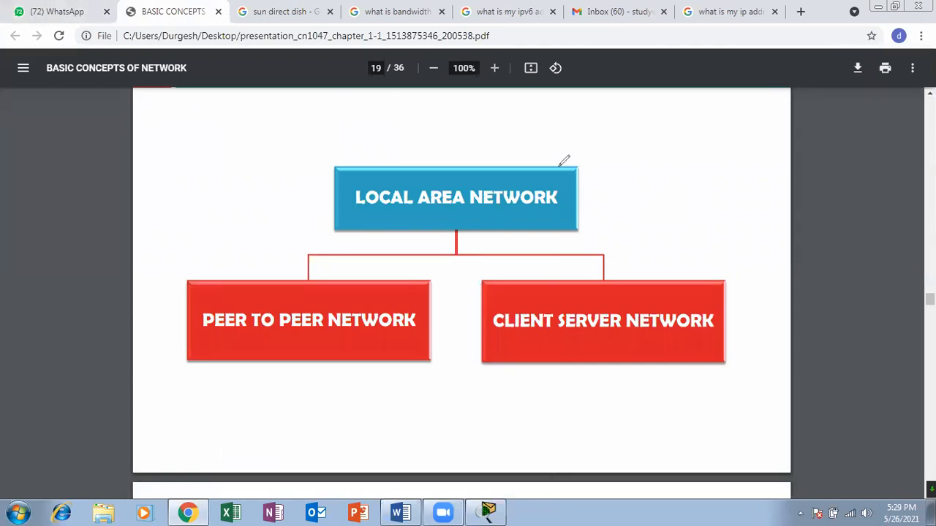
left_click_drag(373, 132, 564, 161)
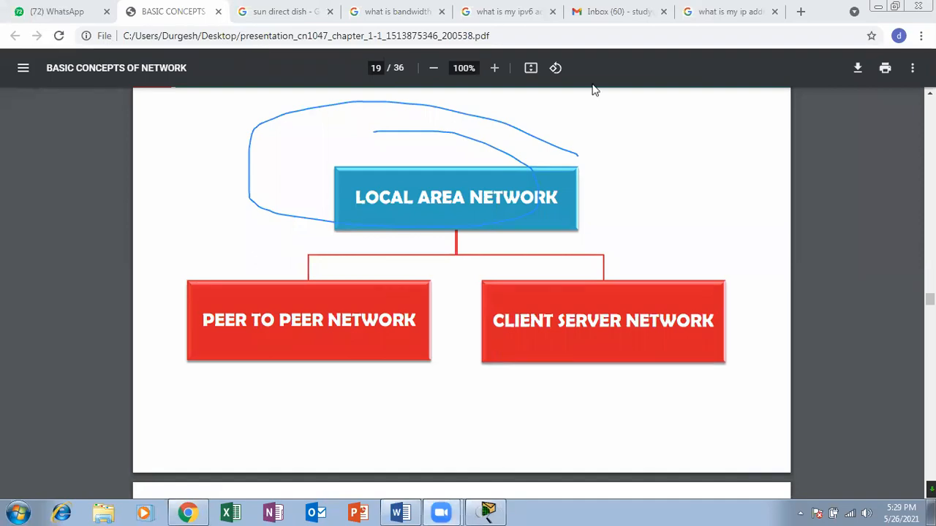
Switch back to Packet Tracer and save the network in the saves folder as the author's first name plus "_30 Computers LAN_with_DHCP Server".
key("alt+Tab")
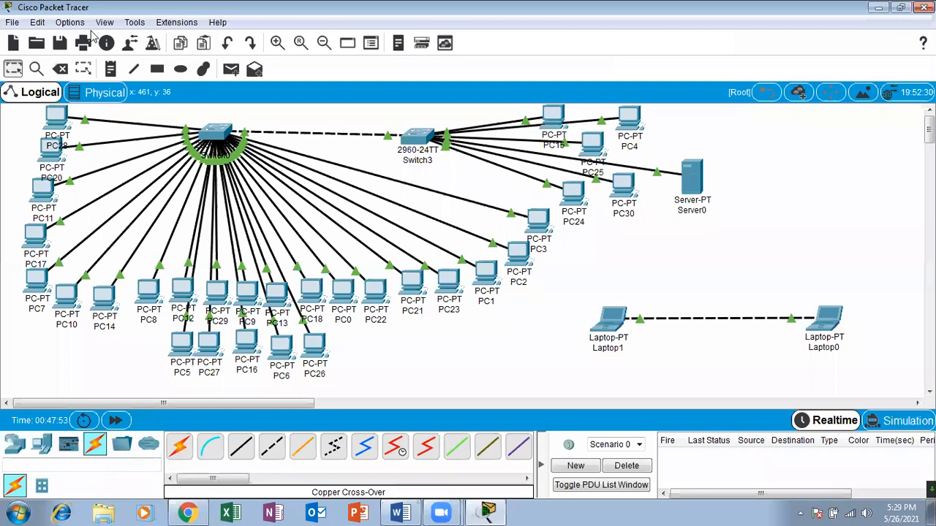
left_click(12, 23)
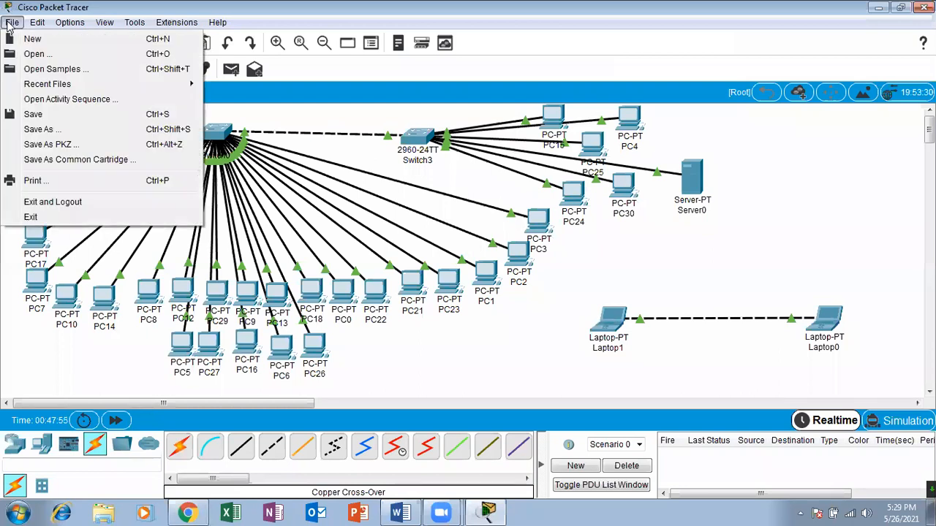
left_click(38, 129)
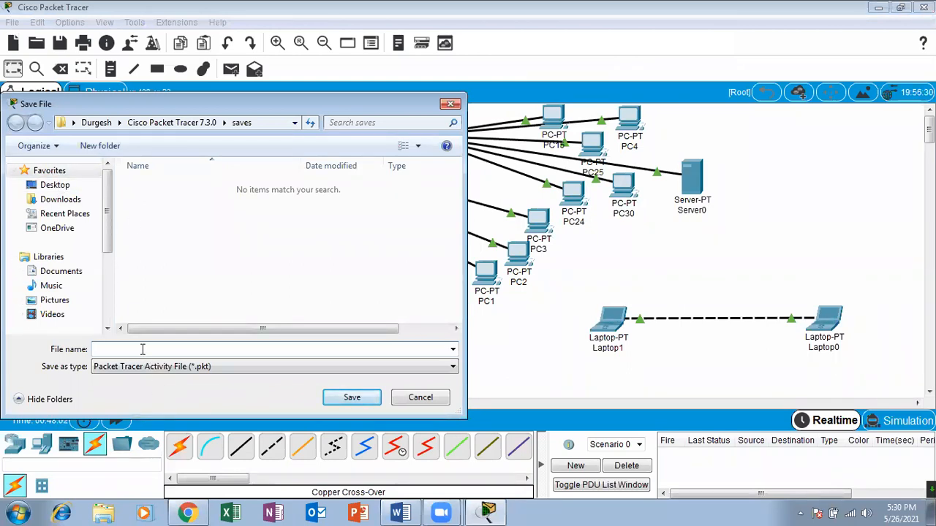
type("Durgesh_30 Computers LAn")
key("BackSpace")
type("N")
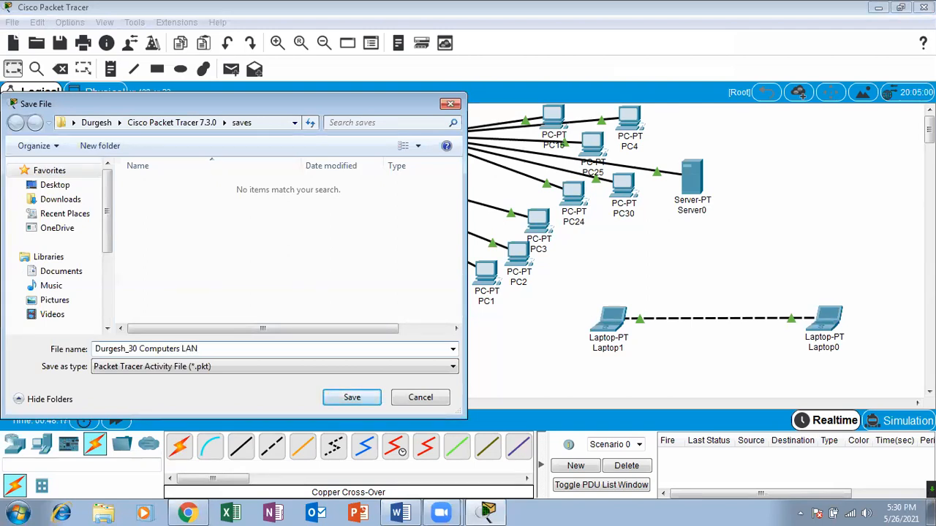
type("_wuth")
type("with")
type("_DHC")
type("P")
type(" Server")
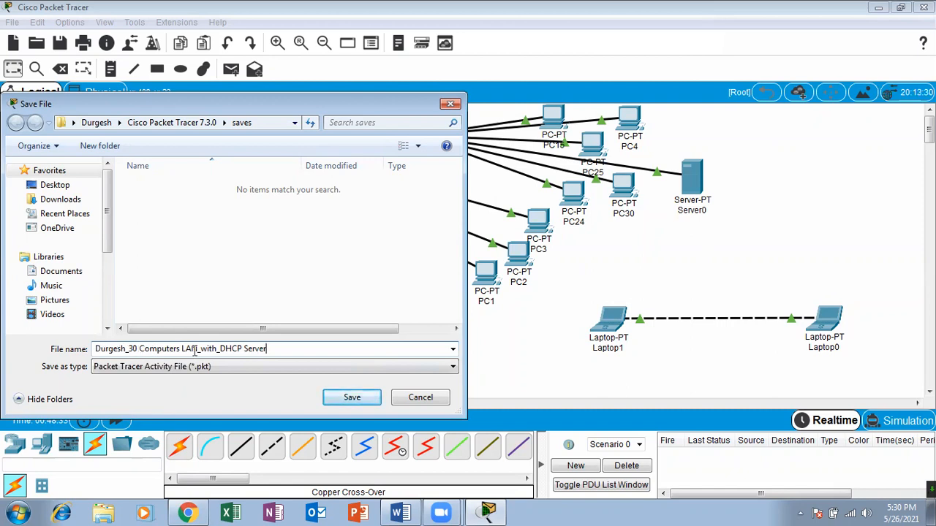
left_click(332, 399)
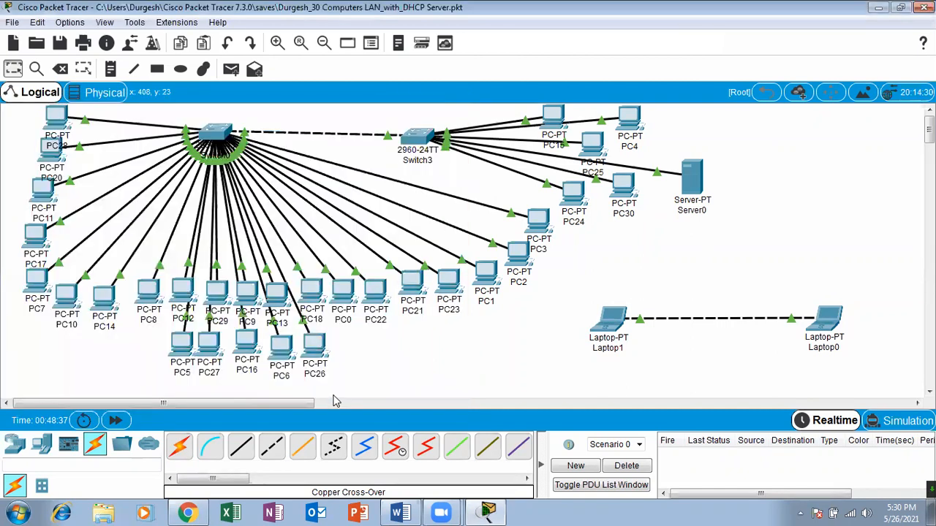
Exit Packet Tracer while saving the work, and minimize the browser to reveal the desktop.
left_click(924, 7)
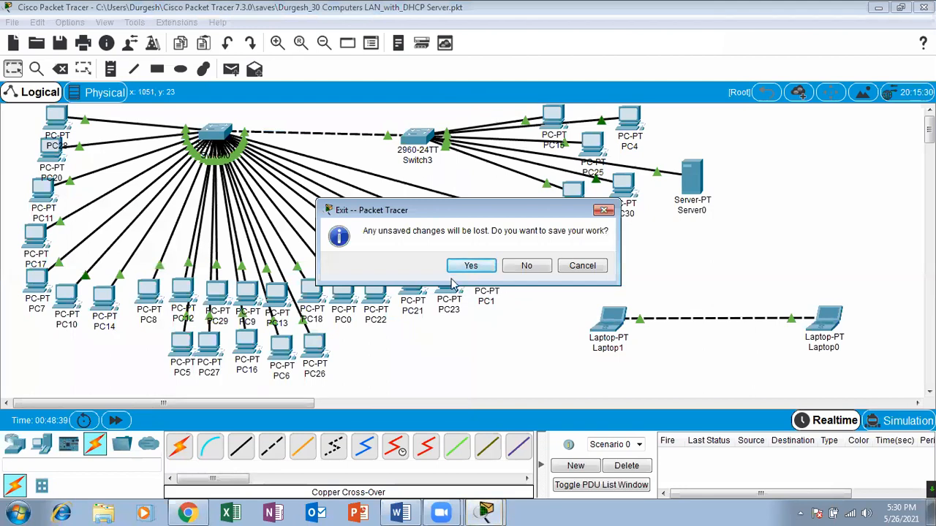
left_click(471, 265)
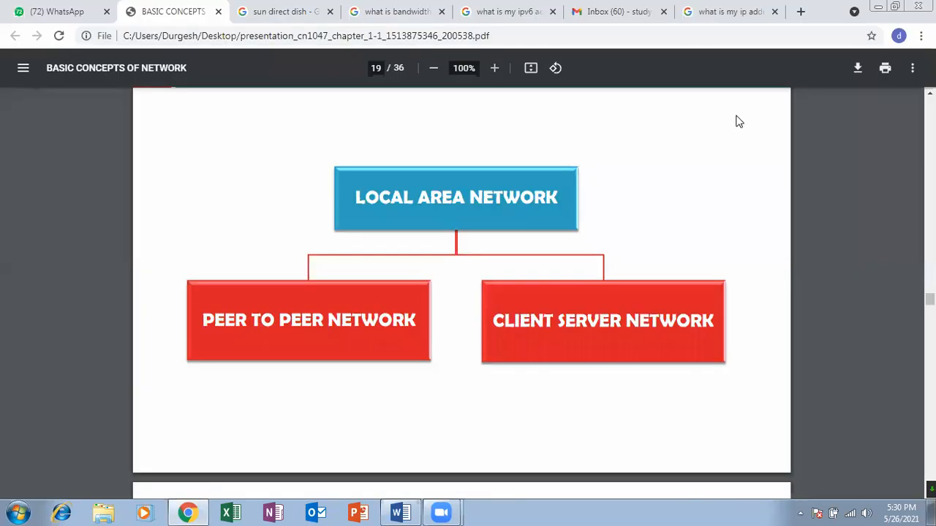
left_click(877, 6)
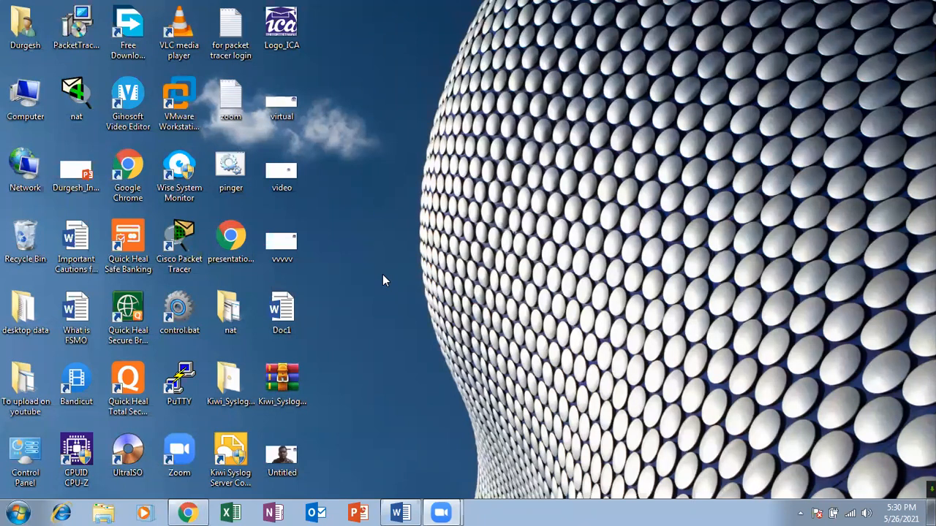
right_click(364, 169)
left_click(408, 212)
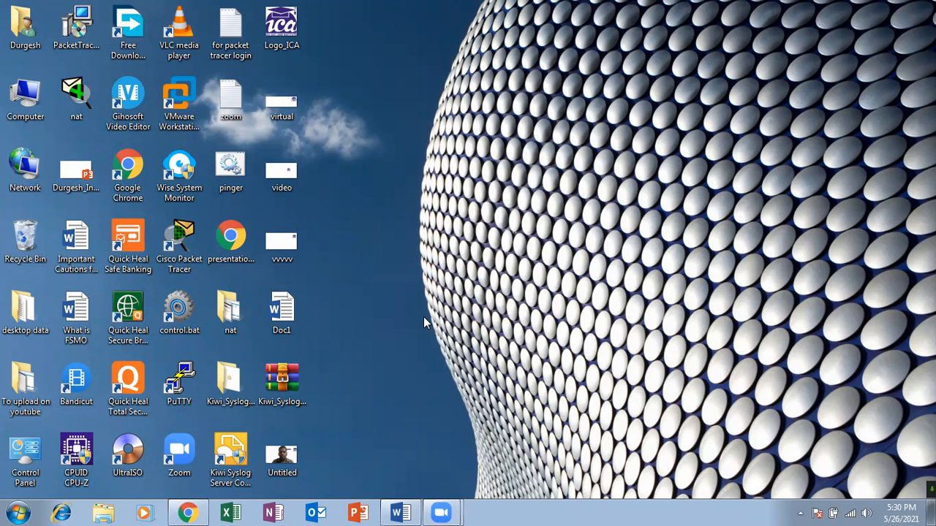
right_click(392, 184)
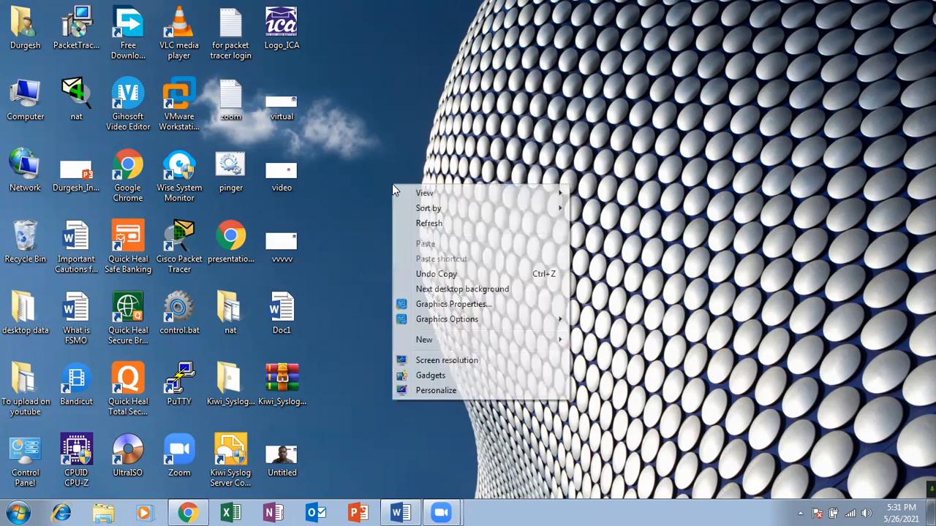
left_click(420, 226)
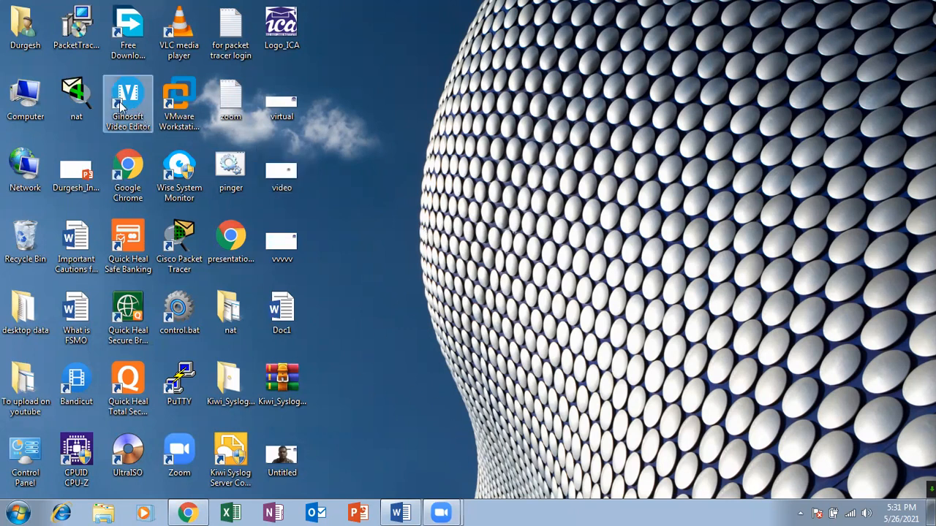
right_click(431, 136)
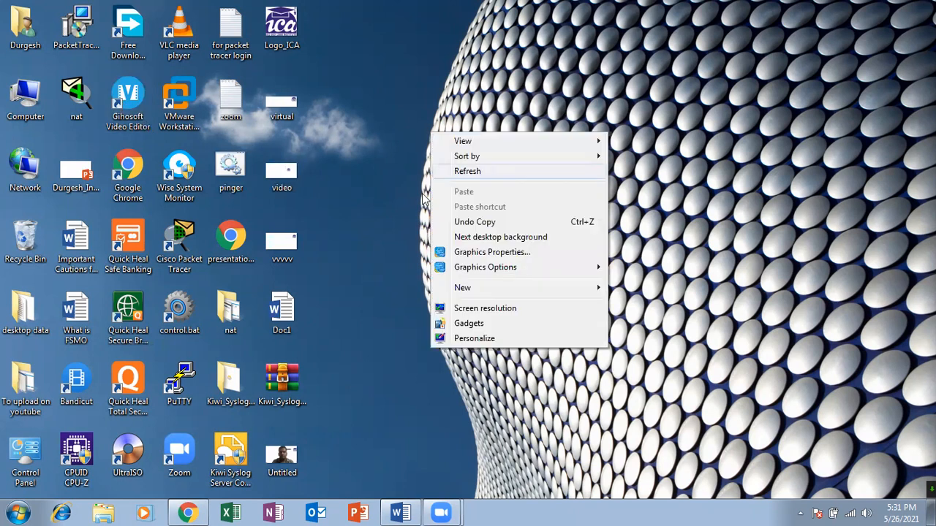
left_click(485, 173)
right_click(390, 225)
left_click(407, 265)
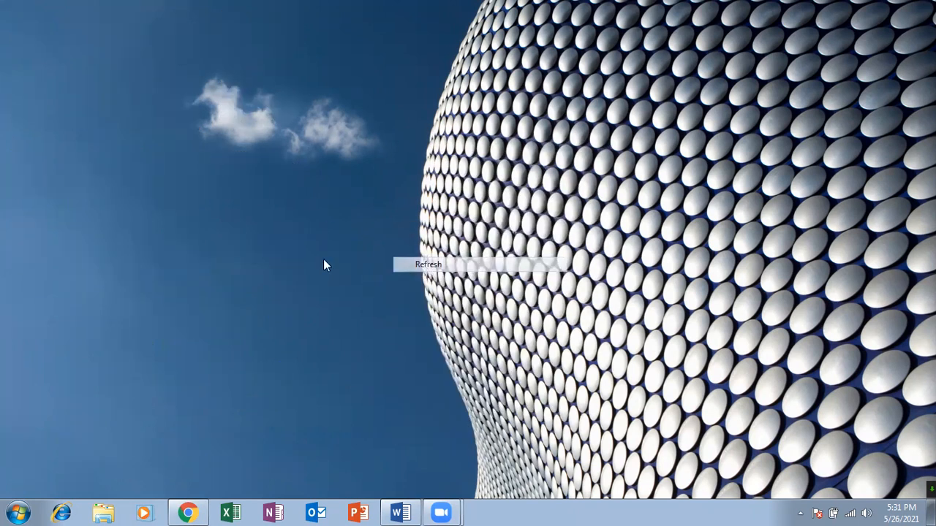
Launch Packet Tracer, check the saves folder and its parent user folder in the Save As dialog, and close it without saving.
left_click(188, 245)
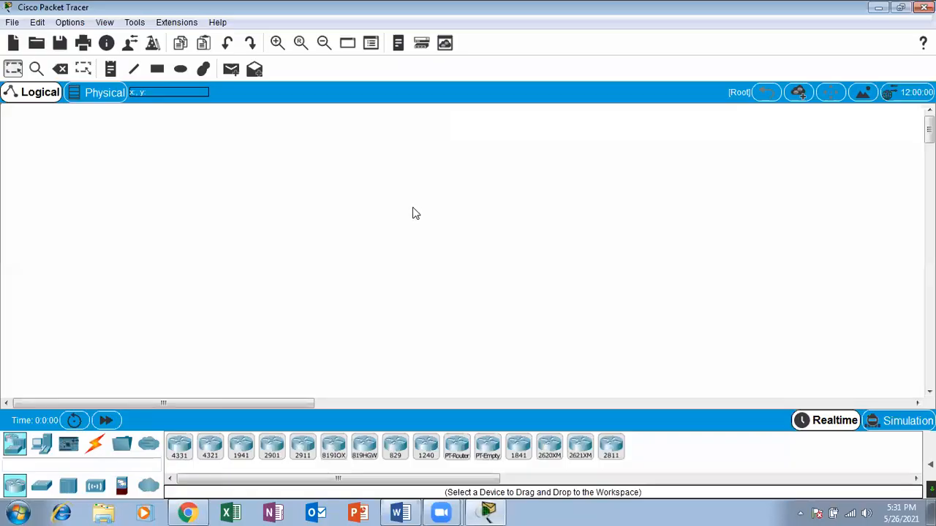
left_click(12, 22)
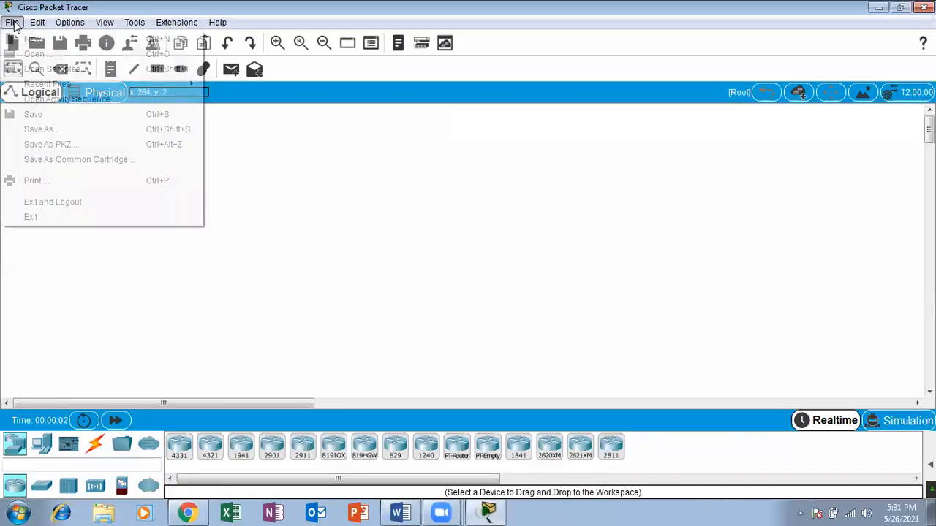
left_click(58, 131)
left_click(217, 189)
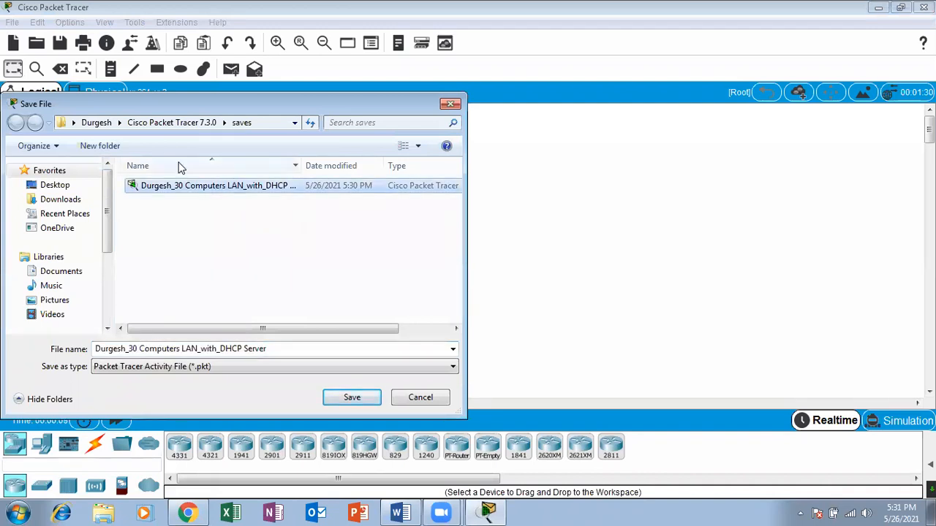
left_click(98, 122)
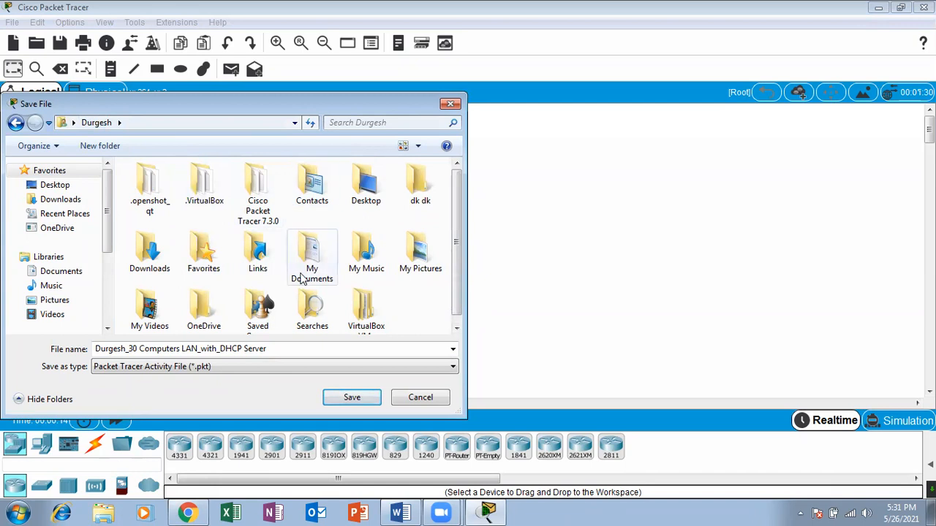
left_click_drag(366, 93, 346, 112)
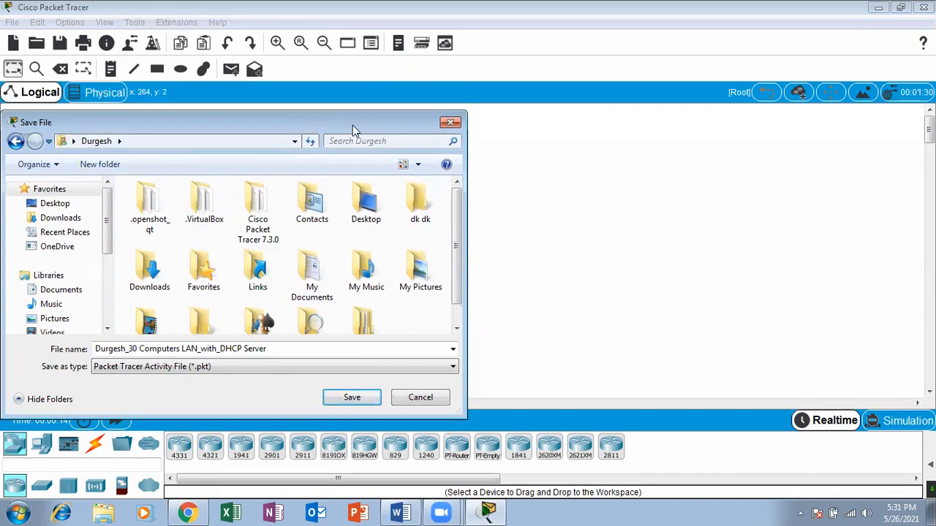
left_click(447, 122)
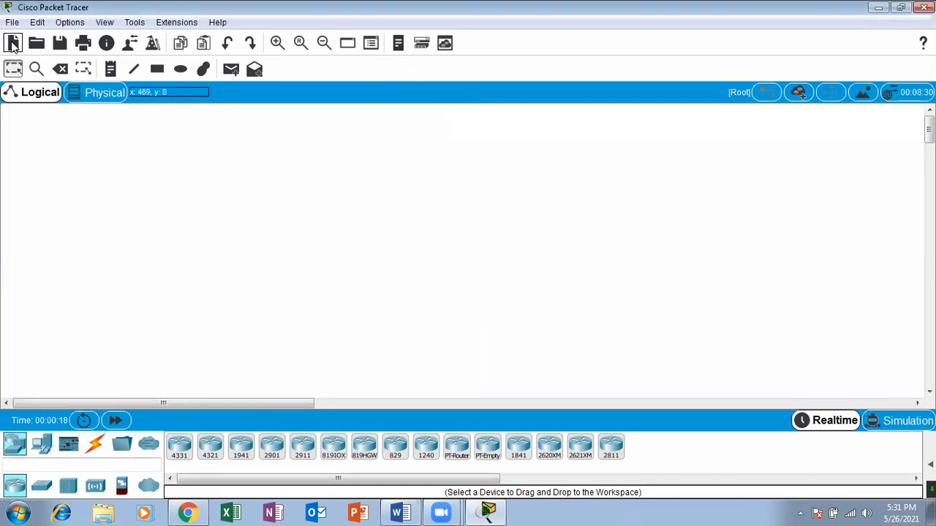
Reopen the Save As dialog and browse through the user folder and Cisco Packet Tracer 7.3.0 to the saves folder.
left_click(12, 22)
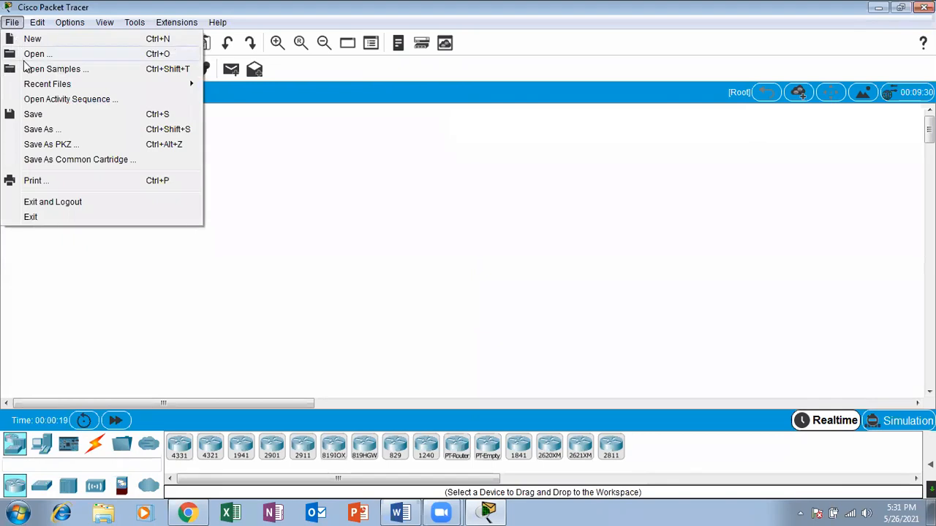
left_click(51, 129)
left_click(192, 142)
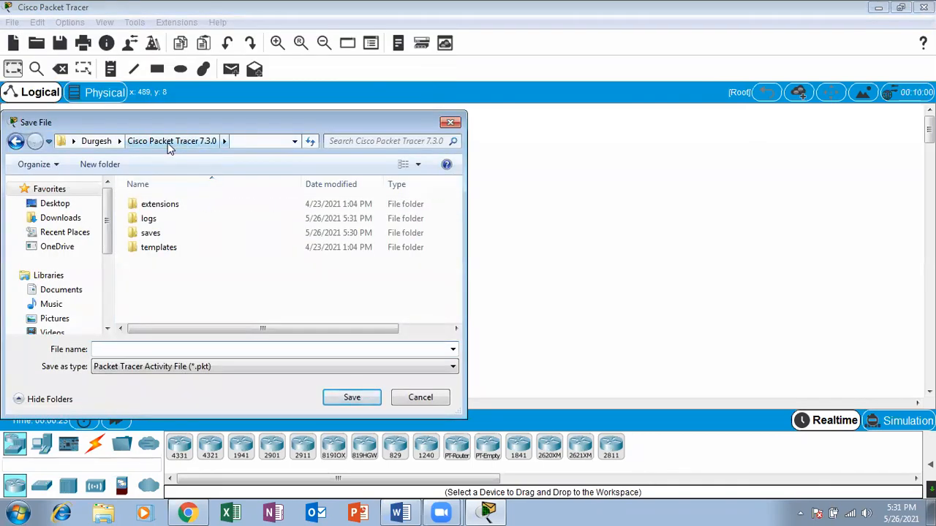
left_click(99, 141)
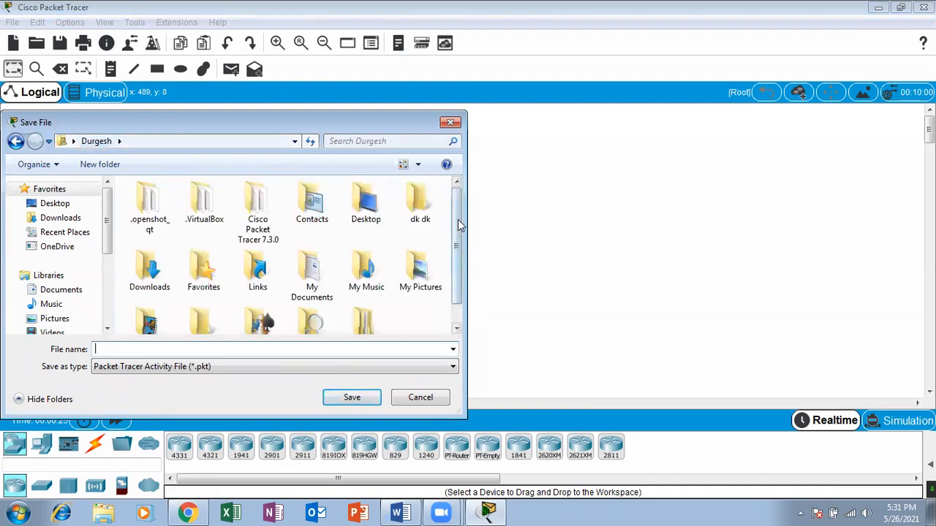
mouse_move(459, 230)
left_mouse_down()
mouse_move(460, 261)
mouse_move(461, 232)
left_mouse_up()
double_click(278, 205)
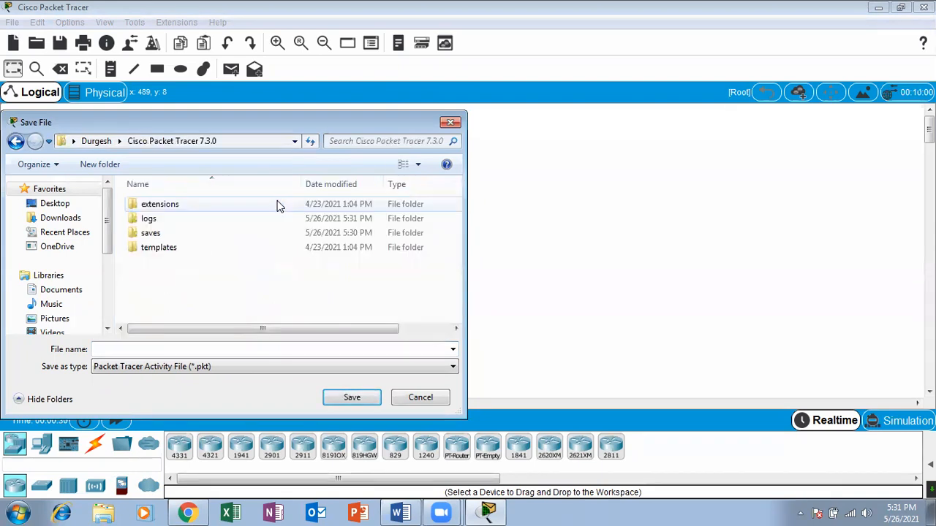
left_click(168, 234)
double_click(168, 234)
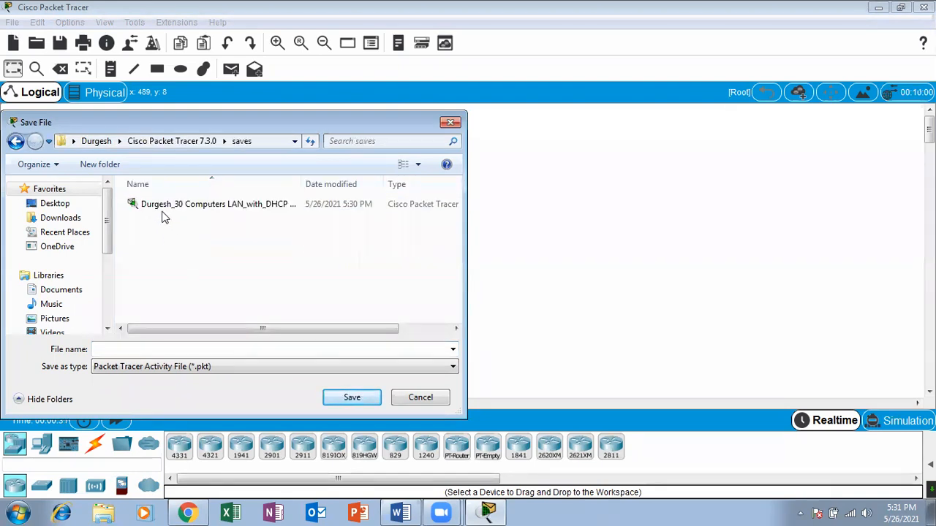
Cut the "30 Computers LAN_with_DHCP Server" network file from the saves folder, and close the Save As dialog without saving.
left_click(187, 207)
right_click(186, 206)
left_click(274, 421)
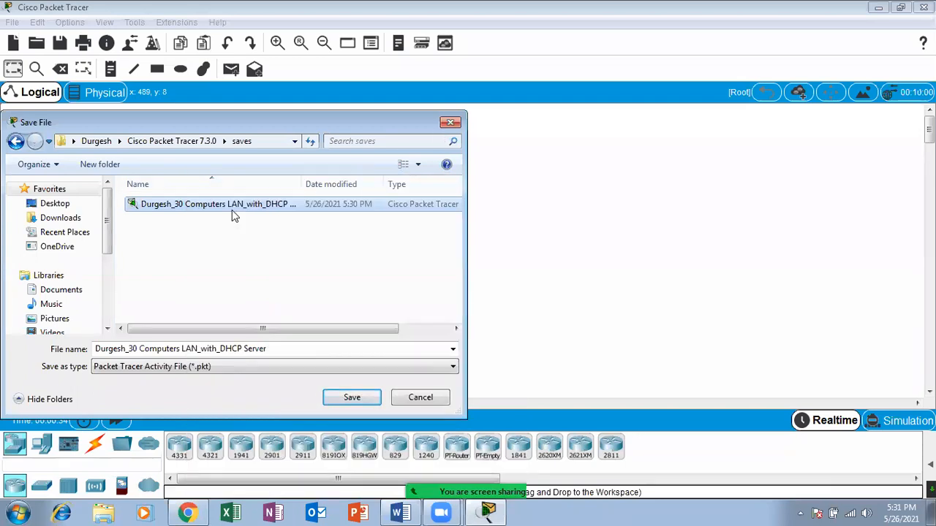
right_click(230, 208)
left_click(278, 401)
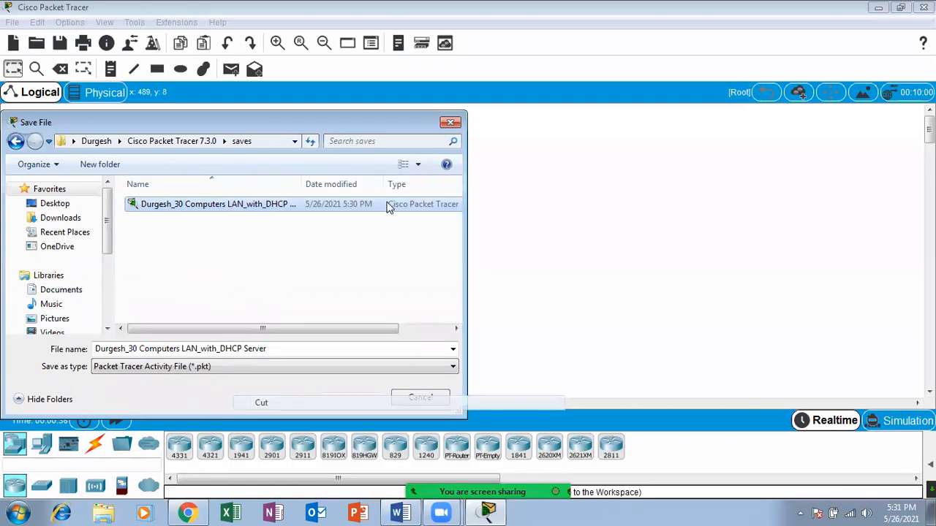
left_click(450, 122)
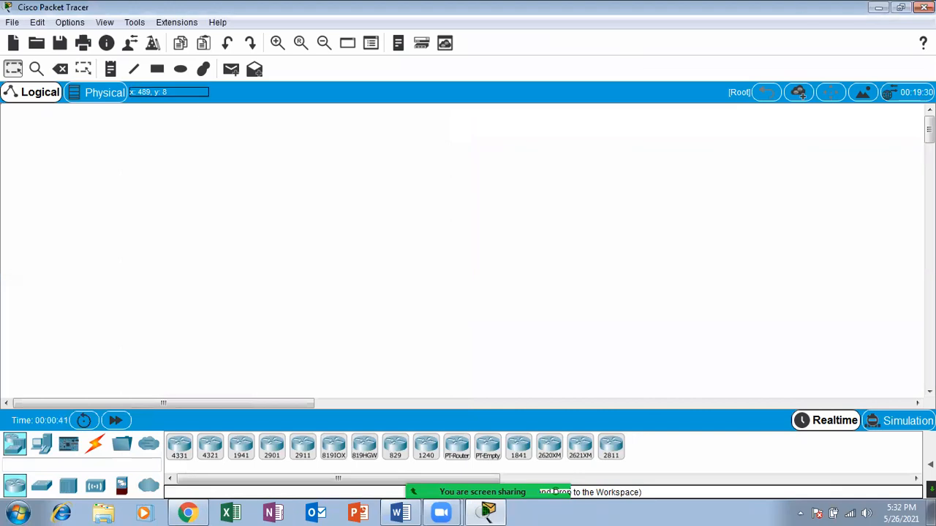
Paste the cut network file onto the desktop, open it from there, and fast-forward the network time.
left_click(877, 7)
right_click(363, 165)
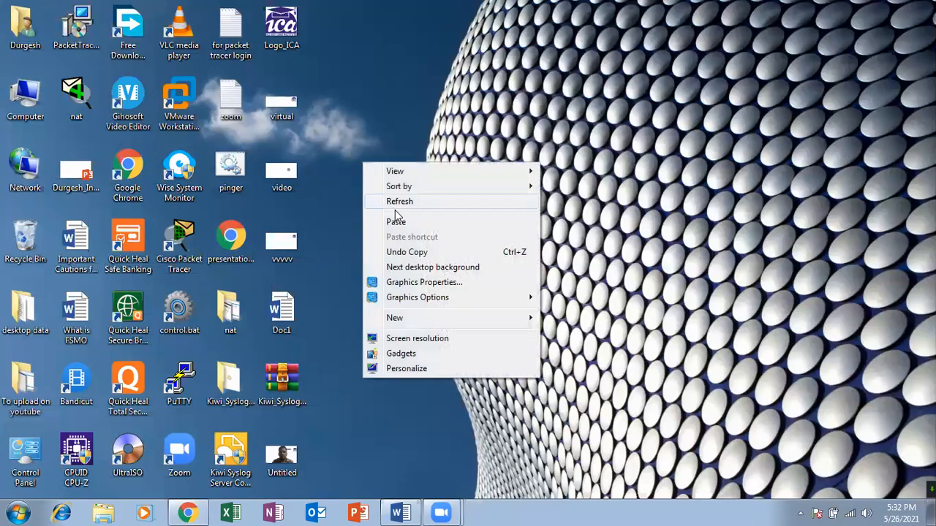
left_click(397, 220)
double_click(381, 128)
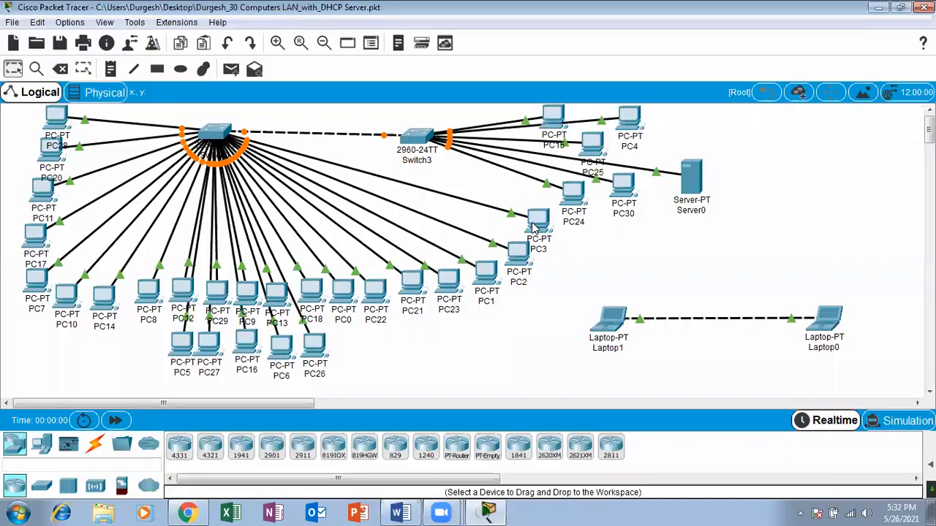
left_click(120, 420)
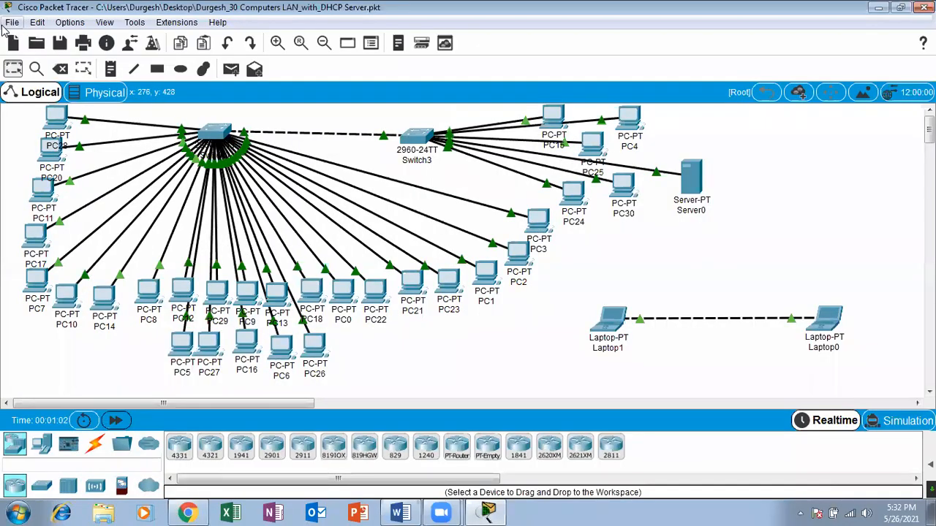
Start saving a copy of the network to the Desktop, and clear the suggested file name.
left_click(12, 22)
left_click(41, 129)
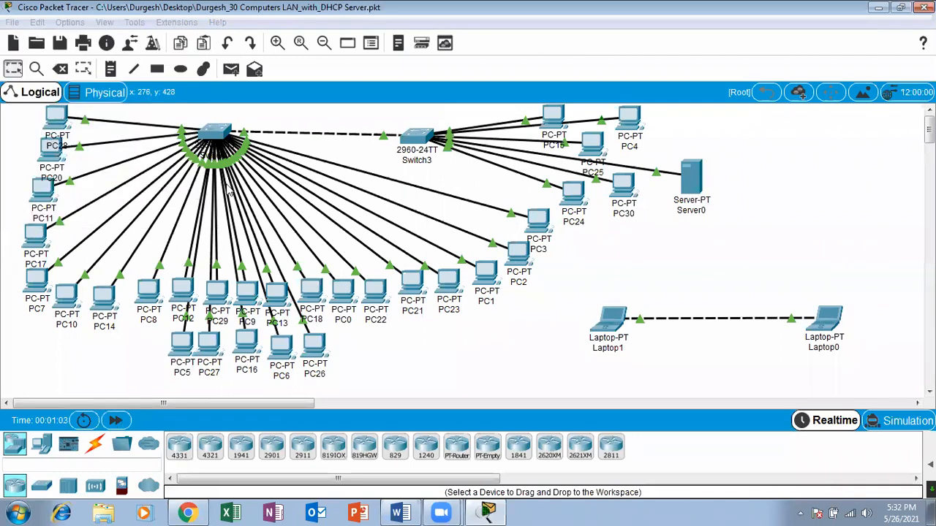
left_click(55, 203)
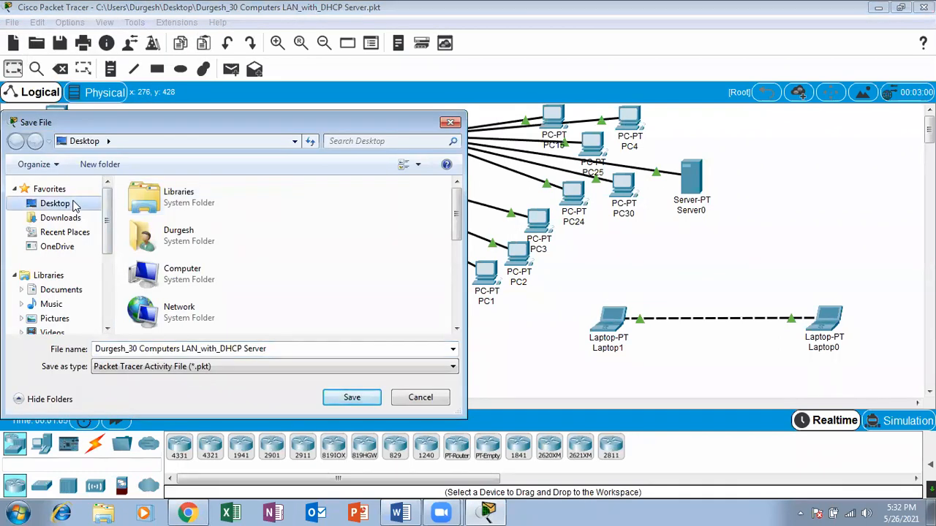
left_click(291, 352)
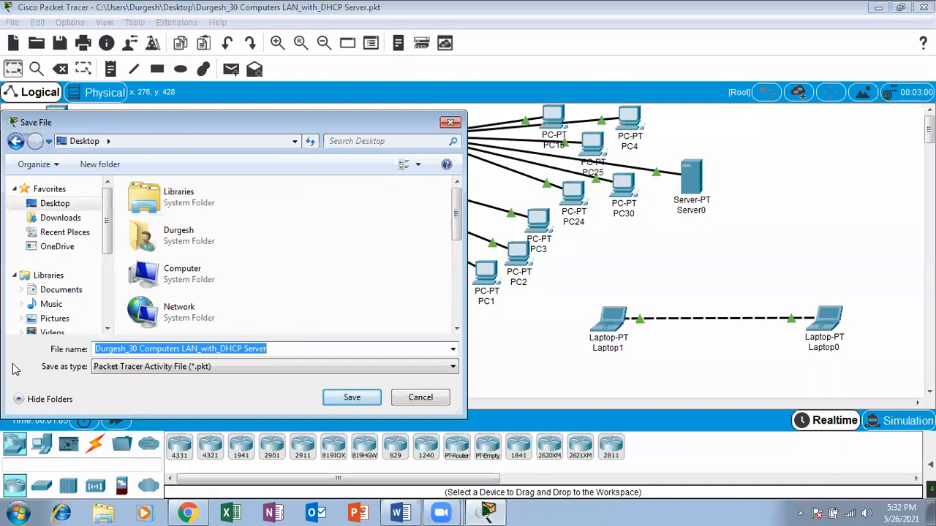
key("BackSpace")
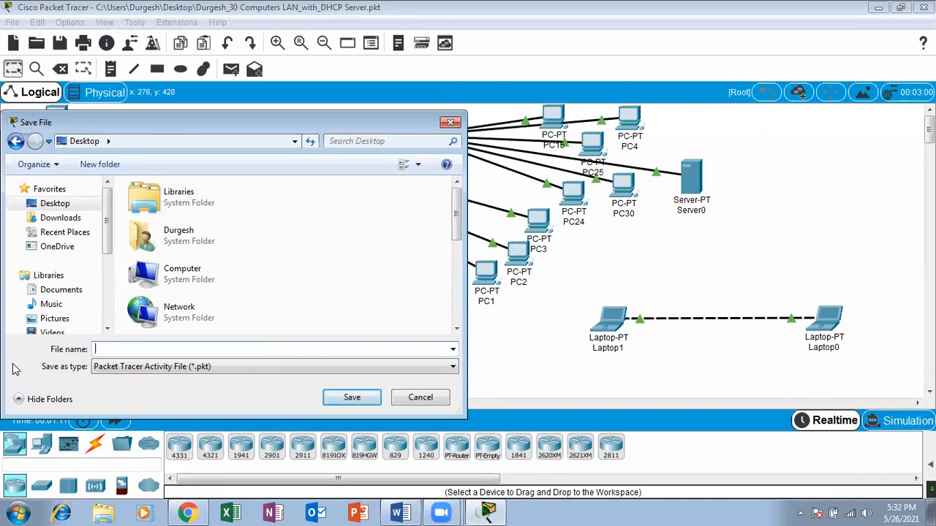
Save the copy as the author's full name plus "_30 Computers LAN With DHCP", and exit Packet Tracer while saving the work.
type("S")
type("Durg")
type("esh Singh")
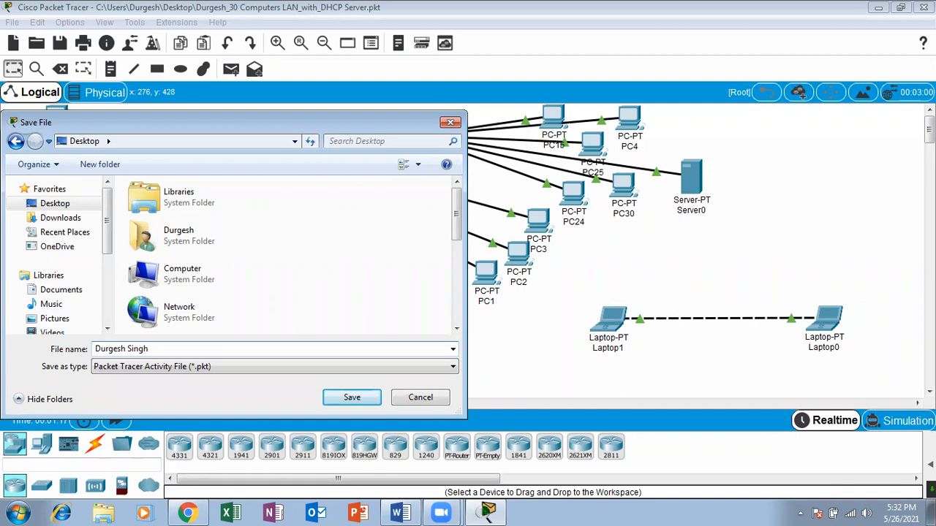
type("_30 Computers LAn With")
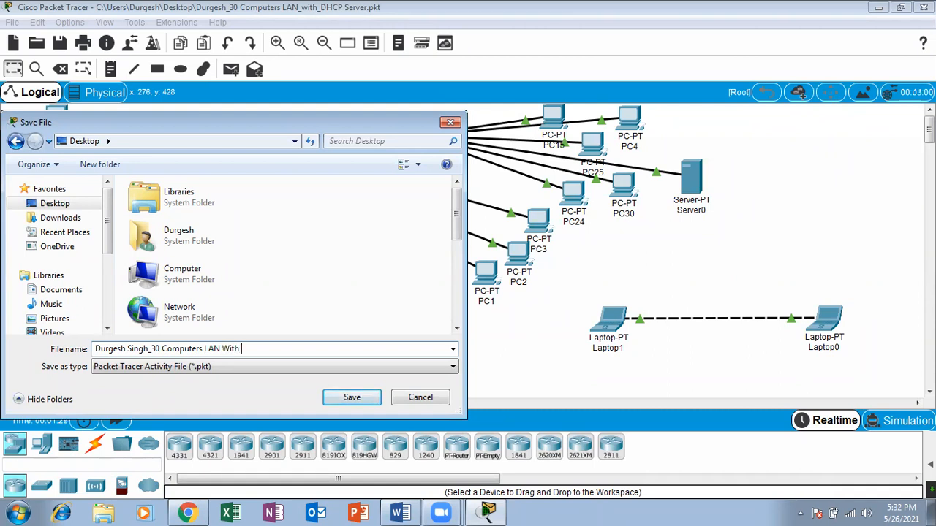
type(" DG")
left_click(251, 349)
key("BackSpace")
type("HCP")
left_click(351, 397)
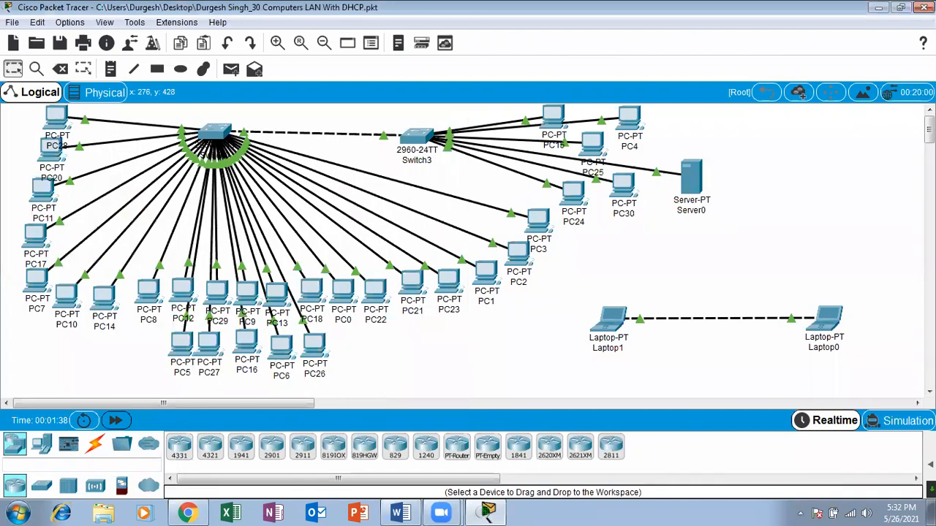
left_click(924, 7)
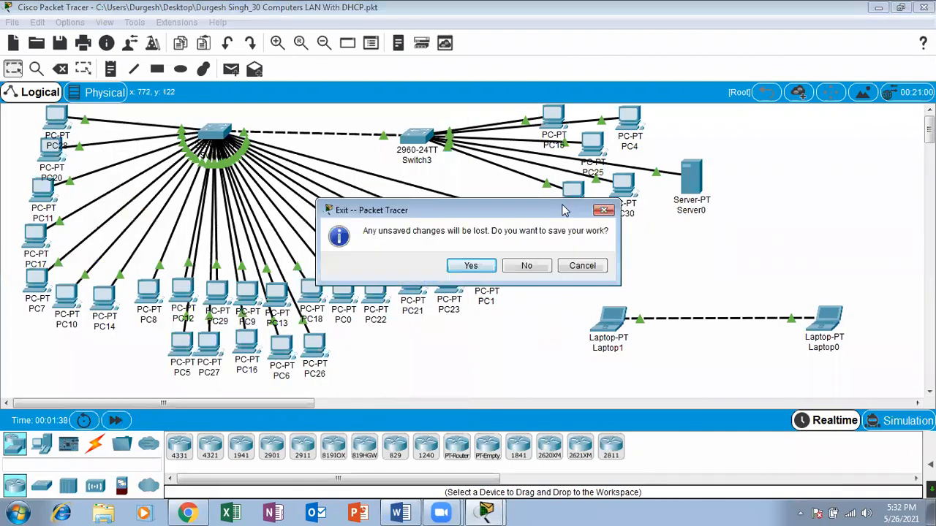
left_click(471, 267)
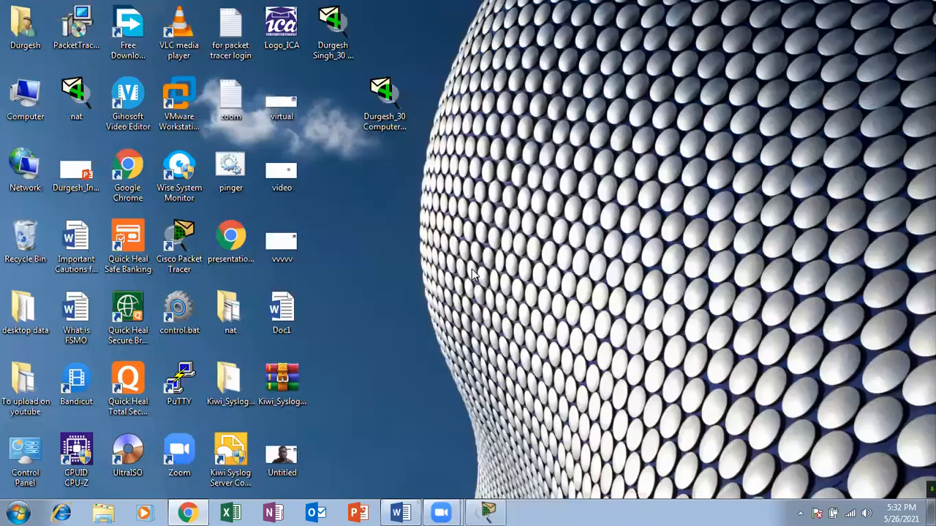
Delete the older "30 Computers LAN_with_DHCP Server" file from the desktop.
left_click(378, 113)
left_click(384, 115)
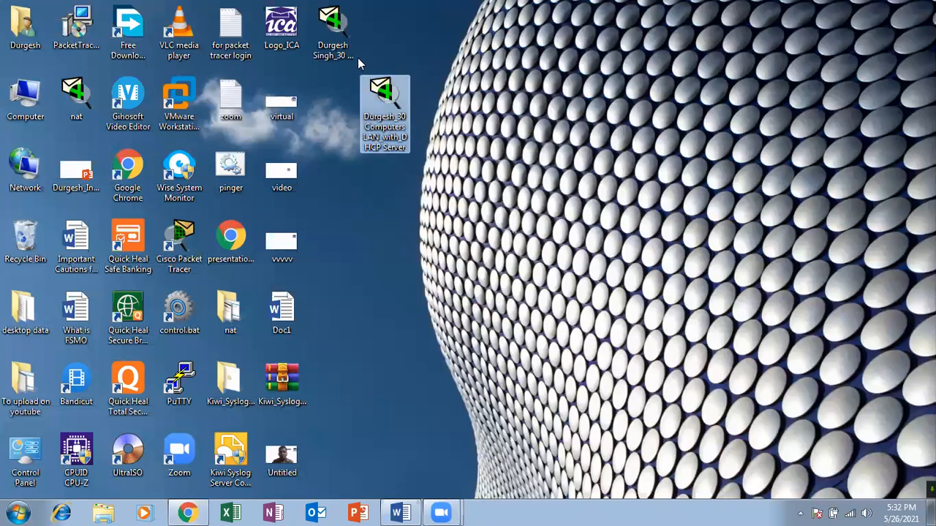
right_click(381, 119)
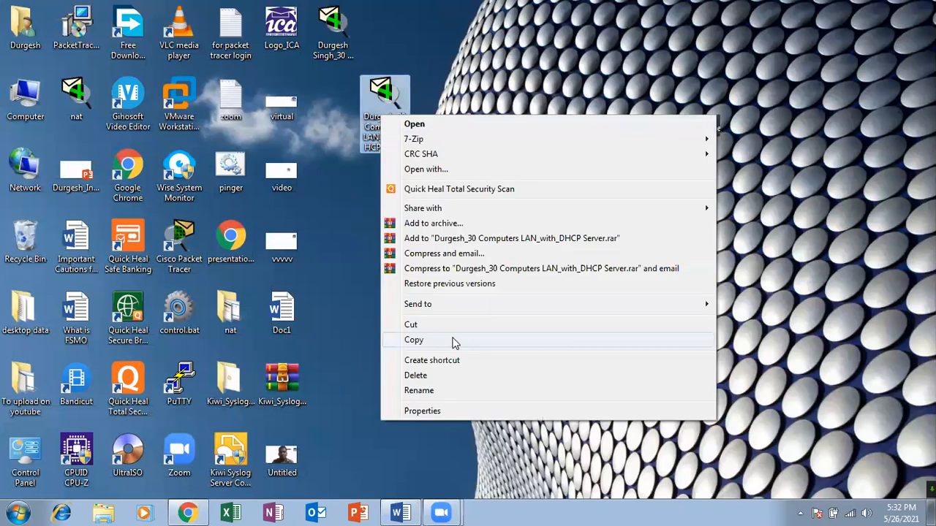
left_click(443, 376)
left_click(521, 314)
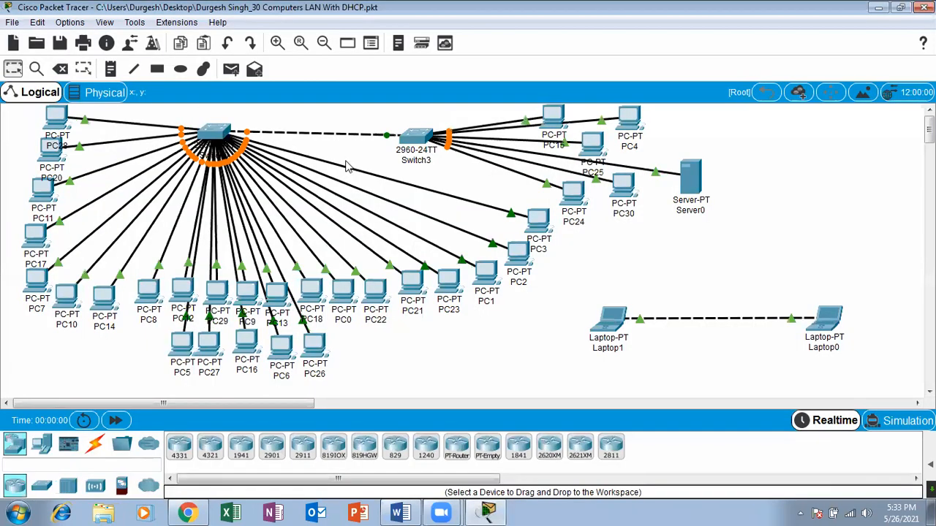
Fast-forward the network time of the "30 Computers LAN With DHCP" file, and minimize Packet Tracer.
left_click(120, 426)
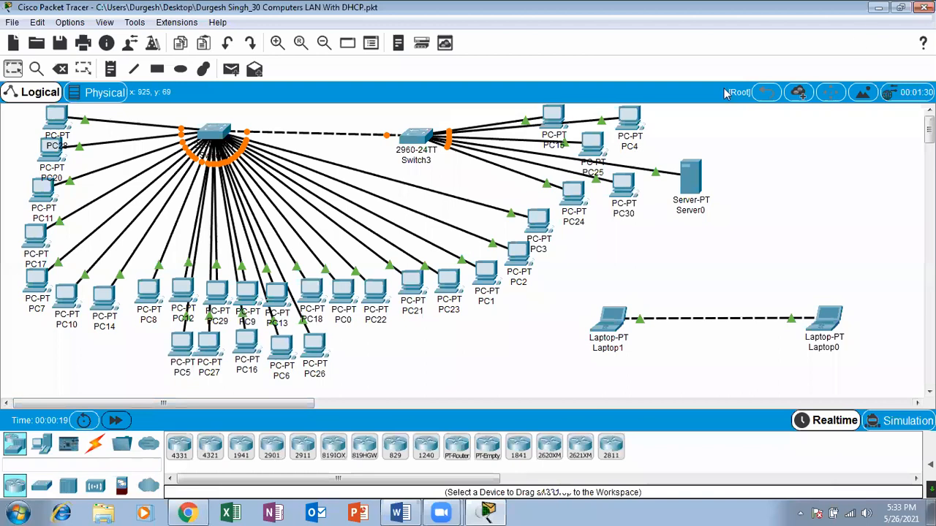
left_click(117, 420)
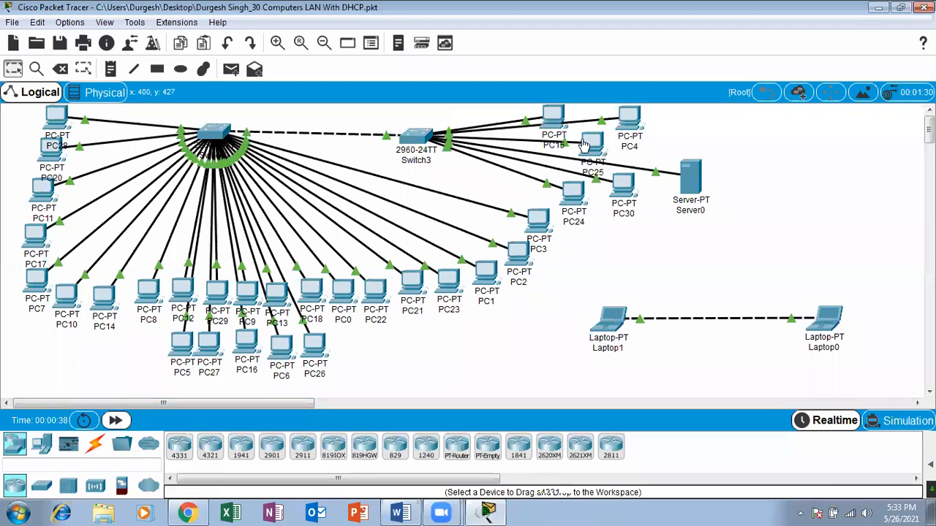
left_click(878, 8)
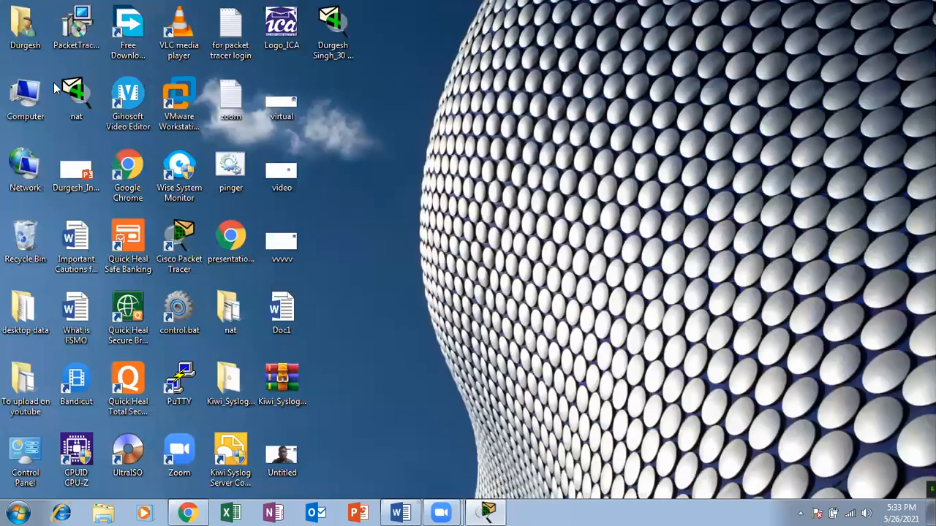
Inspect the saves folder of Cisco Packet Tracer 7.3.0 in the user's profile on drive C, and select the saved 30-computer file on the desktop.
double_click(36, 96)
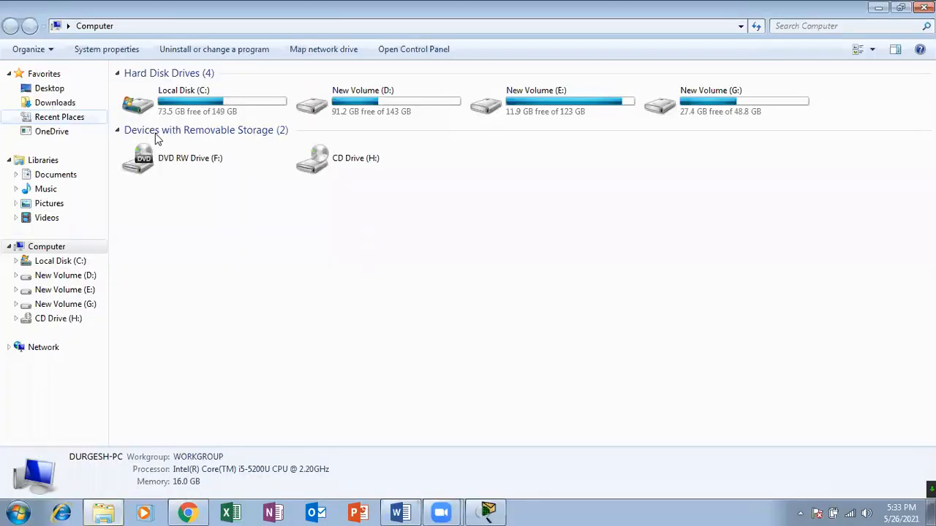
double_click(161, 108)
double_click(150, 189)
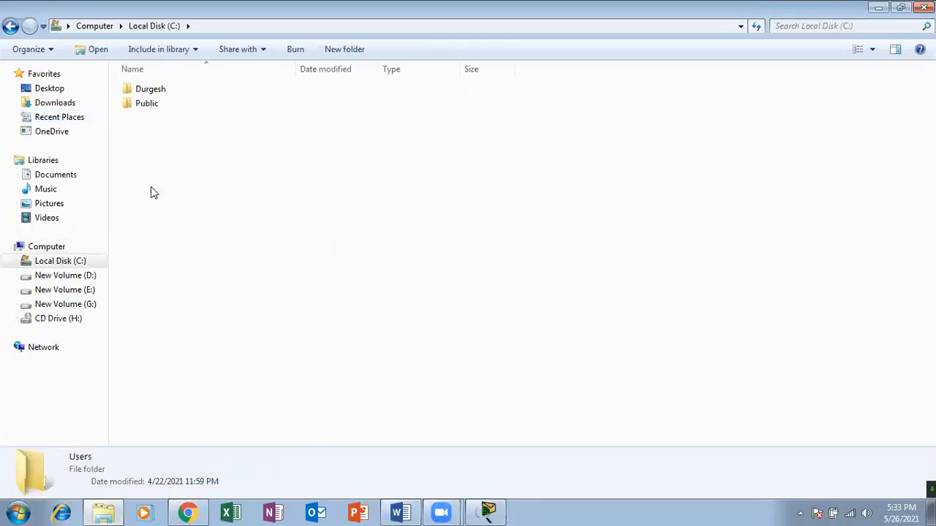
double_click(151, 91)
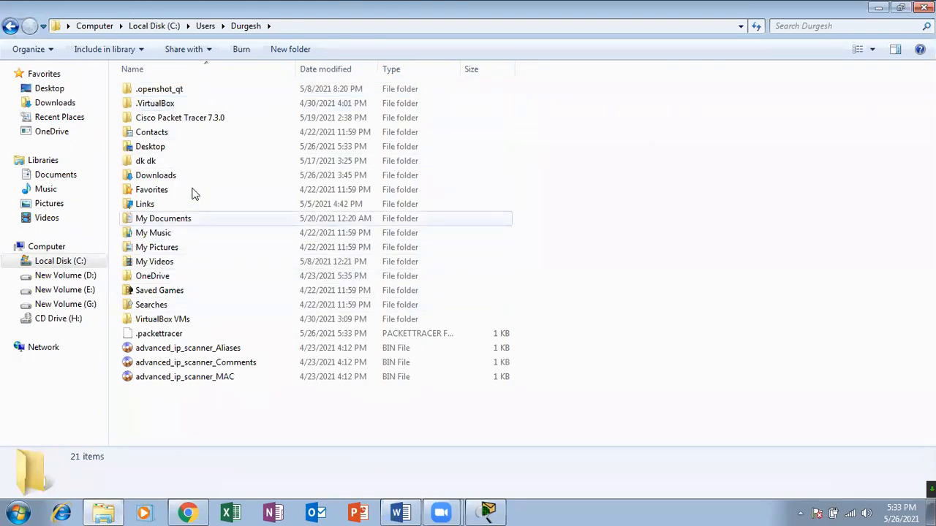
left_click(168, 121)
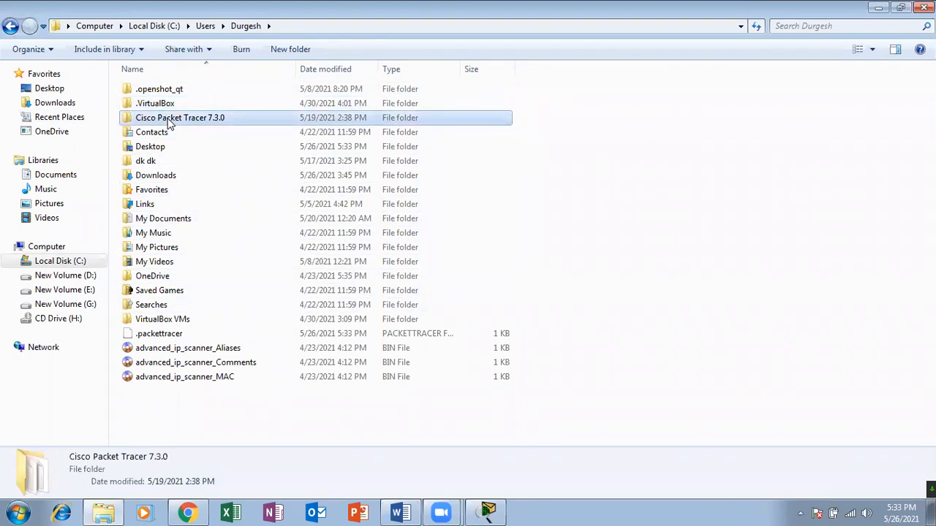
double_click(169, 121)
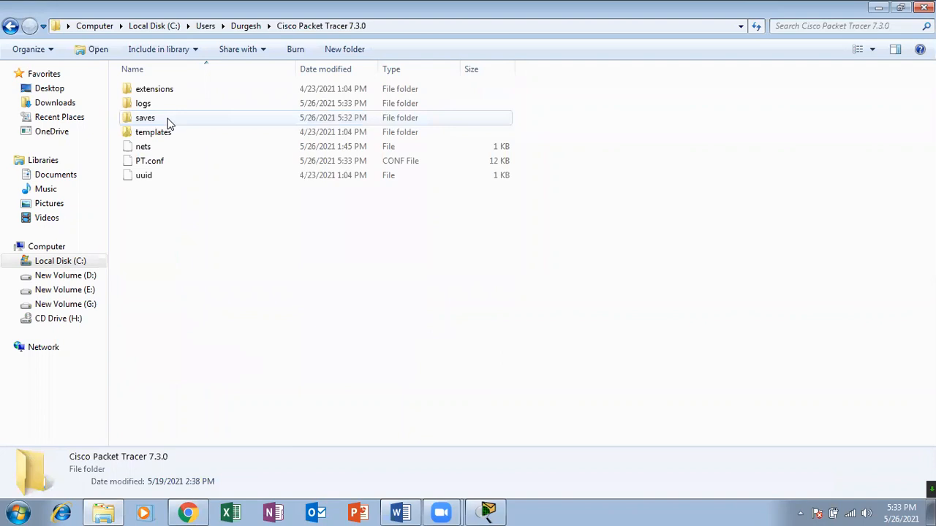
double_click(146, 119)
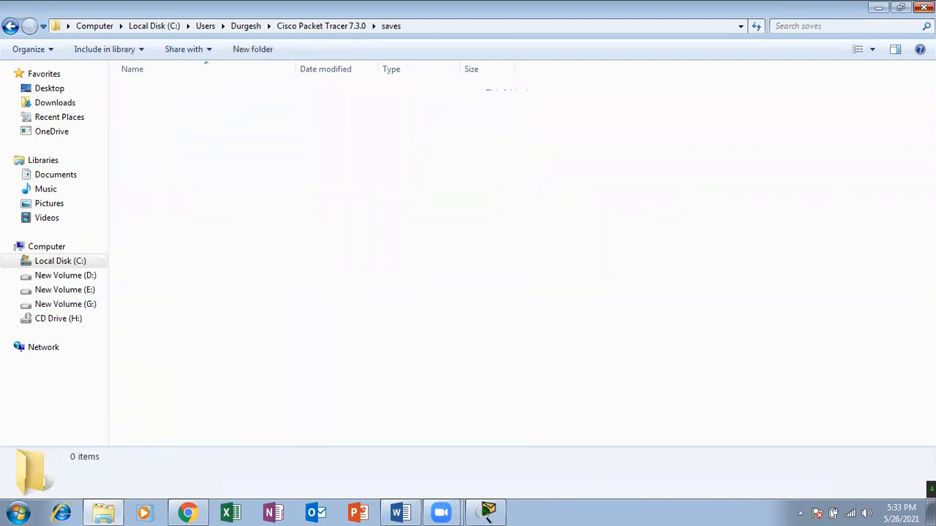
left_click(924, 7)
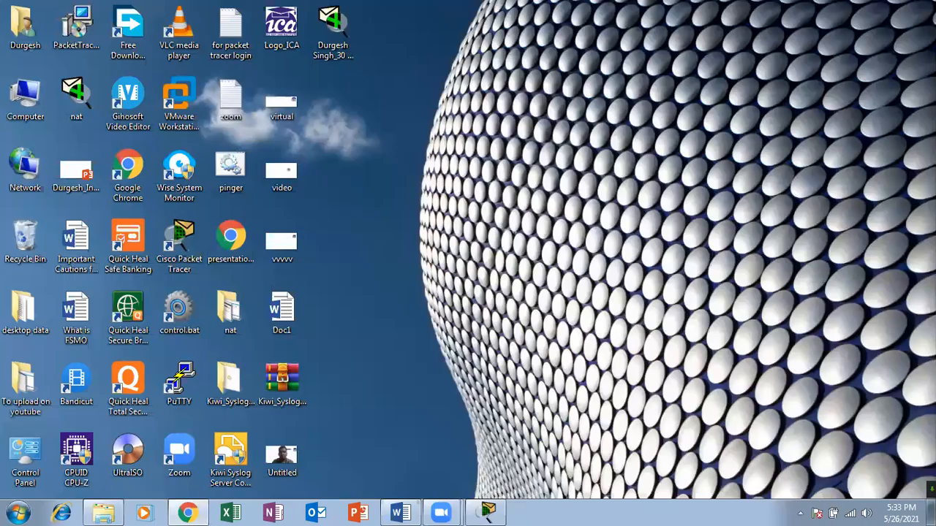
left_click(347, 30)
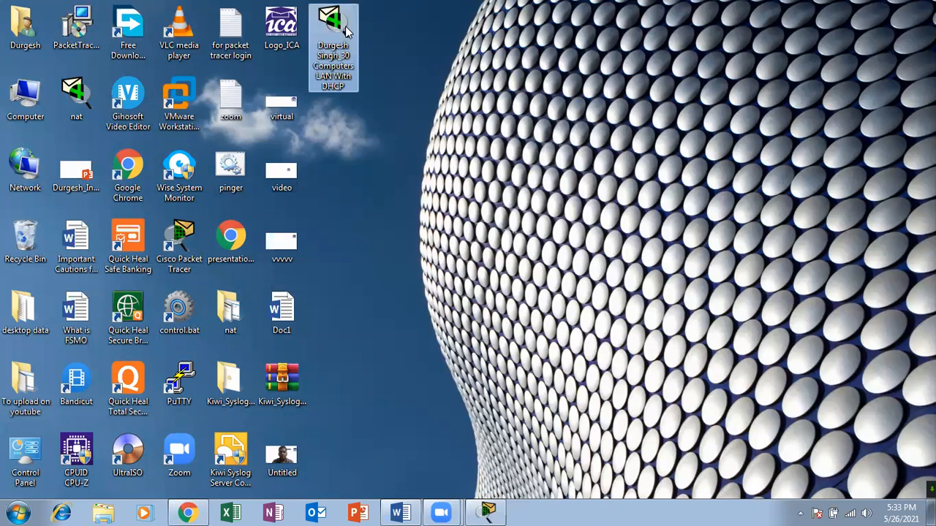
Switch to the BASIC CONCEPTS OF NETWORK PDF in Chrome and circle the LOCAL AREA NETWORK and PEER TO PEER NETWORK boxes on page 19.
left_click(187, 512)
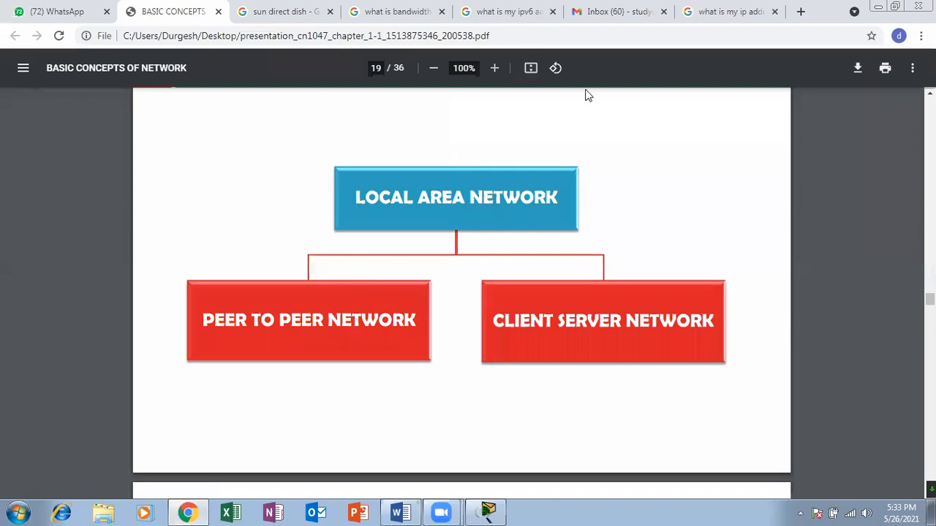
mouse_move(510, 155)
left_mouse_down()
mouse_move(549, 246)
mouse_move(387, 151)
left_mouse_up()
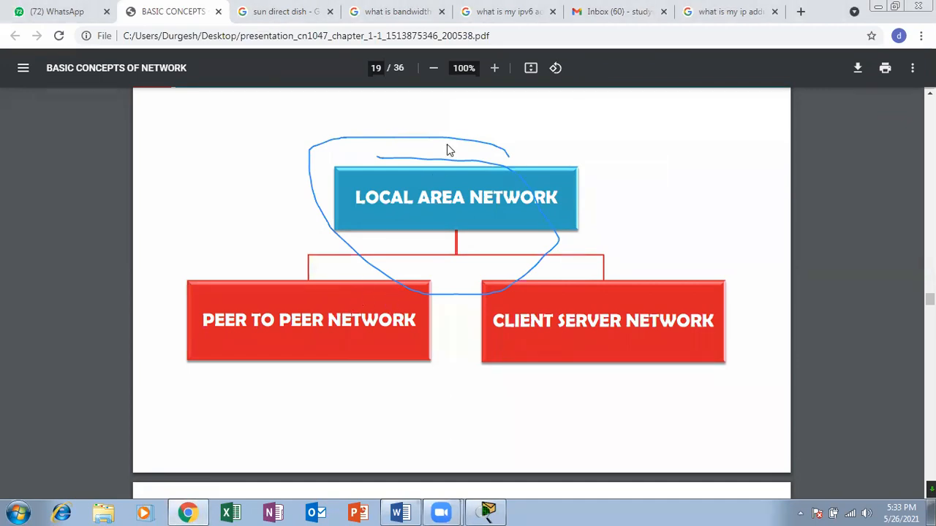
mouse_move(195, 297)
left_mouse_down()
mouse_move(460, 314)
mouse_move(316, 285)
left_mouse_up()
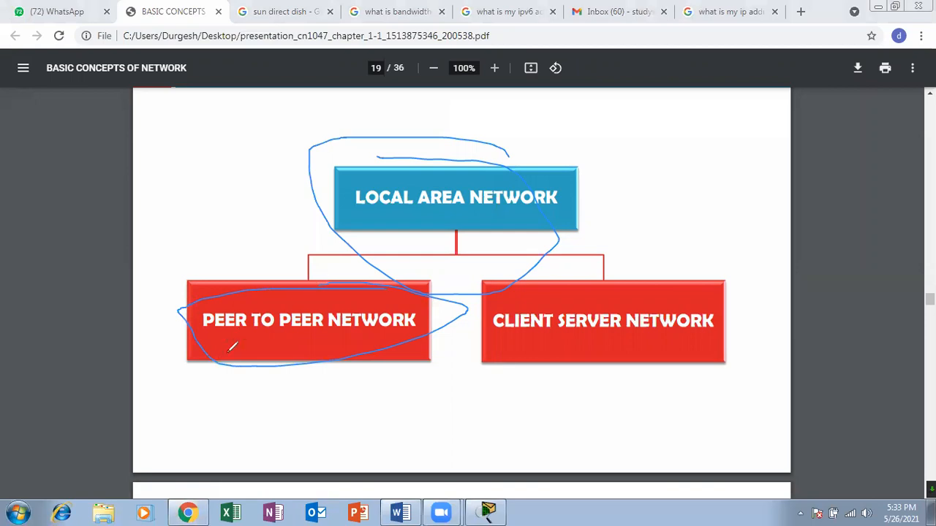